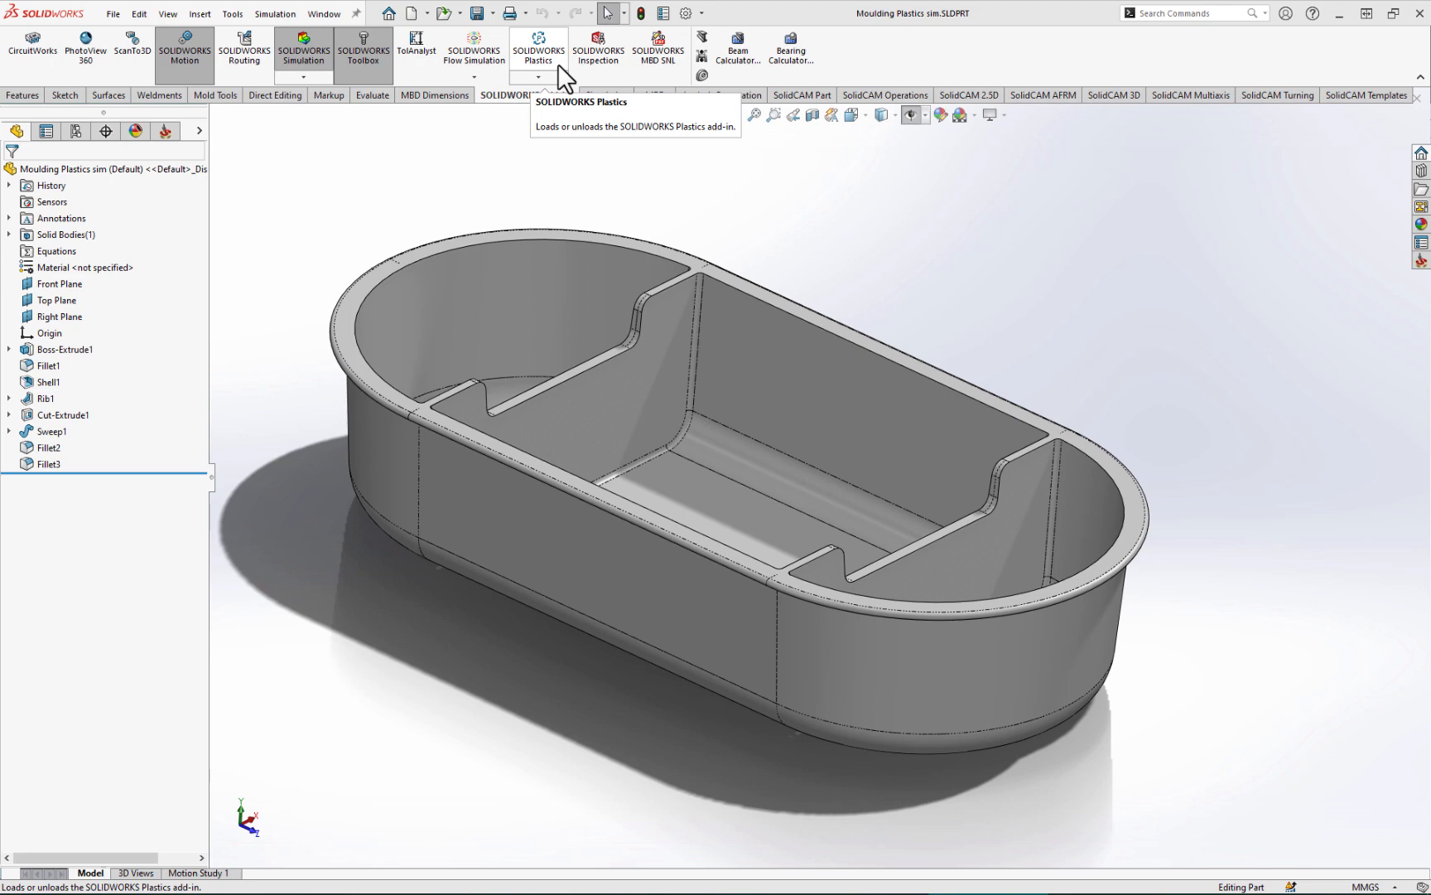
Step: Load the SOLIDWORKS Plastics add-in and display its set of commands
middle_click_drag(485, 660, 502, 631)
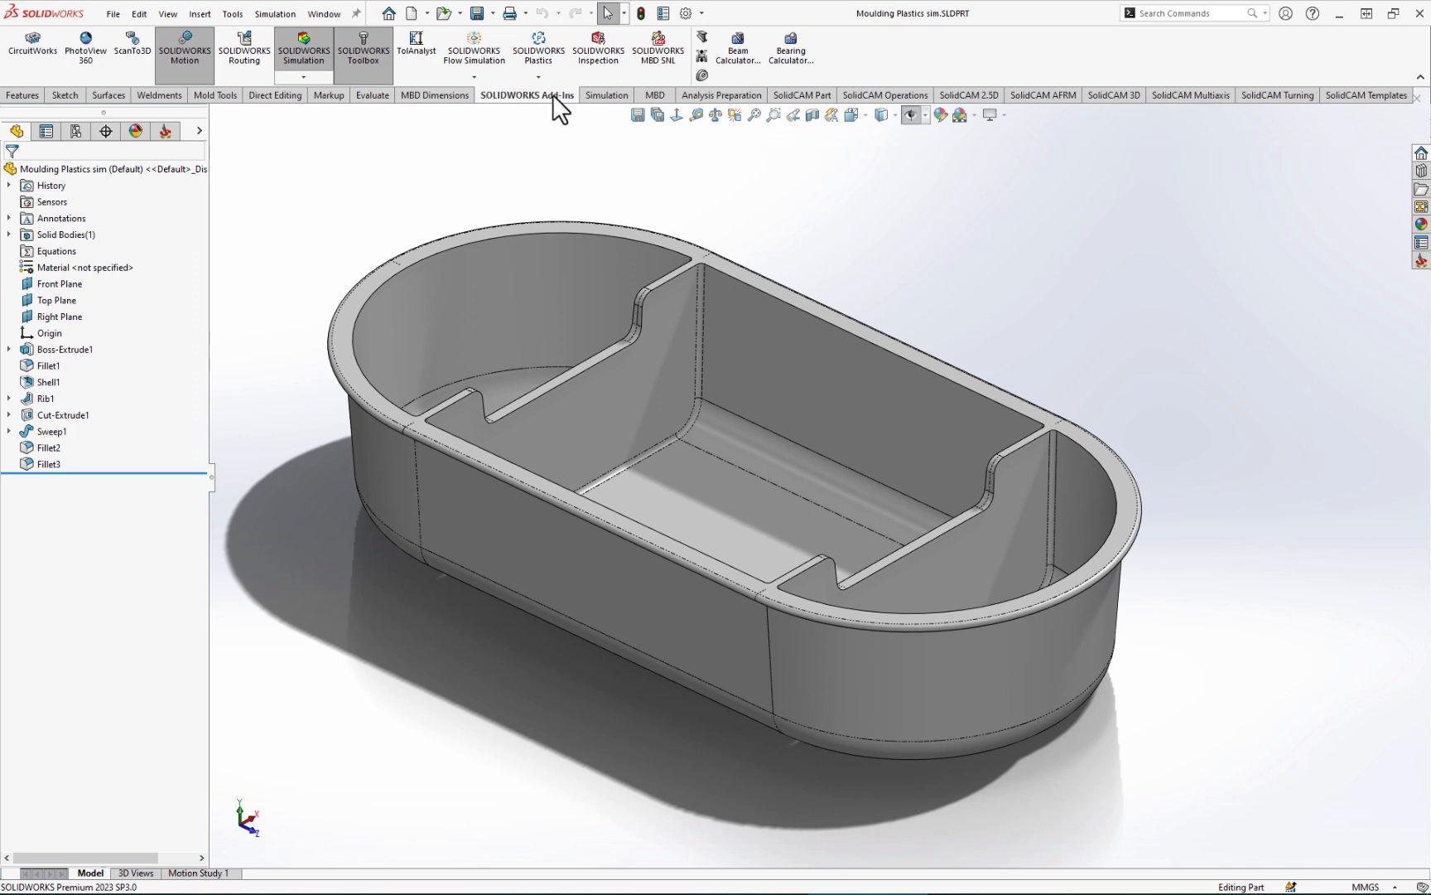
left_click(232, 14)
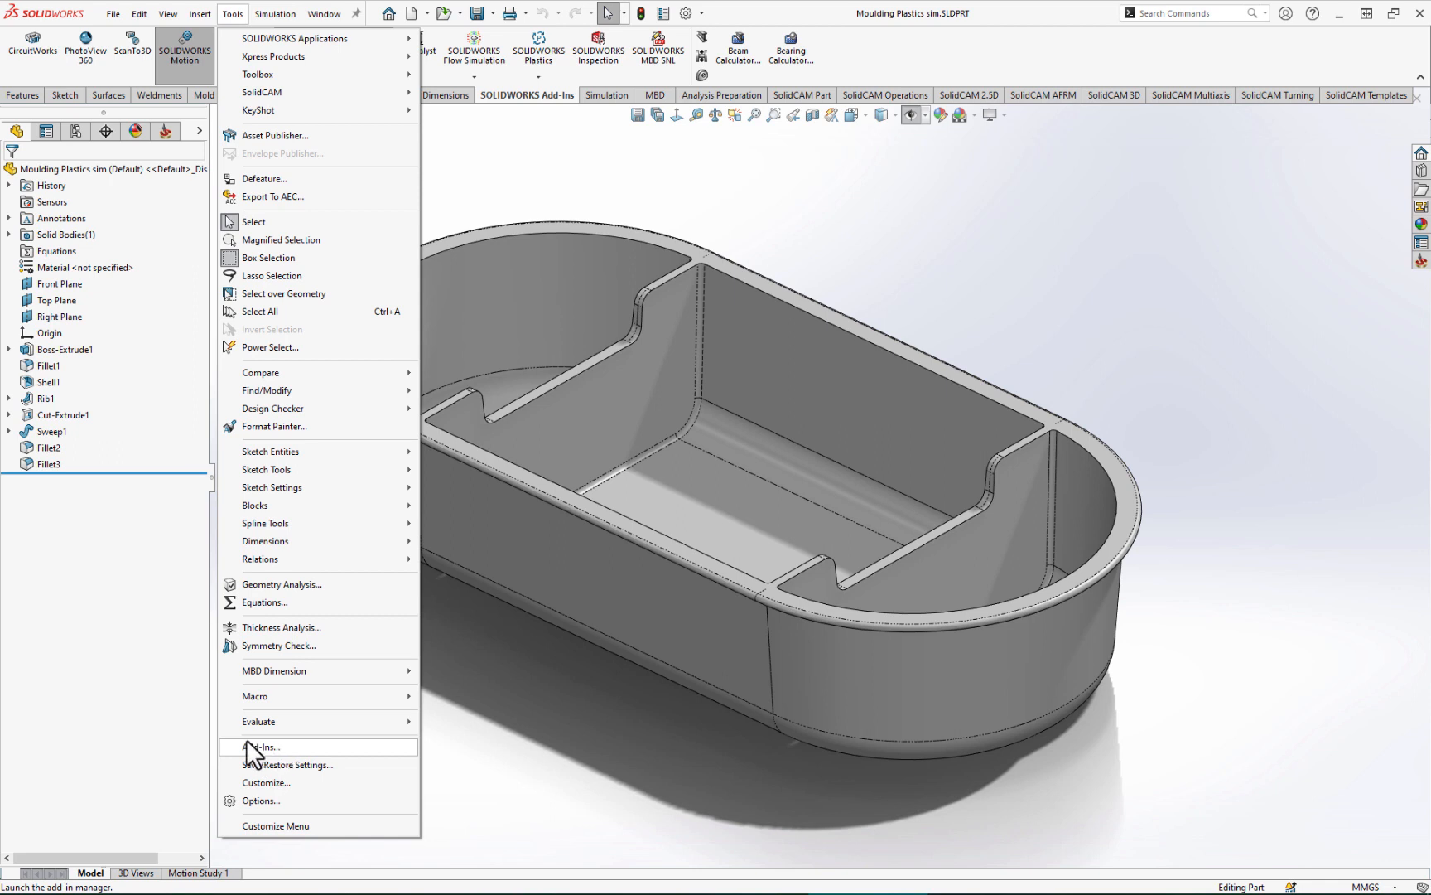
left_click(231, 14)
left_click(232, 13)
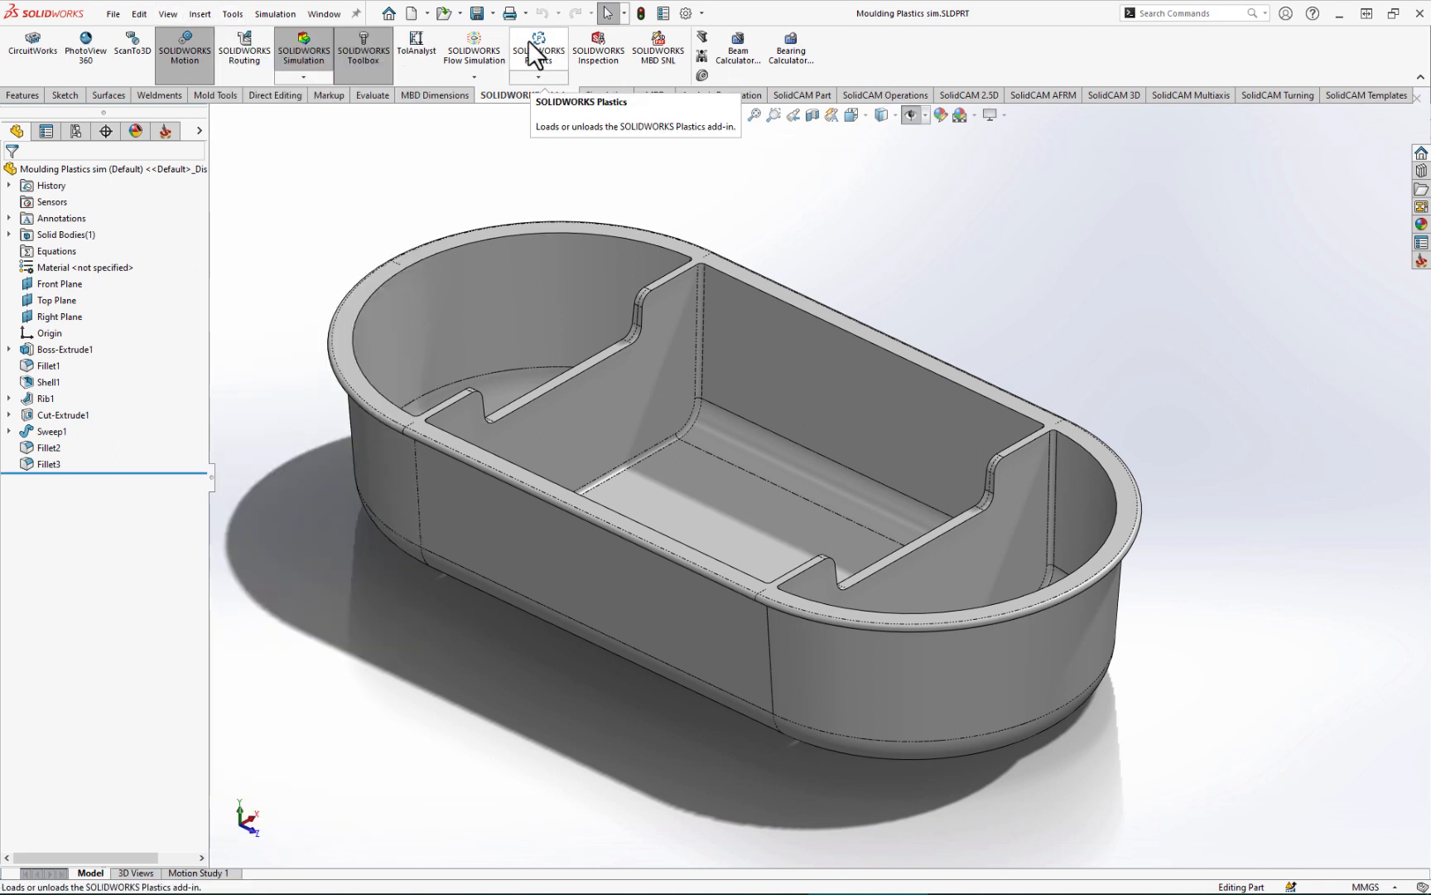
left_click(534, 38)
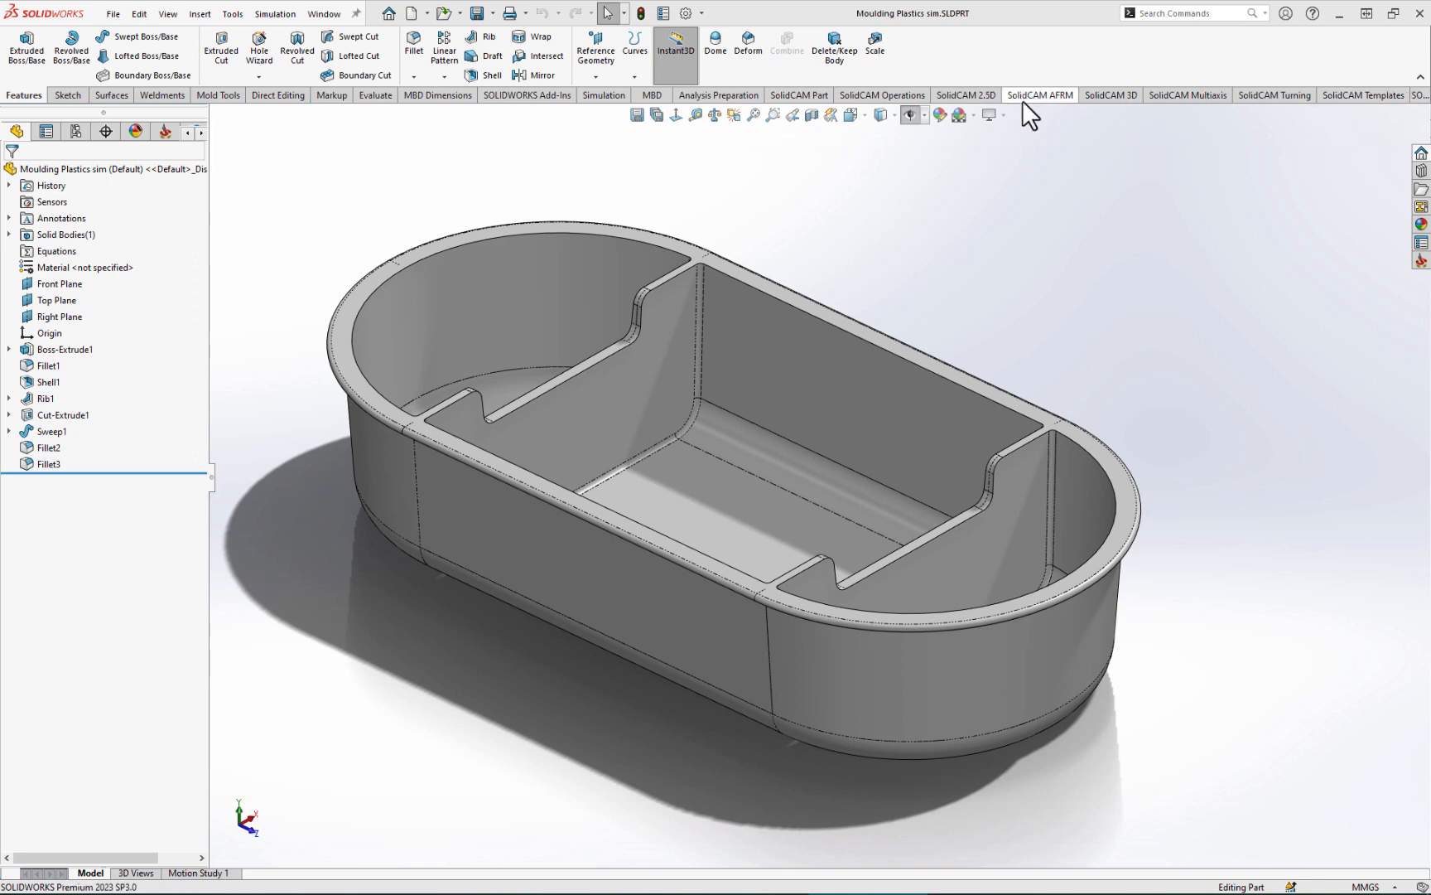
left_click(1419, 95)
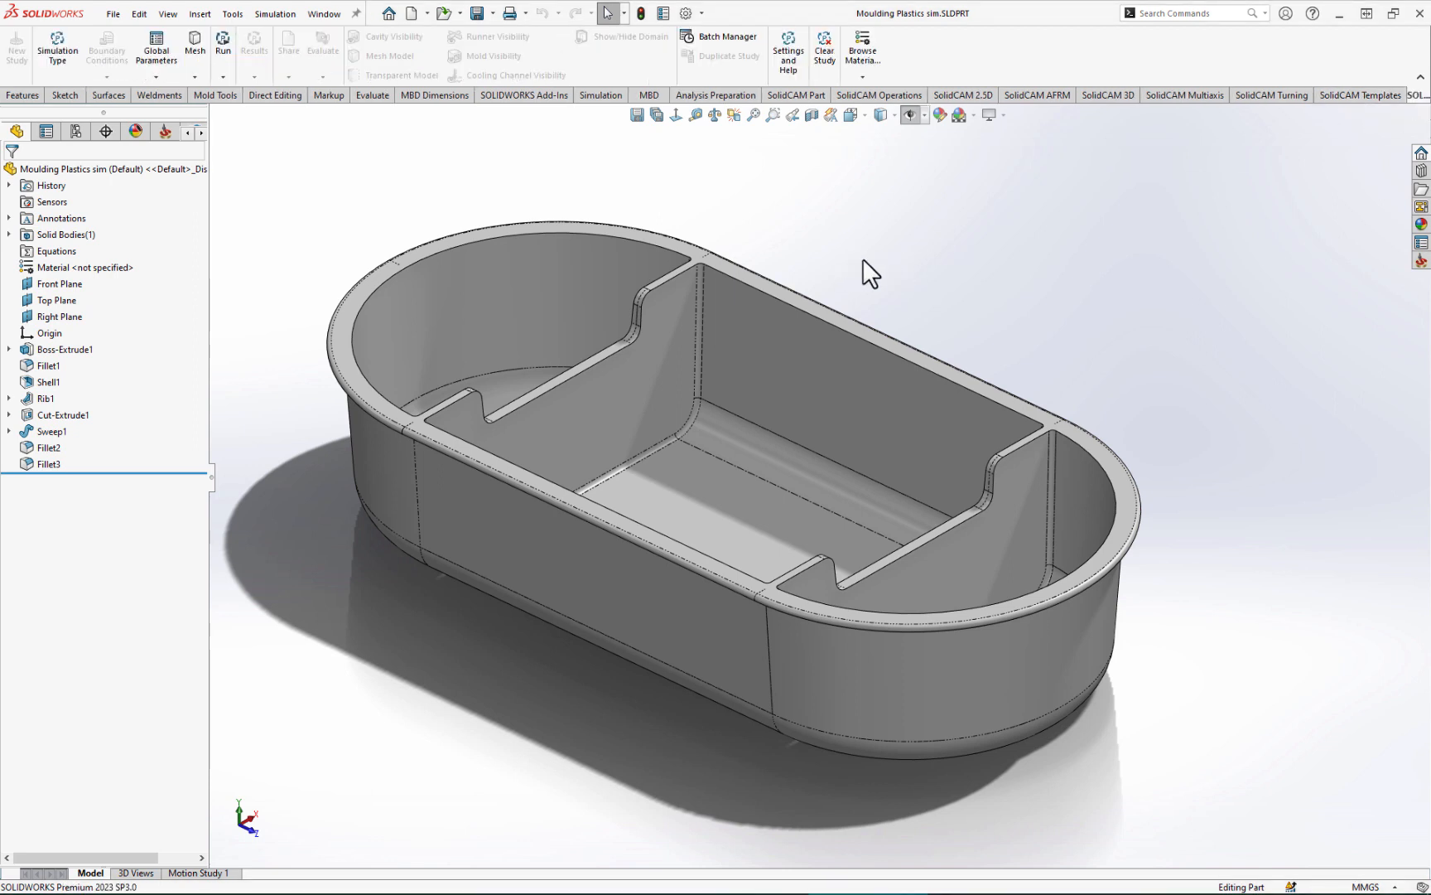
Step: Create a plastics study for the part with the Fill and Pack simulation types
left_click(230, 15)
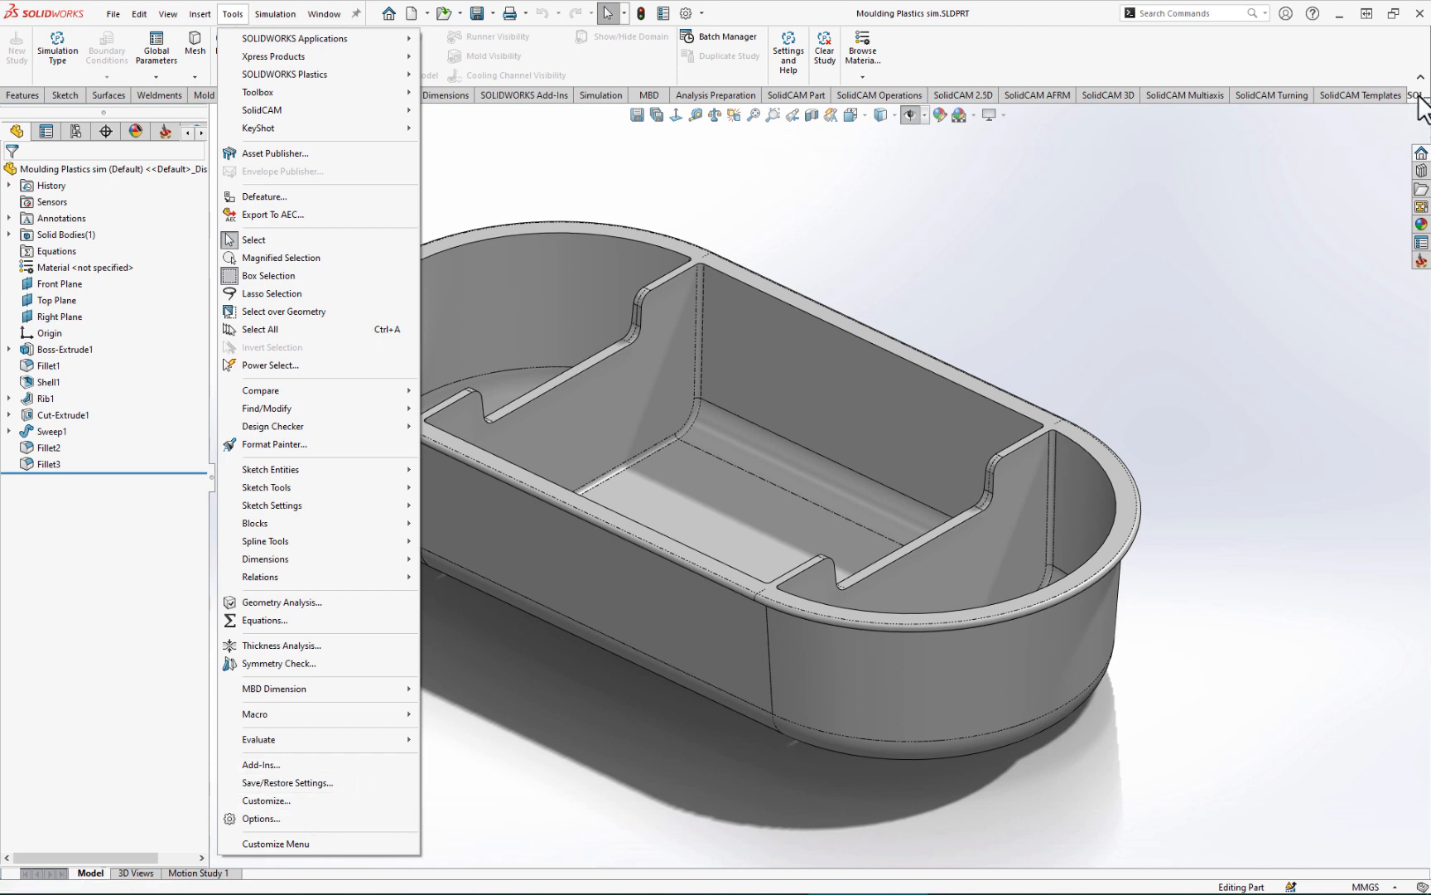
left_click(550, 168)
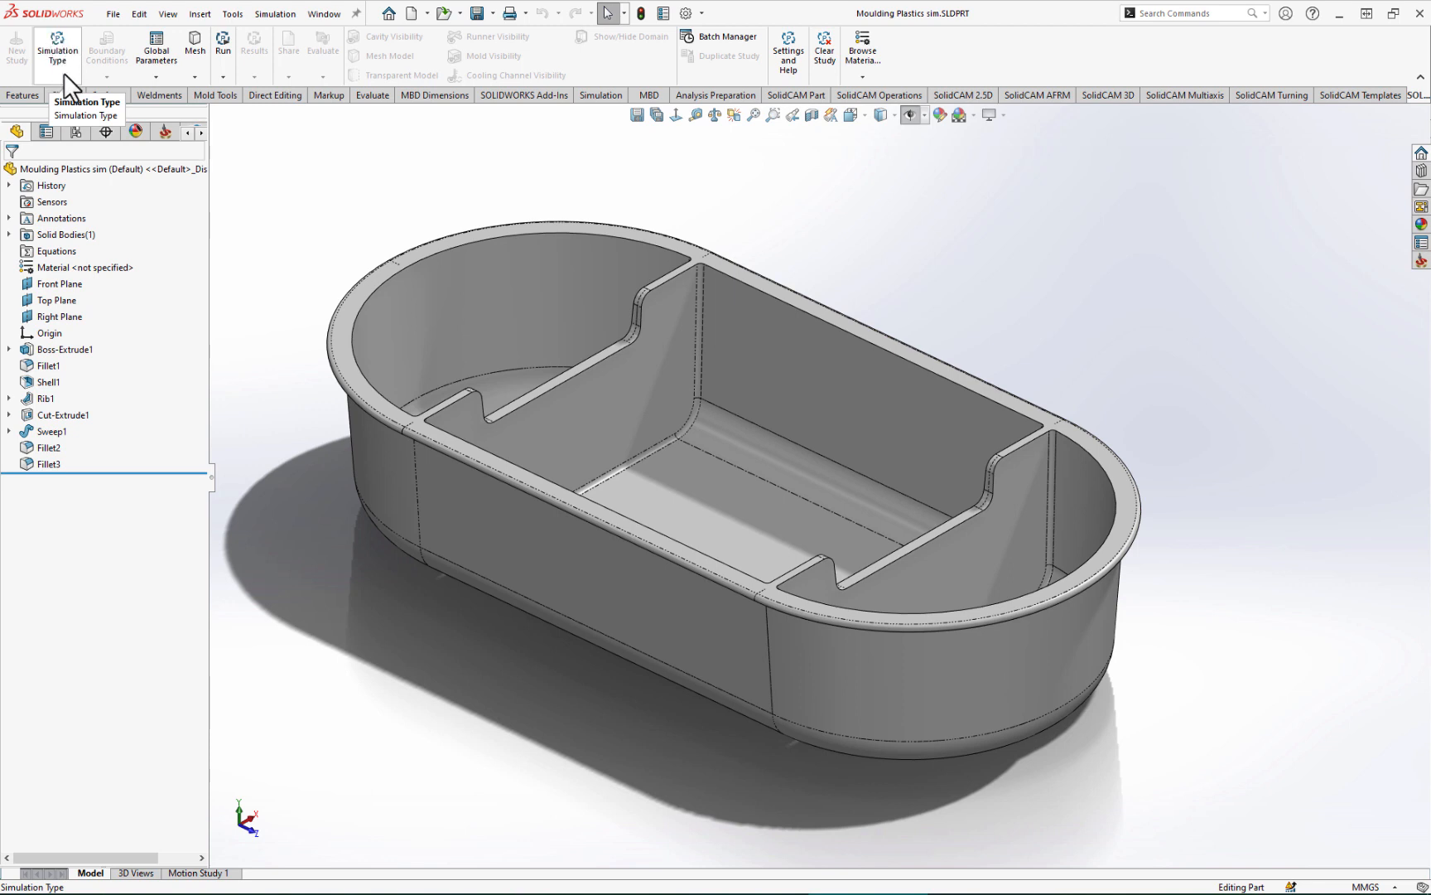
left_click(59, 53)
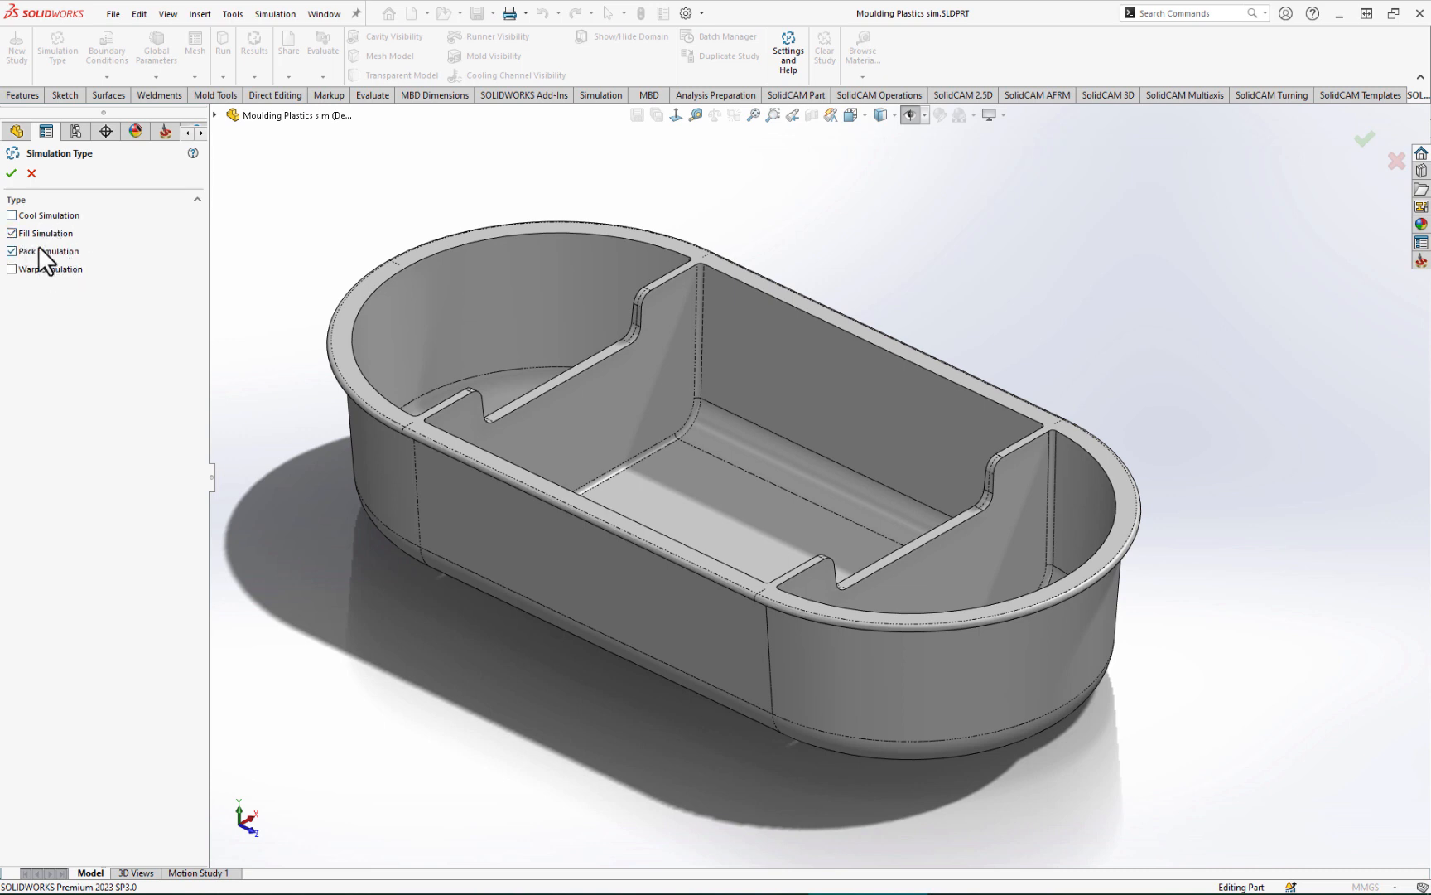
left_click(10, 173)
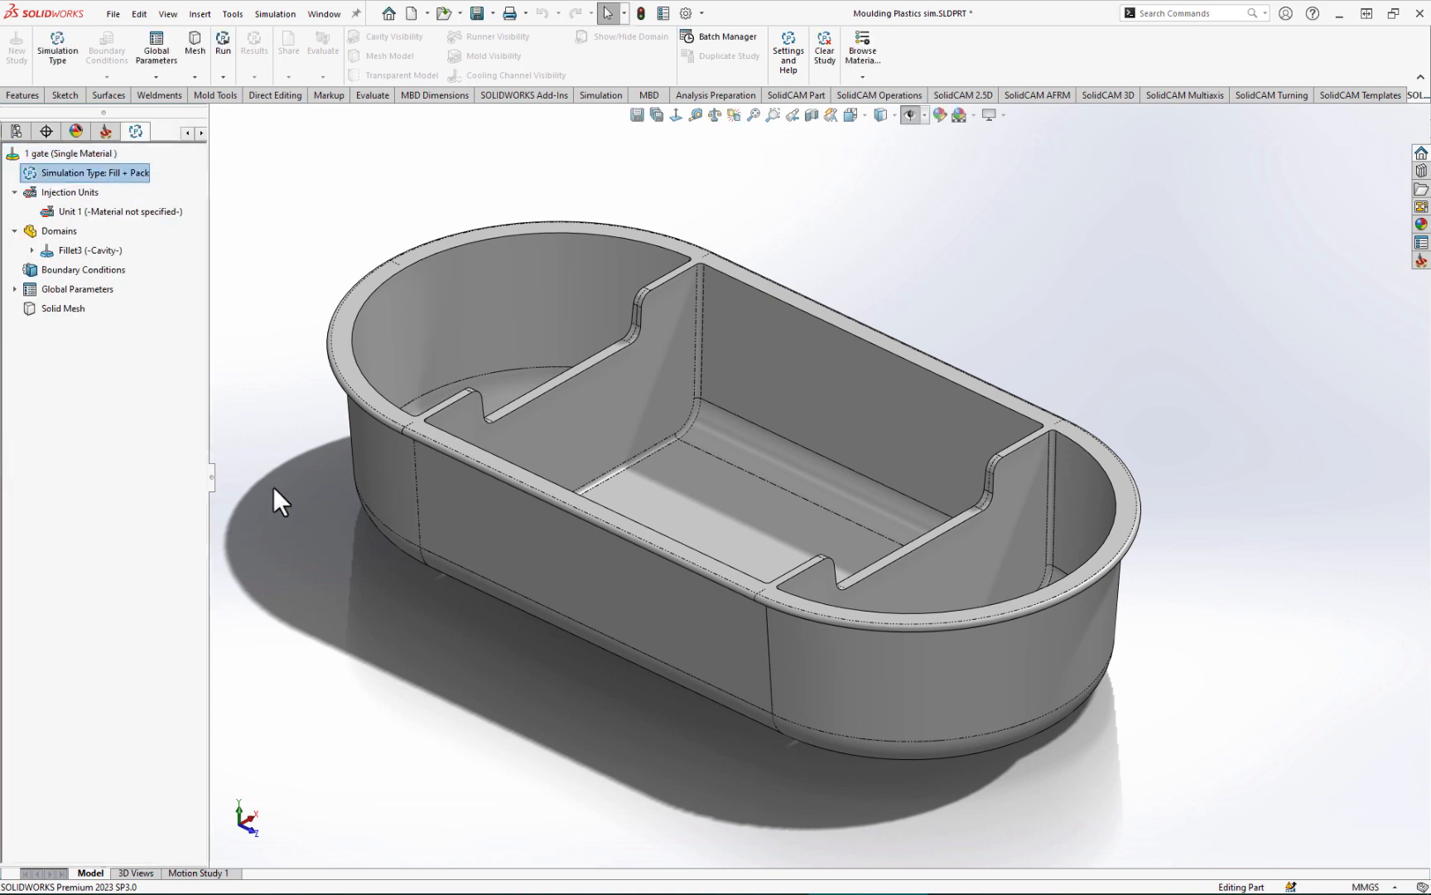
Step: Assign the INEOS Styrolution polymer ABS / Lustran ABS E401 from the default database to injection Unit 1
right_click(116, 208)
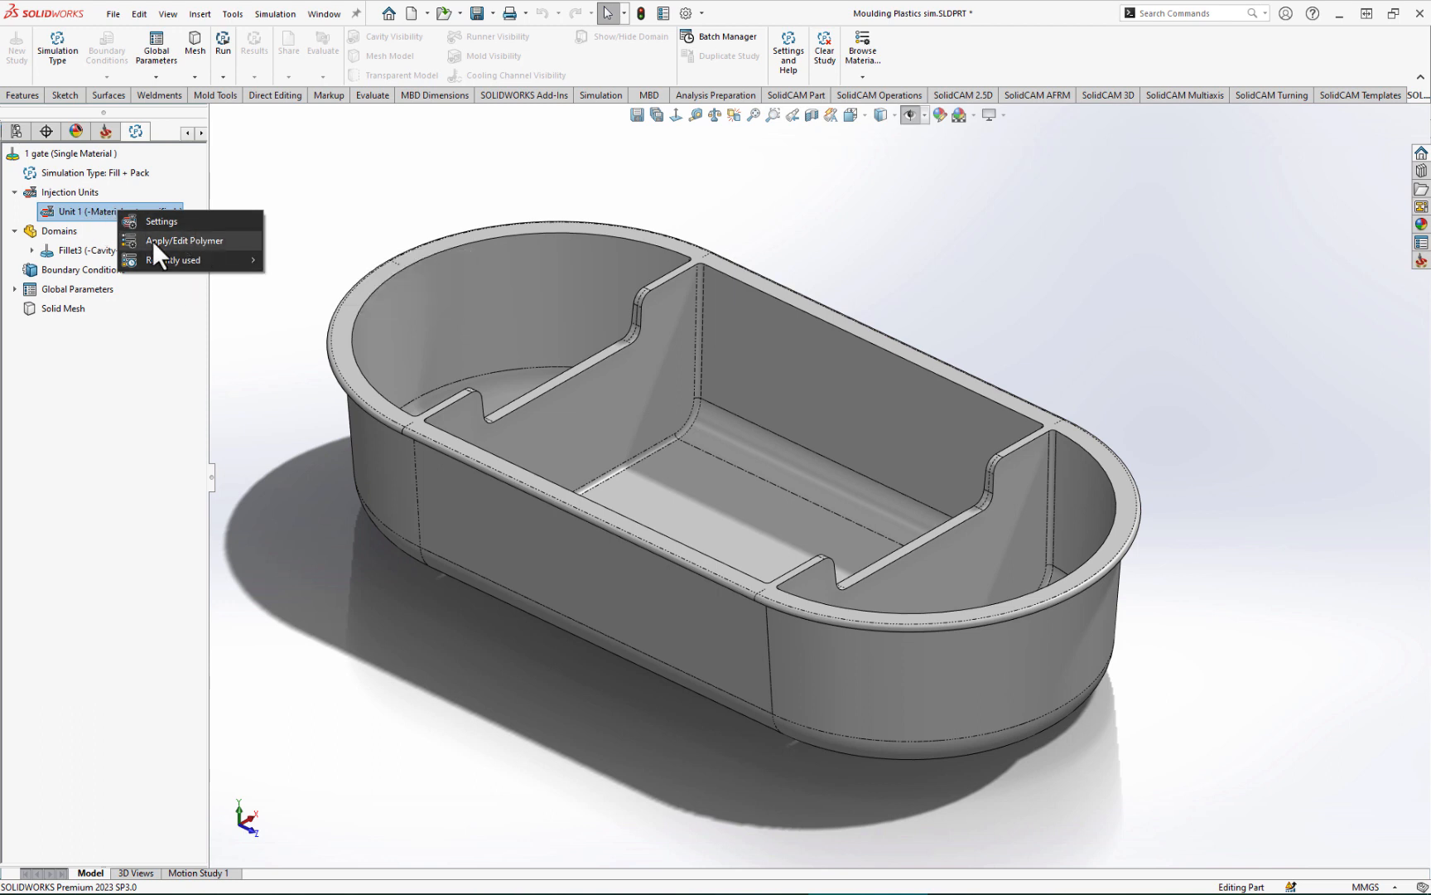
left_click(191, 242)
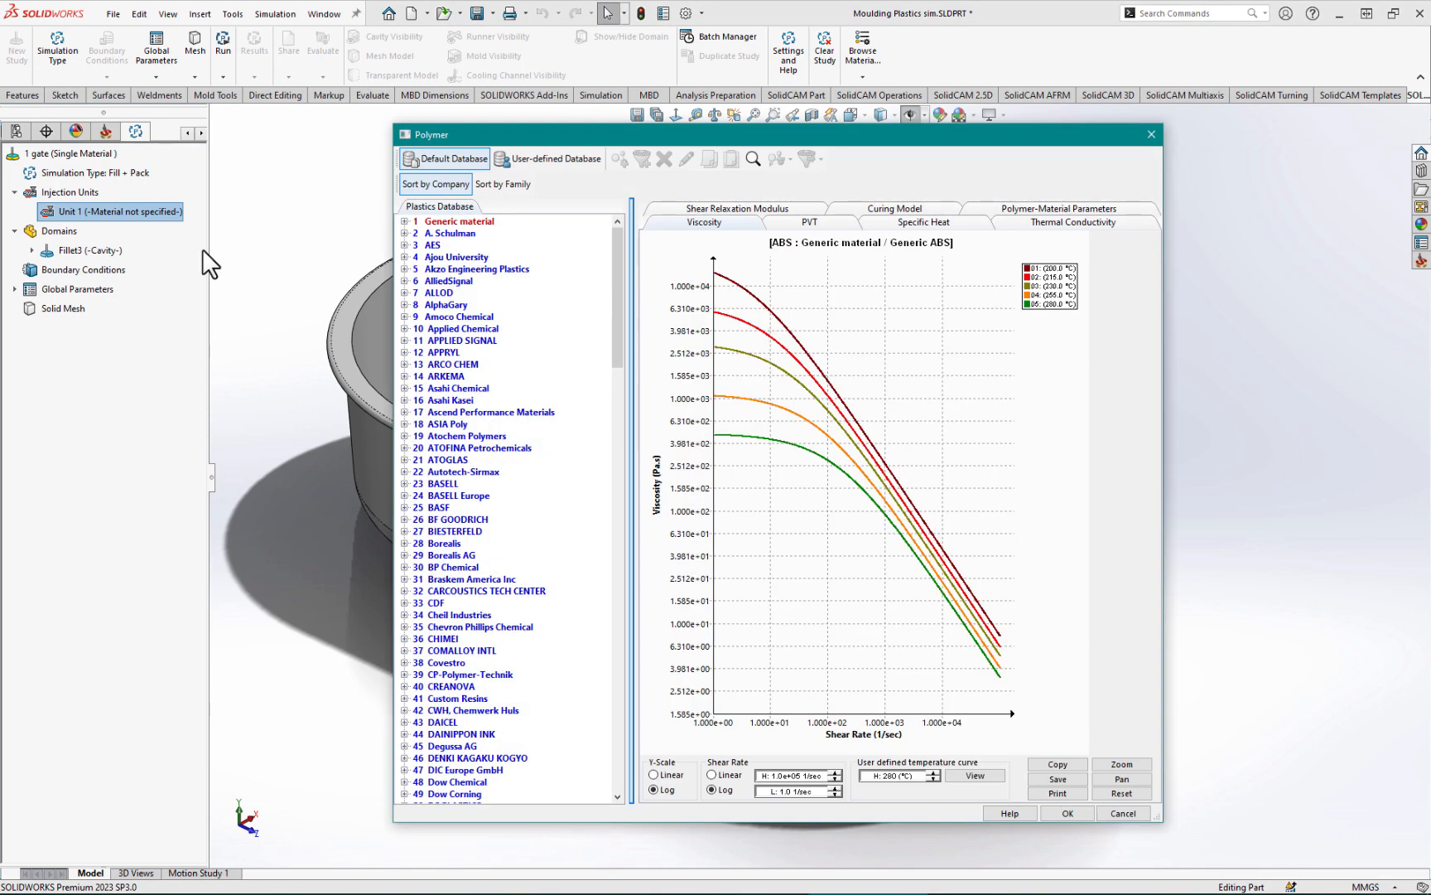
left_click_drag(466, 122, 465, 38)
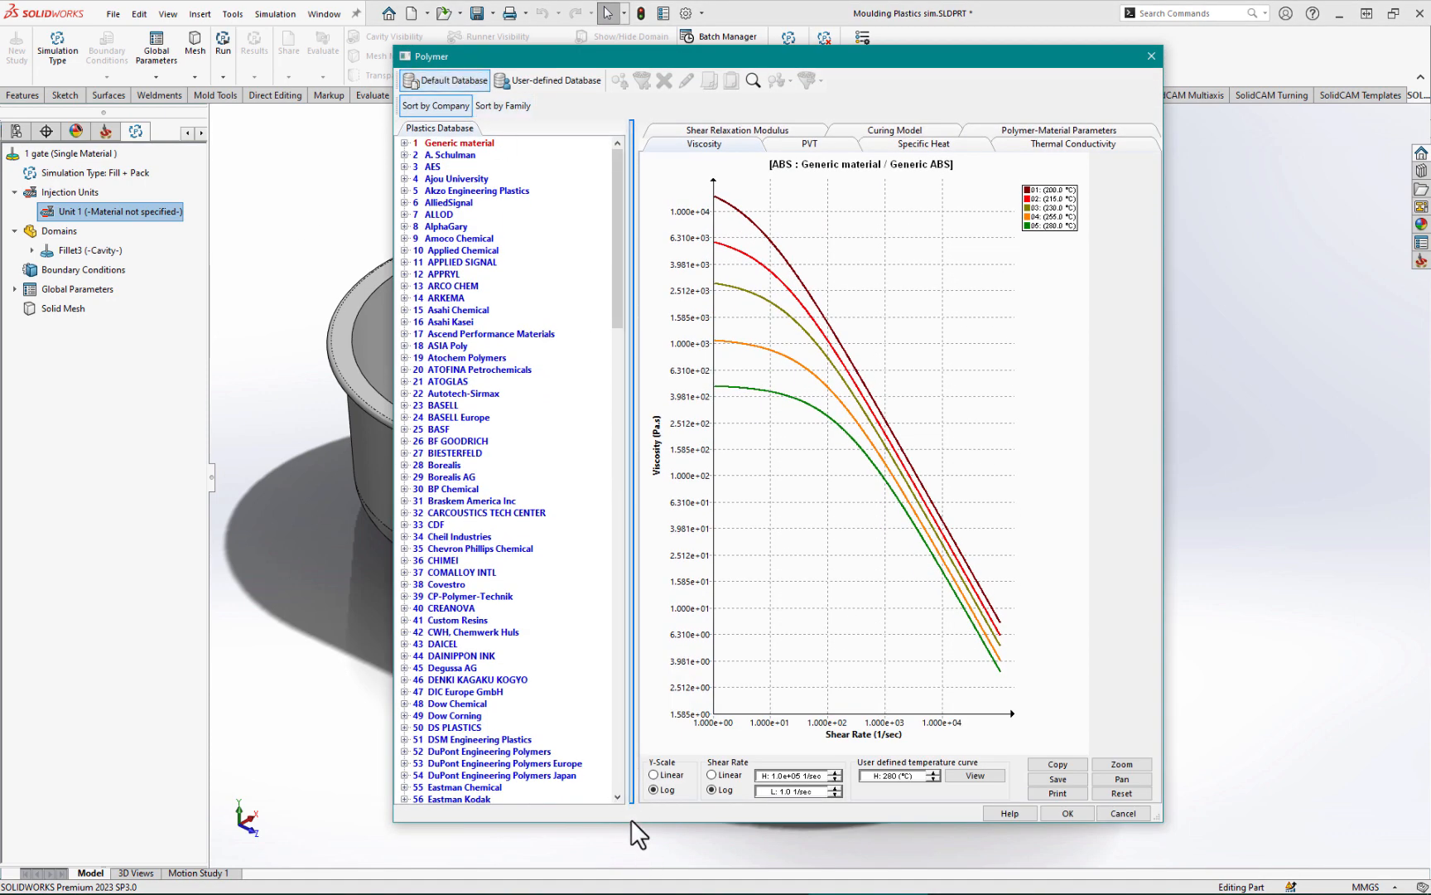
left_click_drag(639, 824, 659, 874)
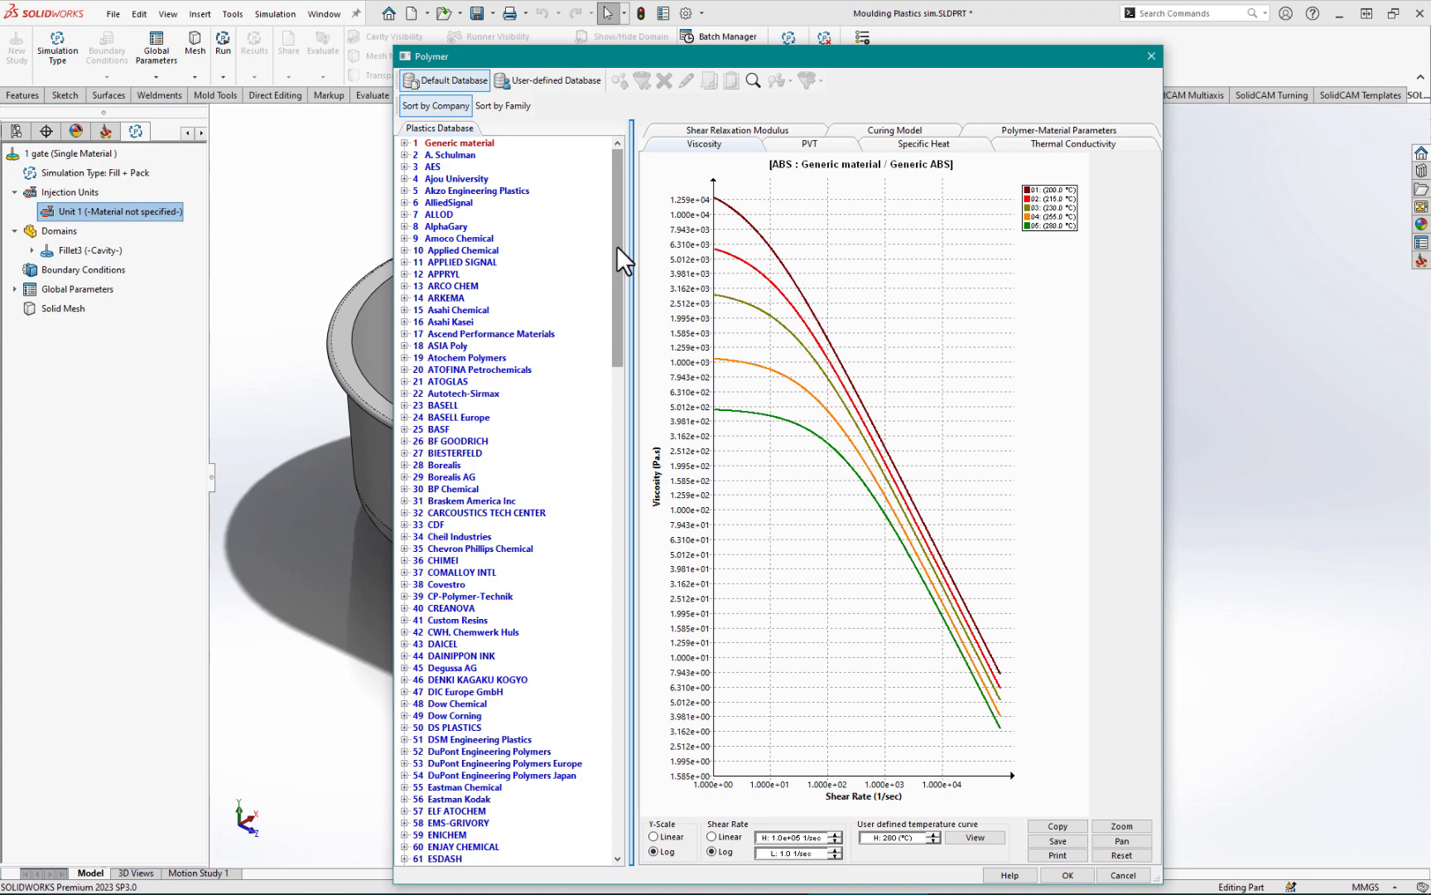
left_click_drag(616, 245, 470, 387)
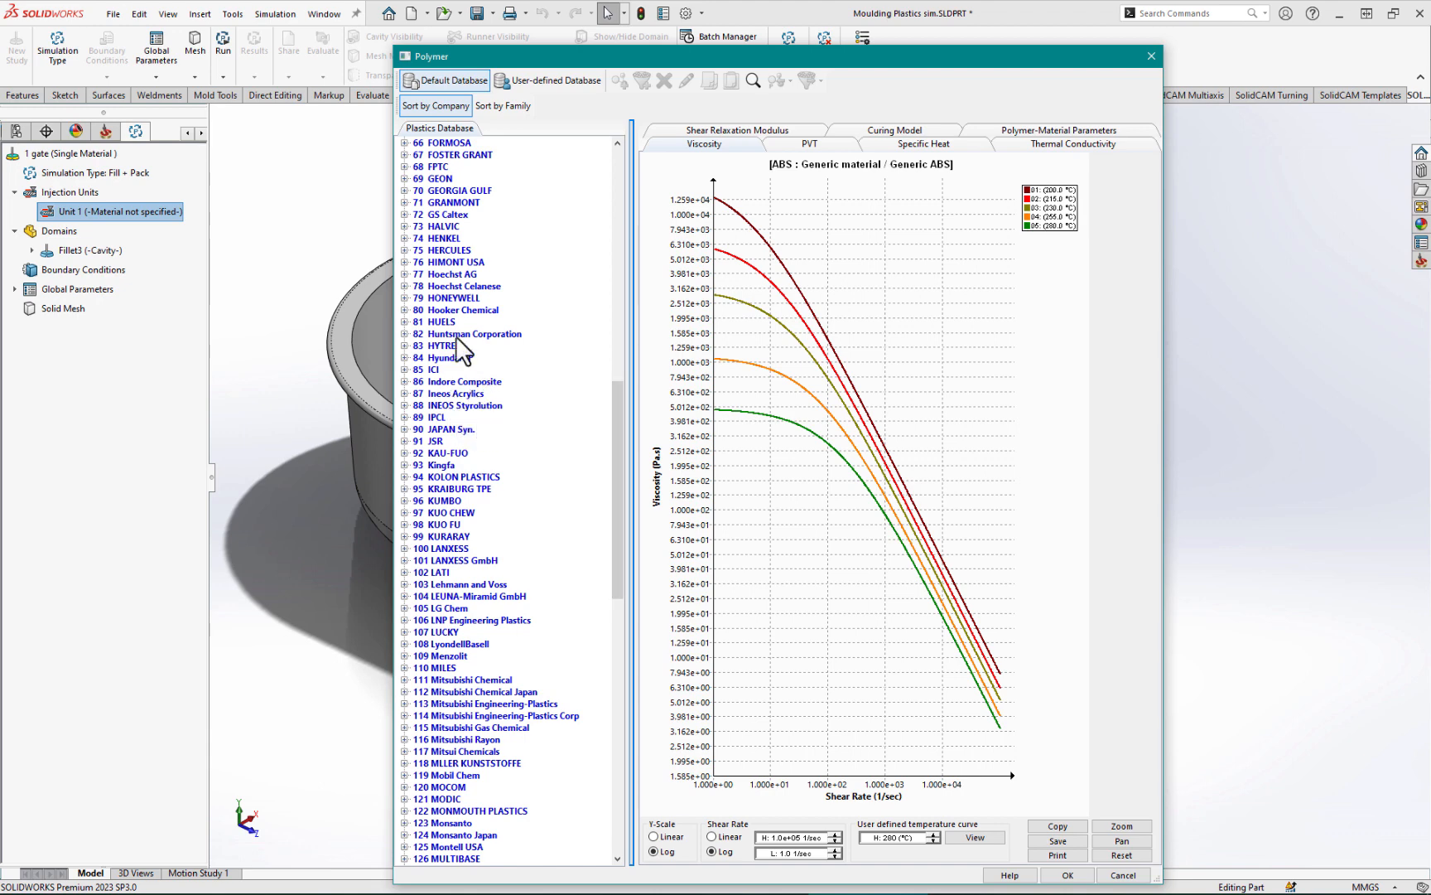
left_click(404, 405)
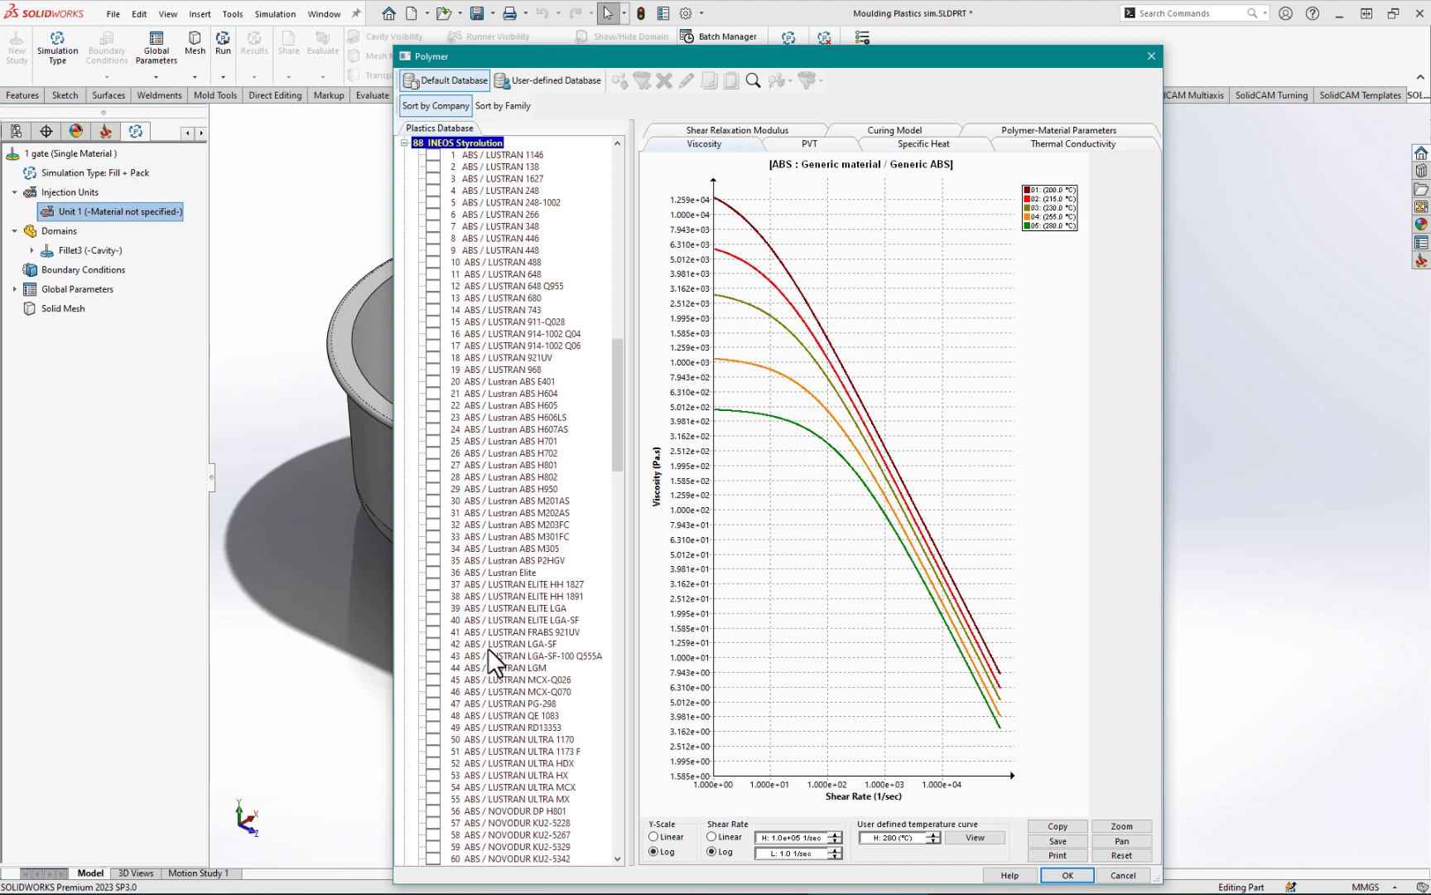
mouse_move(614, 393)
left_mouse_down()
mouse_move(611, 589)
mouse_move(624, 375)
left_mouse_up()
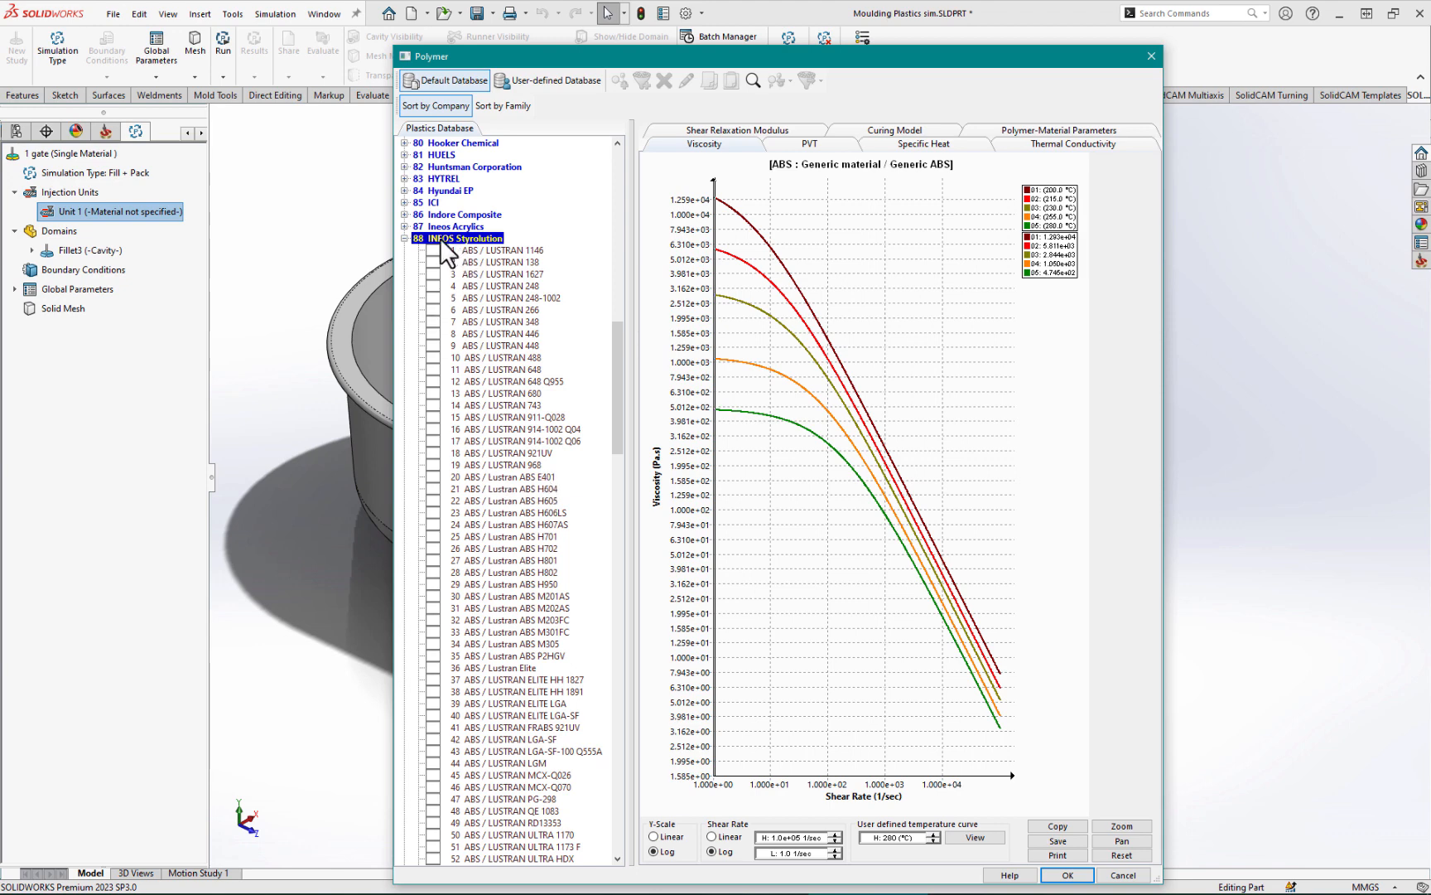
left_click(432, 473)
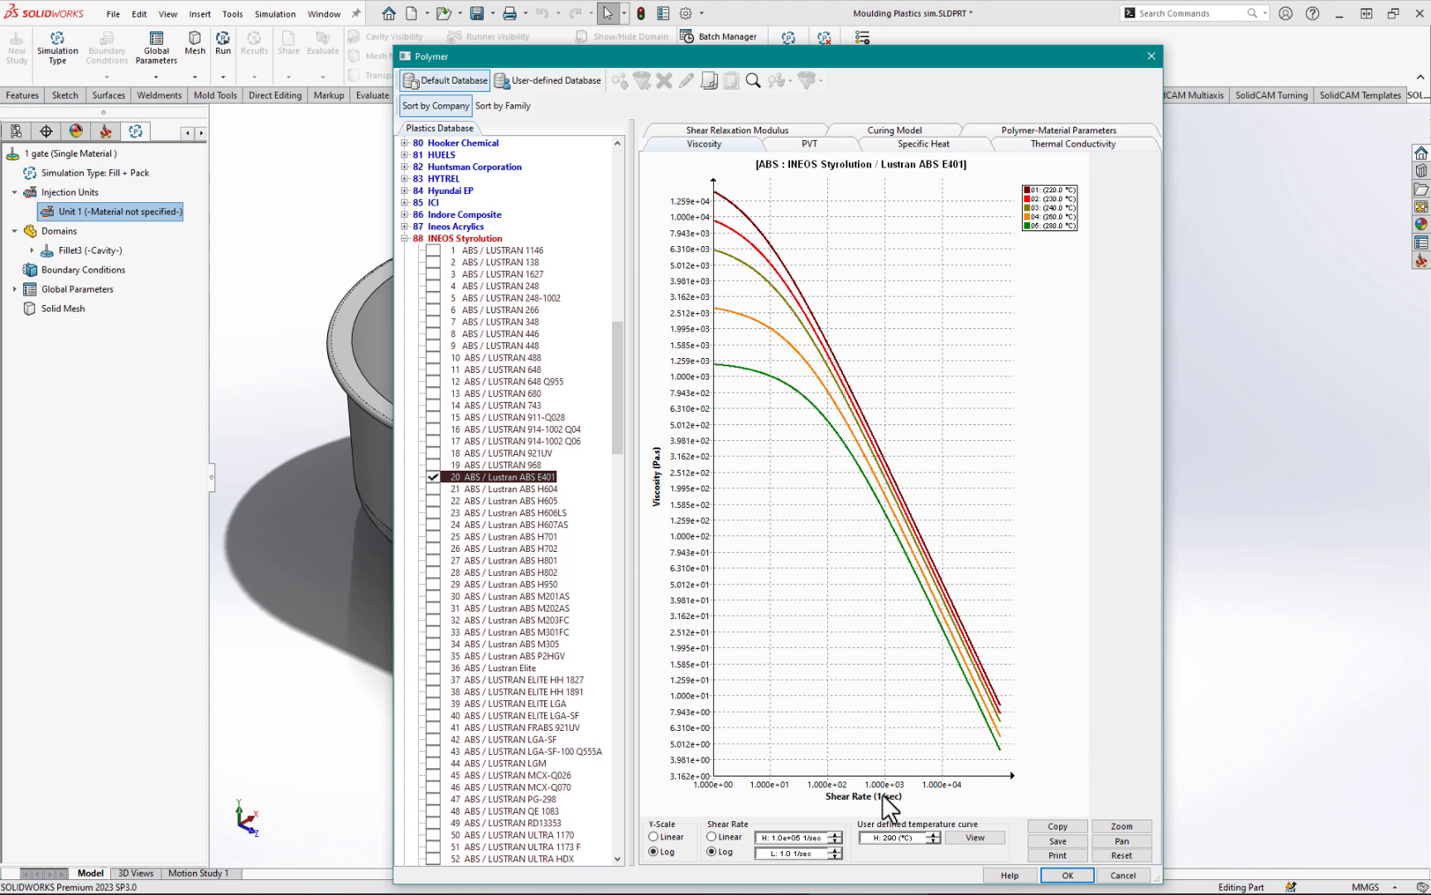
left_click(1067, 874)
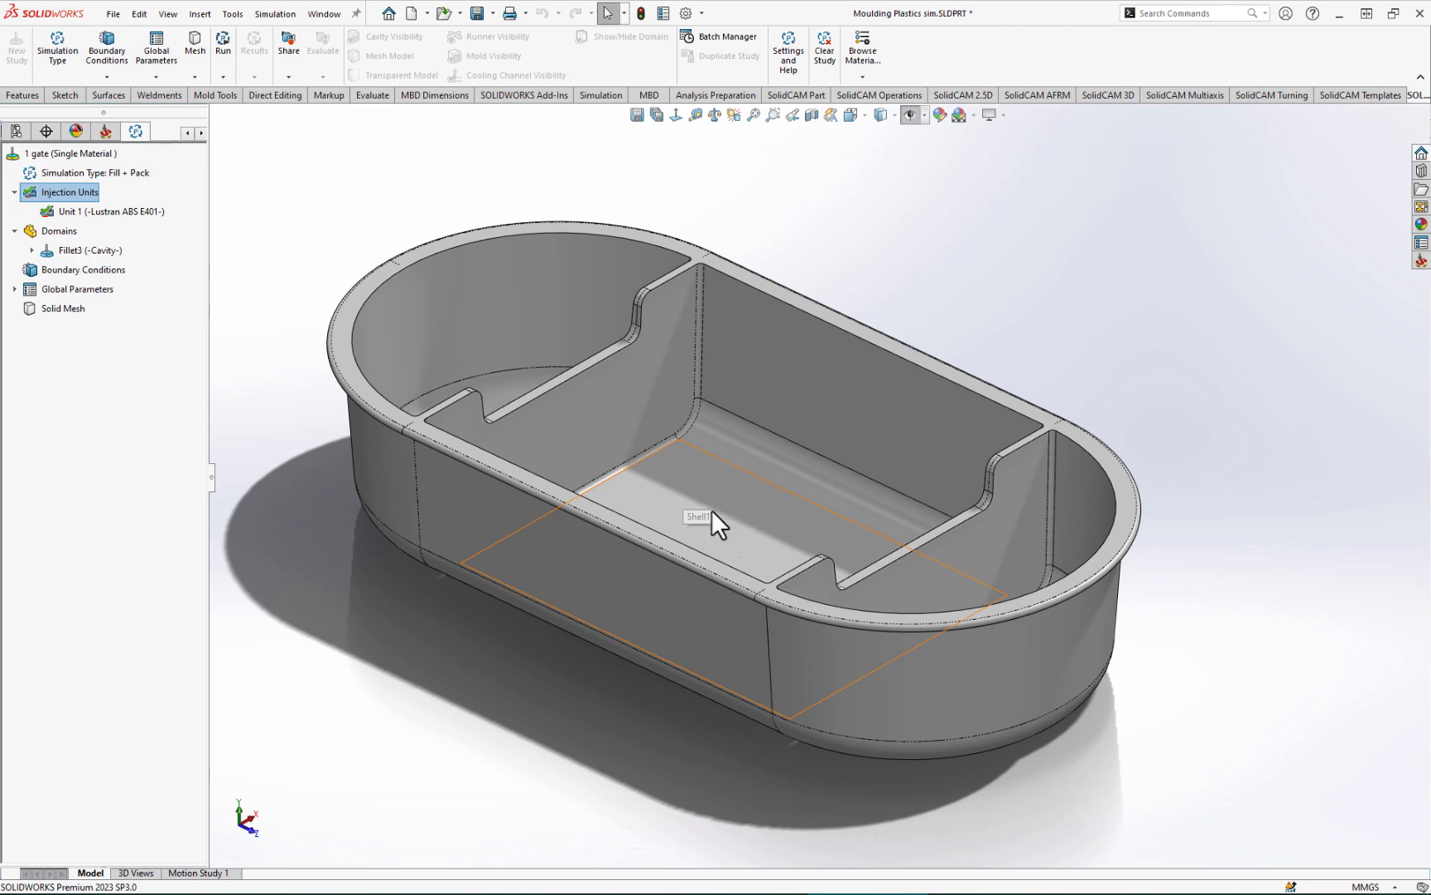
Step: Start the Injection Location Advisor for the boundary conditions and switch the mold open direction to user defined
middle_click_drag(711, 510, 697, 550)
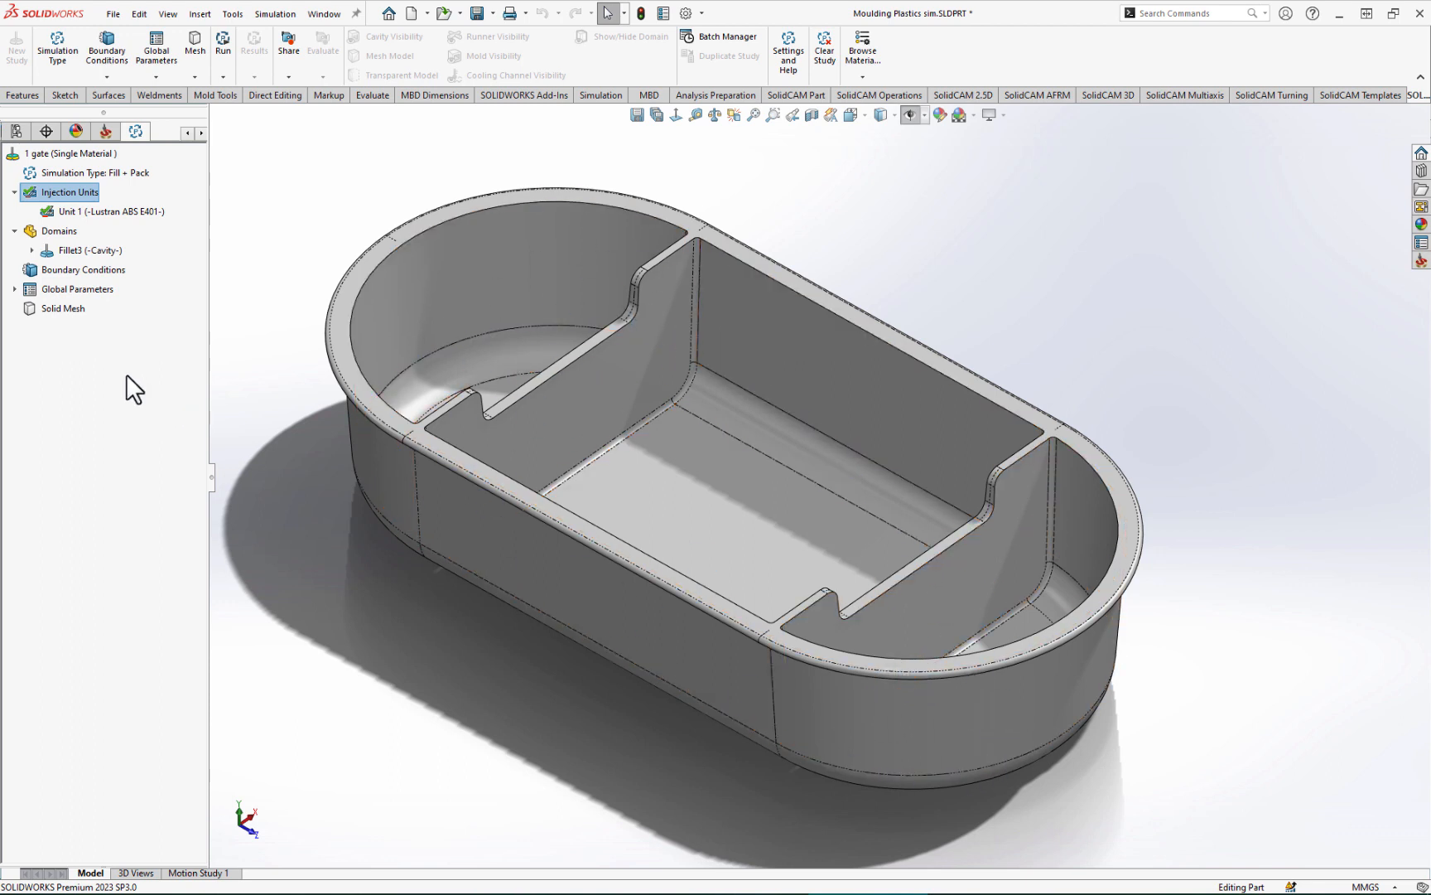
right_click(71, 268)
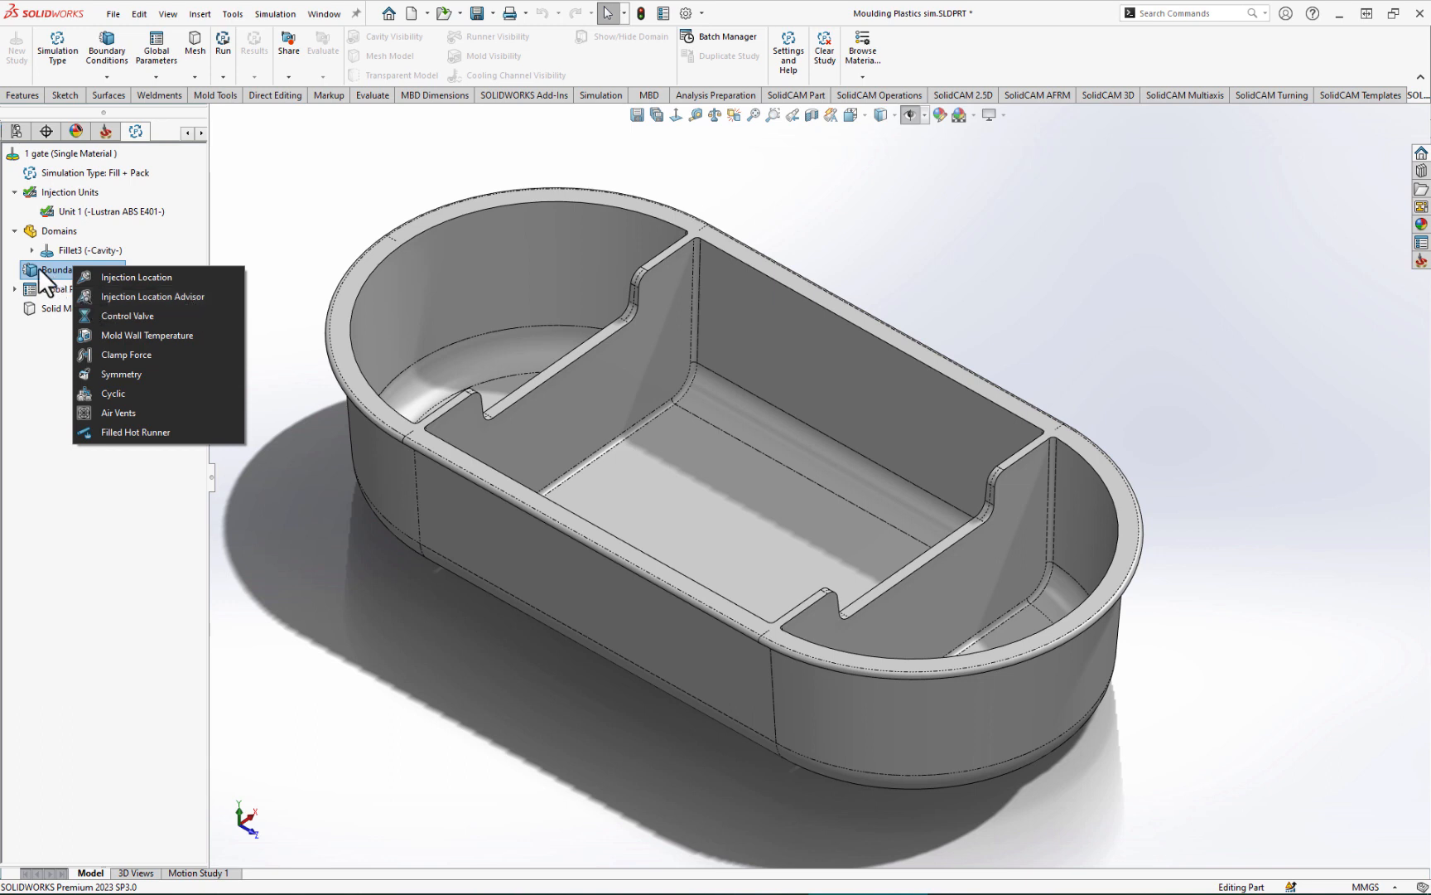
left_click(190, 296)
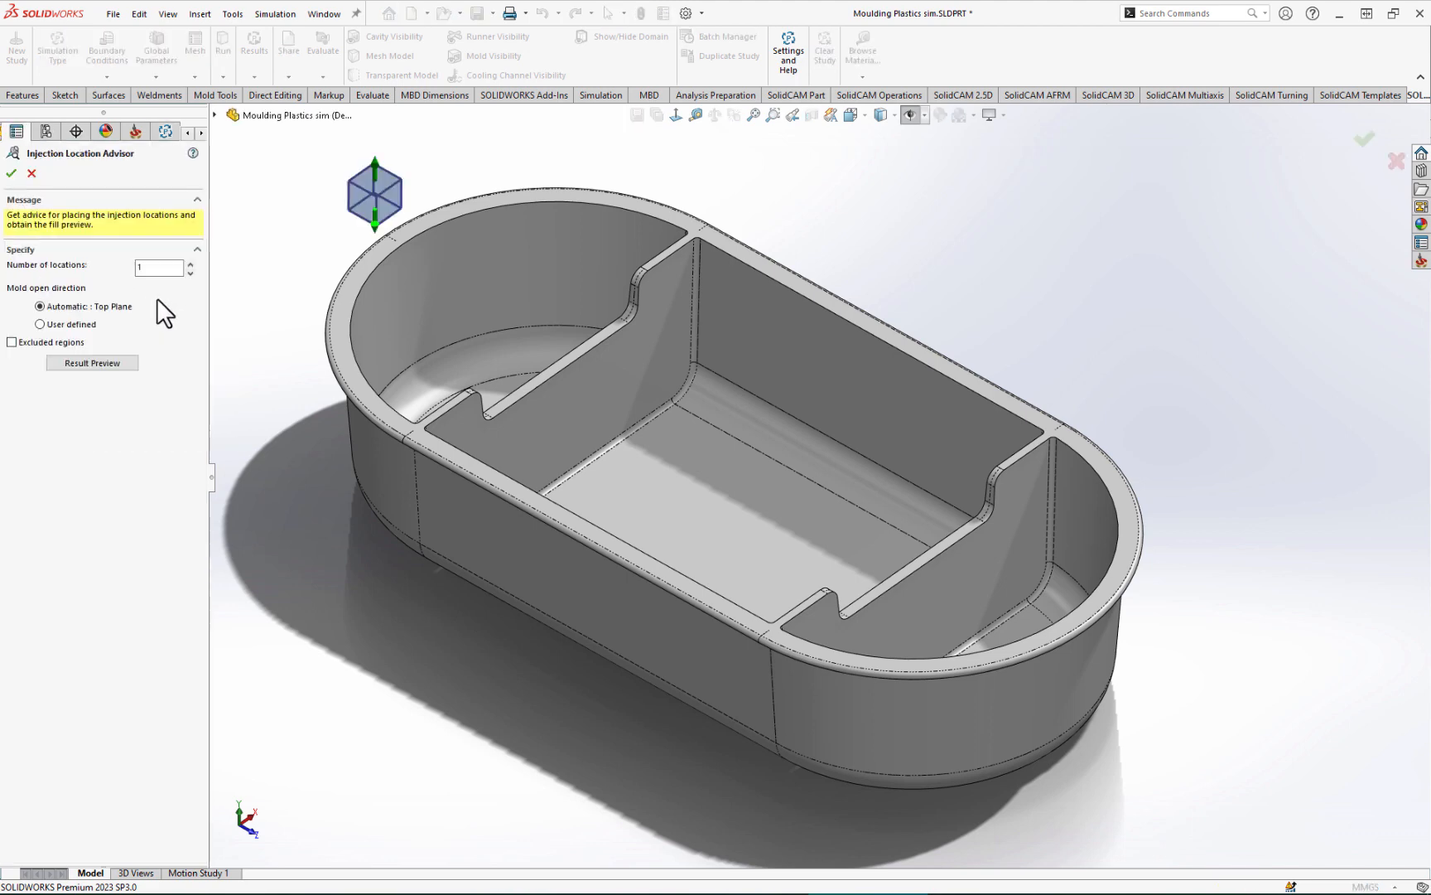
middle_click_drag(563, 560, 591, 471)
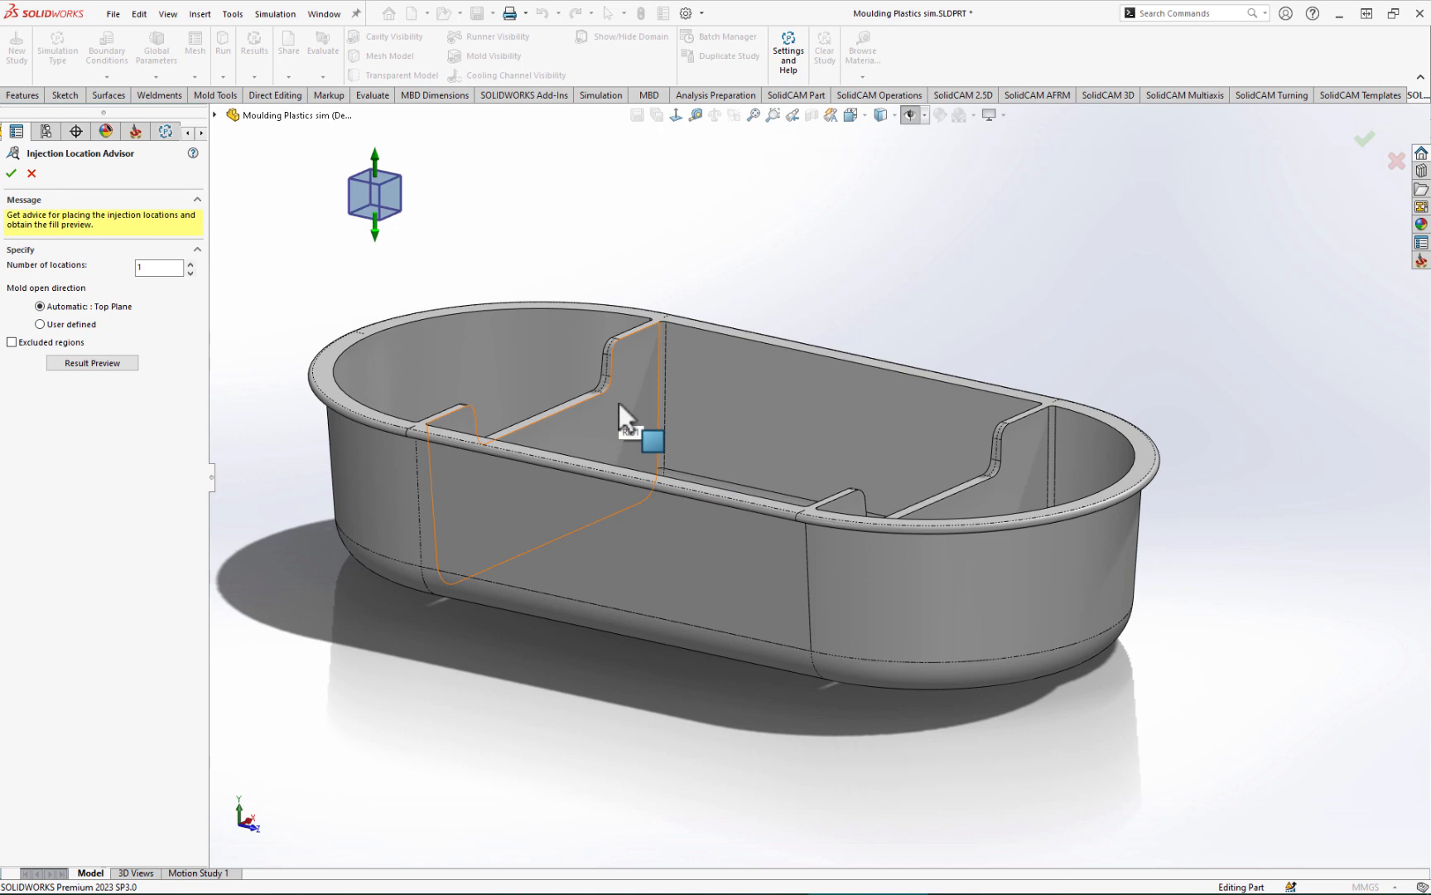
middle_click_drag(540, 334, 453, 146)
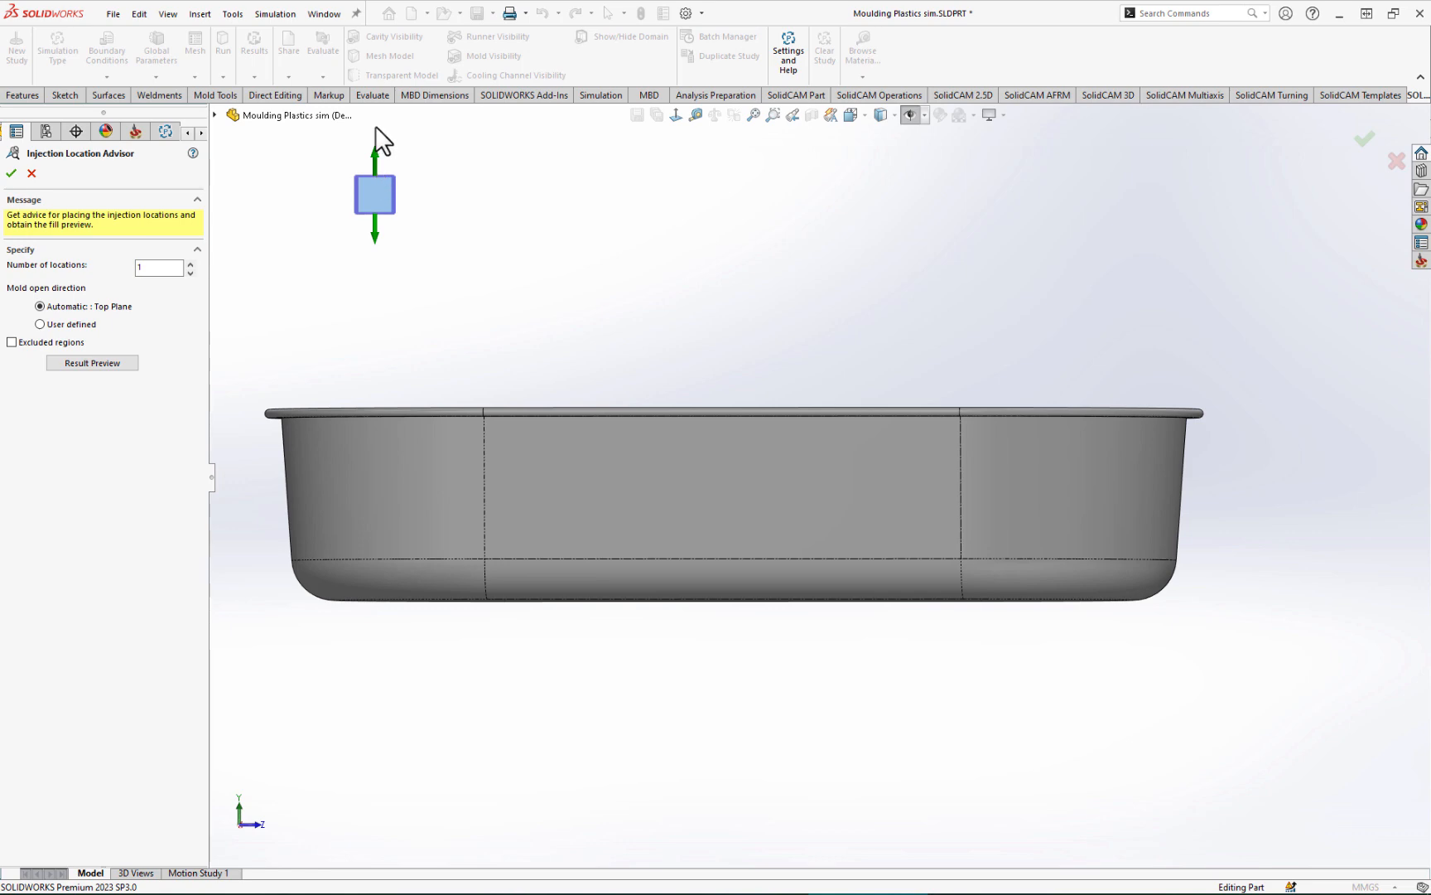
middle_click_drag(606, 332, 505, 432)
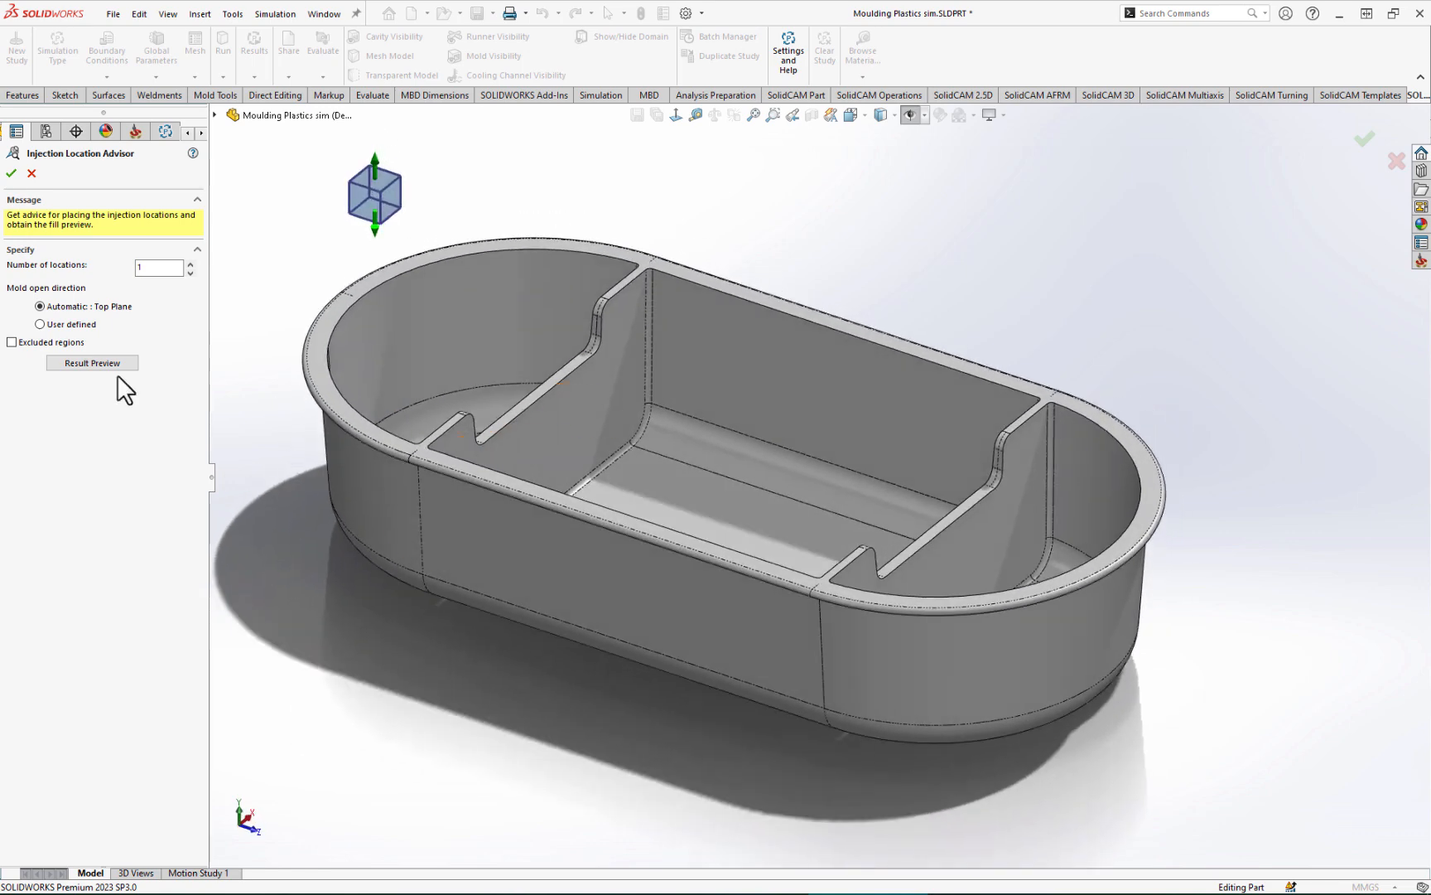
left_click(45, 324)
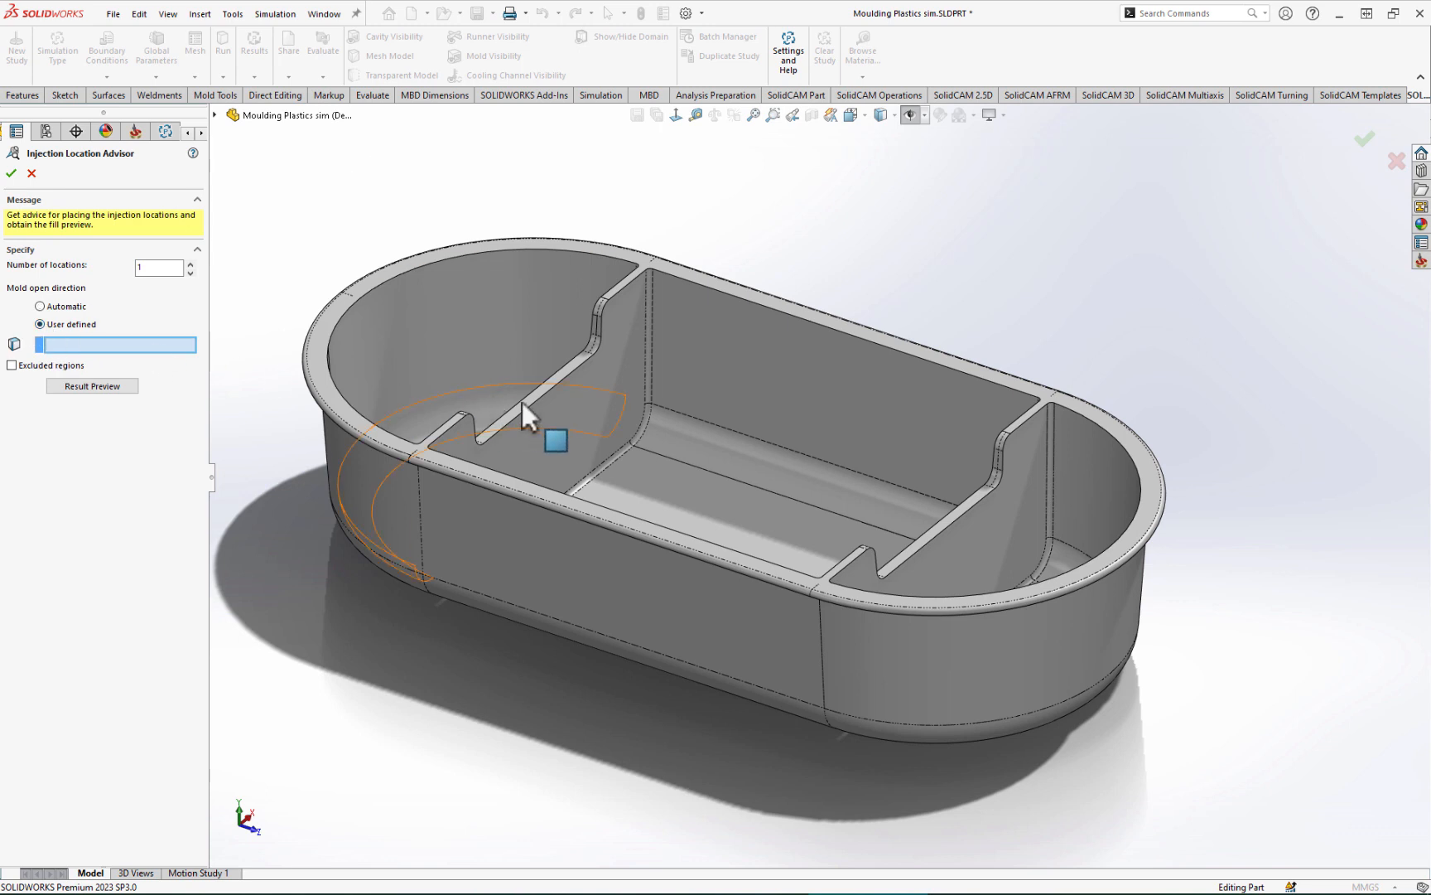
left_click(321, 336)
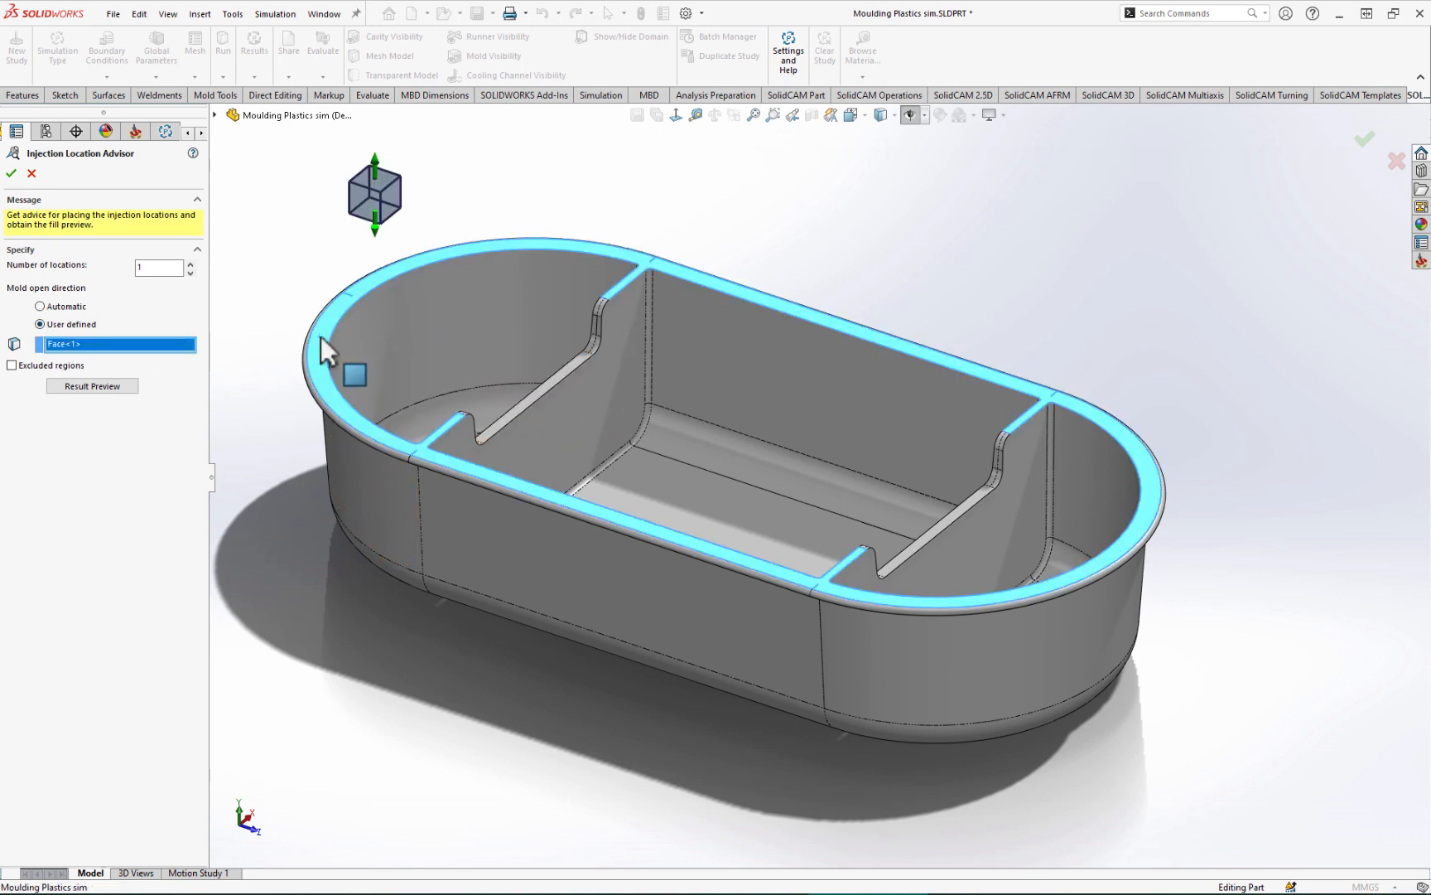
left_click(557, 419)
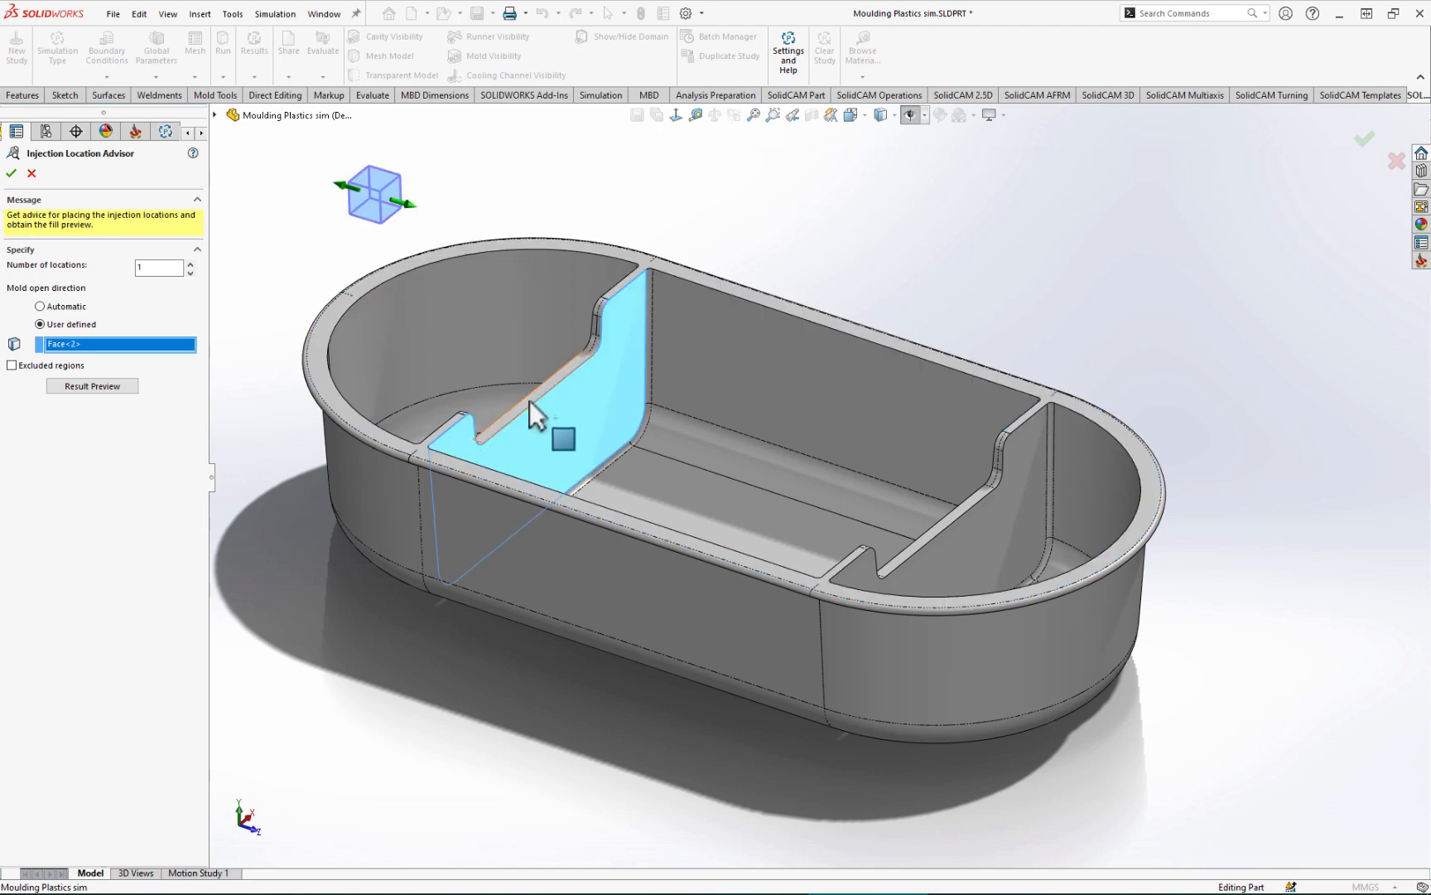
left_click(529, 400)
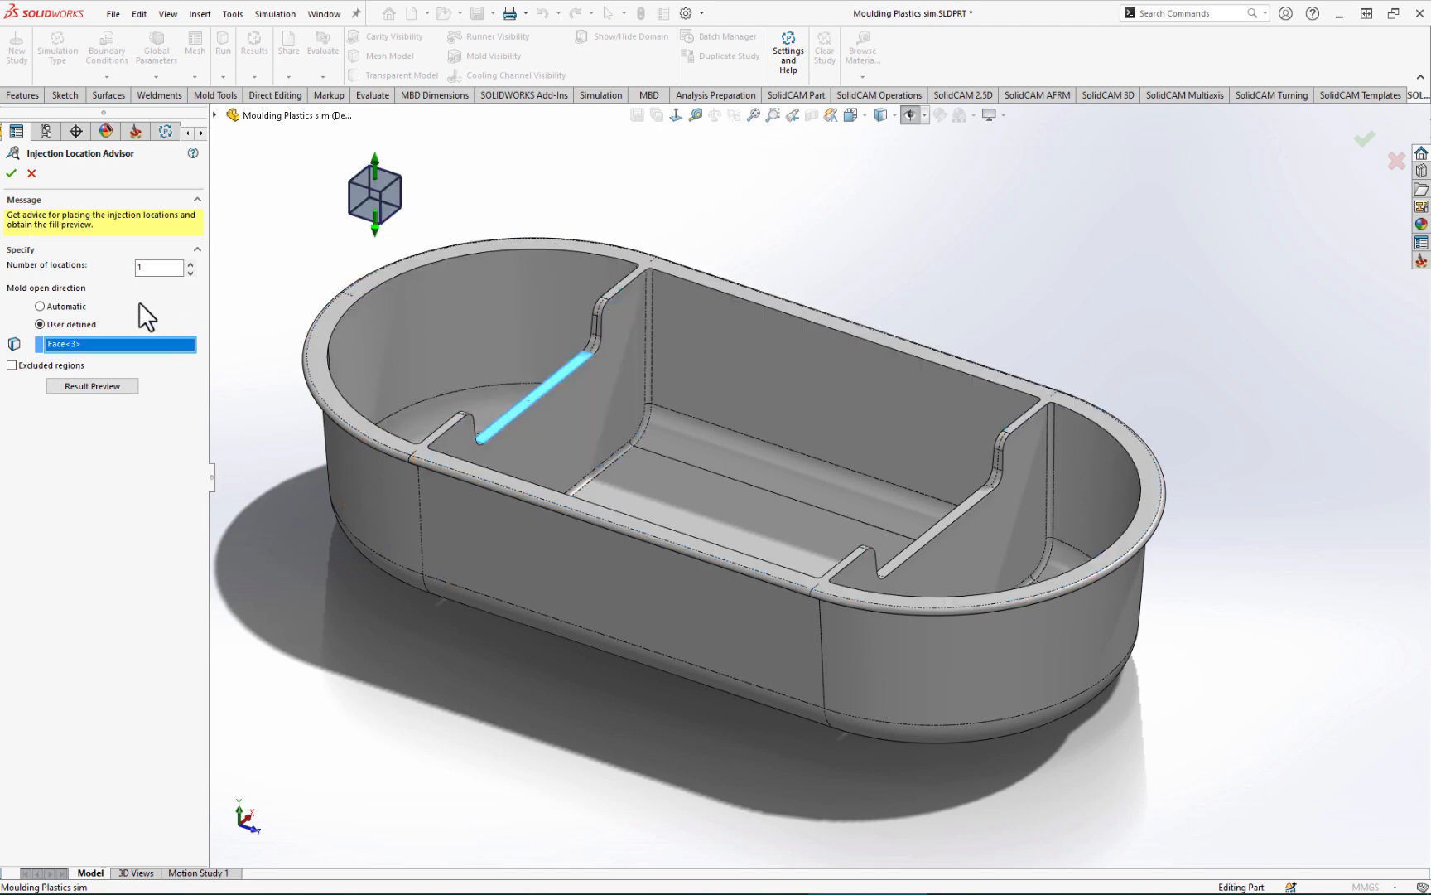
right_click(93, 339)
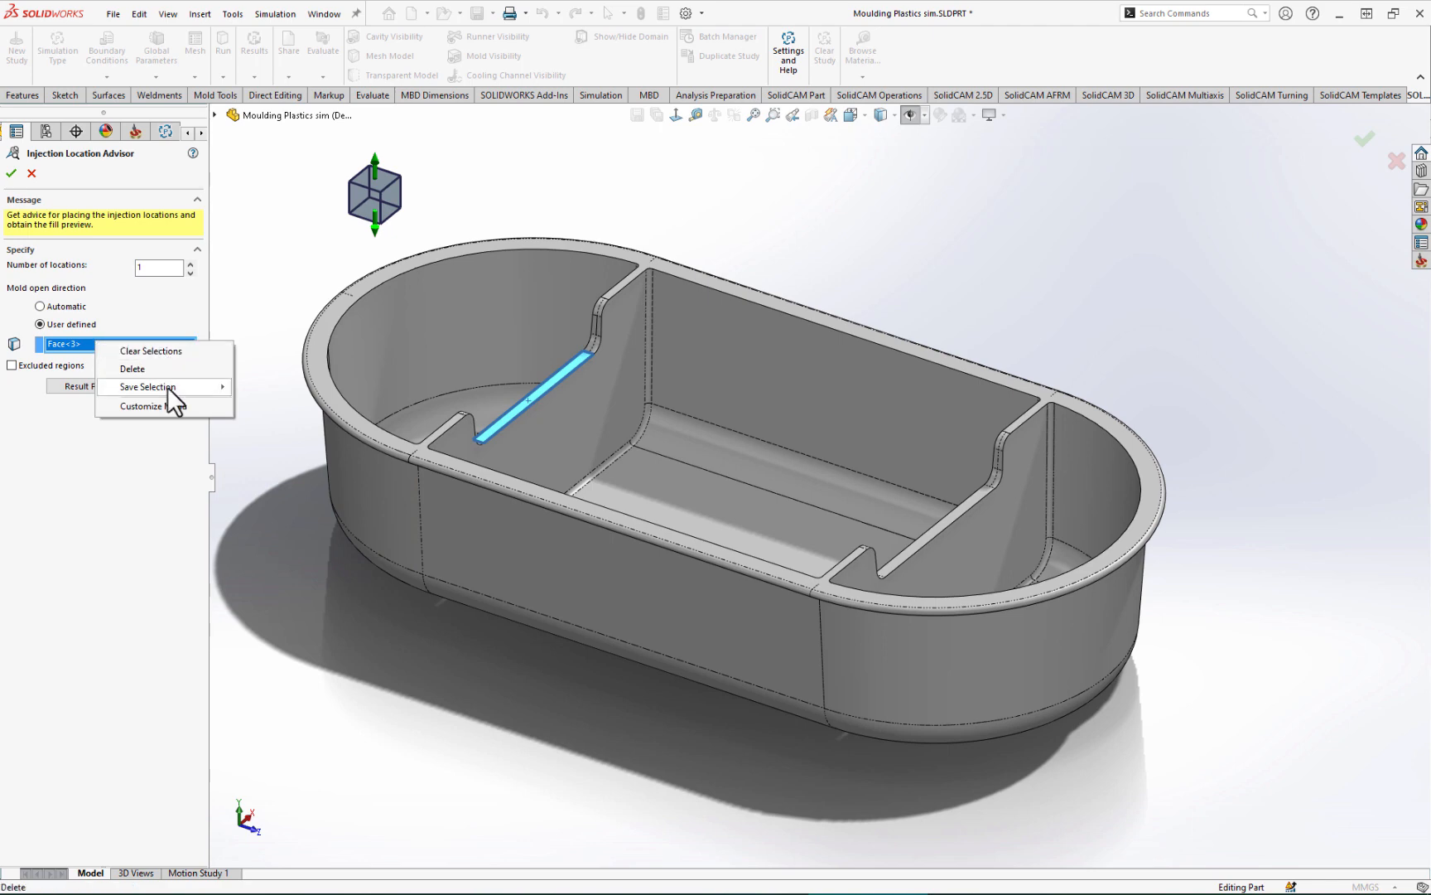
left_click(152, 369)
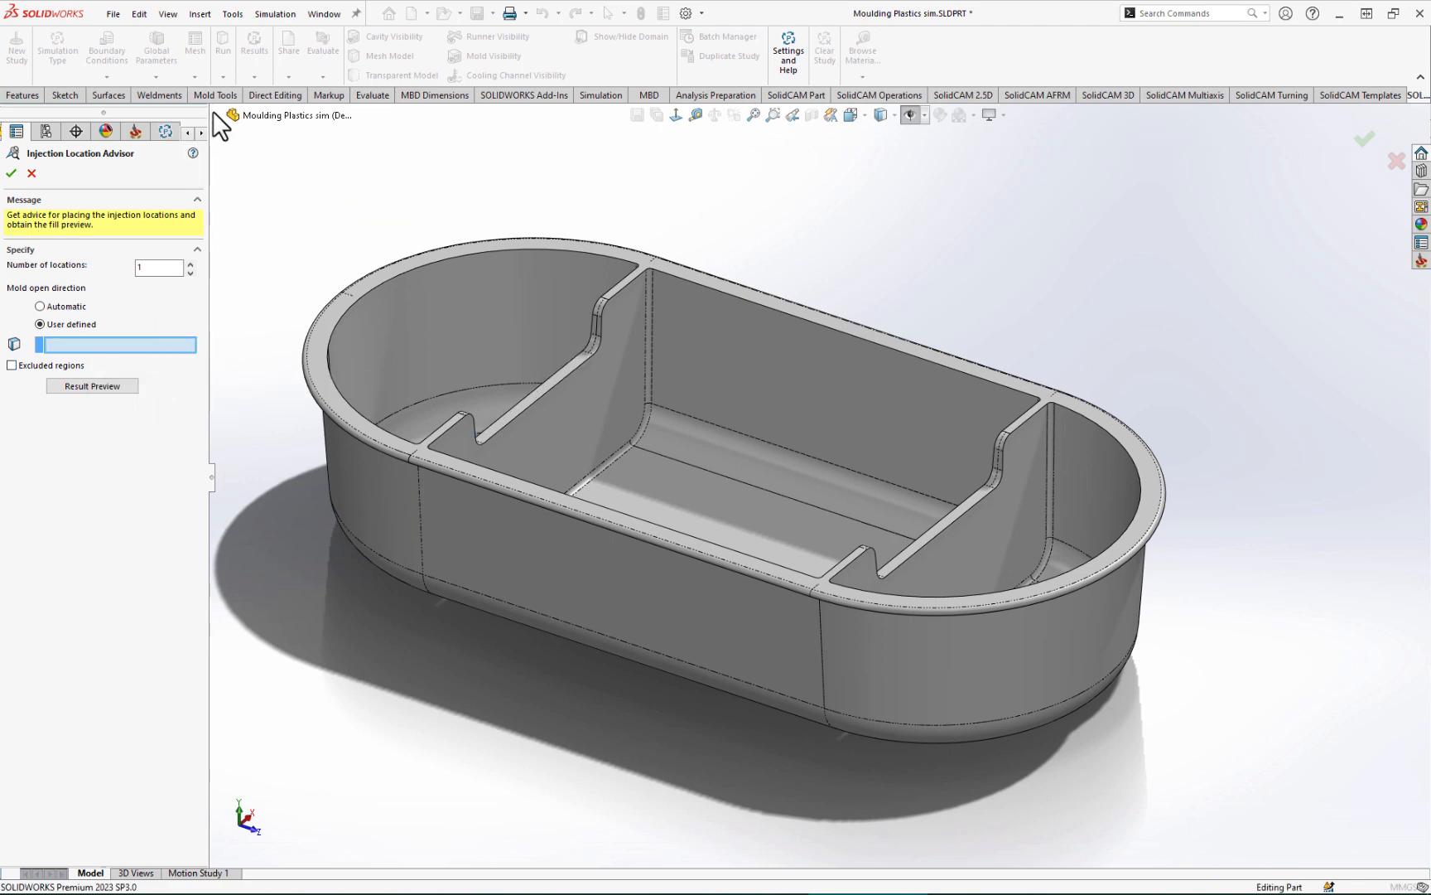
Step: Use the Top Plane as the reference for the user-defined mold open direction
left_click(215, 115)
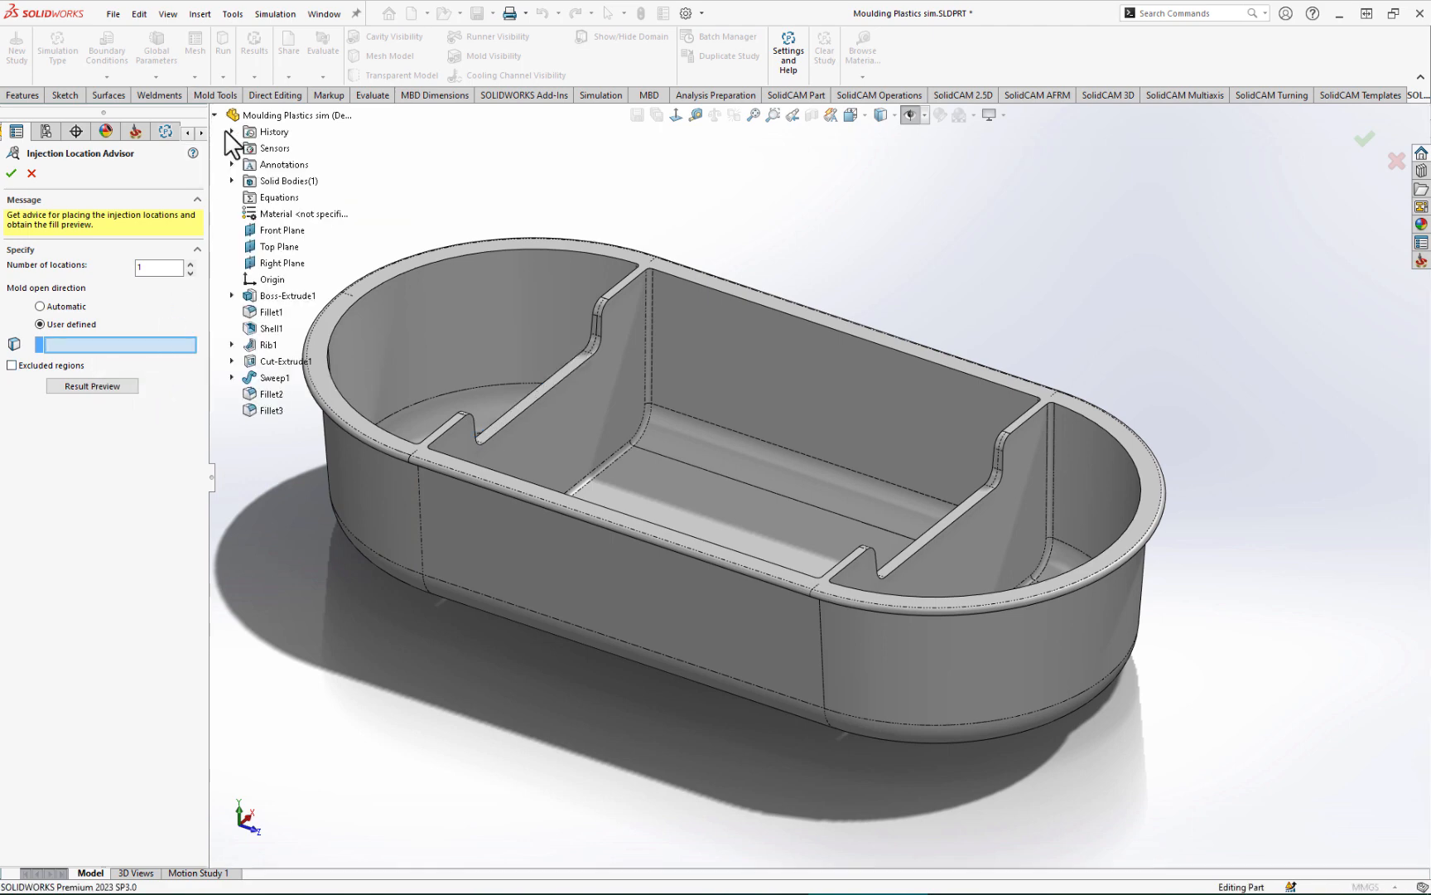
left_click(274, 247)
middle_click_drag(470, 345, 273, 320)
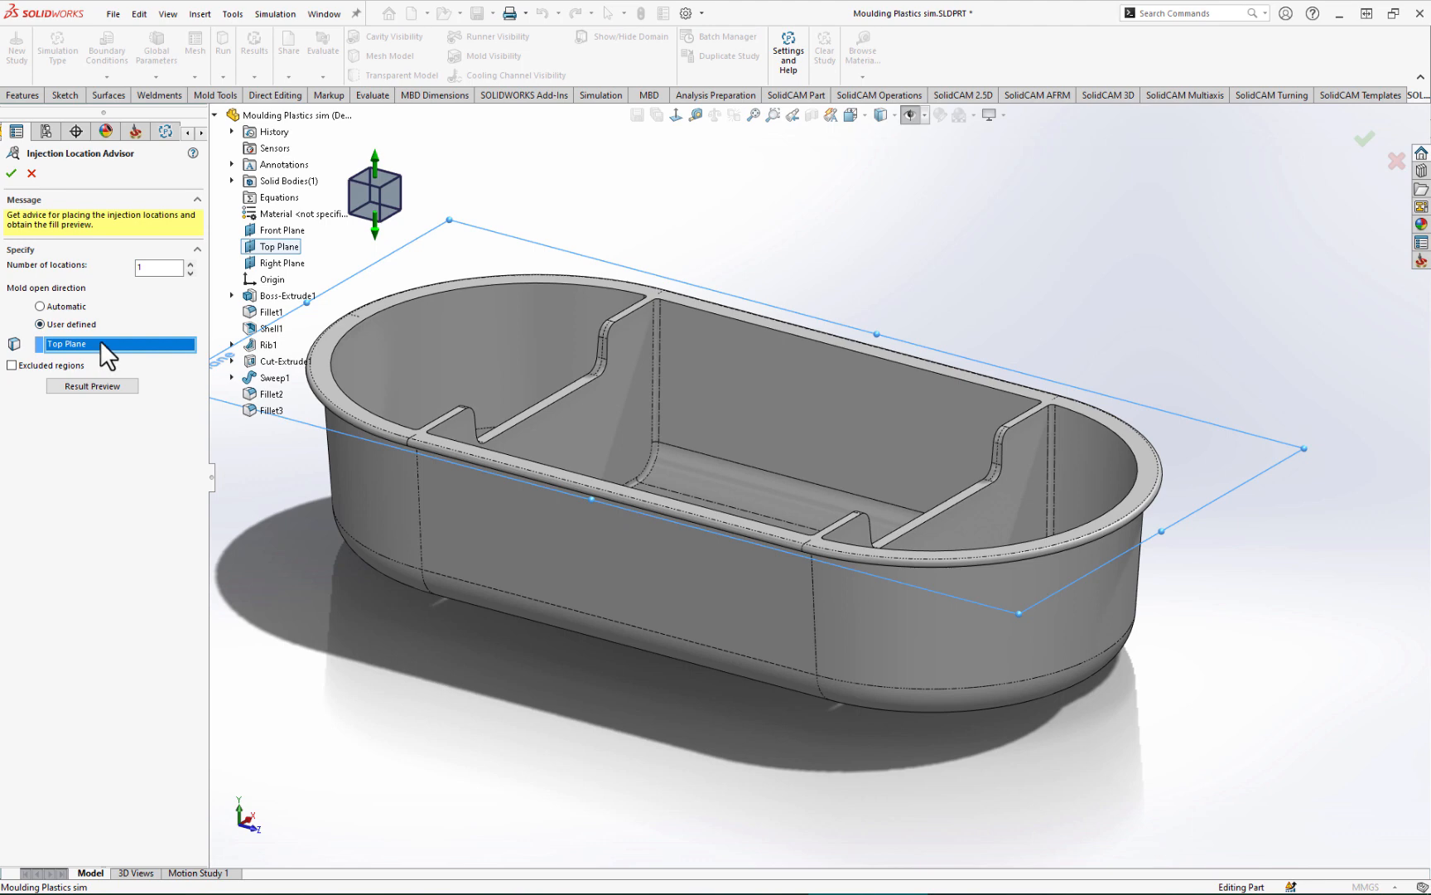
left_click(166, 267)
left_click(192, 263)
left_click_drag(154, 268, 128, 268)
left_click(147, 271)
left_click(191, 274)
Step: Enable excluded regions and add the outer faces of one long side wall and both rounded end walls
scroll(627, 419, "up", 3)
scroll(694, 414, "down", 2)
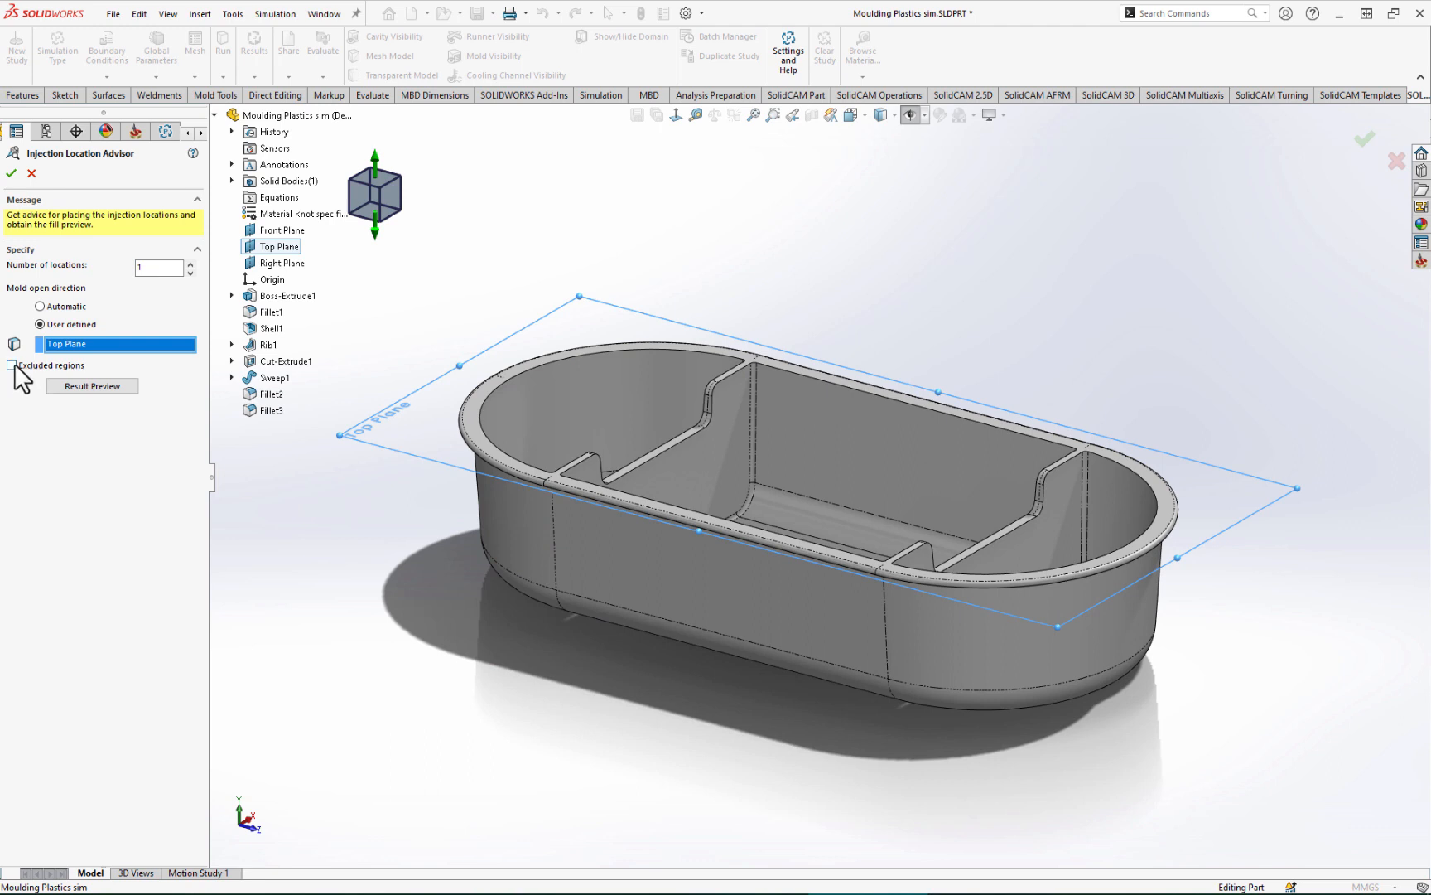
left_click(13, 366)
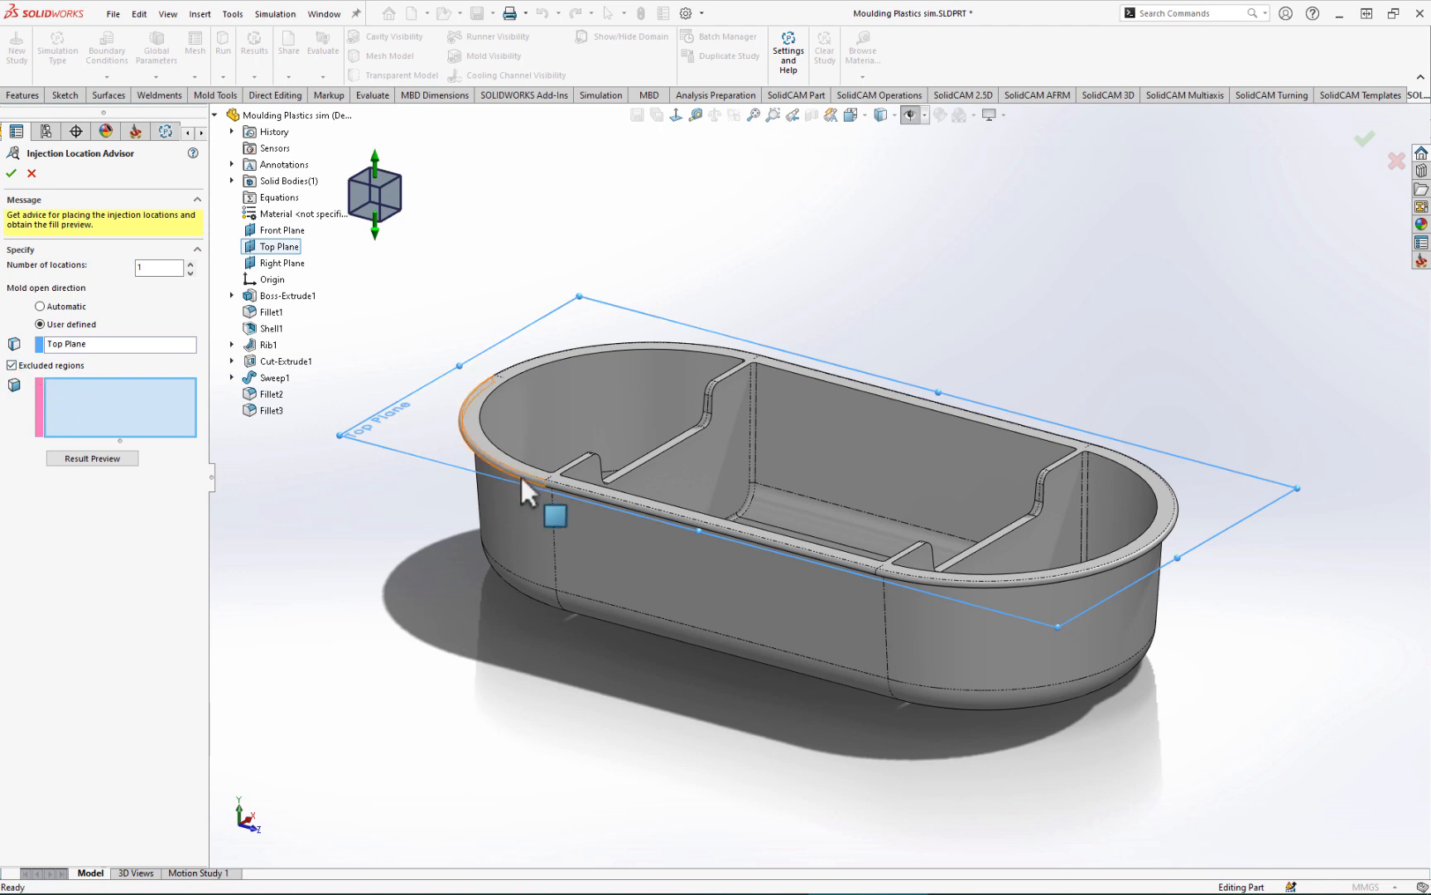
middle_click_drag(520, 474, 610, 298)
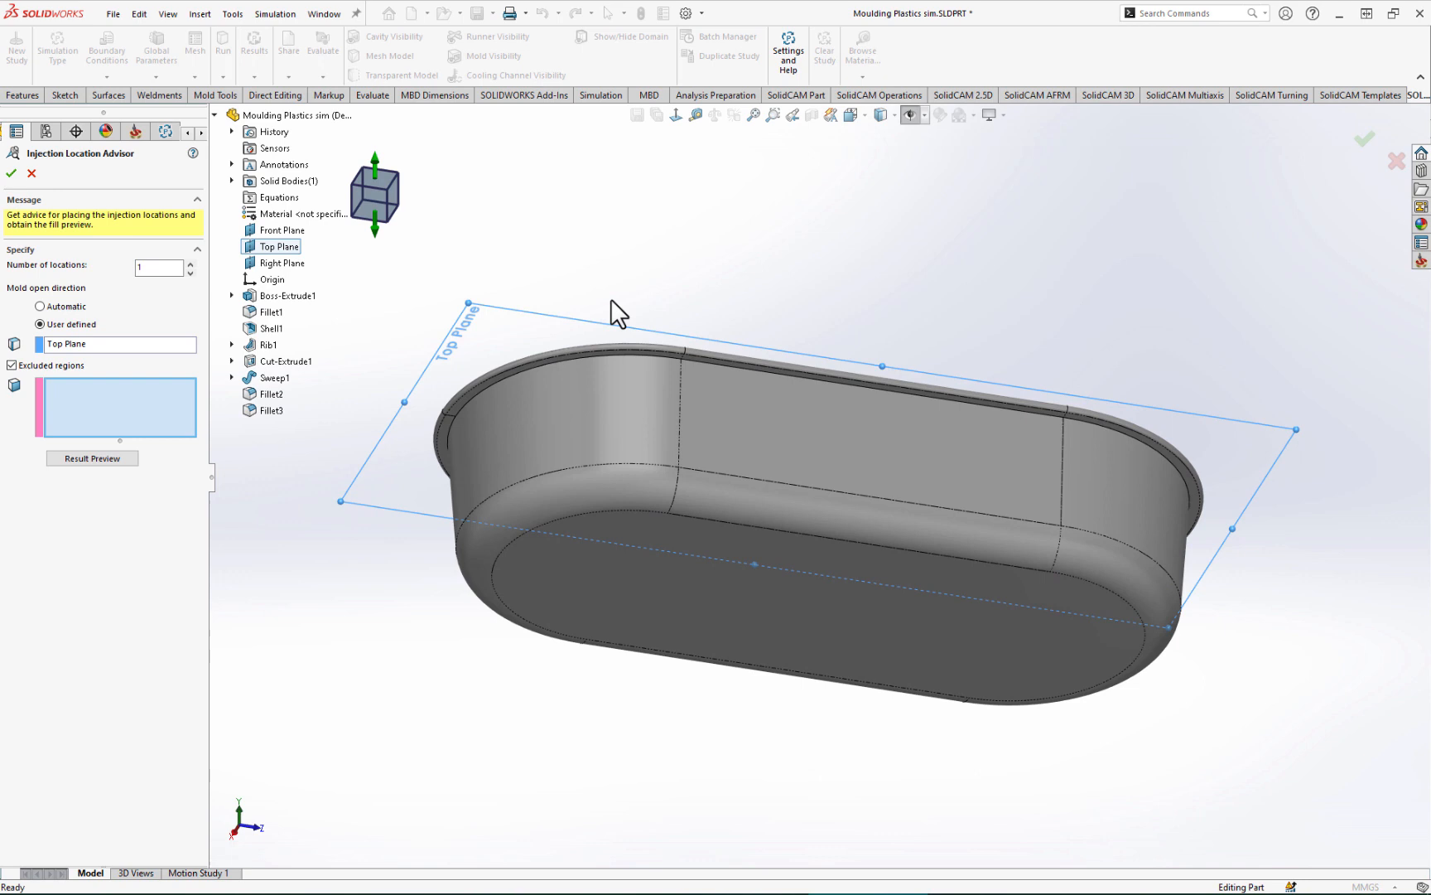
left_click(566, 419)
left_click(817, 444)
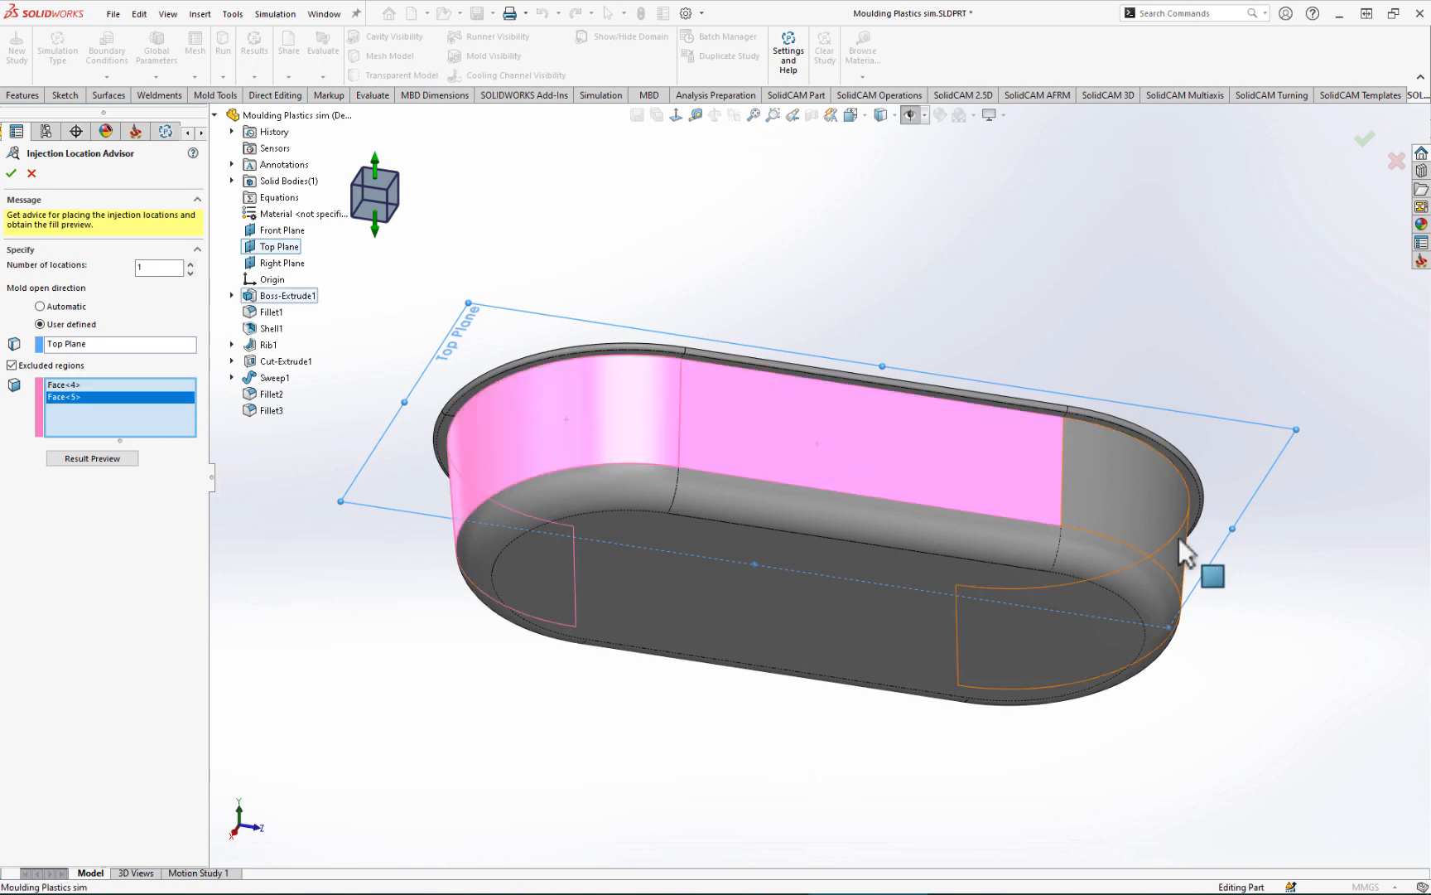
left_click(1142, 512)
Step: Add the outer bottom fillet faces at both ends and along that long side, plus the flat underside, to the excluded regions
left_click(1091, 555)
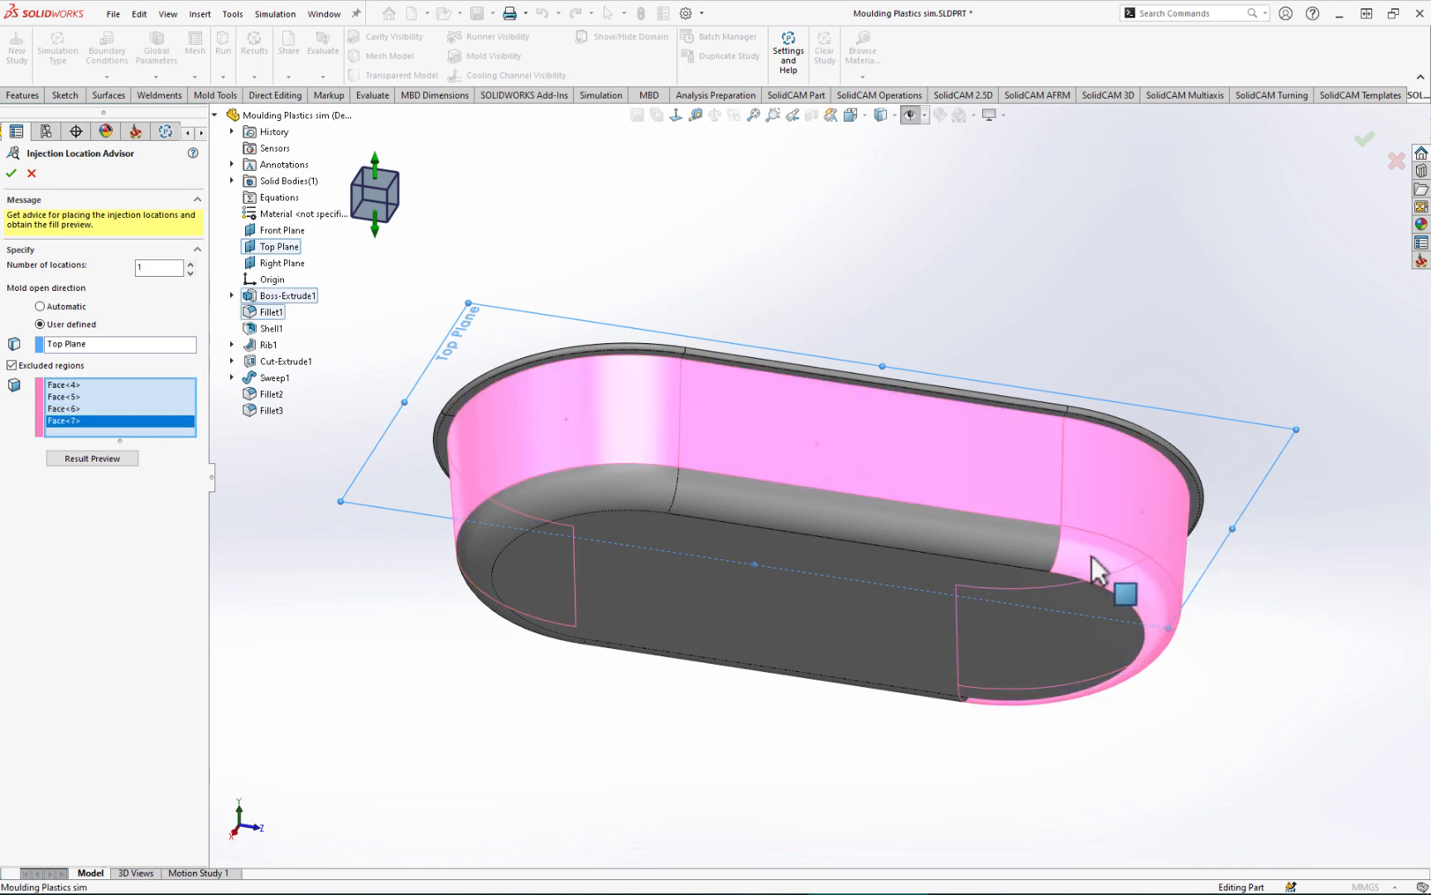
left_click(907, 524)
left_click(620, 509)
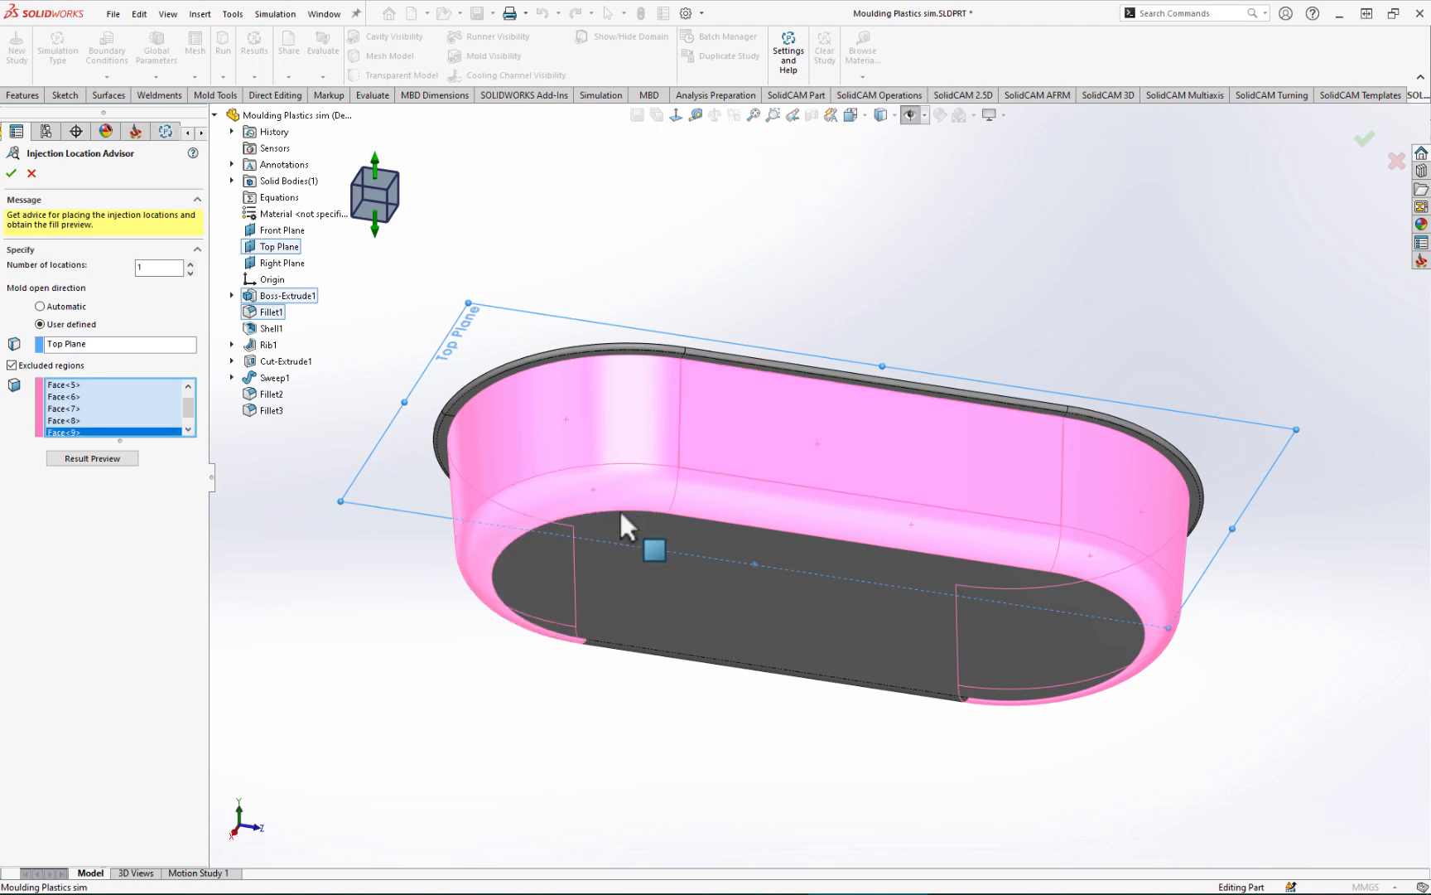
left_click(728, 603)
Step: Add the bottom fillet face and the outer wall face on the opposite long side to the excluded regions
middle_click_drag(463, 537, 747, 515)
left_click(750, 490)
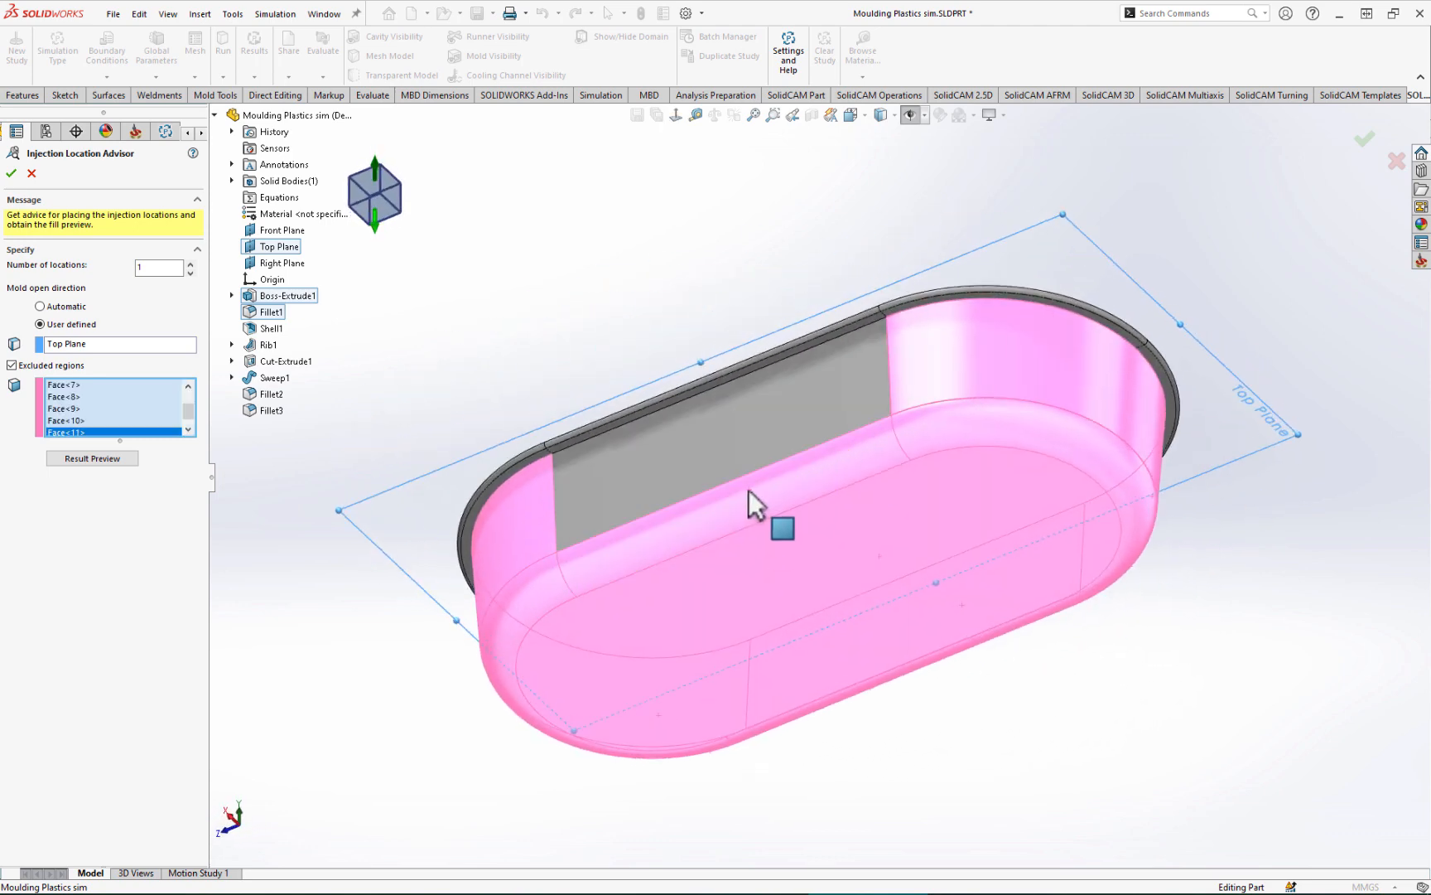
left_click(734, 437)
middle_click_drag(823, 447, 397, 464)
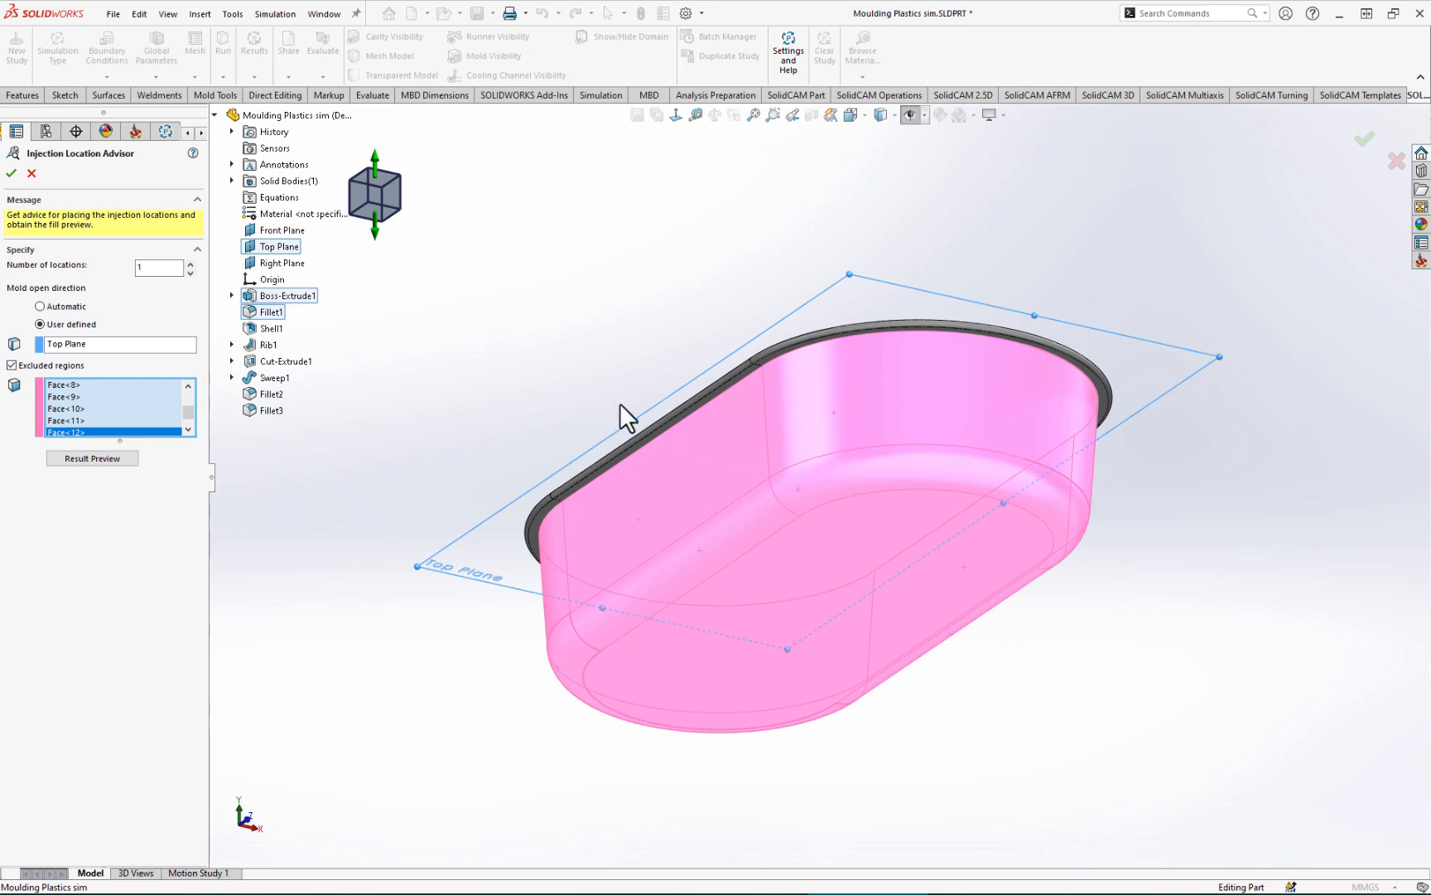
Step: Check the excluded outer faces all around the container and generate the result preview for one injection location
middle_click_drag(621, 402, 688, 619)
scroll(882, 622, "up", 1)
scroll(744, 417, "down", 1)
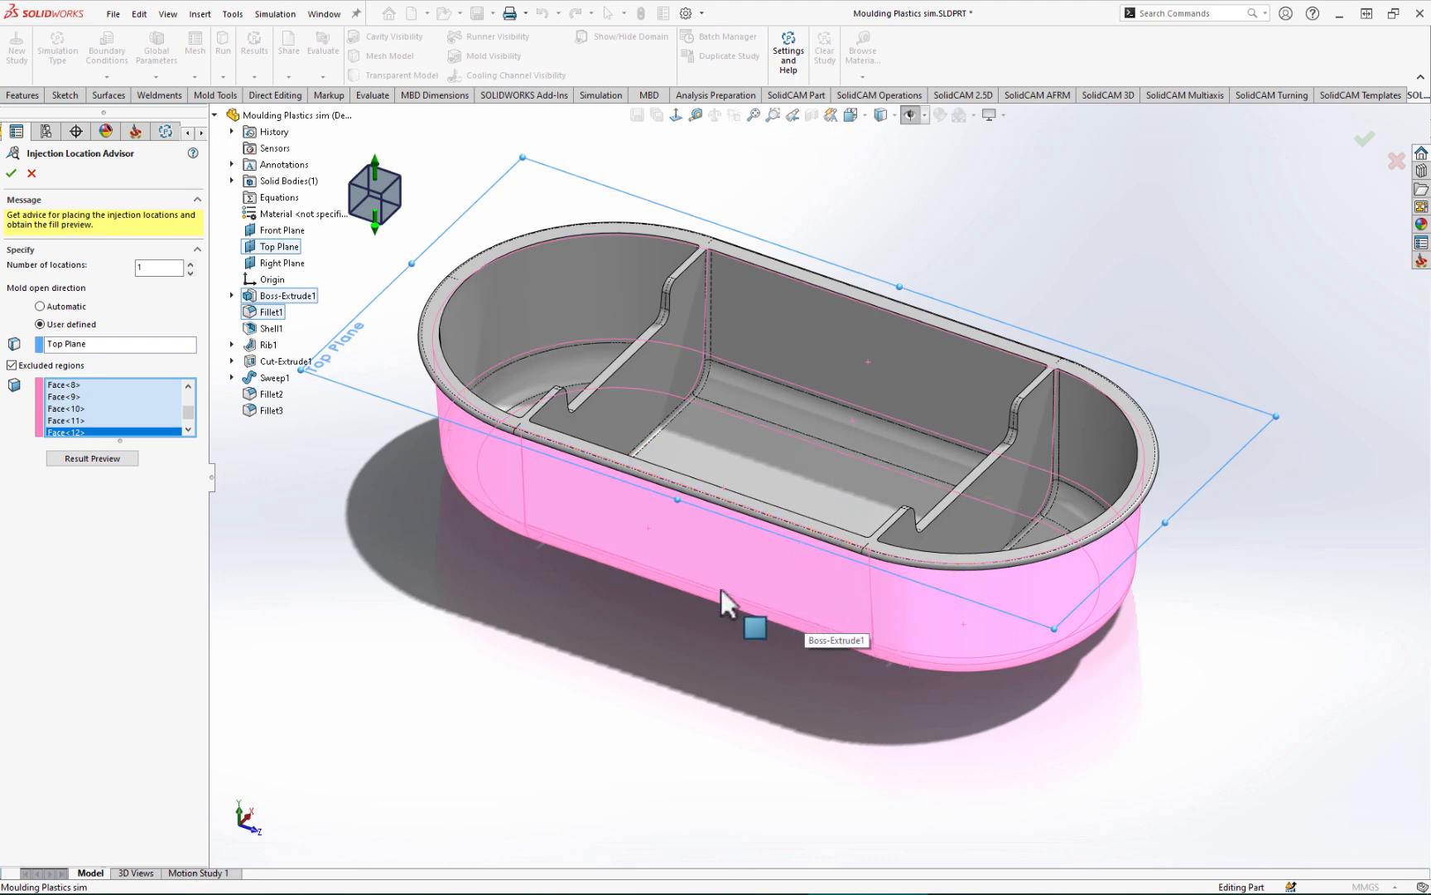
middle_click_drag(721, 589, 758, 535)
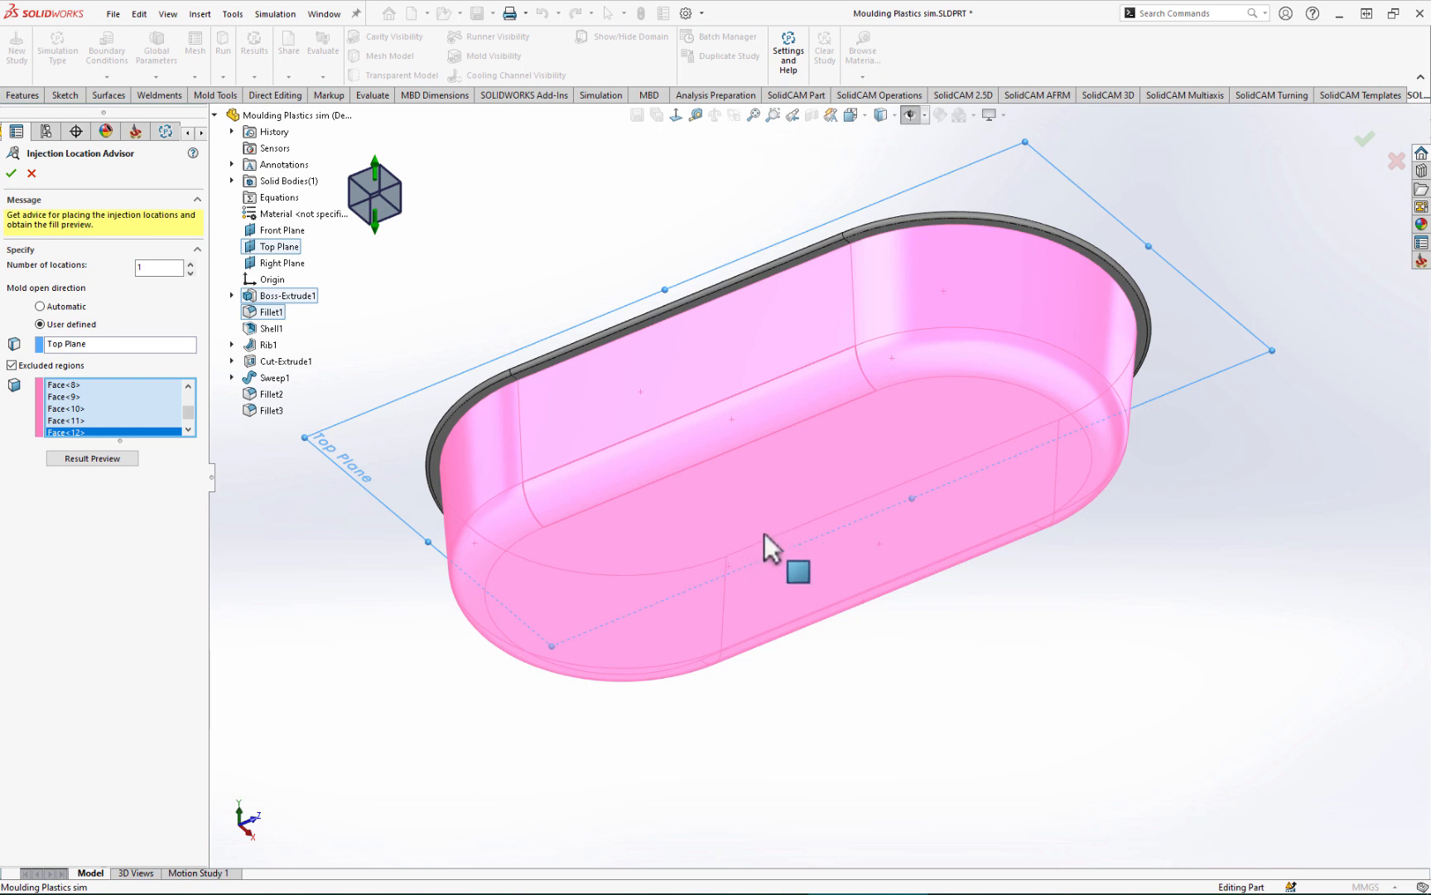
middle_click_drag(697, 480, 861, 393)
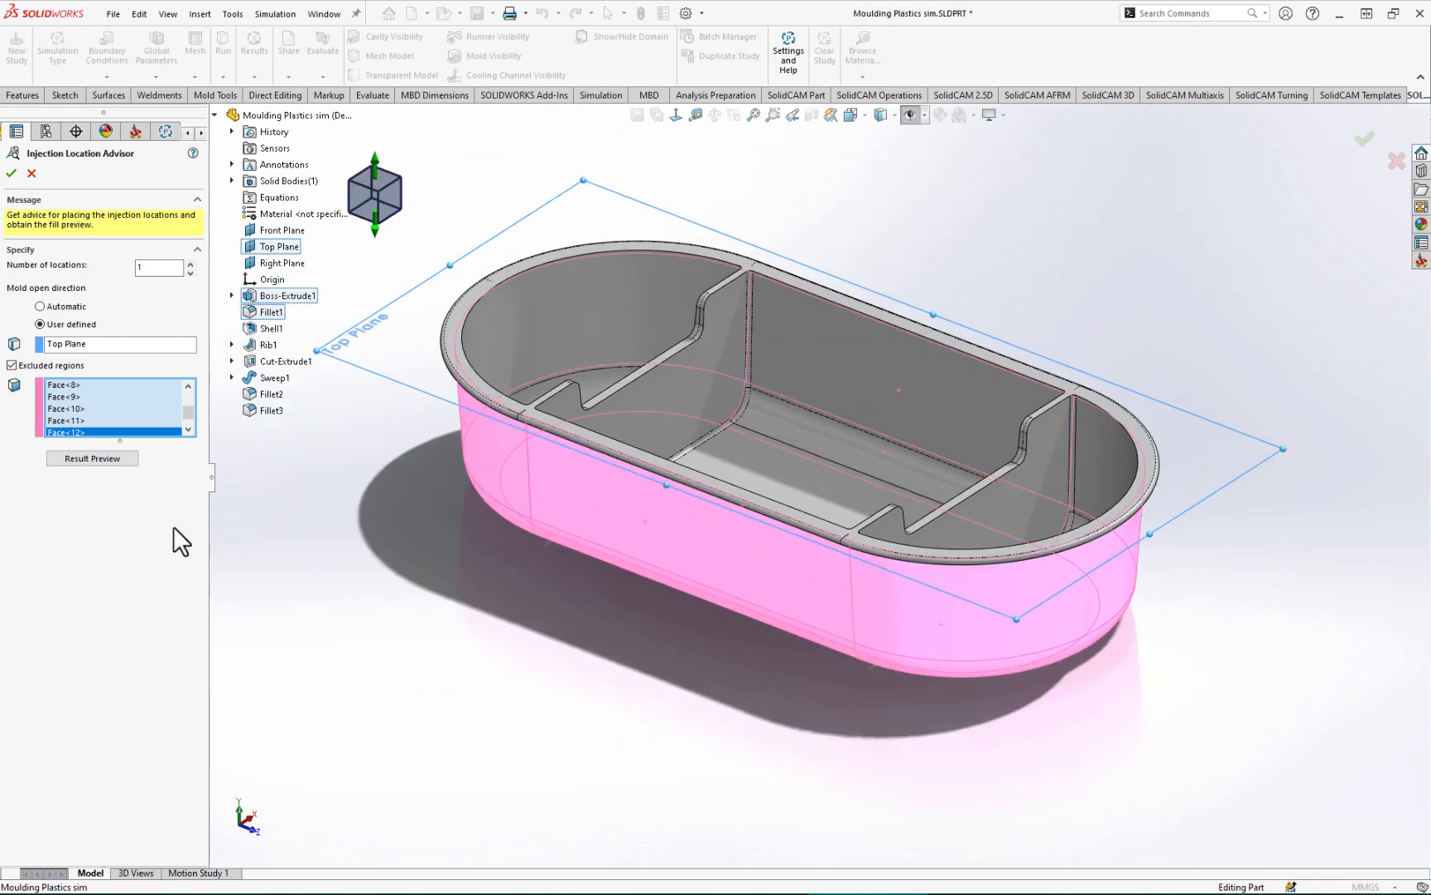
left_click(87, 459)
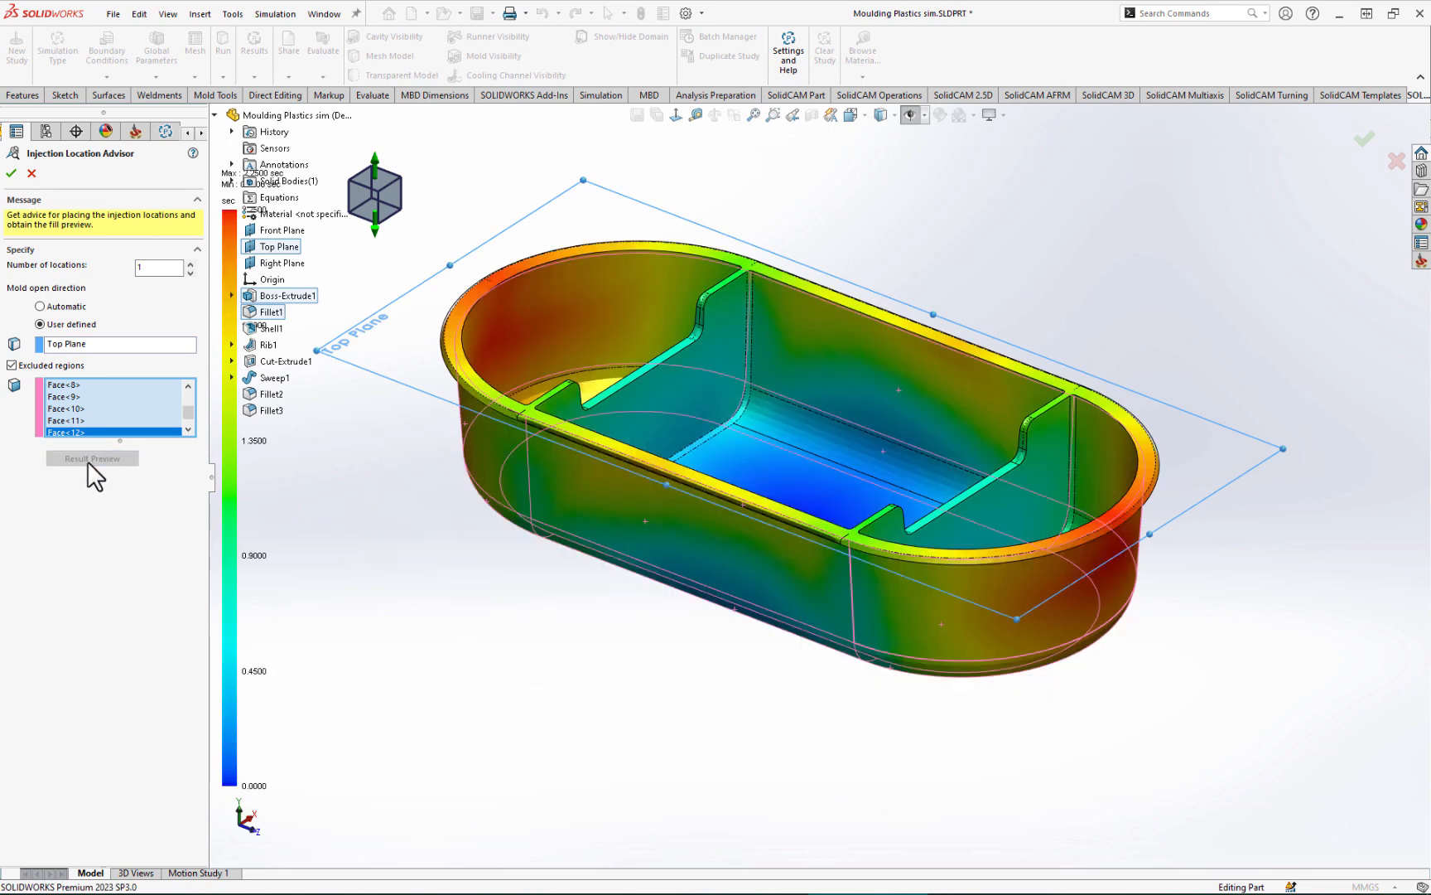
Step: Examine the fill time preview and the suggested injection location on the floor of the middle compartment
middle_click_drag(585, 454, 600, 485)
scroll(609, 358, "up", 2)
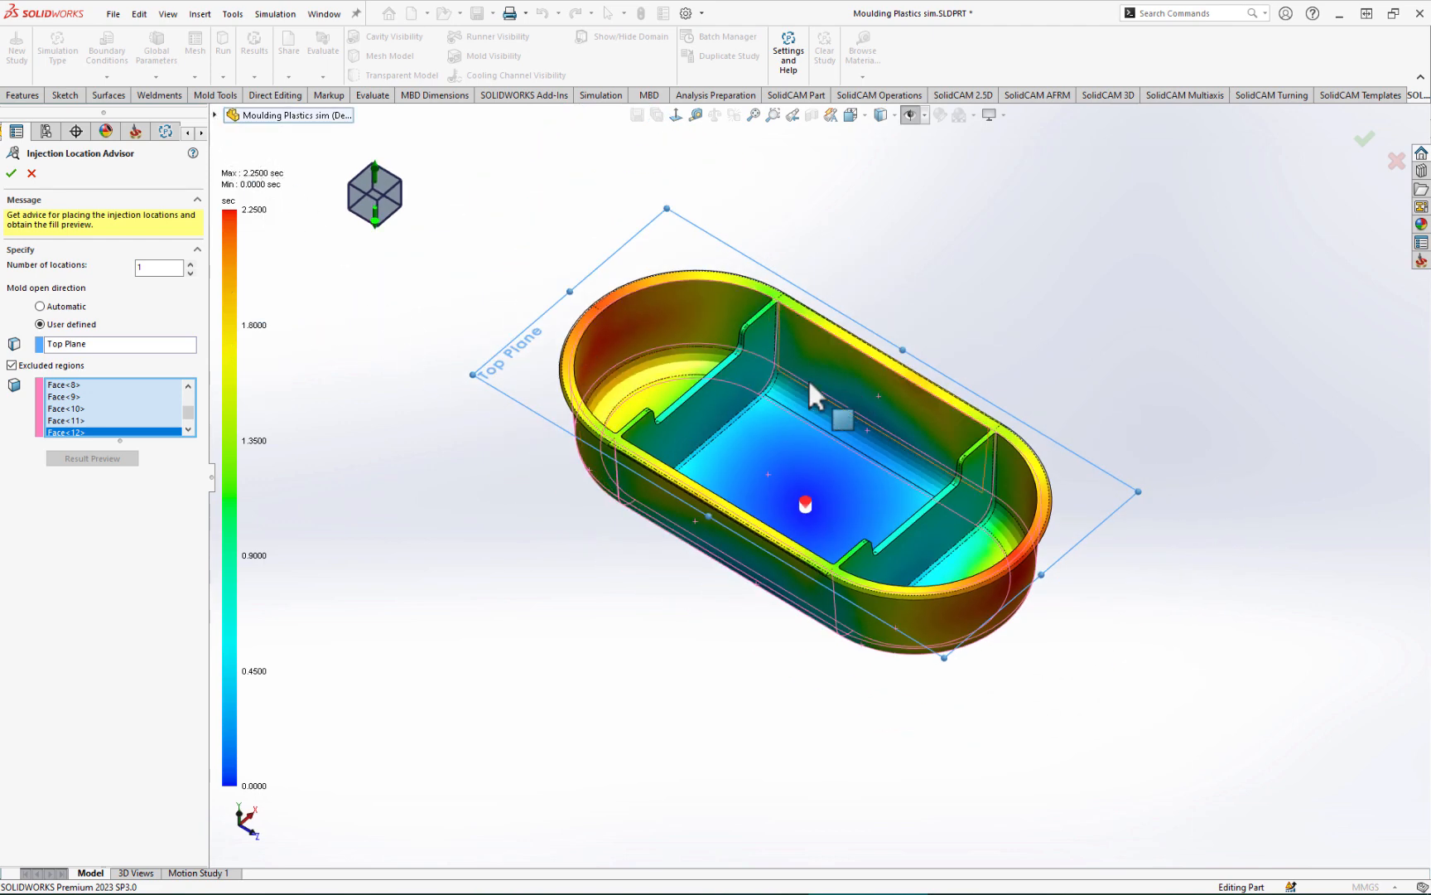
scroll(790, 374, "down", 3)
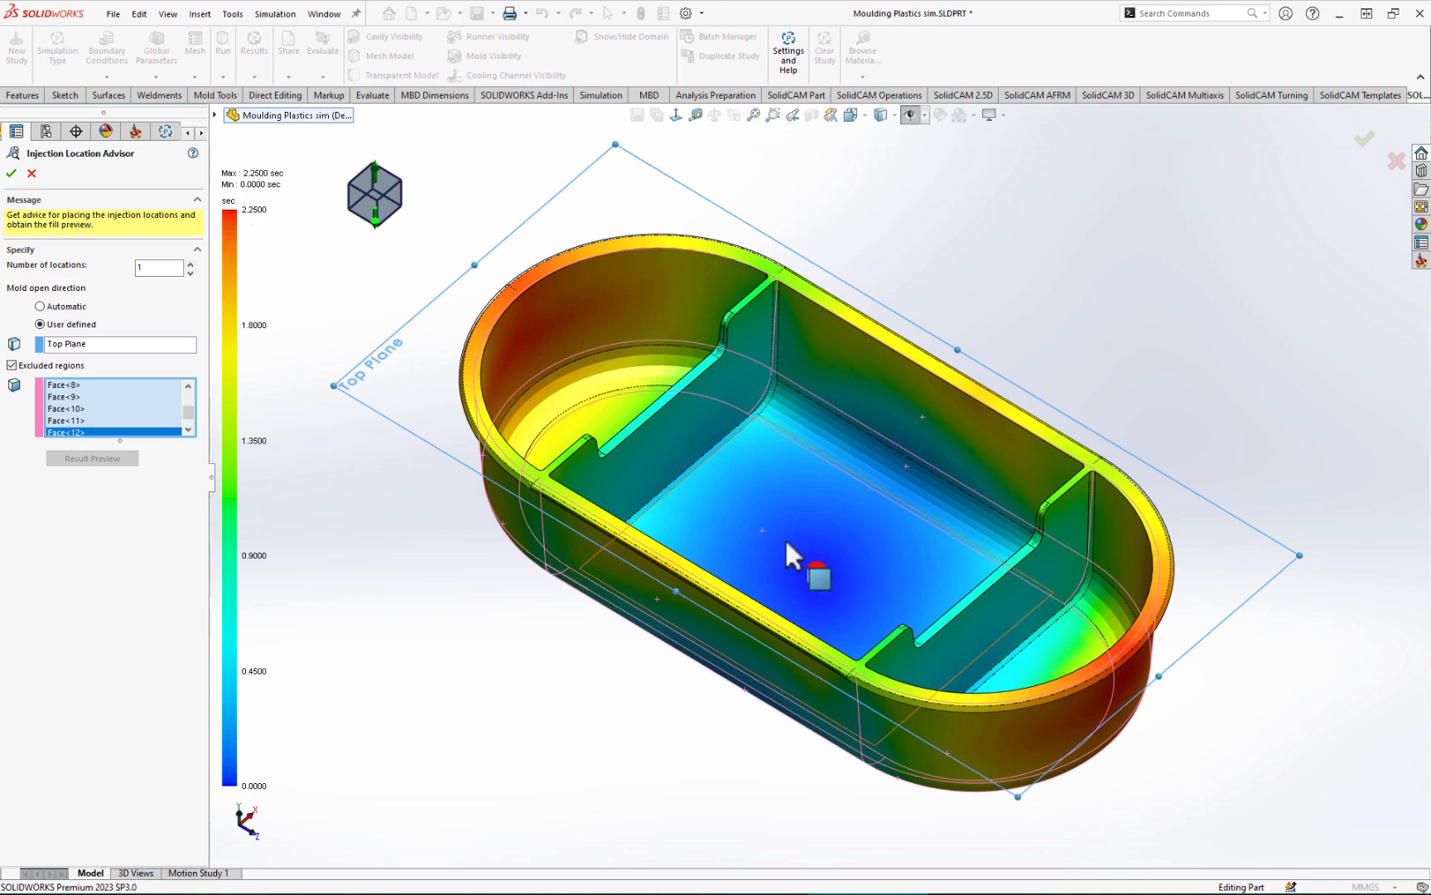
scroll(832, 588, "down", 5)
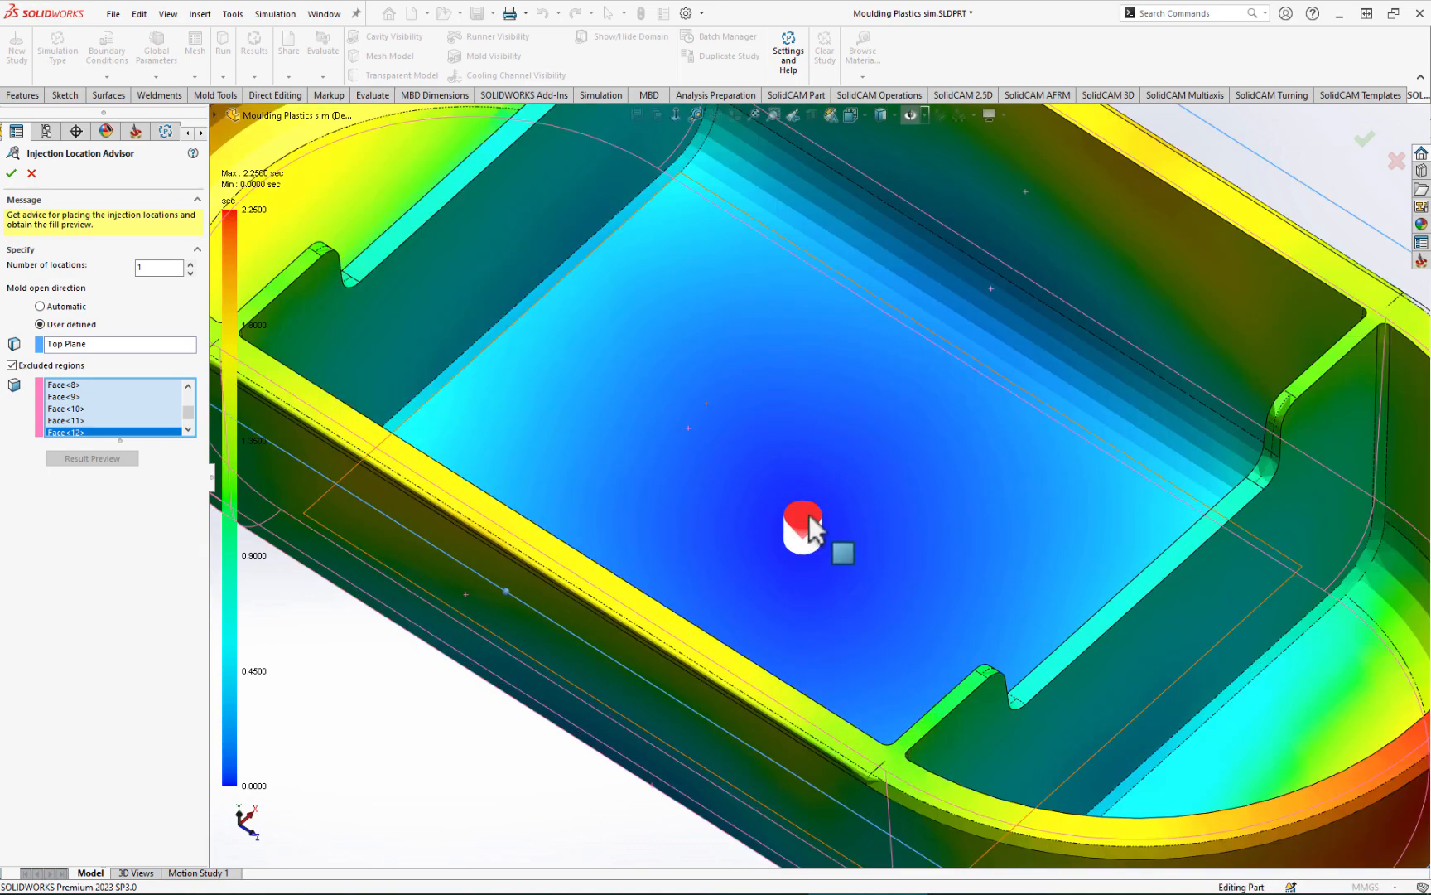
mouse_move(816, 541)
middle_mouse_down()
mouse_move(786, 511)
mouse_move(709, 489)
middle_mouse_up()
scroll(824, 538, "down", 3)
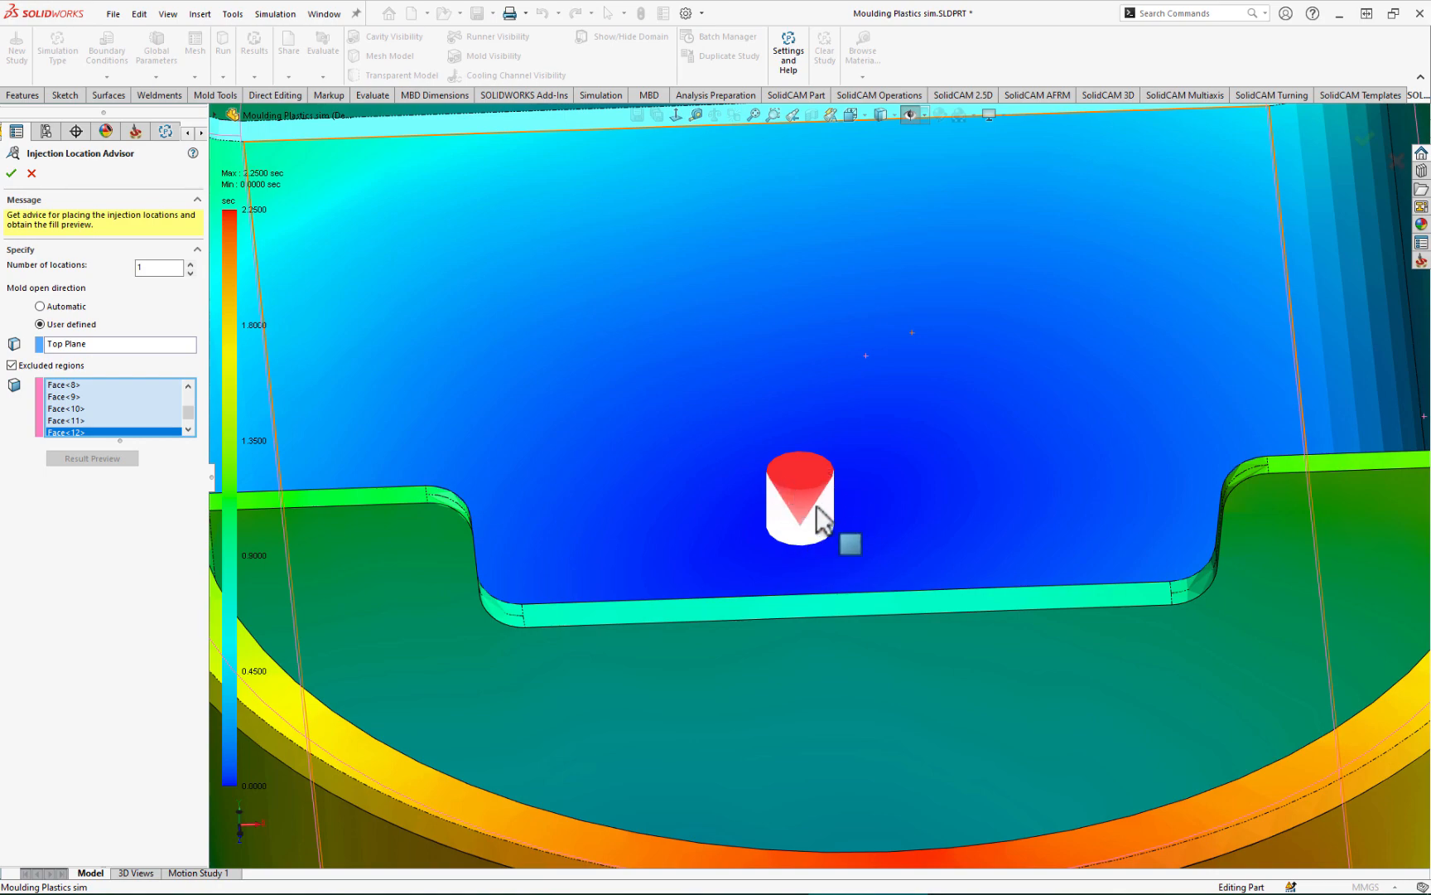
scroll(823, 511, "up", 5)
mouse_move(823, 512)
middle_mouse_down()
mouse_move(728, 486)
mouse_move(807, 520)
middle_mouse_up()
scroll(807, 520, "up", 5)
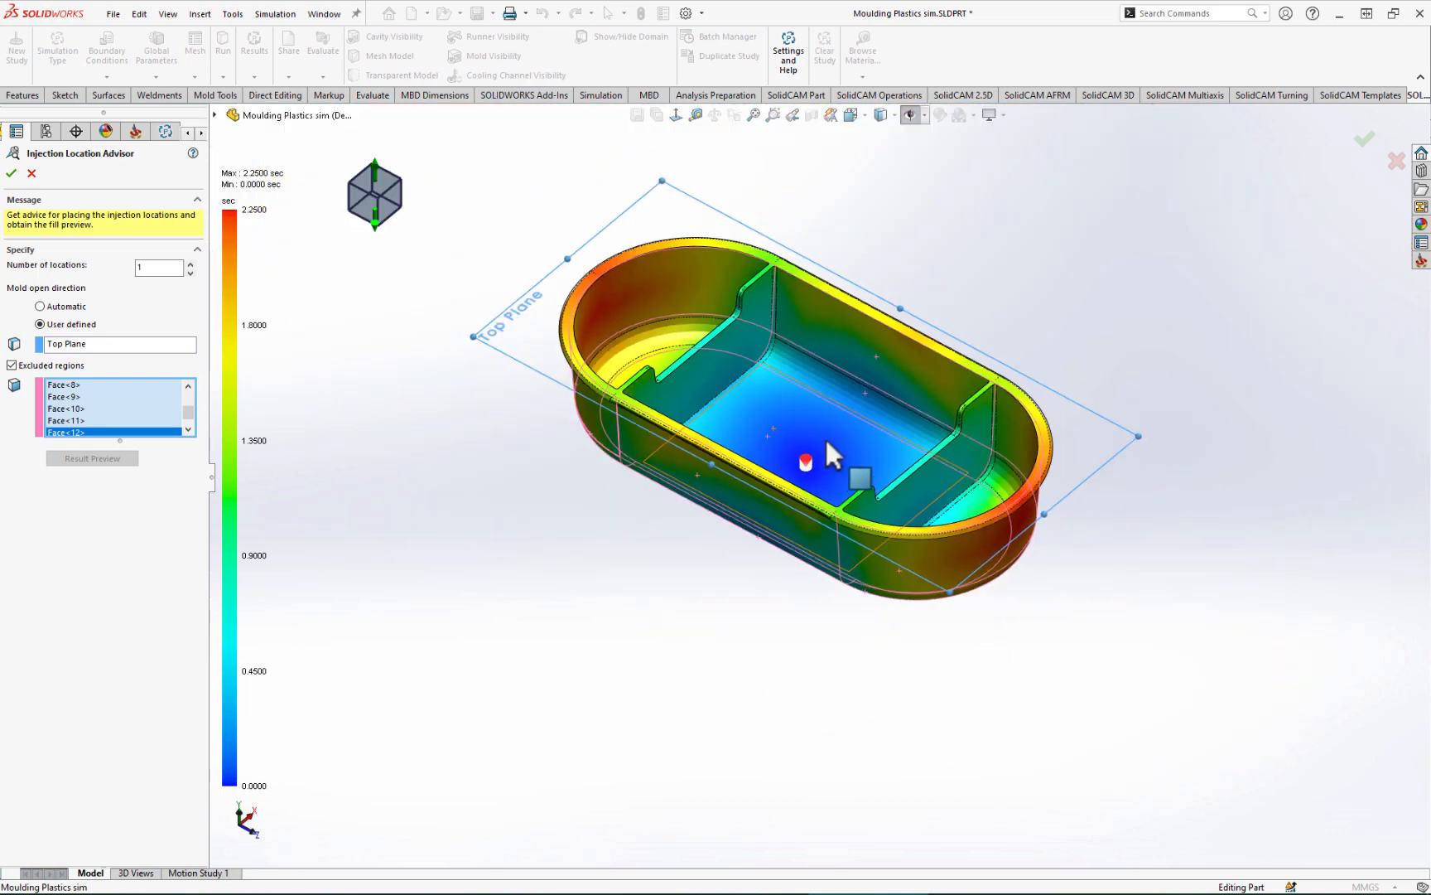
middle_click_drag(824, 454, 776, 473)
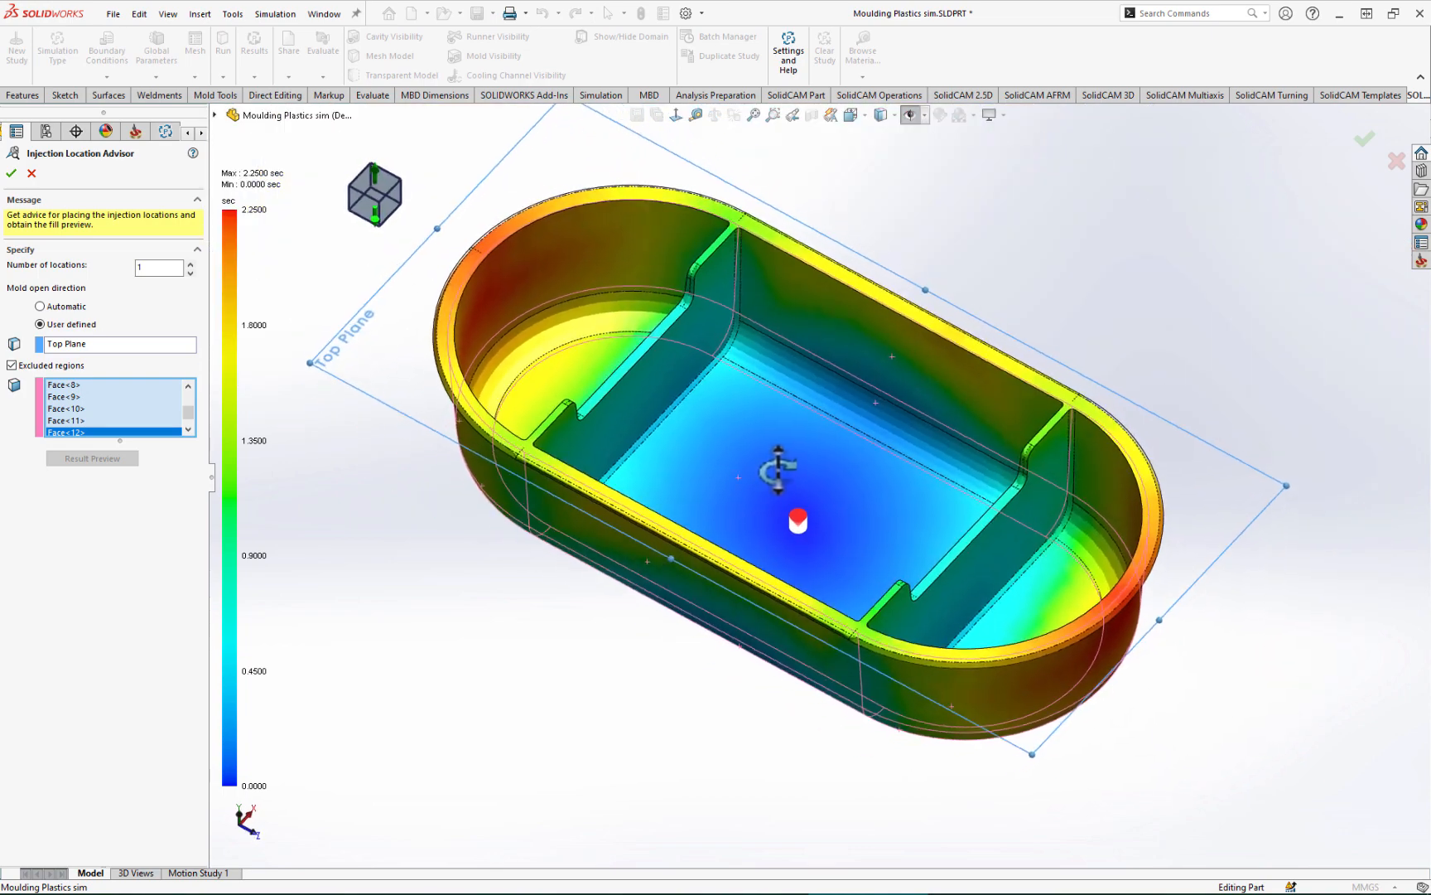
Step: Accept the suggested injection location and highlight its boundary condition on the model to check the placement
left_click(12, 173)
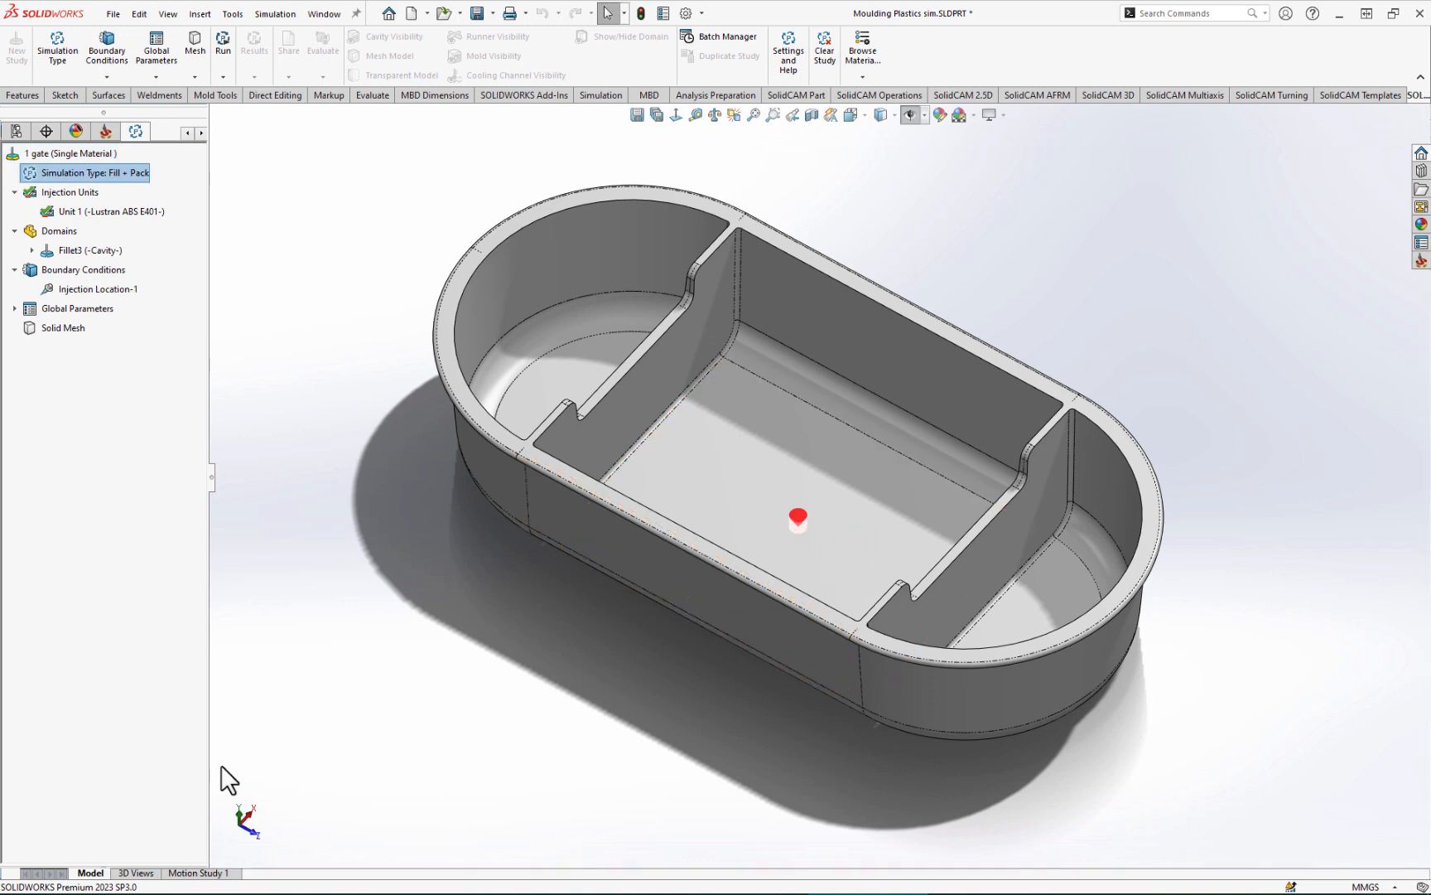
left_click(77, 289)
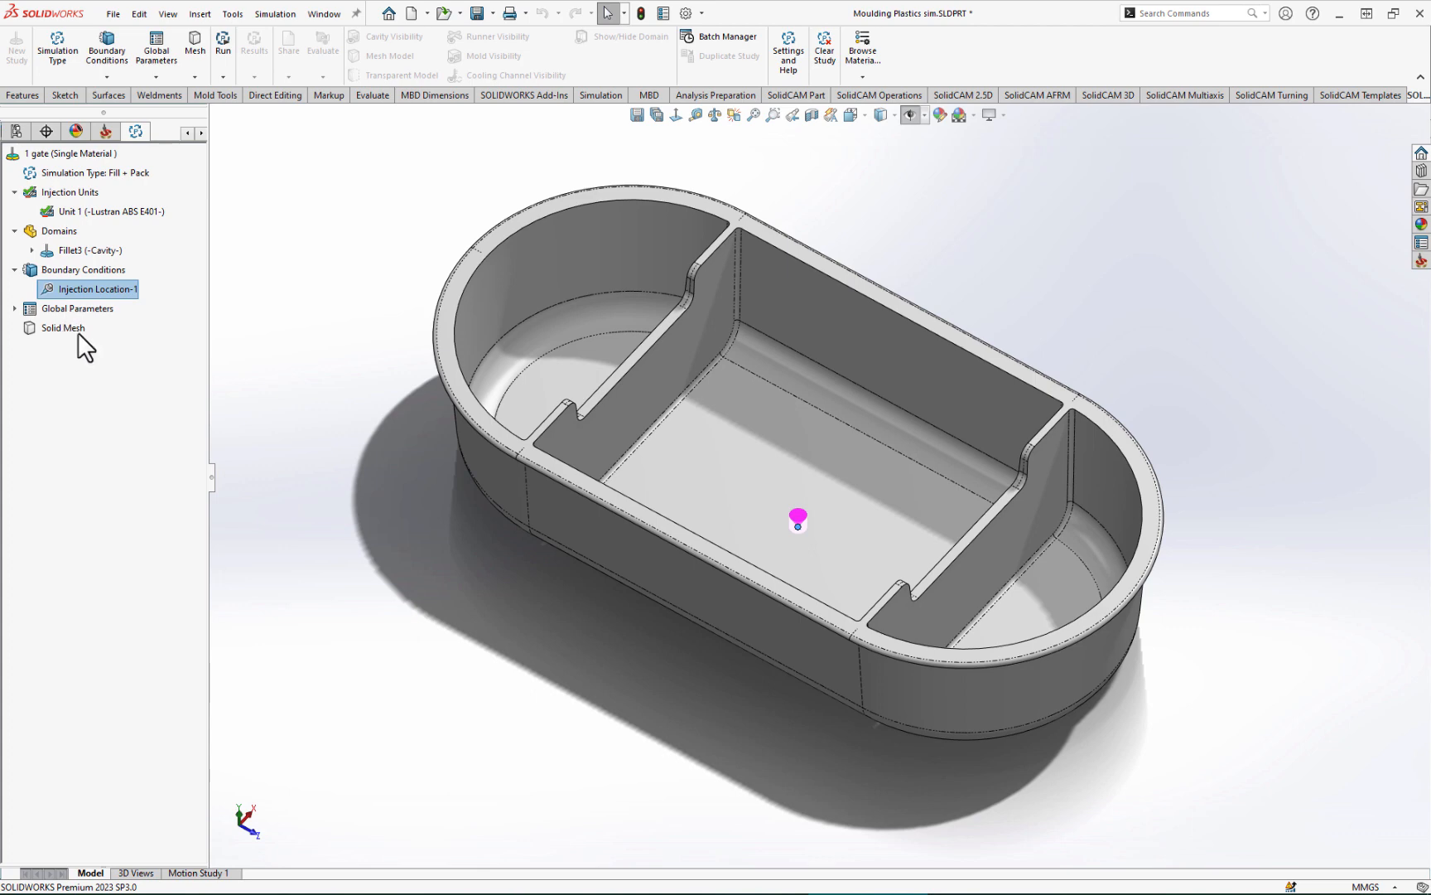
scroll(940, 360, "up", 1)
scroll(937, 361, "down", 1)
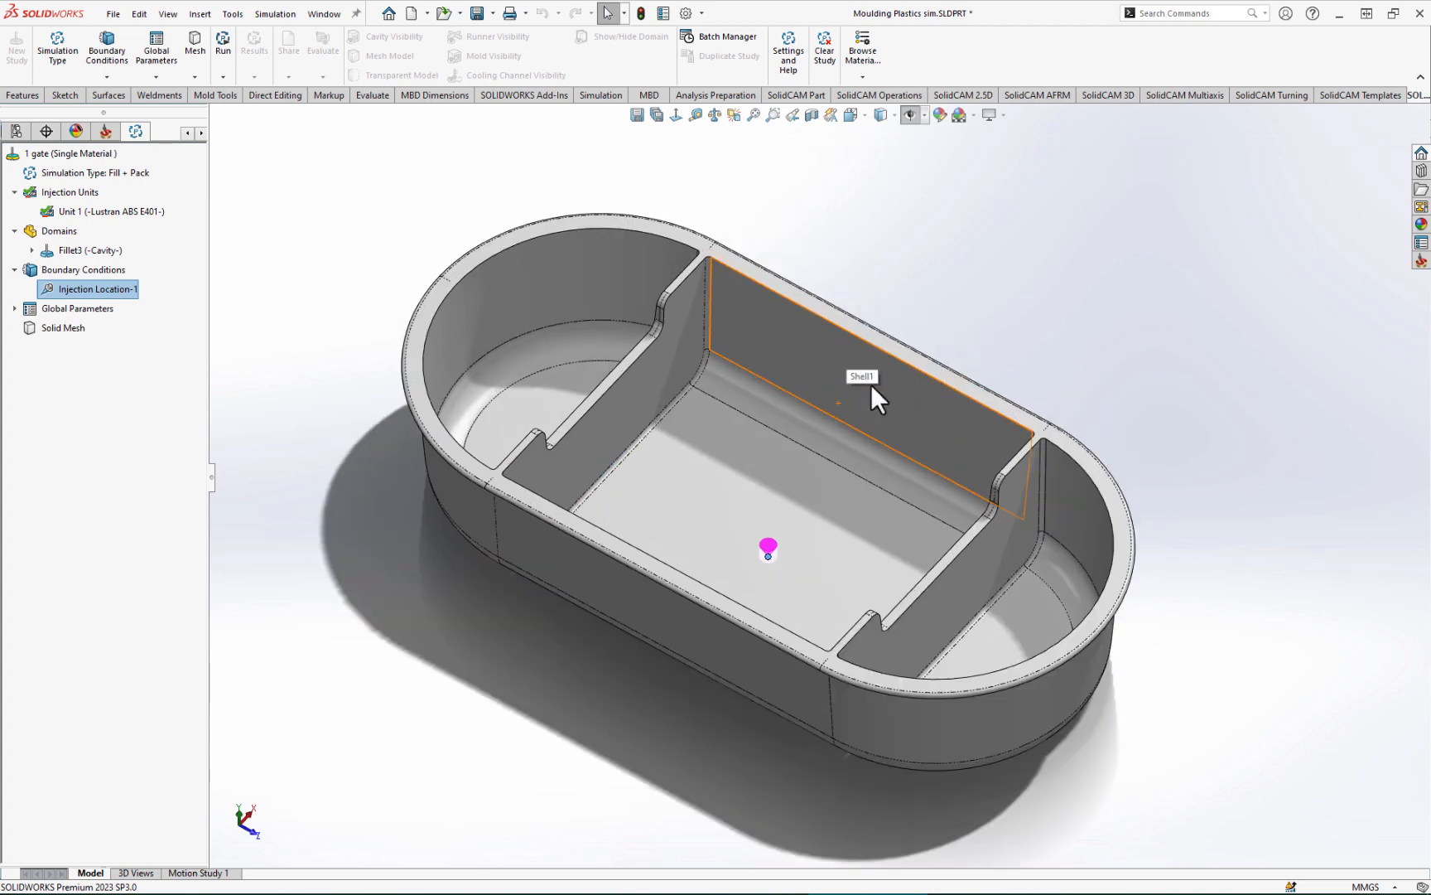
middle_click_drag(783, 455, 744, 432)
left_click(357, 555)
mouse_move(648, 521)
middle_mouse_down()
mouse_move(633, 502)
mouse_move(646, 517)
middle_mouse_up()
scroll(636, 517, "down", 1)
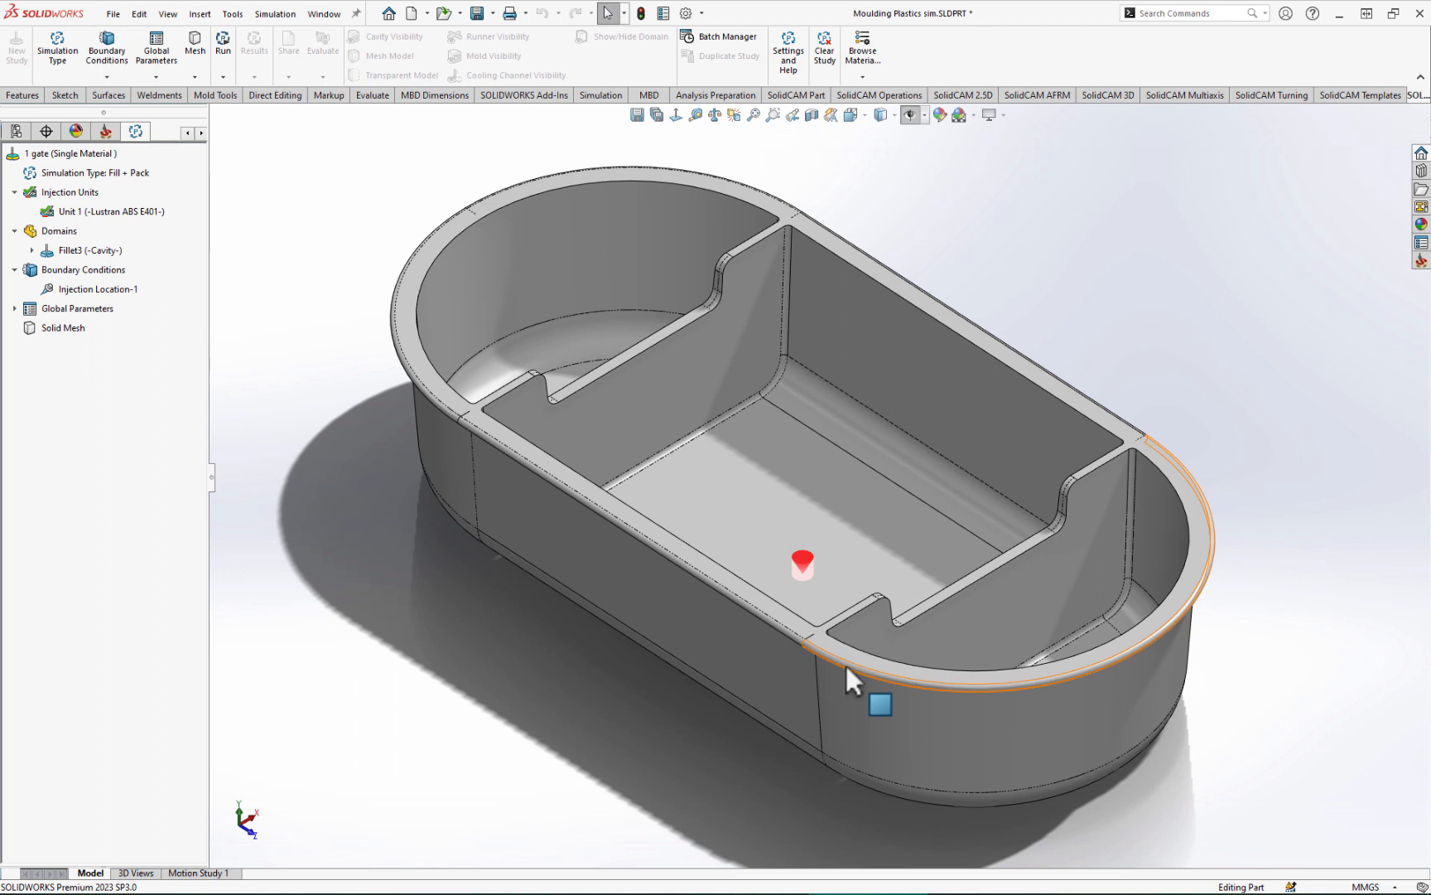
Step: Create a tetrahedral hybrid surface mesh with uniform refinement and the default mesh density
right_click(56, 325)
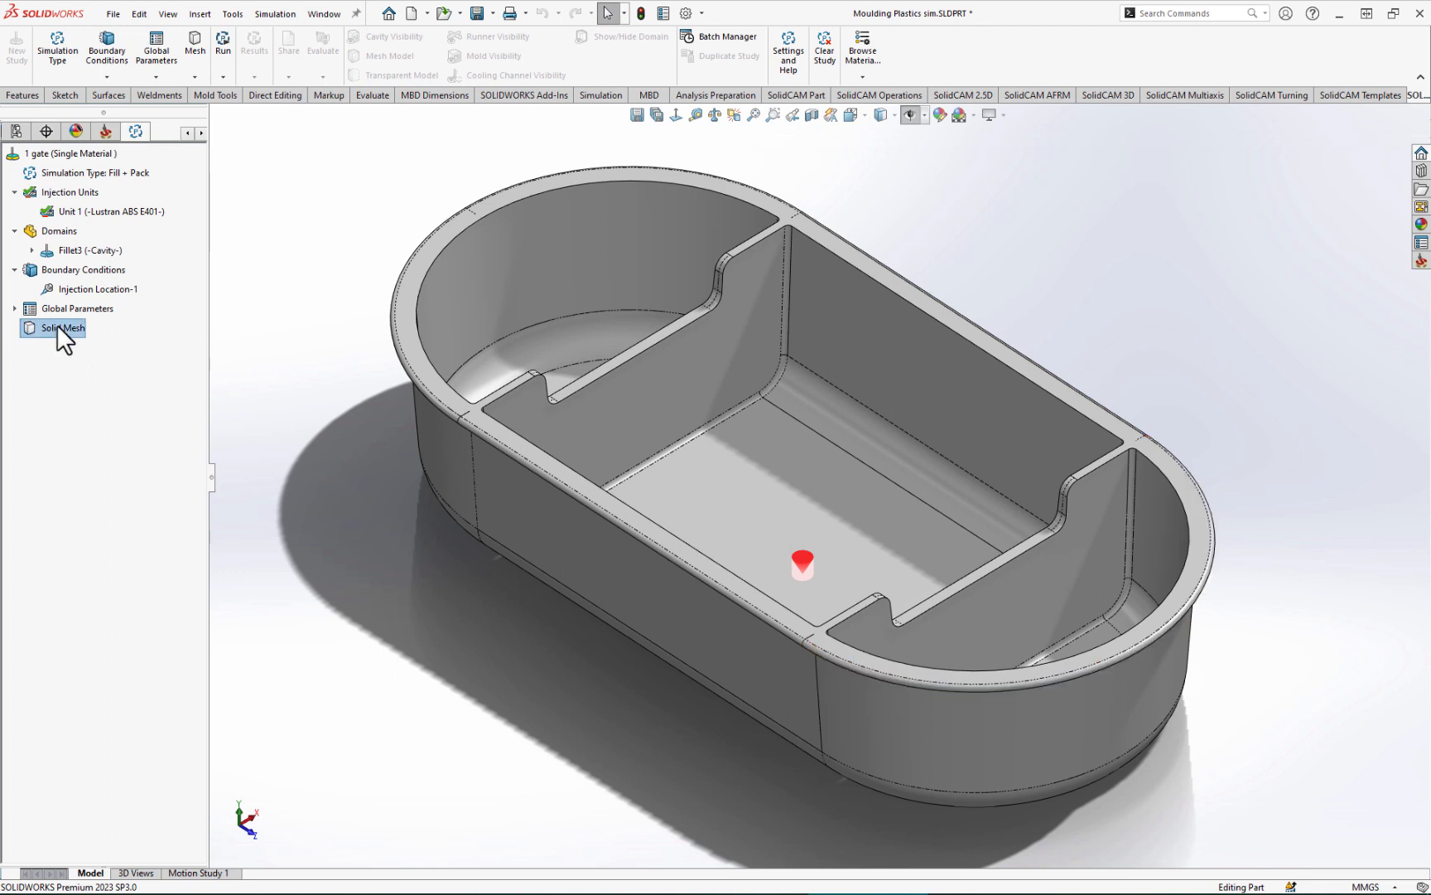
left_click(136, 340)
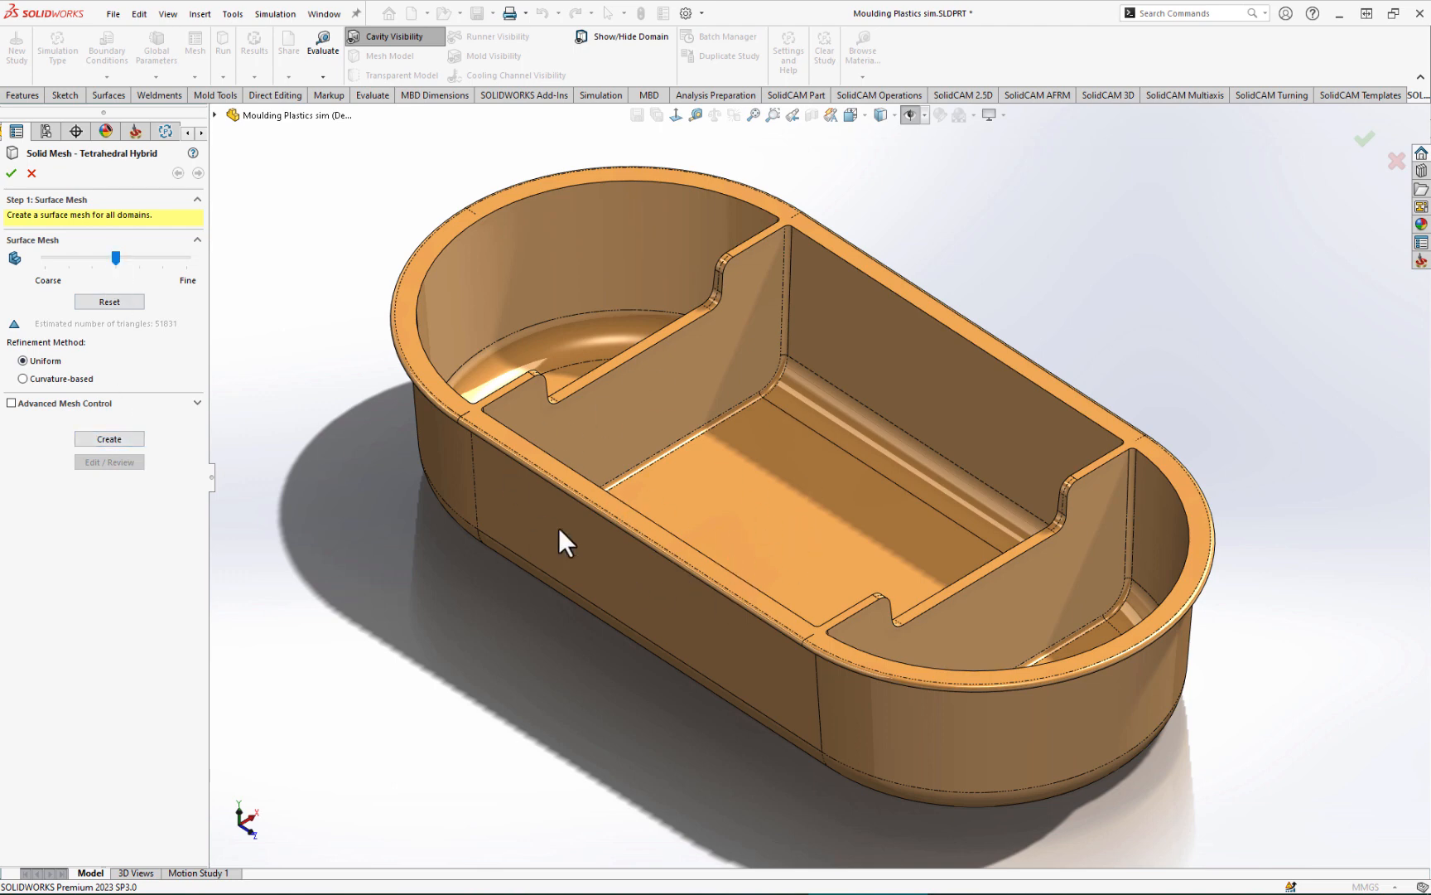
left_click(116, 439)
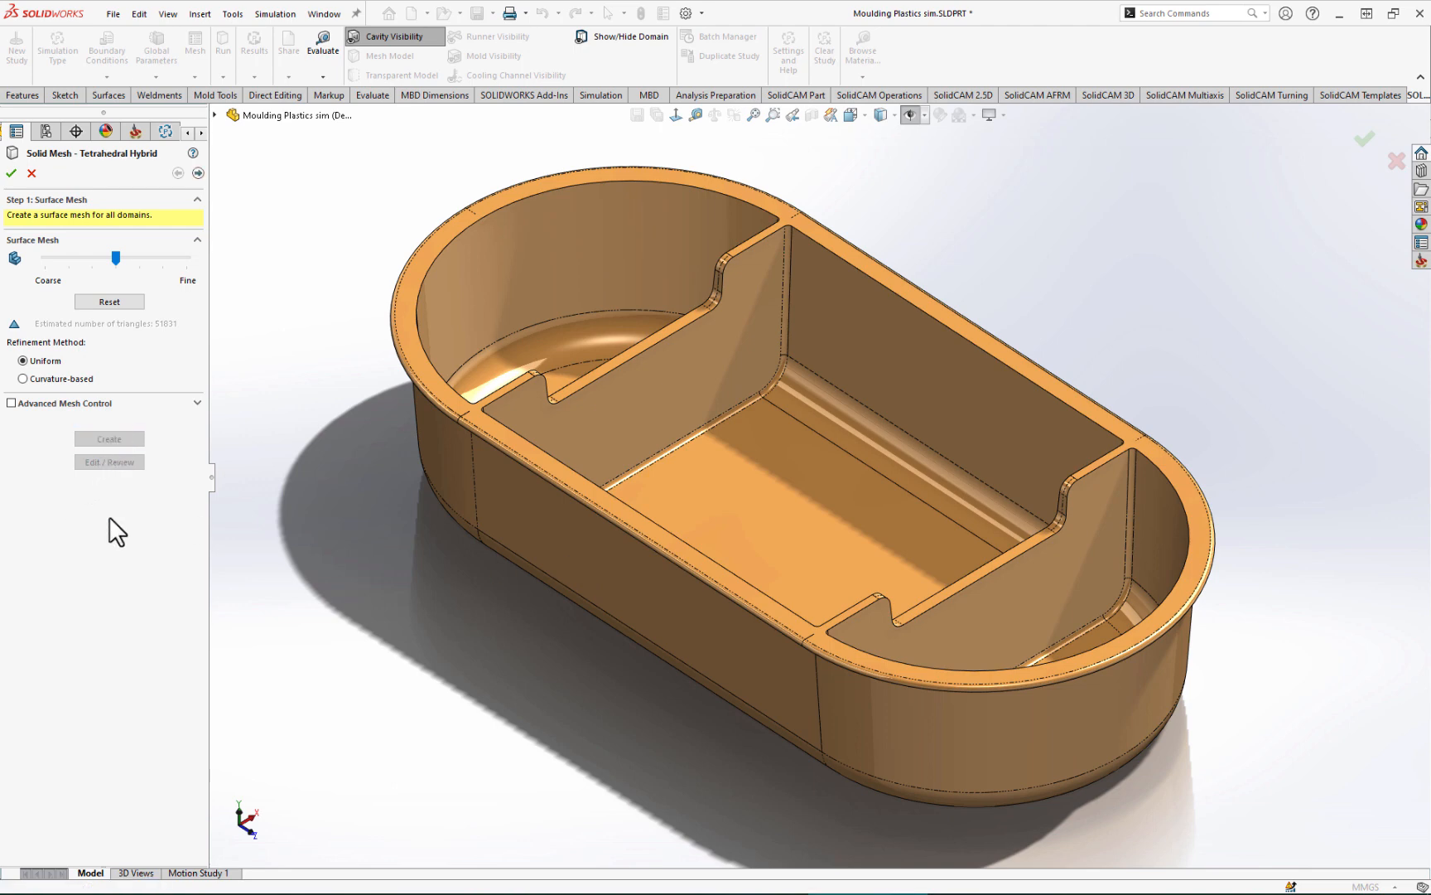
Step: Examine the triangles of the surface mesh around the injection location, the rim, the dividing ribs and the inner walls
scroll(783, 574, "down", 10)
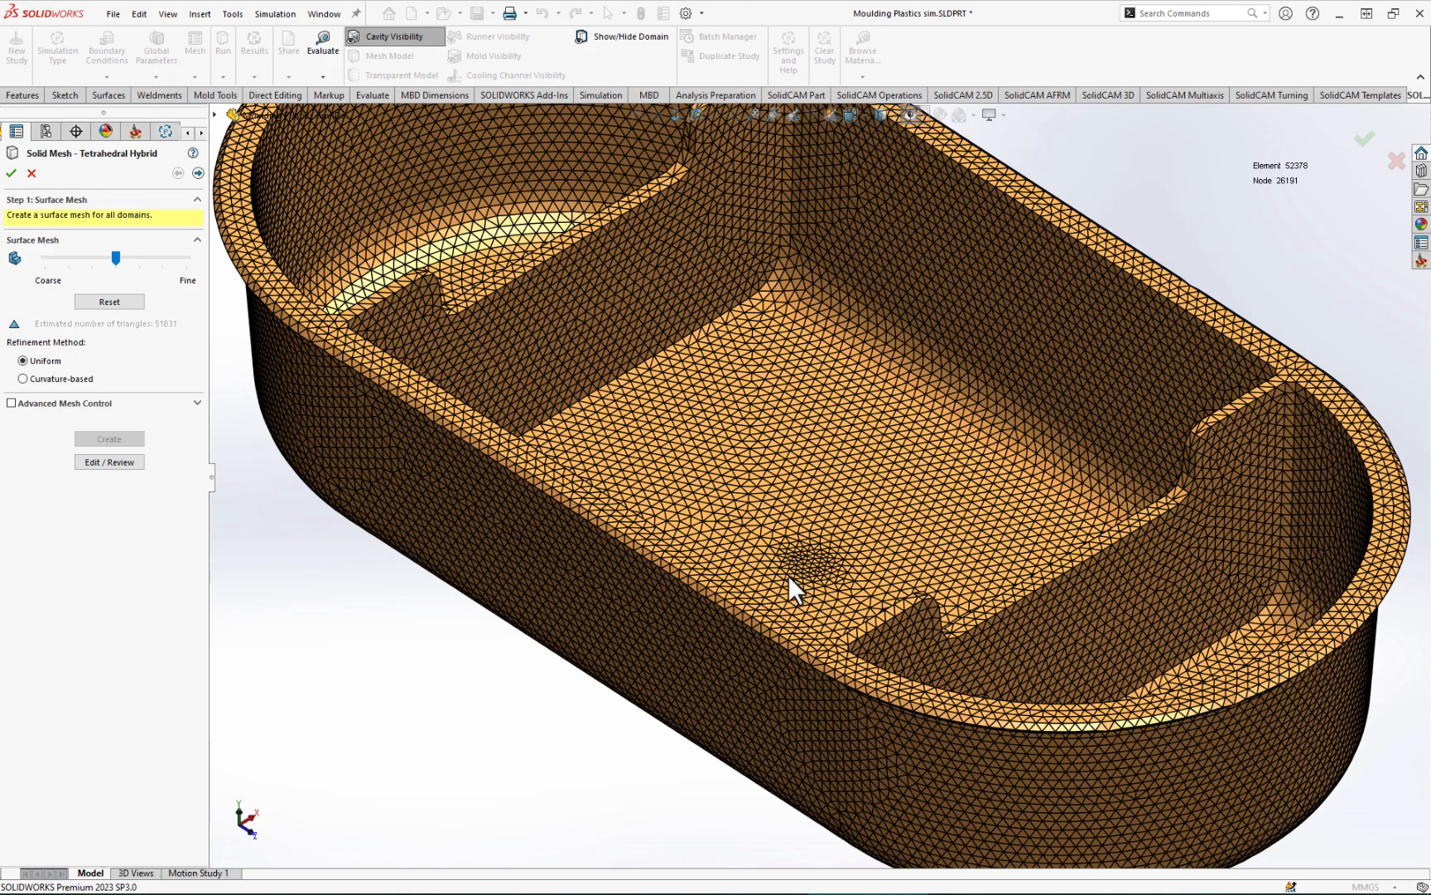
scroll(767, 622, "down", 2)
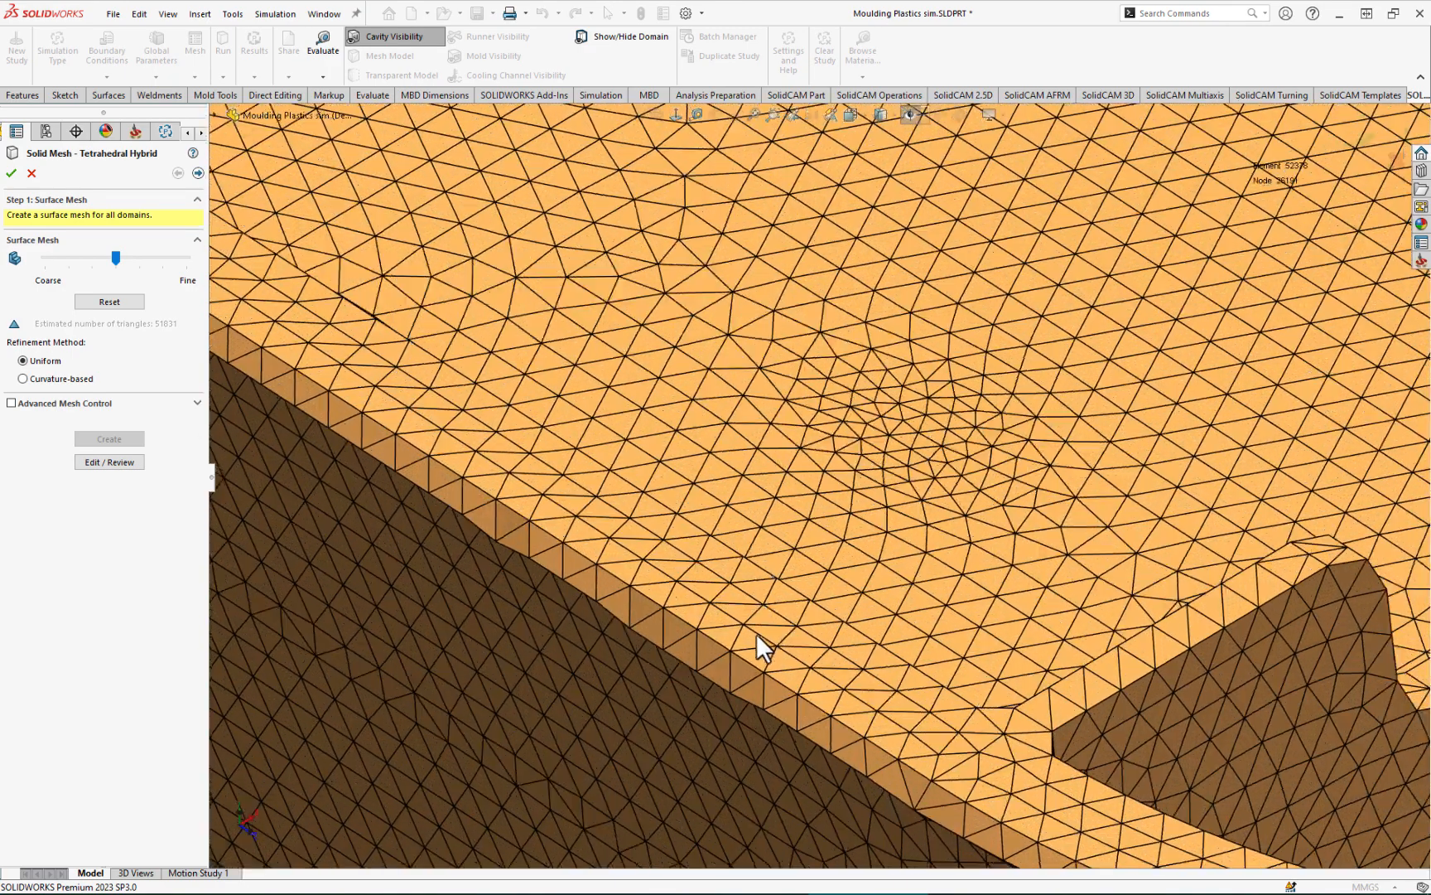
mouse_move(754, 637)
middle_mouse_down()
mouse_move(777, 582)
mouse_move(728, 588)
mouse_move(742, 615)
middle_mouse_up()
scroll(743, 615, "up", 10)
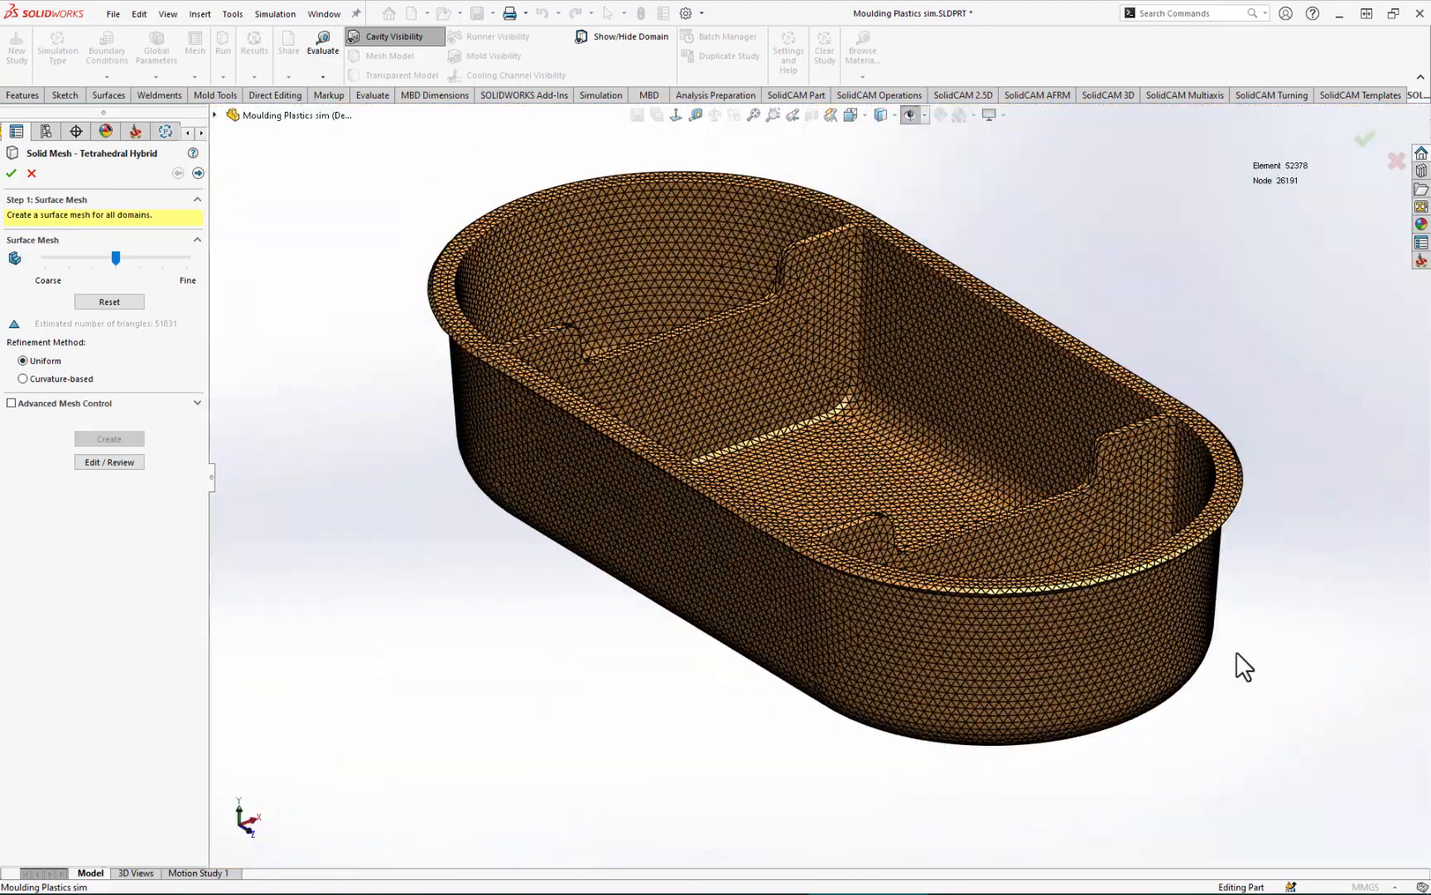
scroll(787, 551, "down", 8)
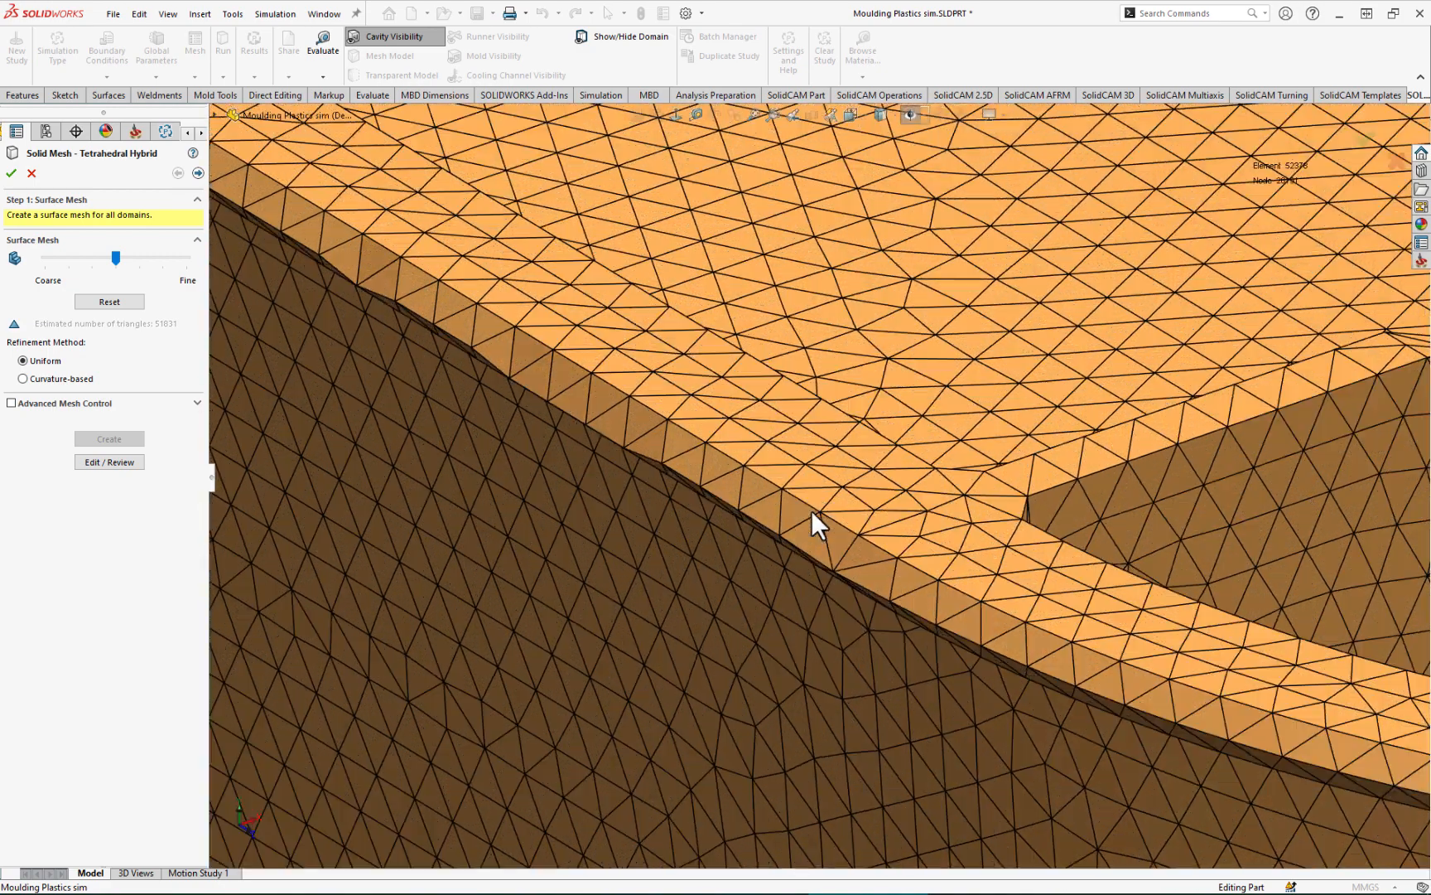
scroll(810, 511, "down", 3)
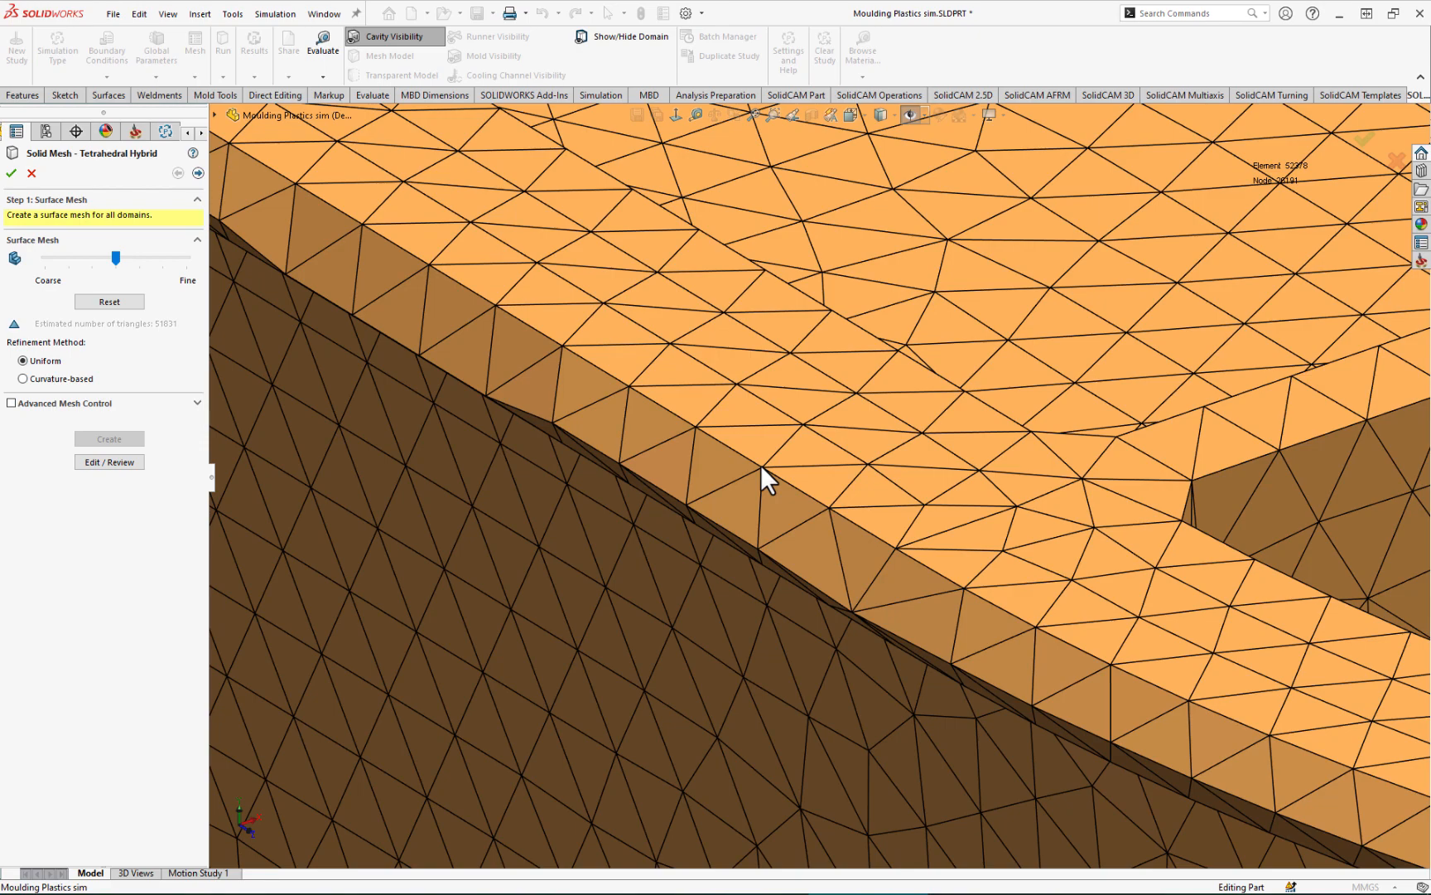
scroll(802, 424, "up", 10)
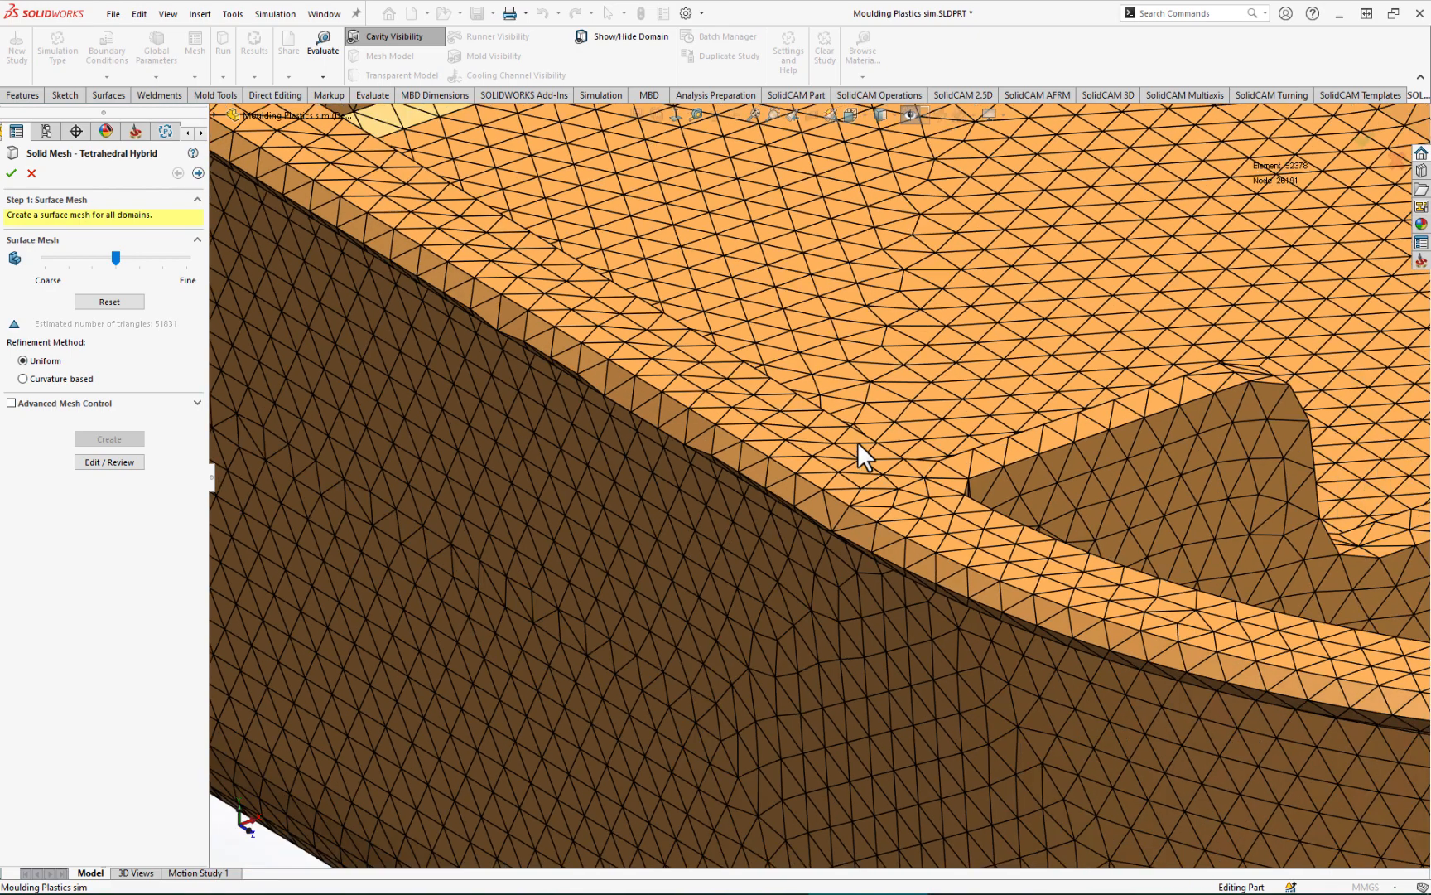
scroll(1013, 434, "up", 3)
scroll(1190, 359, "down", 4)
scroll(313, 472, "up", 2)
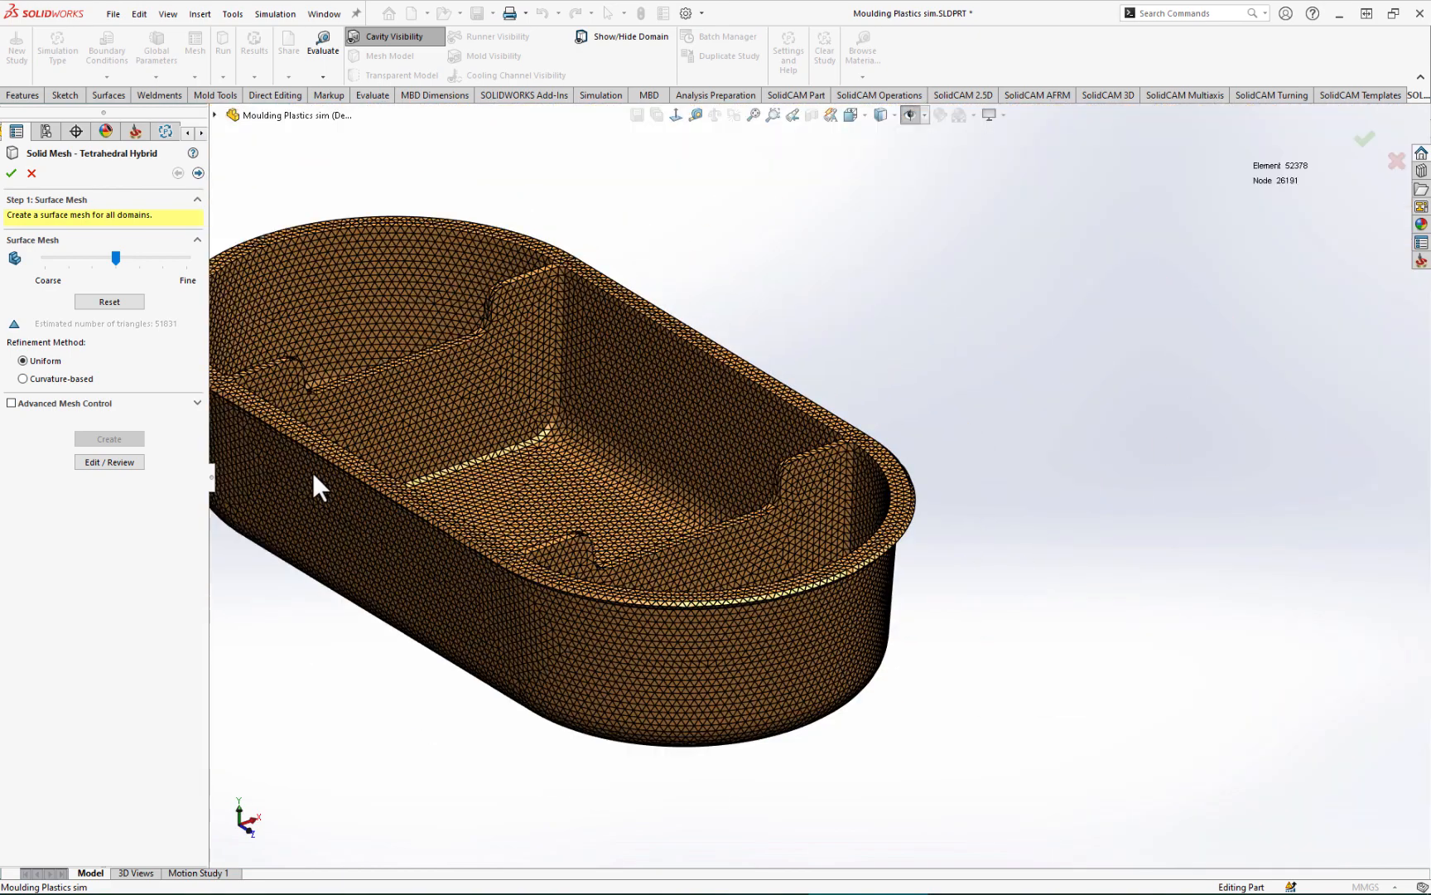
scroll(540, 402, "down", 3)
scroll(796, 472, "up", 3)
scroll(885, 409, "down", 2)
scroll(590, 389, "down", 2)
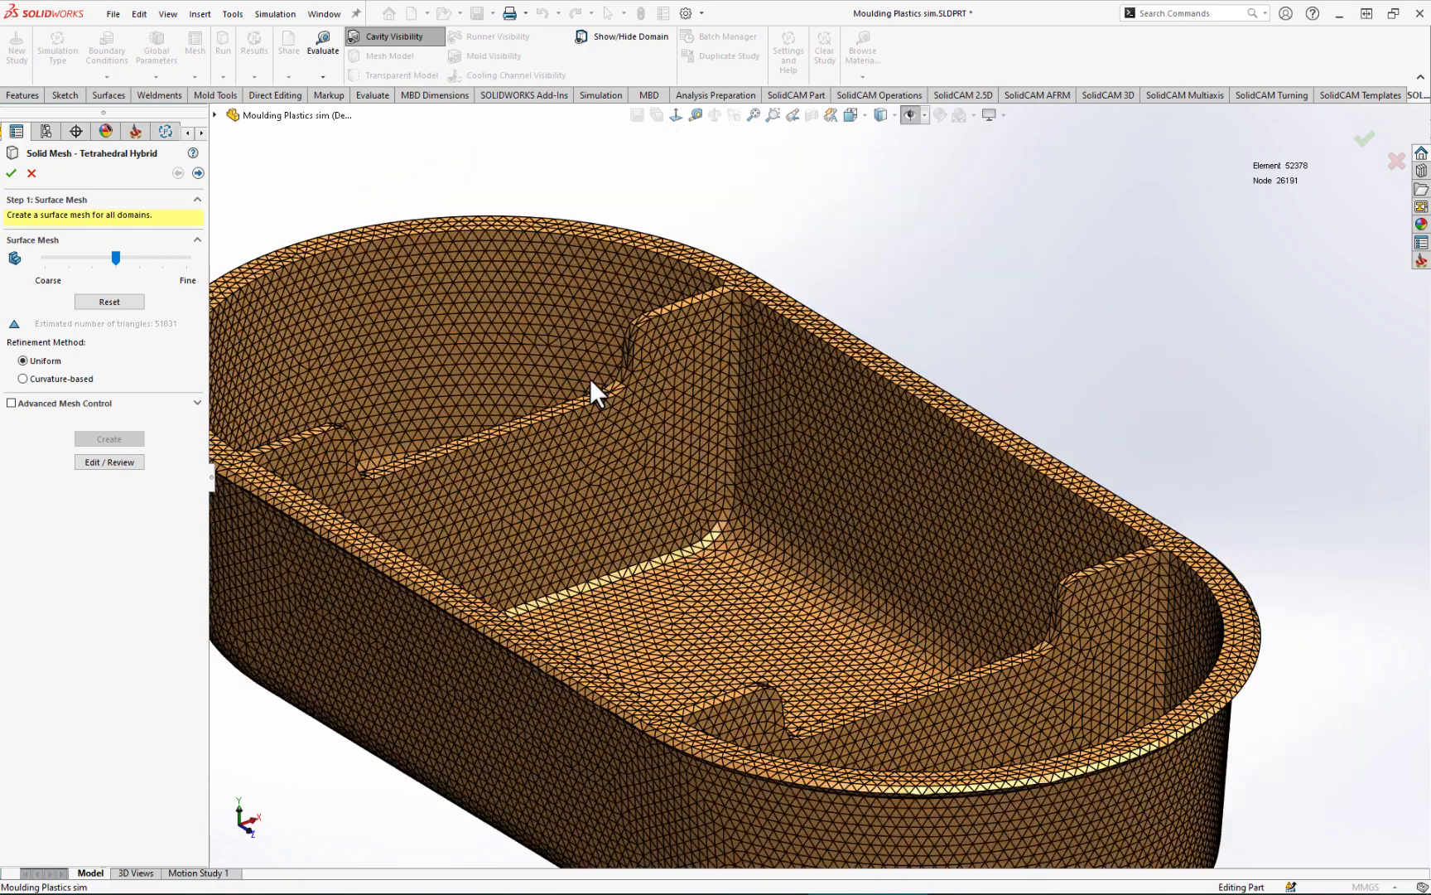
scroll(1040, 408, "down", 2)
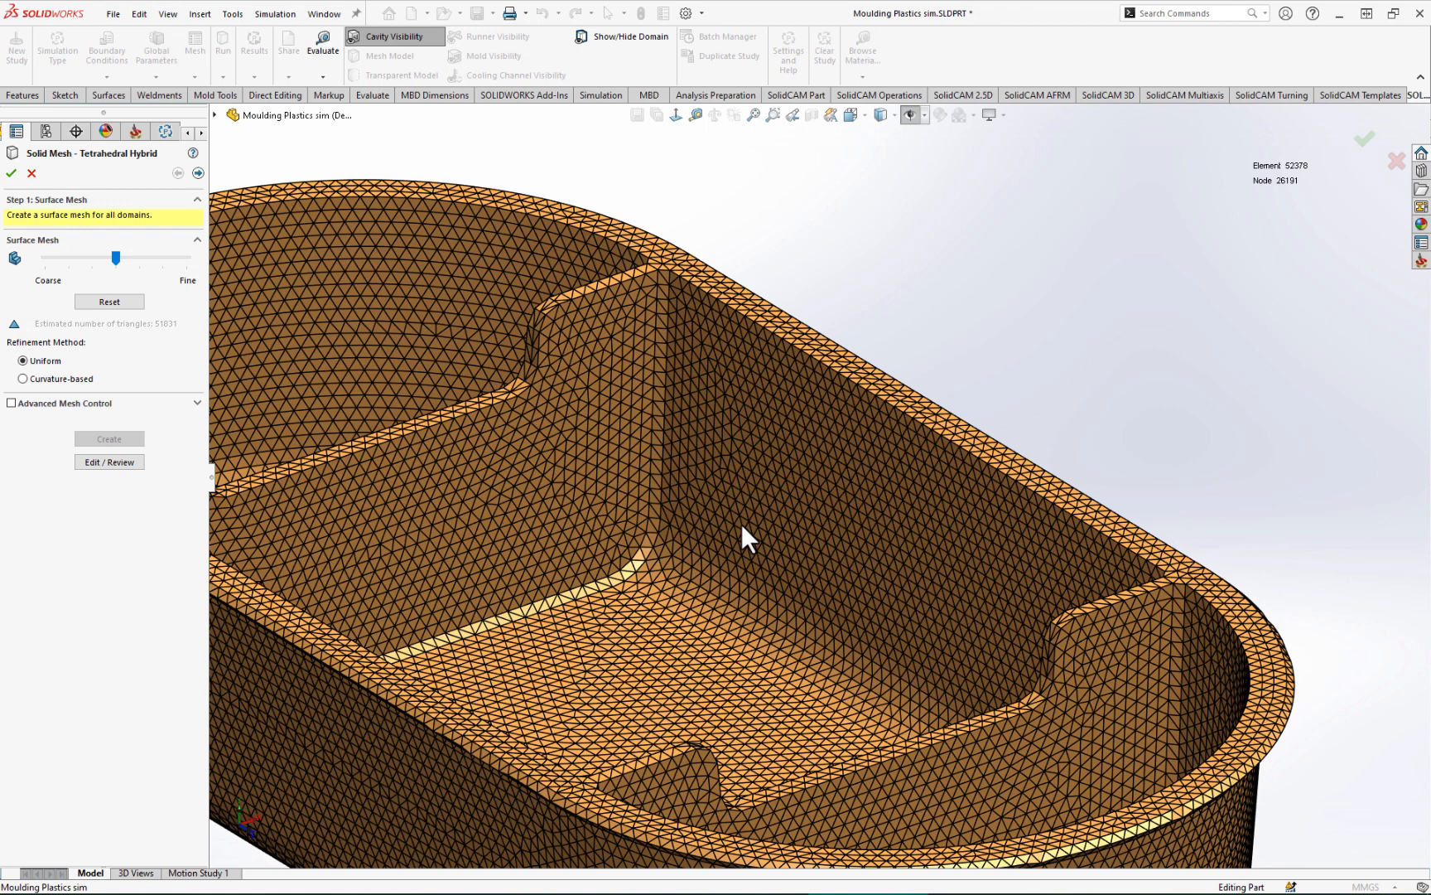
scroll(898, 485, "down", 6)
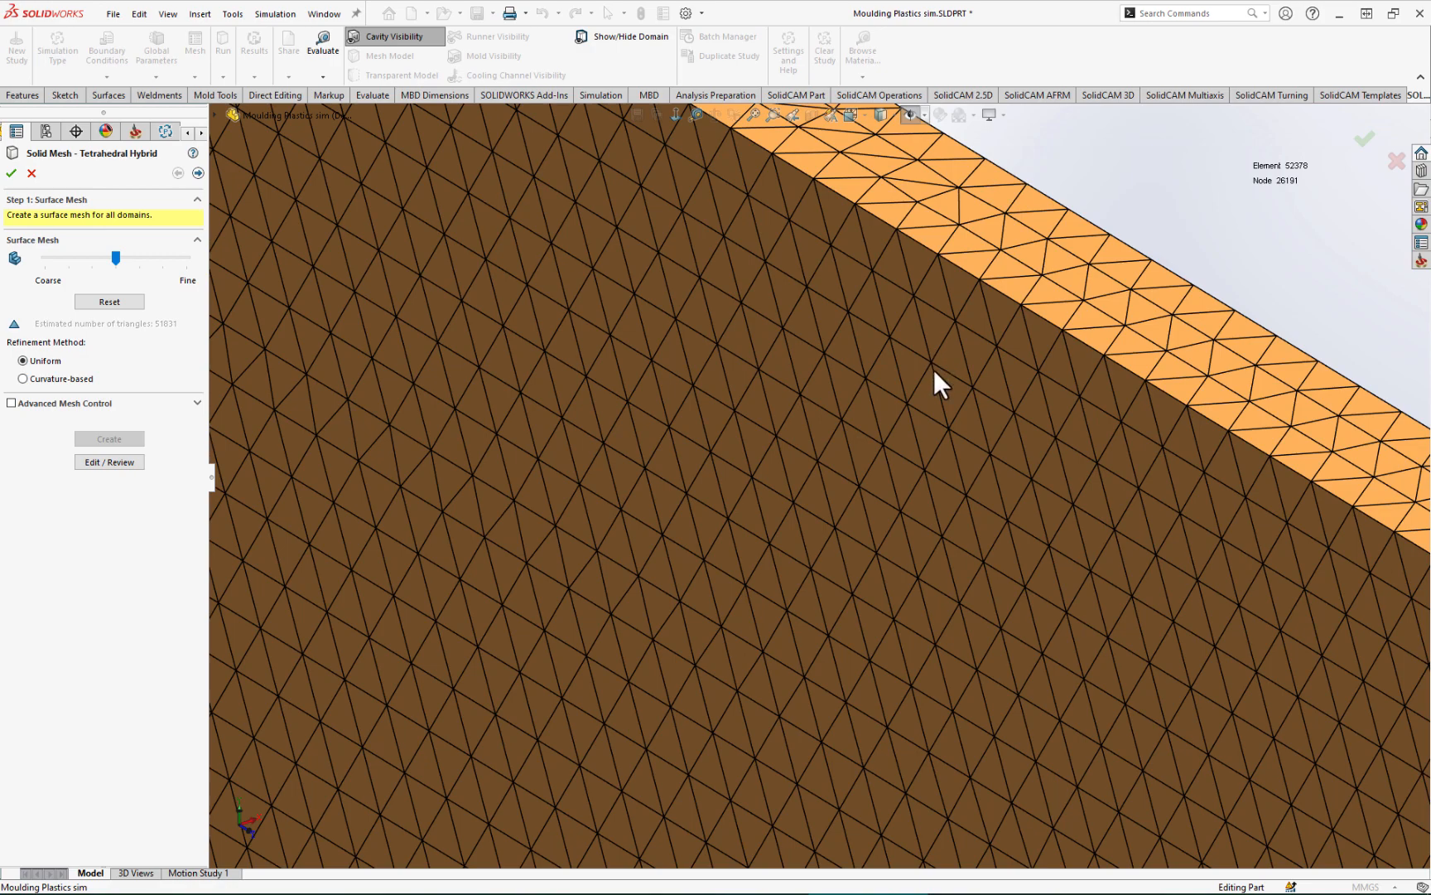
Step: Recreate the surface mesh at the coarsest density, keeping uniform refinement
scroll(856, 508, "up", 8)
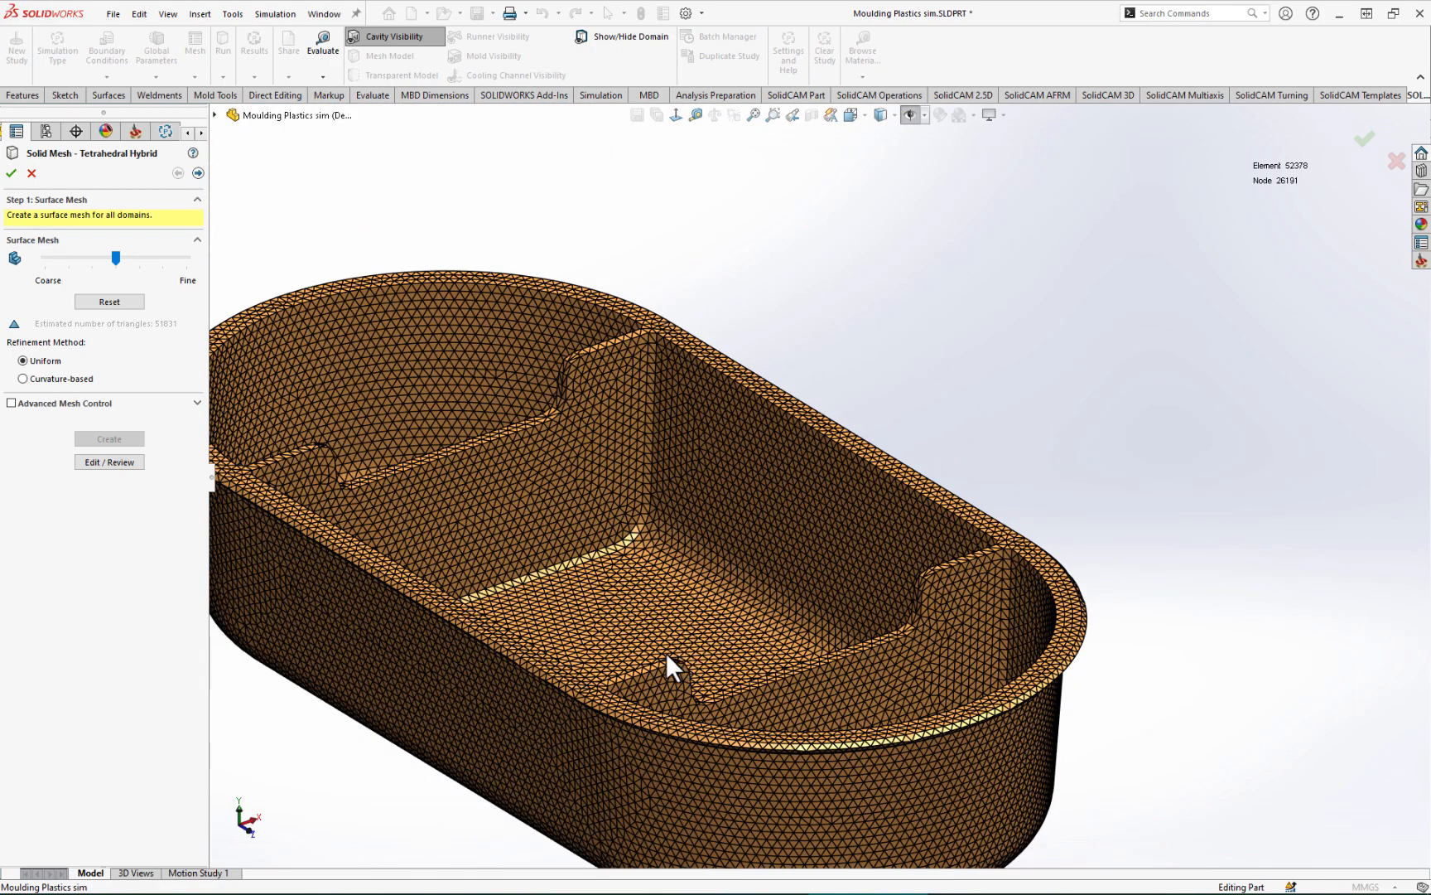
scroll(667, 652, "down", 5)
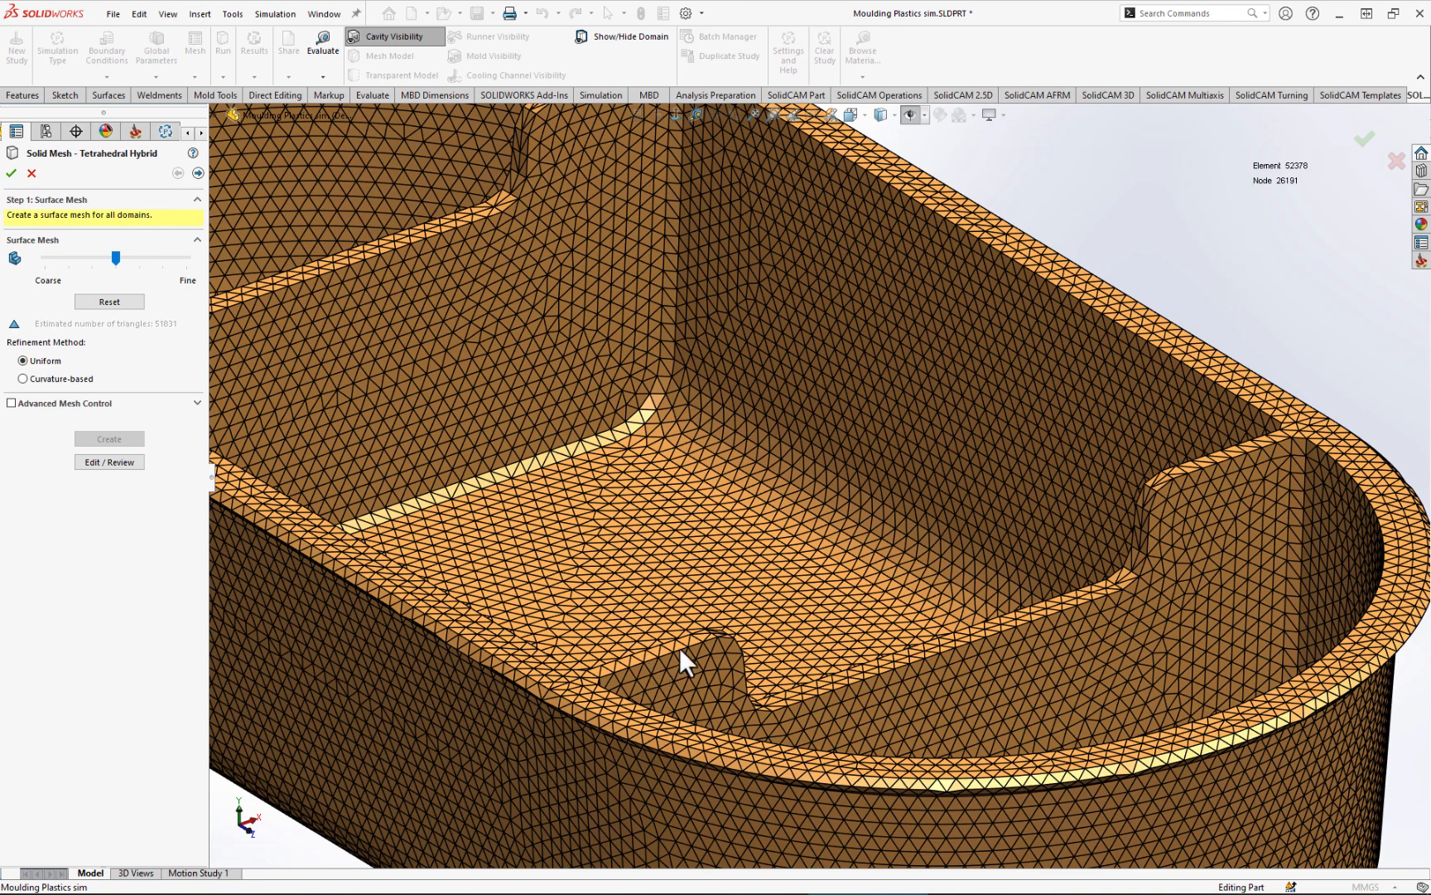
scroll(745, 497, "up", 5)
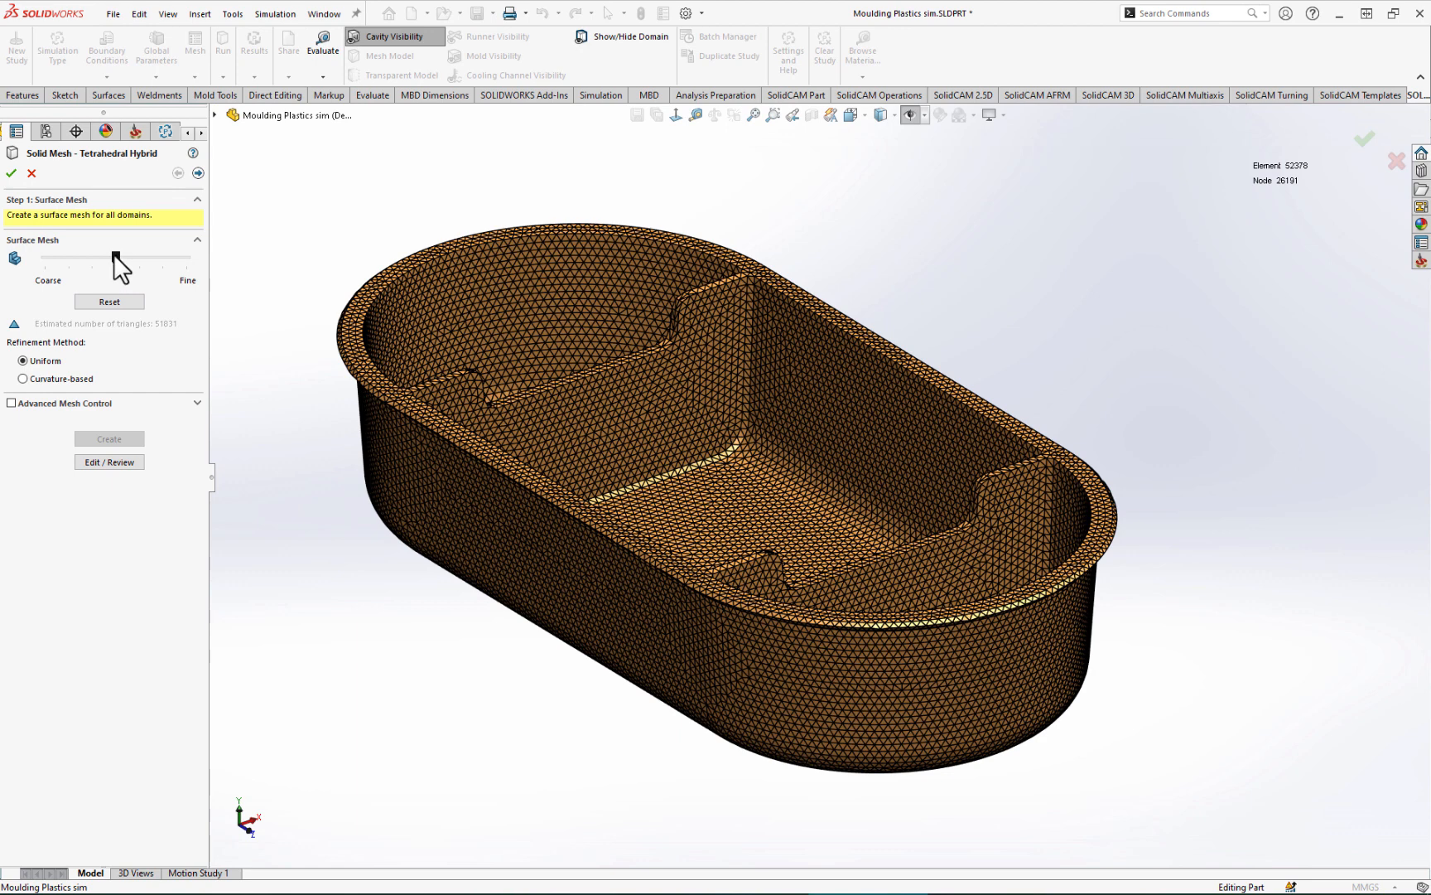
left_click_drag(29, 269, 26, 268)
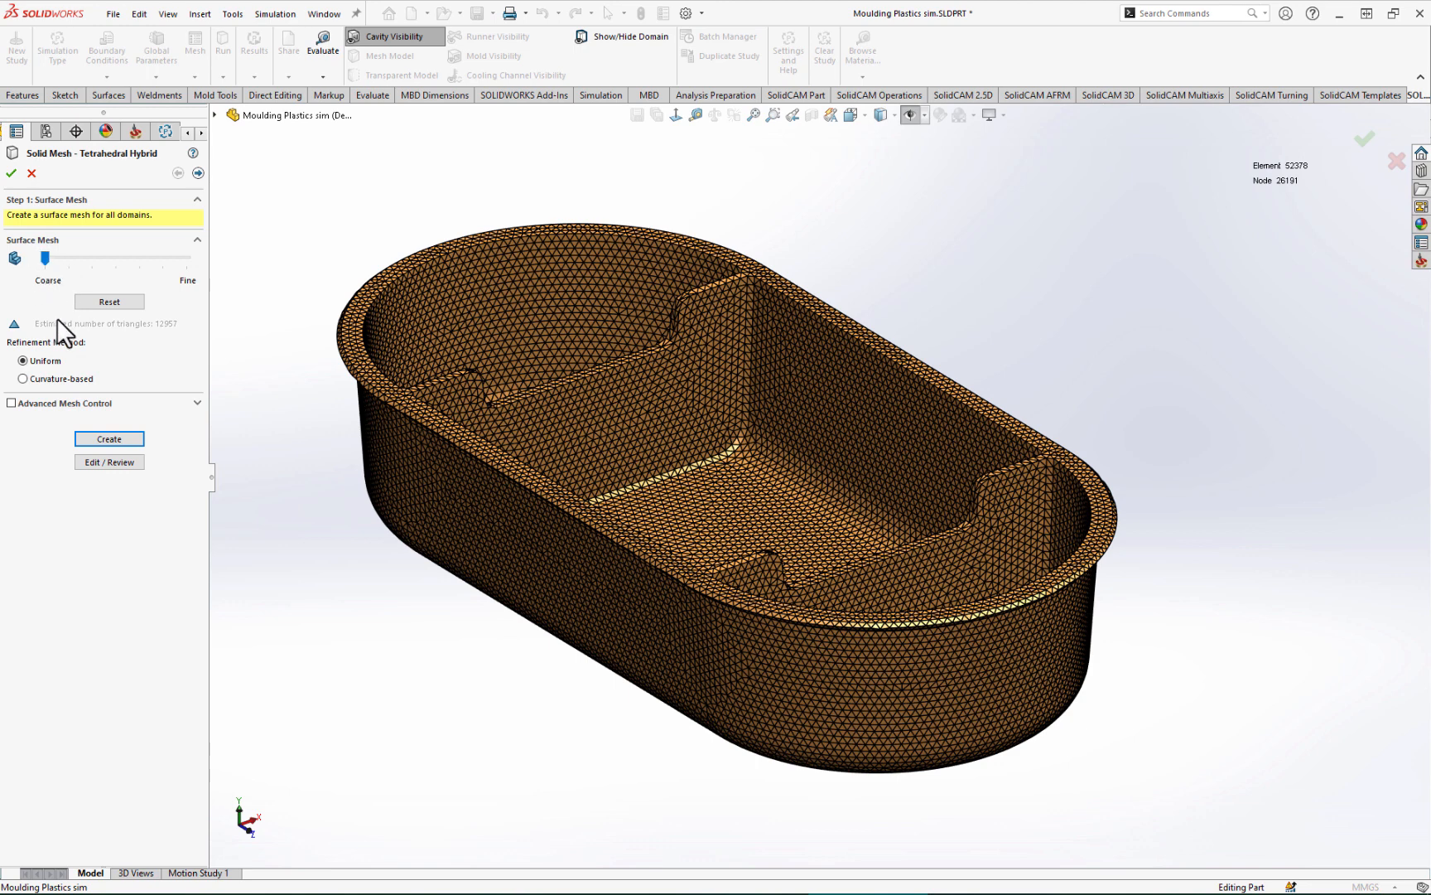
left_click(112, 440)
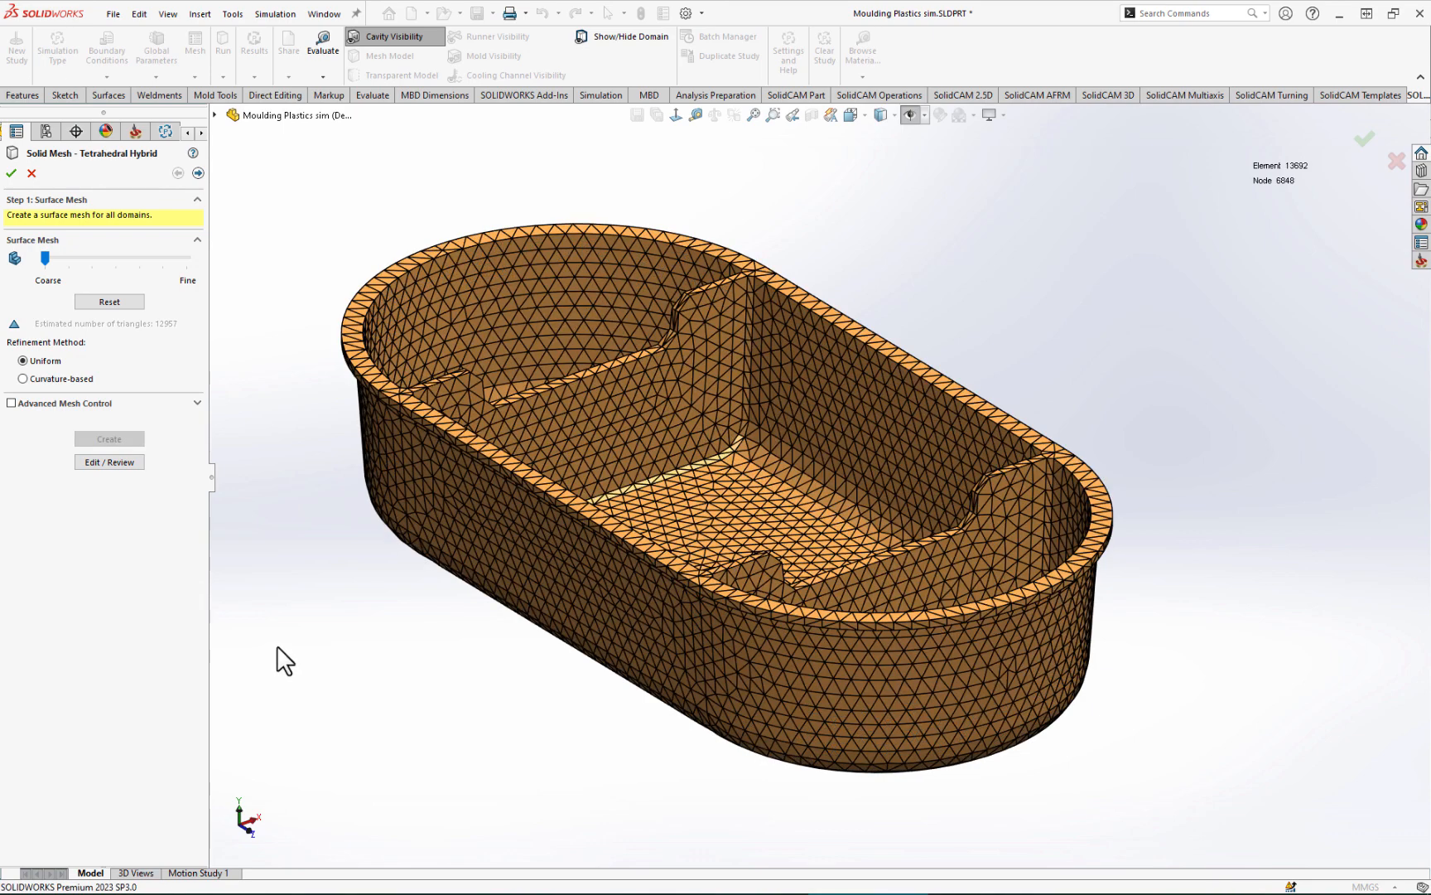
Step: Inspect the coarse triangles around the injection location and inner walls, and accept the settings to generate the tetrahedral hybrid solid mesh
middle_click_drag(606, 616, 633, 642)
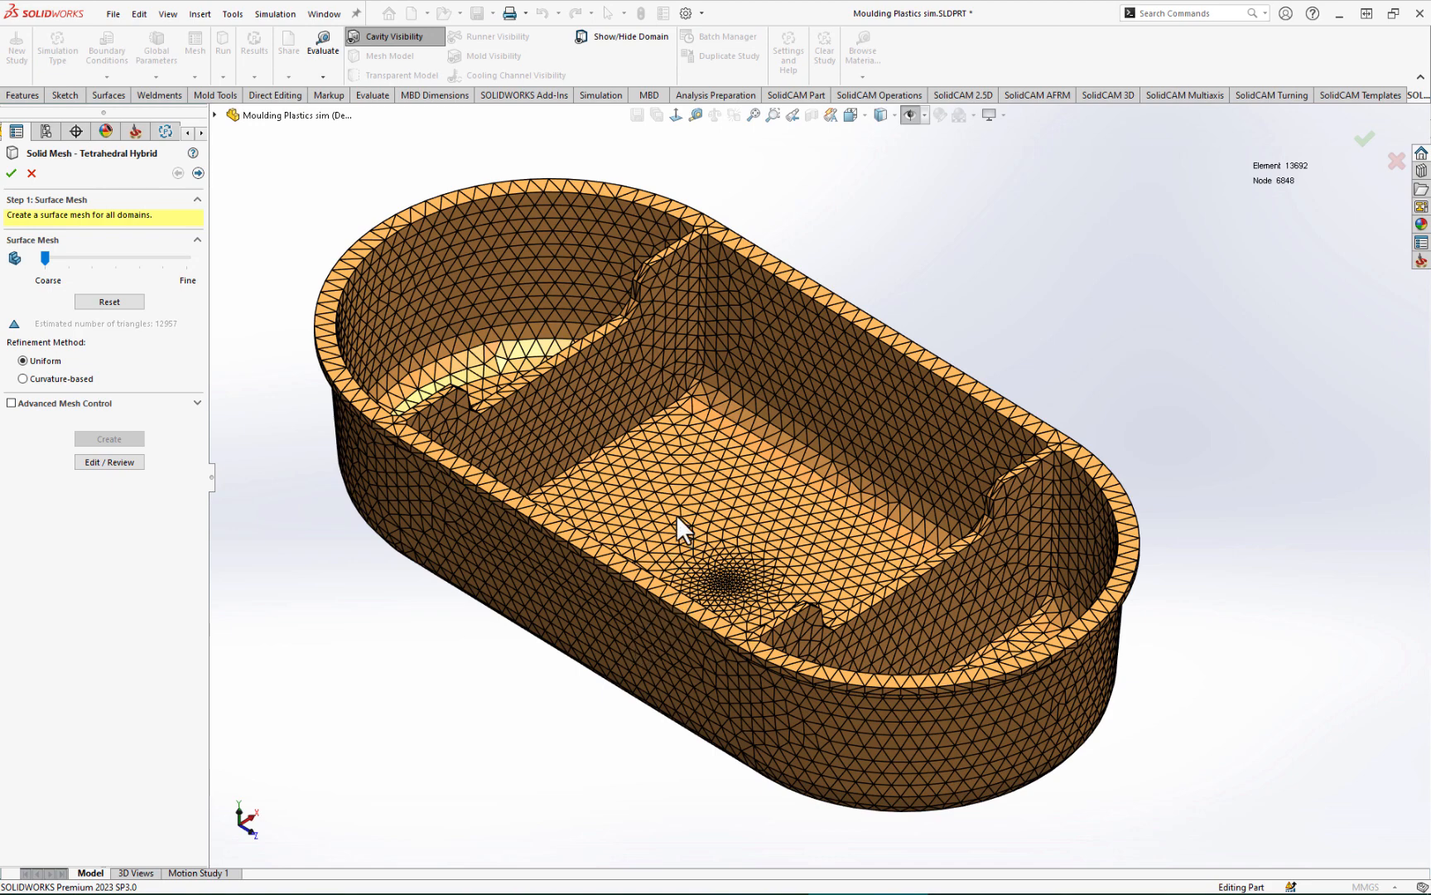
scroll(667, 513, "down", 2)
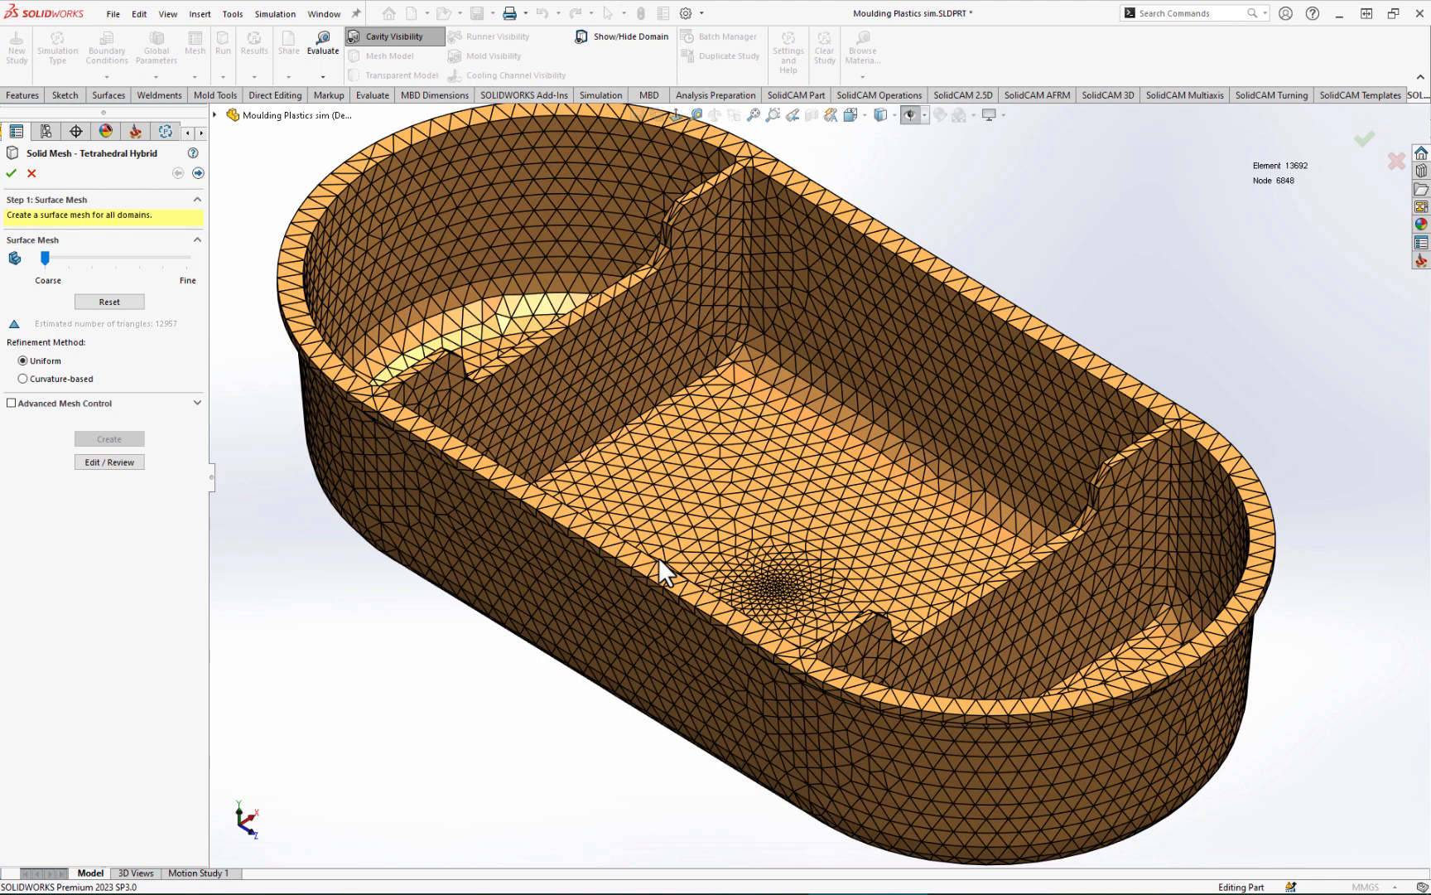
middle_click_drag(658, 558, 600, 470)
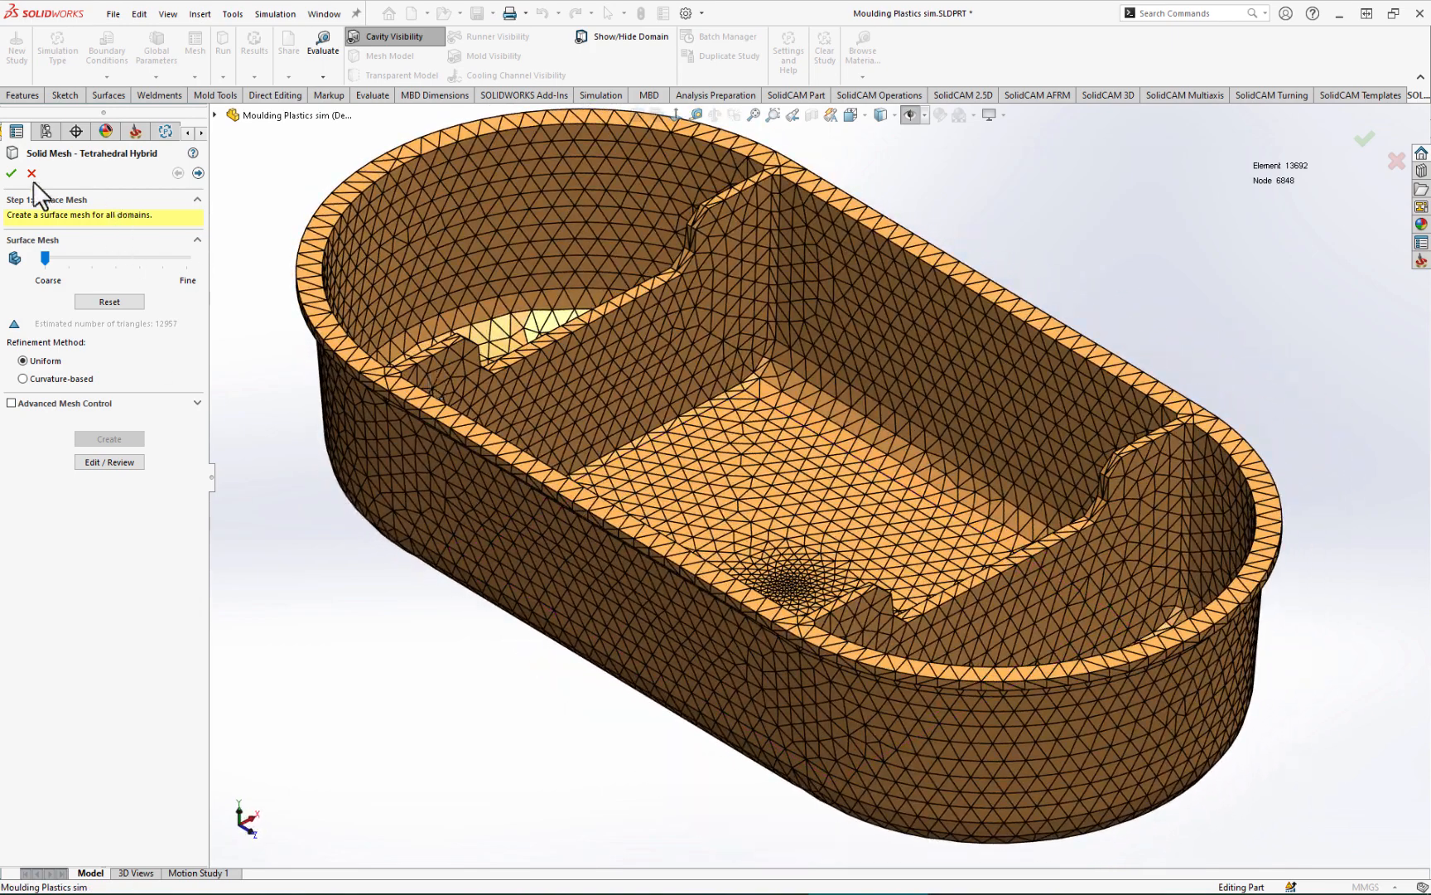
left_click(11, 173)
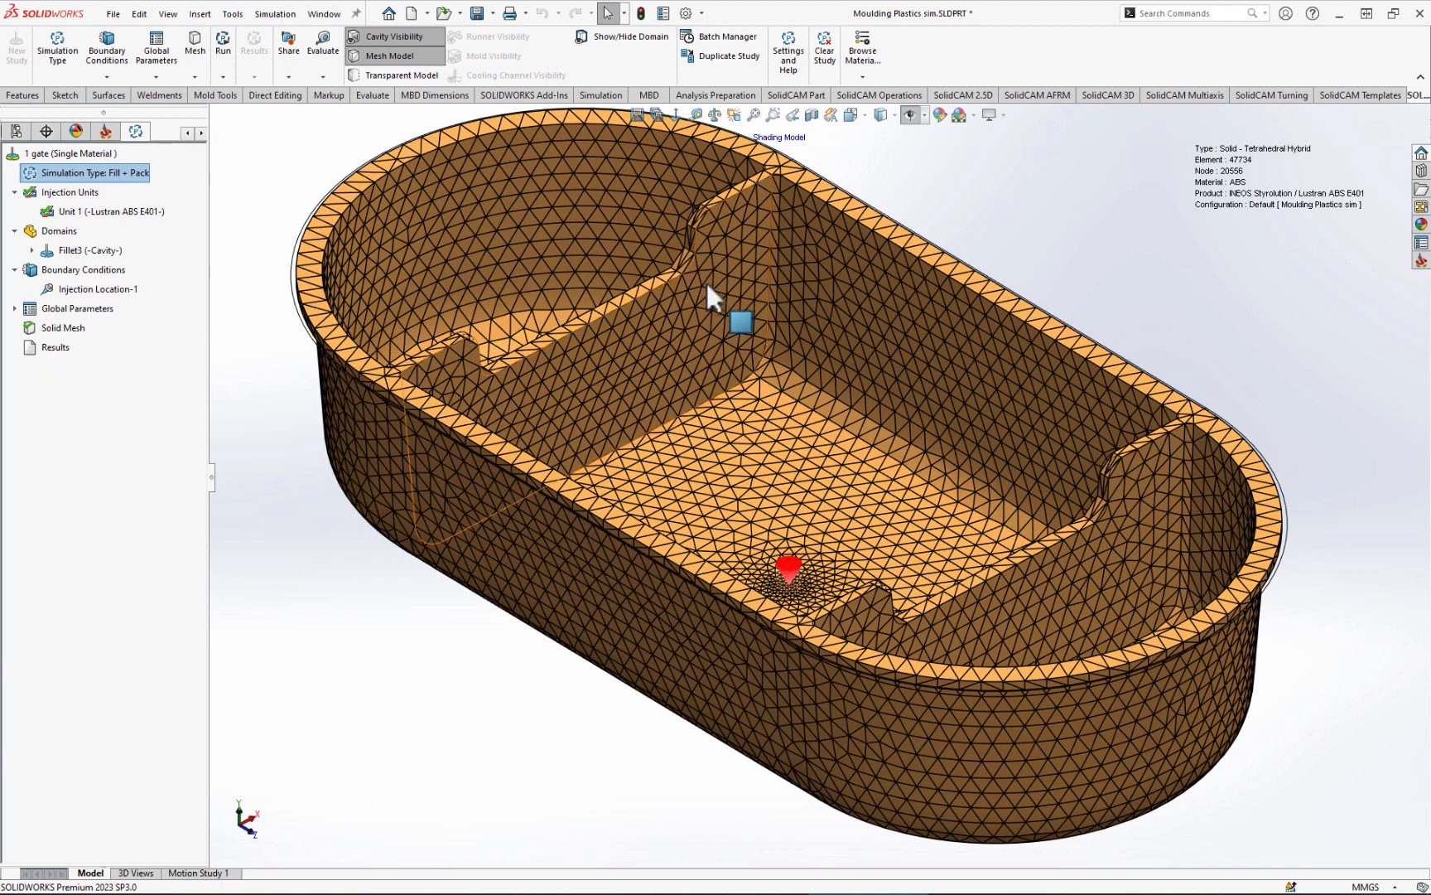
Step: Run the Fill + Pack analysis on the meshed container
scroll(706, 317, "up", 2)
scroll(761, 317, "down", 2)
scroll(936, 613, "up", 1)
scroll(935, 613, "down", 1)
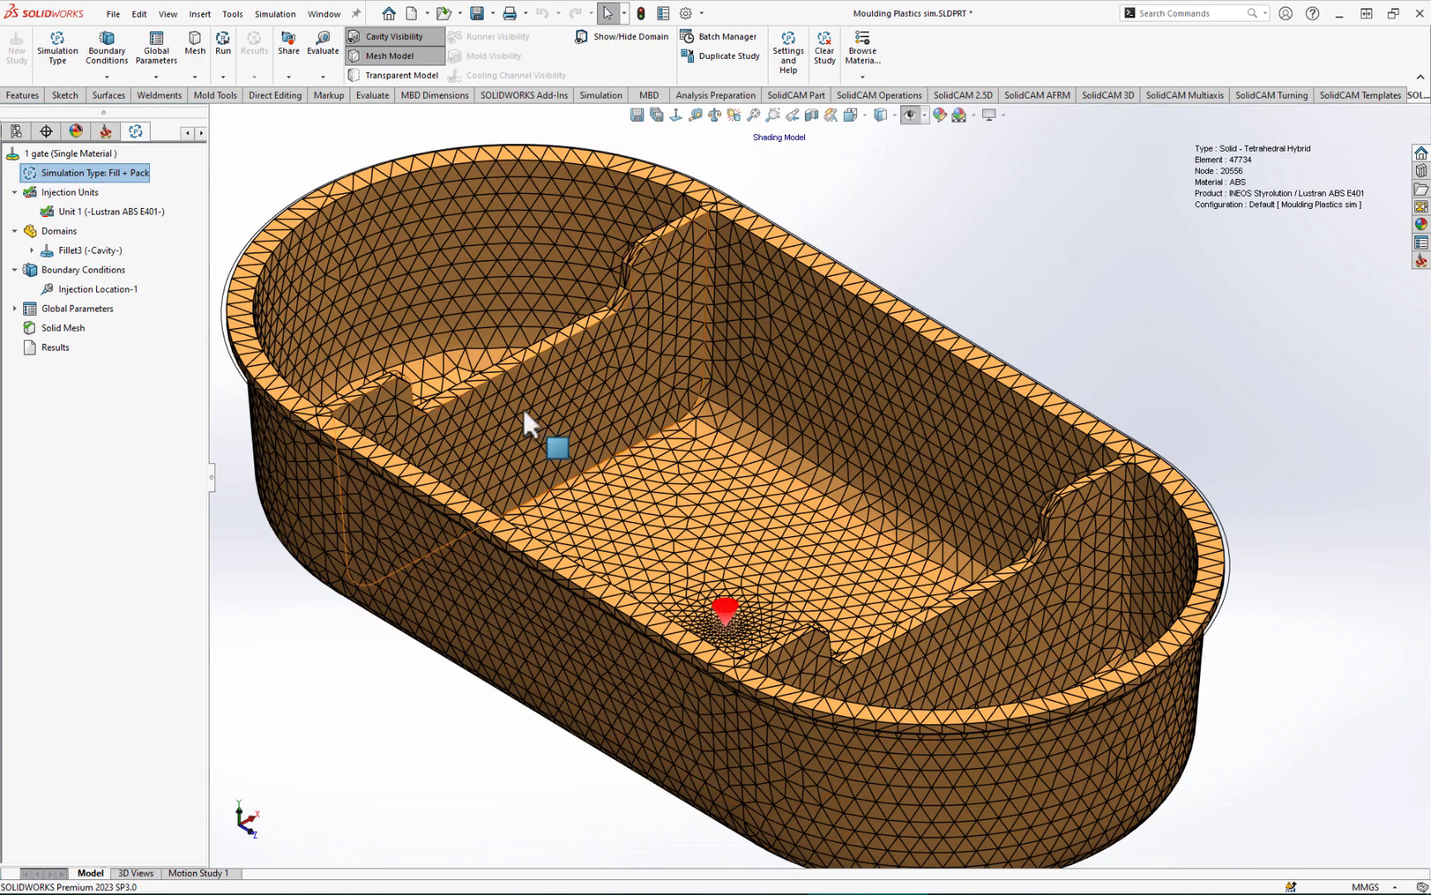
left_click(220, 50)
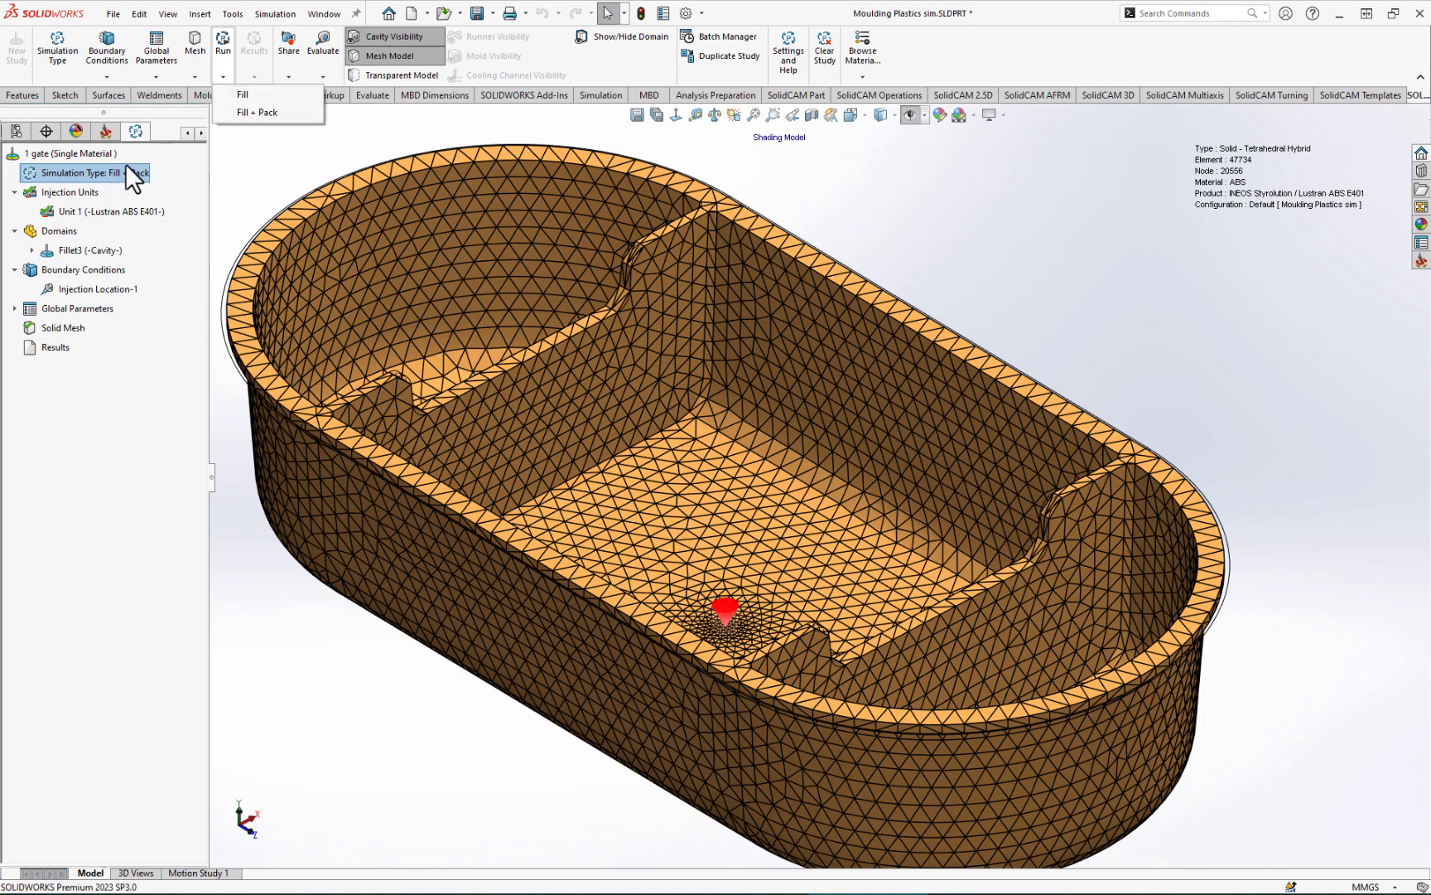
left_click(262, 112)
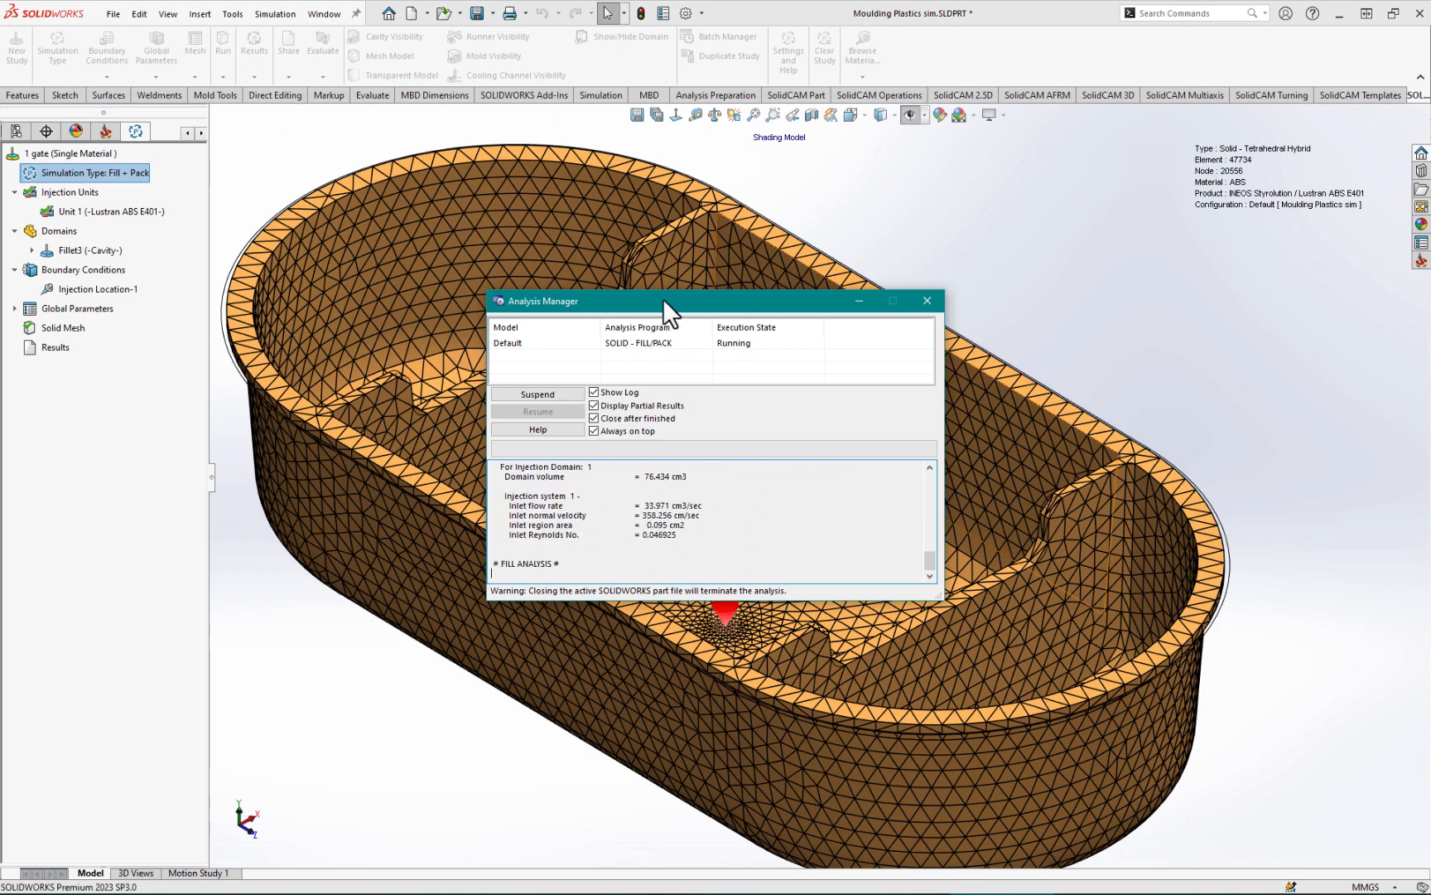
Step: Enlarge and reposition the Analysis Manager window to show more of the running solver log
left_click_drag(667, 290, 673, 120)
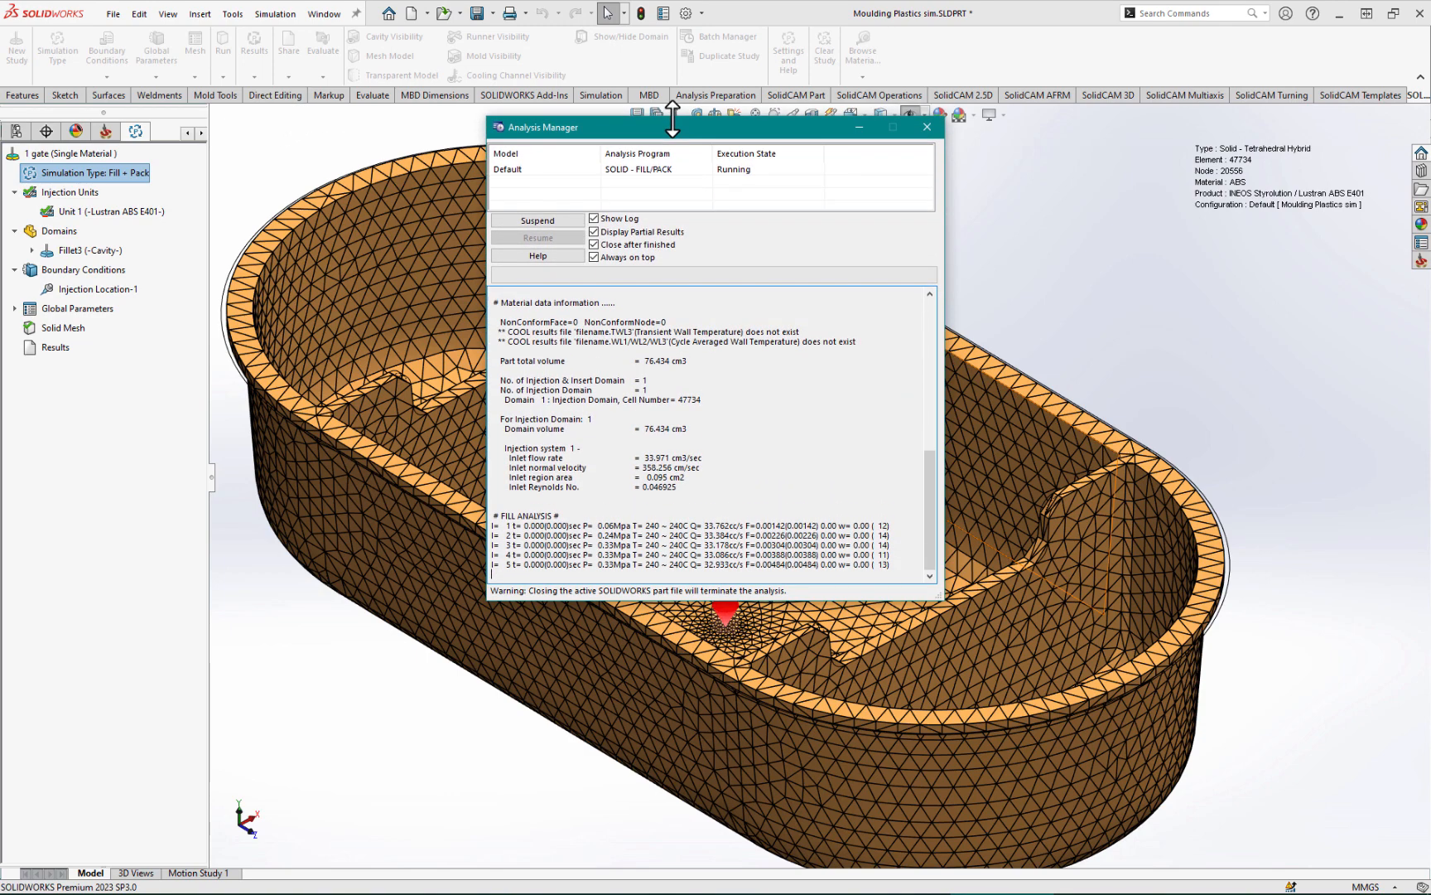
left_click_drag(934, 598, 1051, 808)
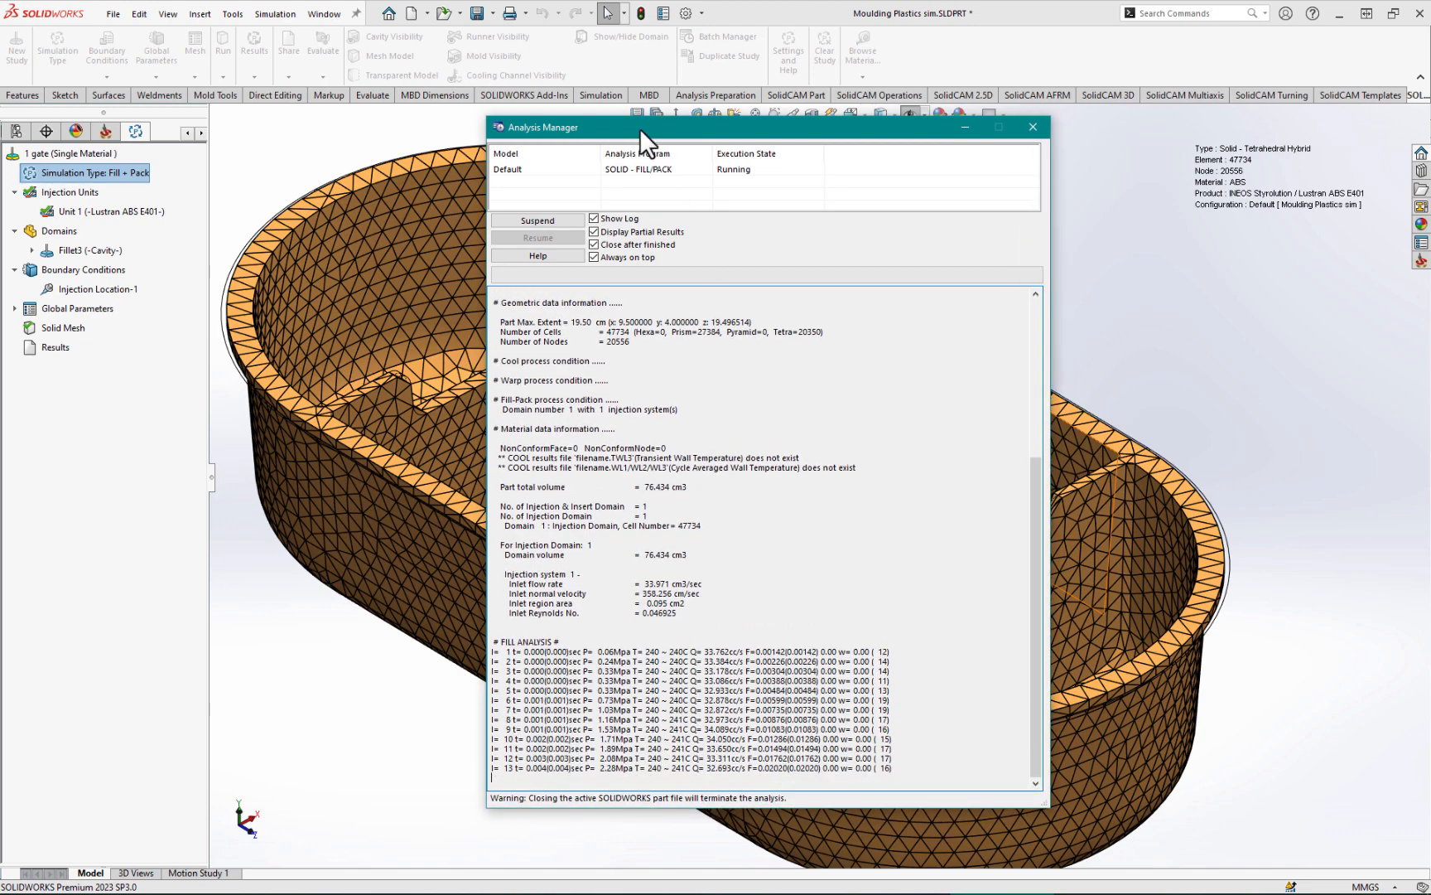
mouse_move(640, 128)
left_mouse_down()
mouse_move(744, 175)
mouse_move(675, 149)
mouse_move(659, 113)
left_mouse_up()
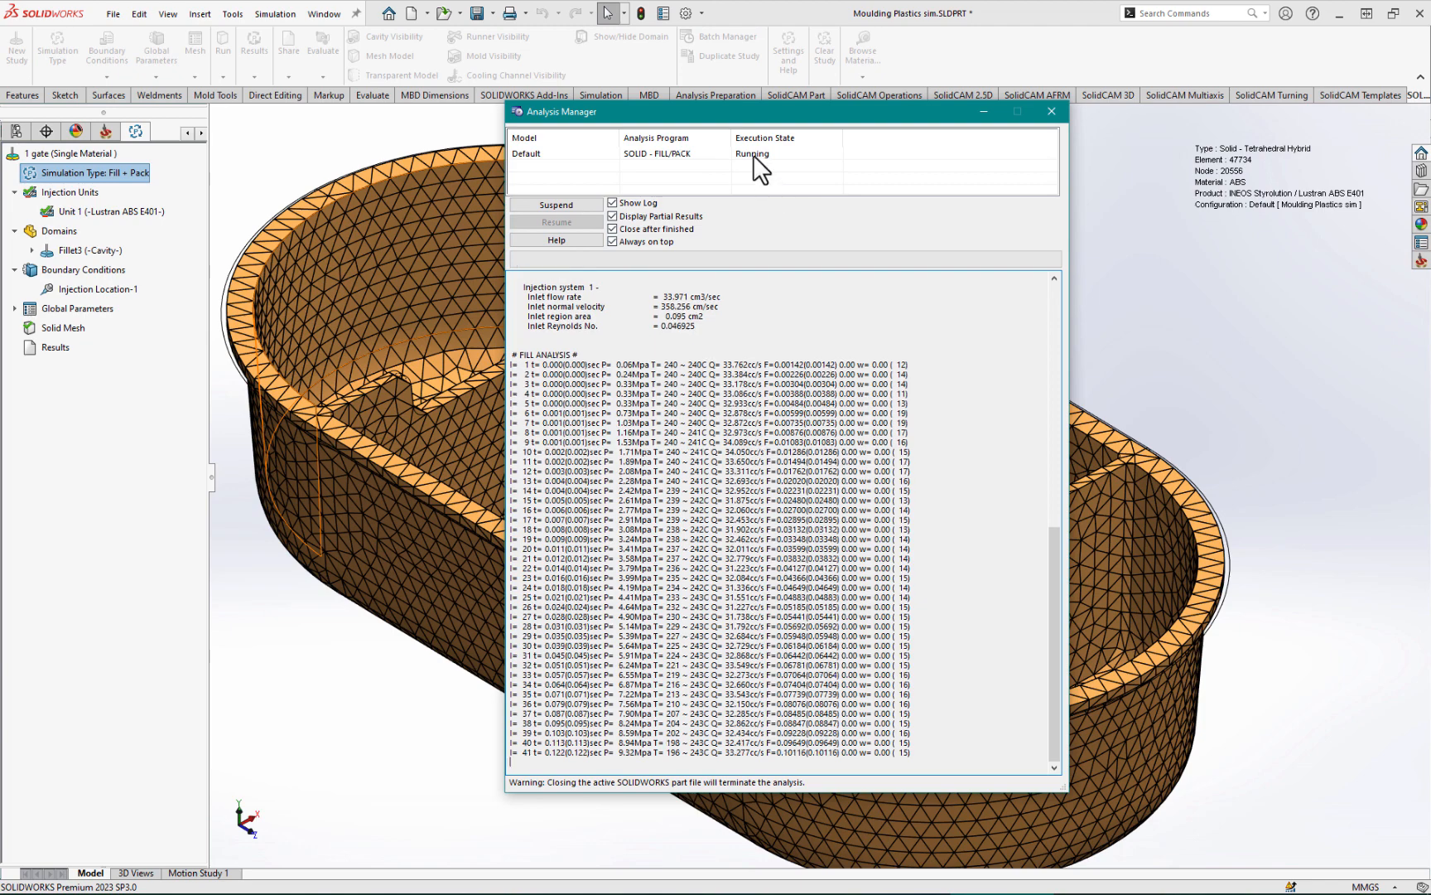
mouse_move(750, 117)
left_mouse_down()
mouse_move(769, 133)
mouse_move(727, 133)
left_mouse_up()
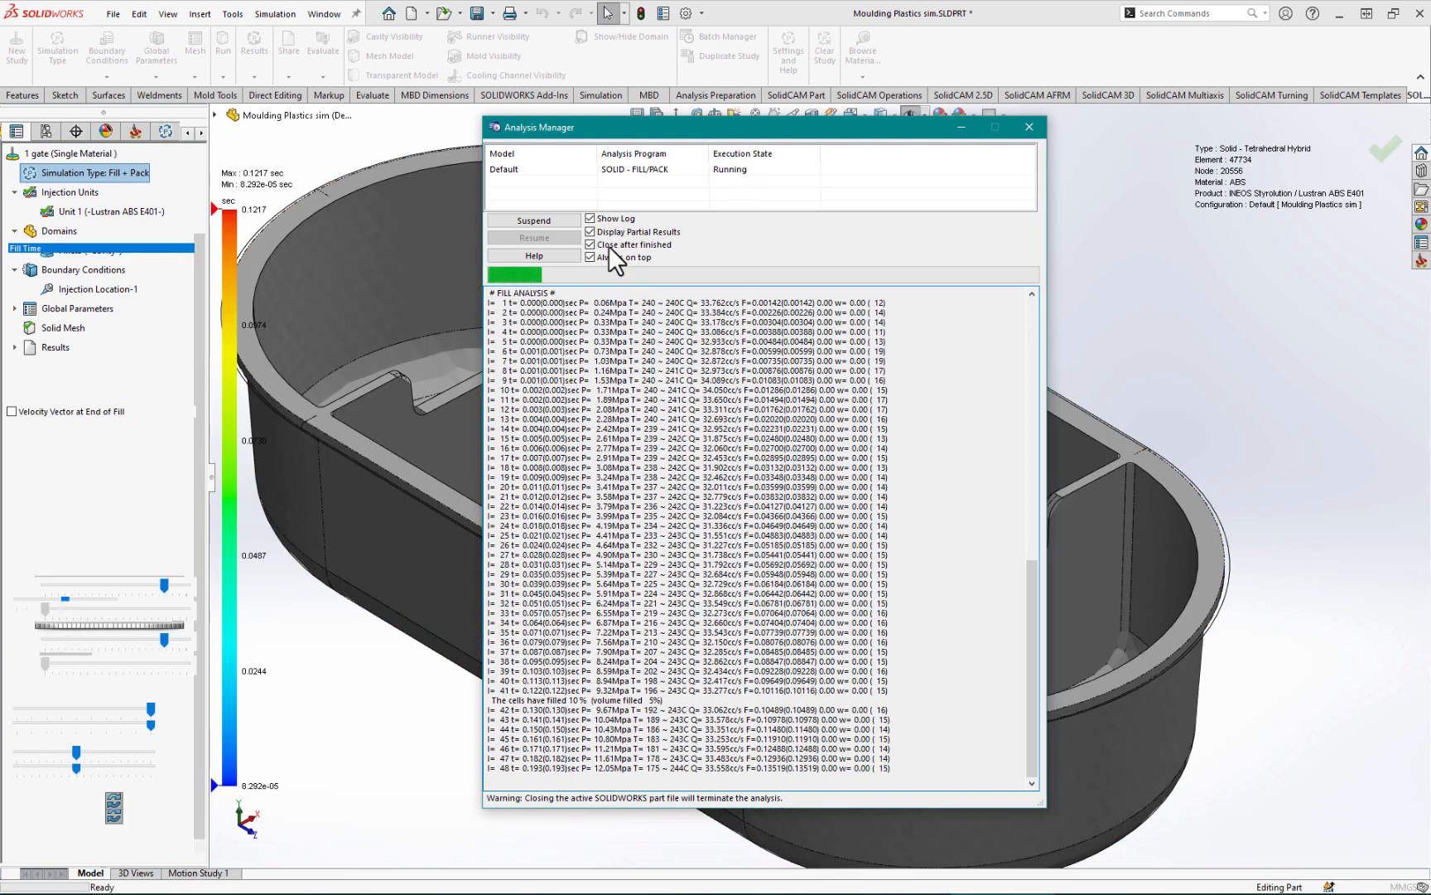
left_click_drag(578, 527, 982, 781)
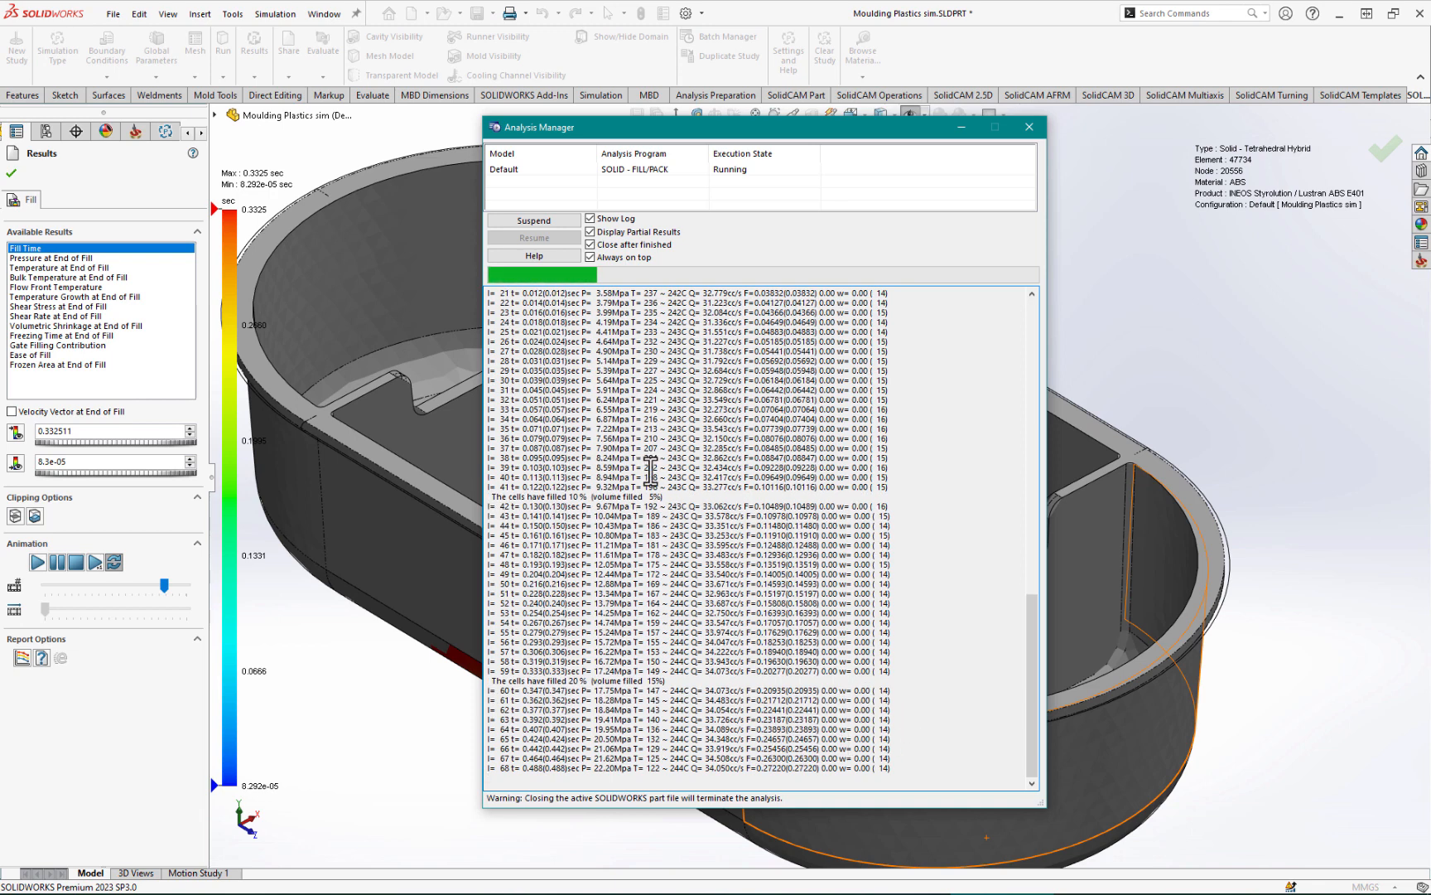
Step: Move the Analysis Manager aside to expose the partial fill plot and turn off its Close after finished option
left_click(588, 245)
left_click_drag(704, 138, 976, 155)
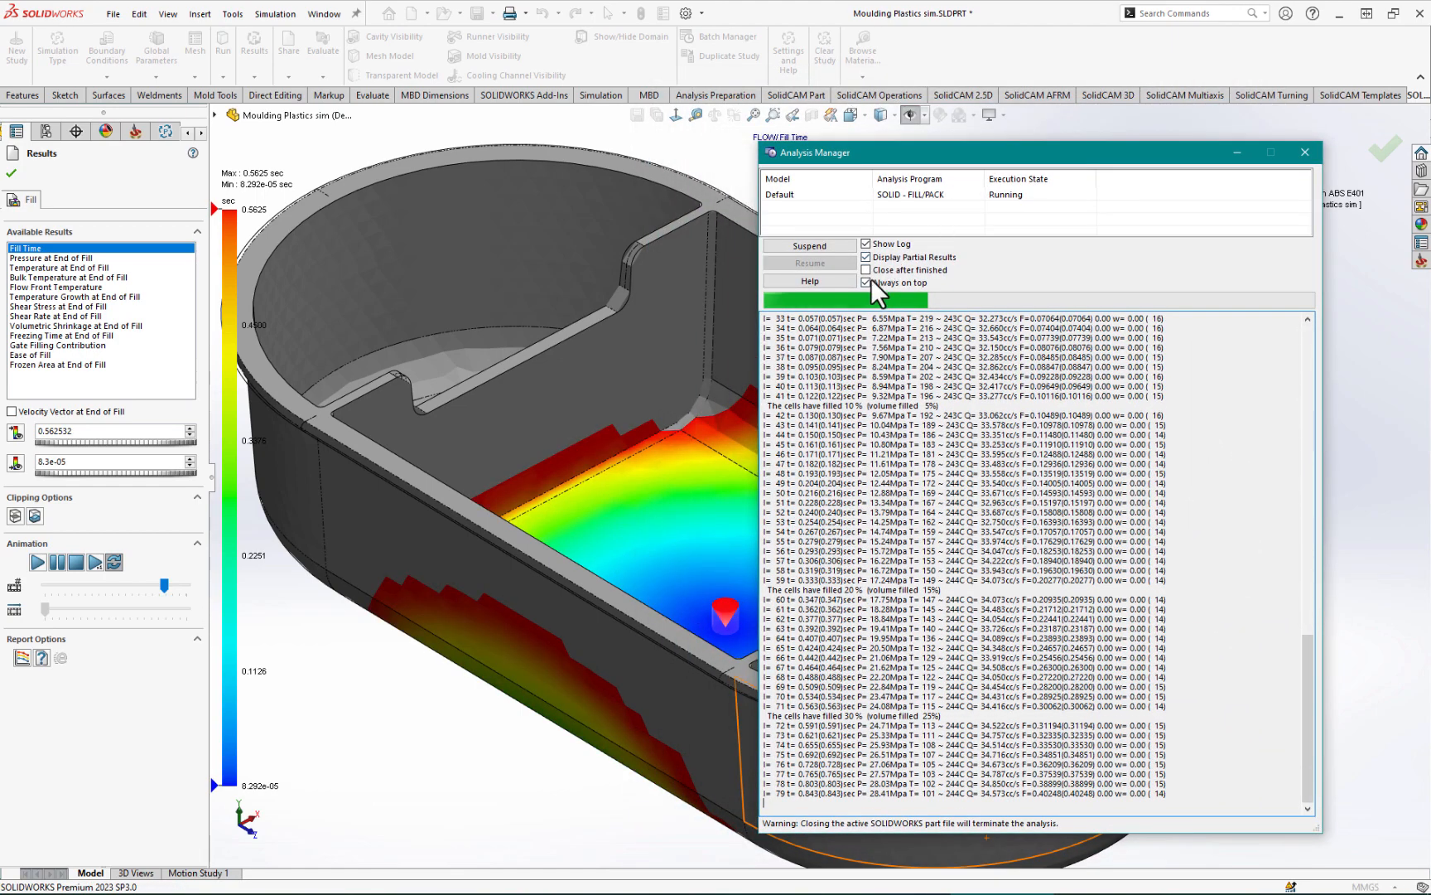
left_click(865, 269)
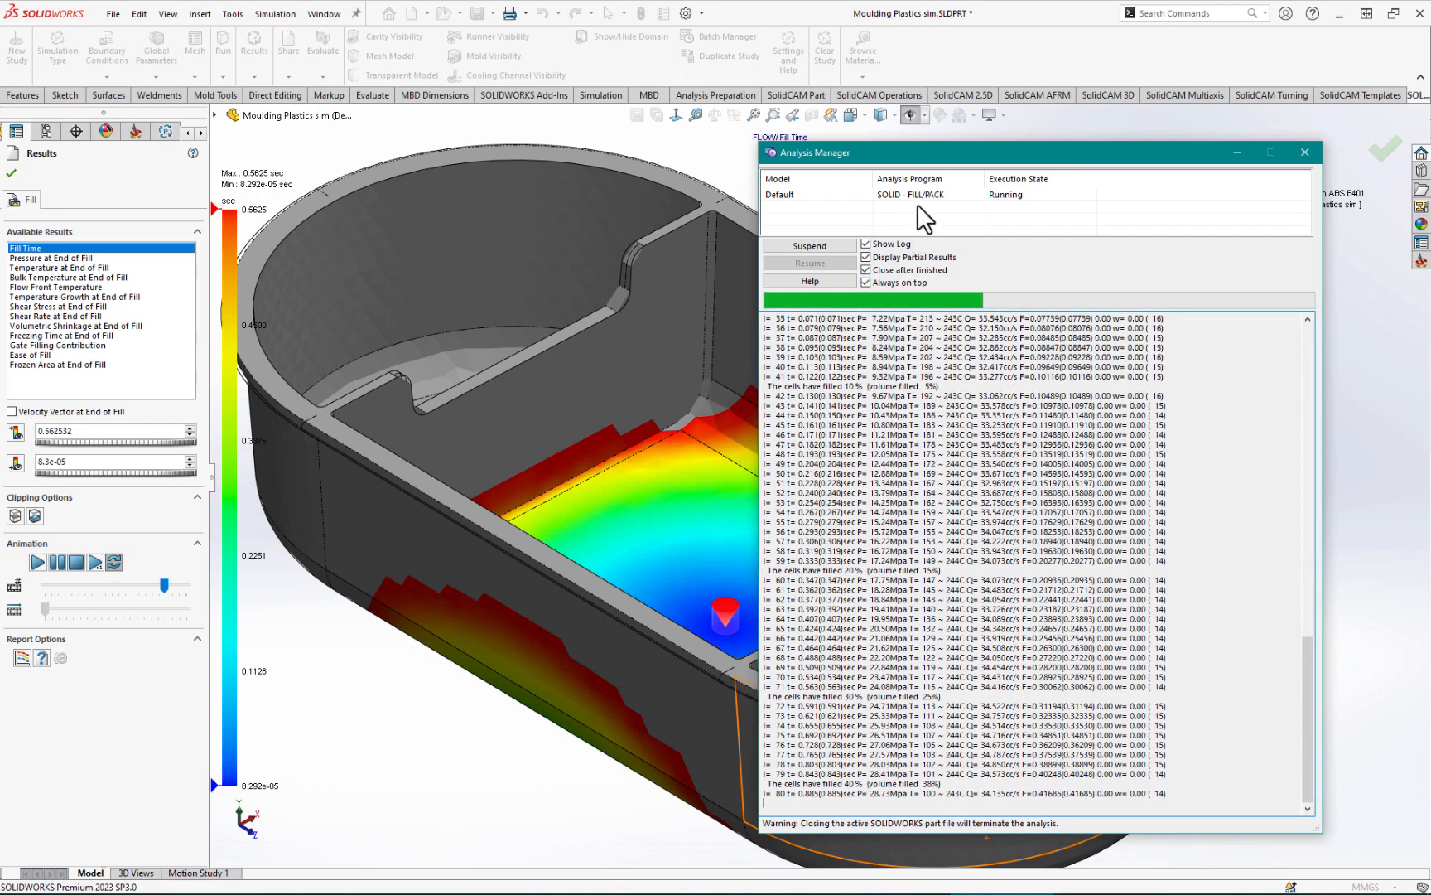
left_click_drag(876, 149, 913, 148)
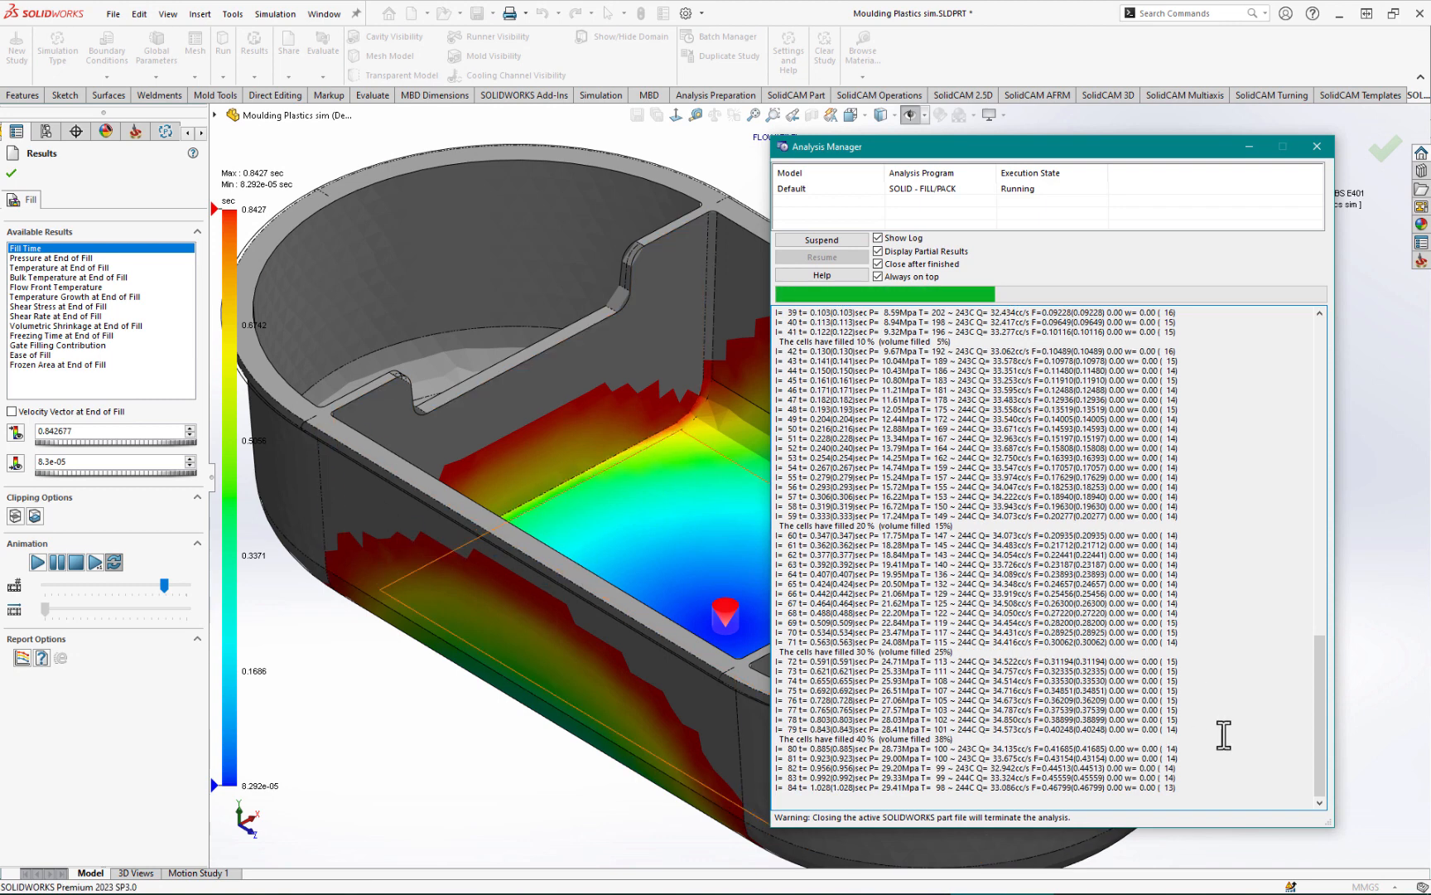
left_click_drag(1009, 700, 915, 887)
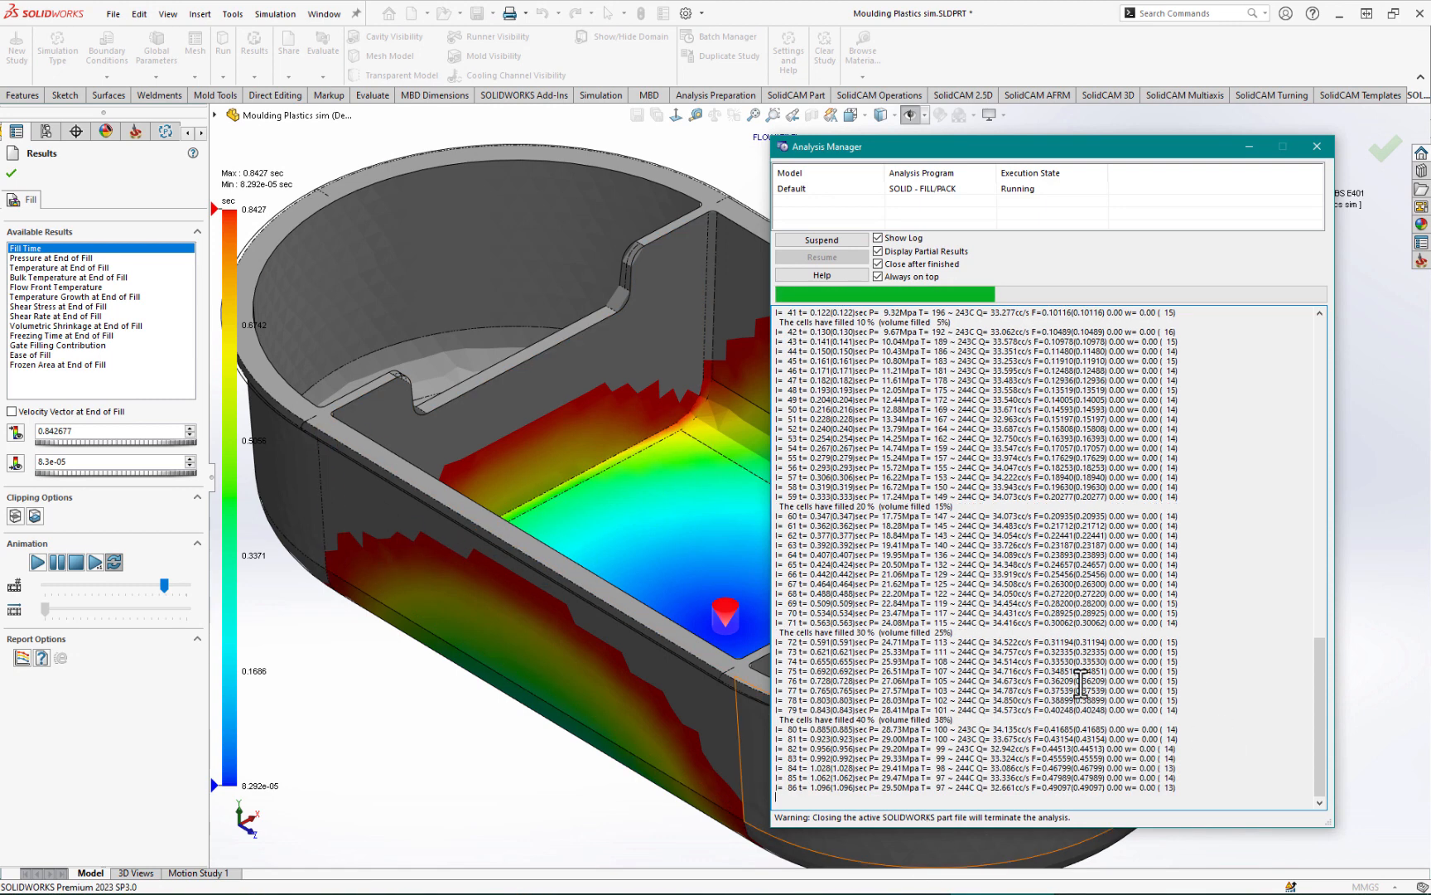
left_click(878, 264)
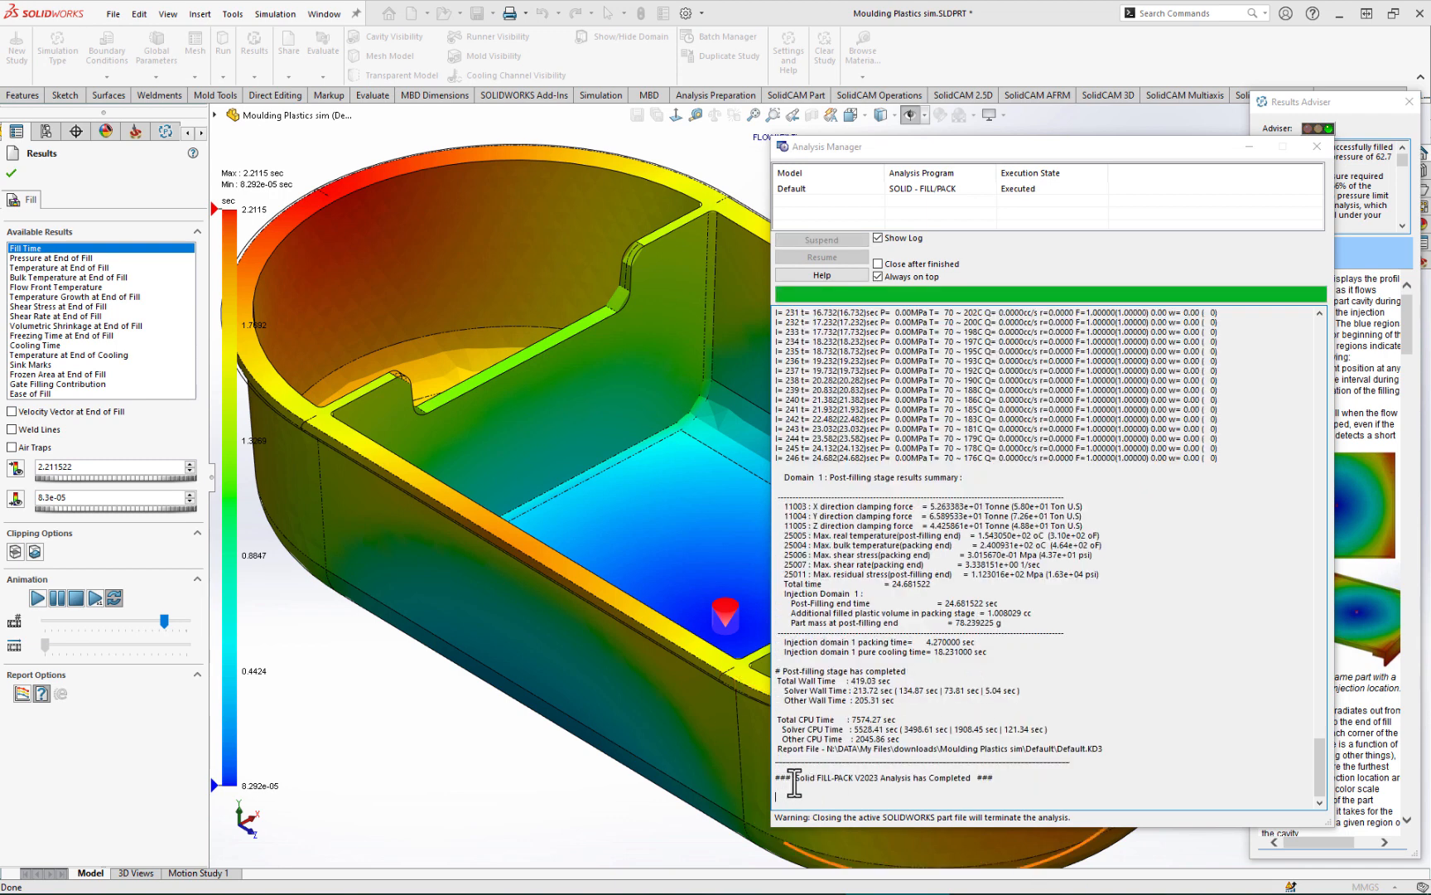
Step: Highlight the final status line of the solver log and minimize the Analysis Manager
left_click_drag(794, 779, 1006, 779)
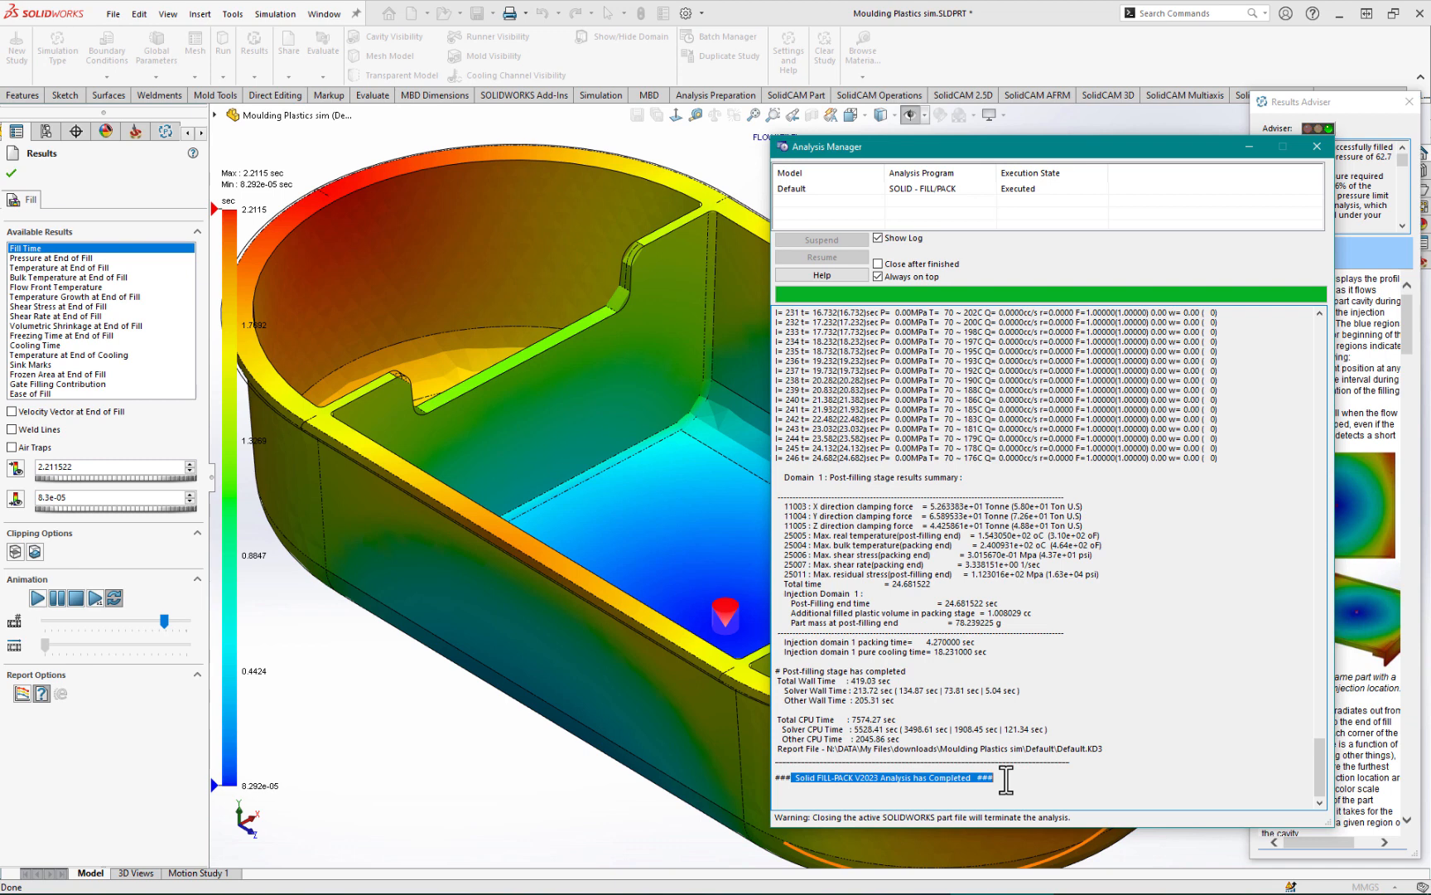
left_click(1004, 777)
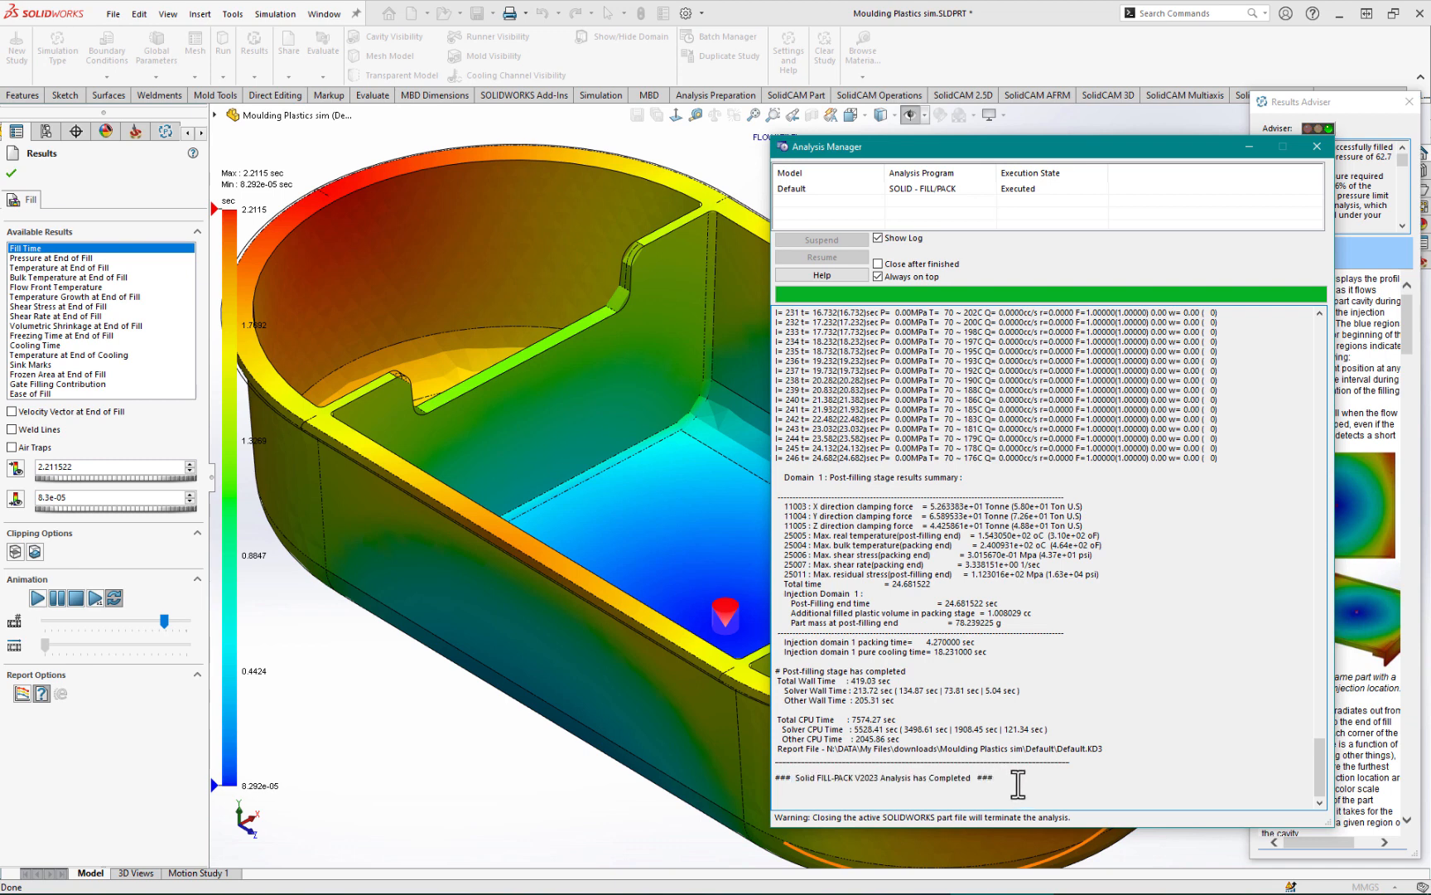
left_click_drag(994, 779, 796, 779)
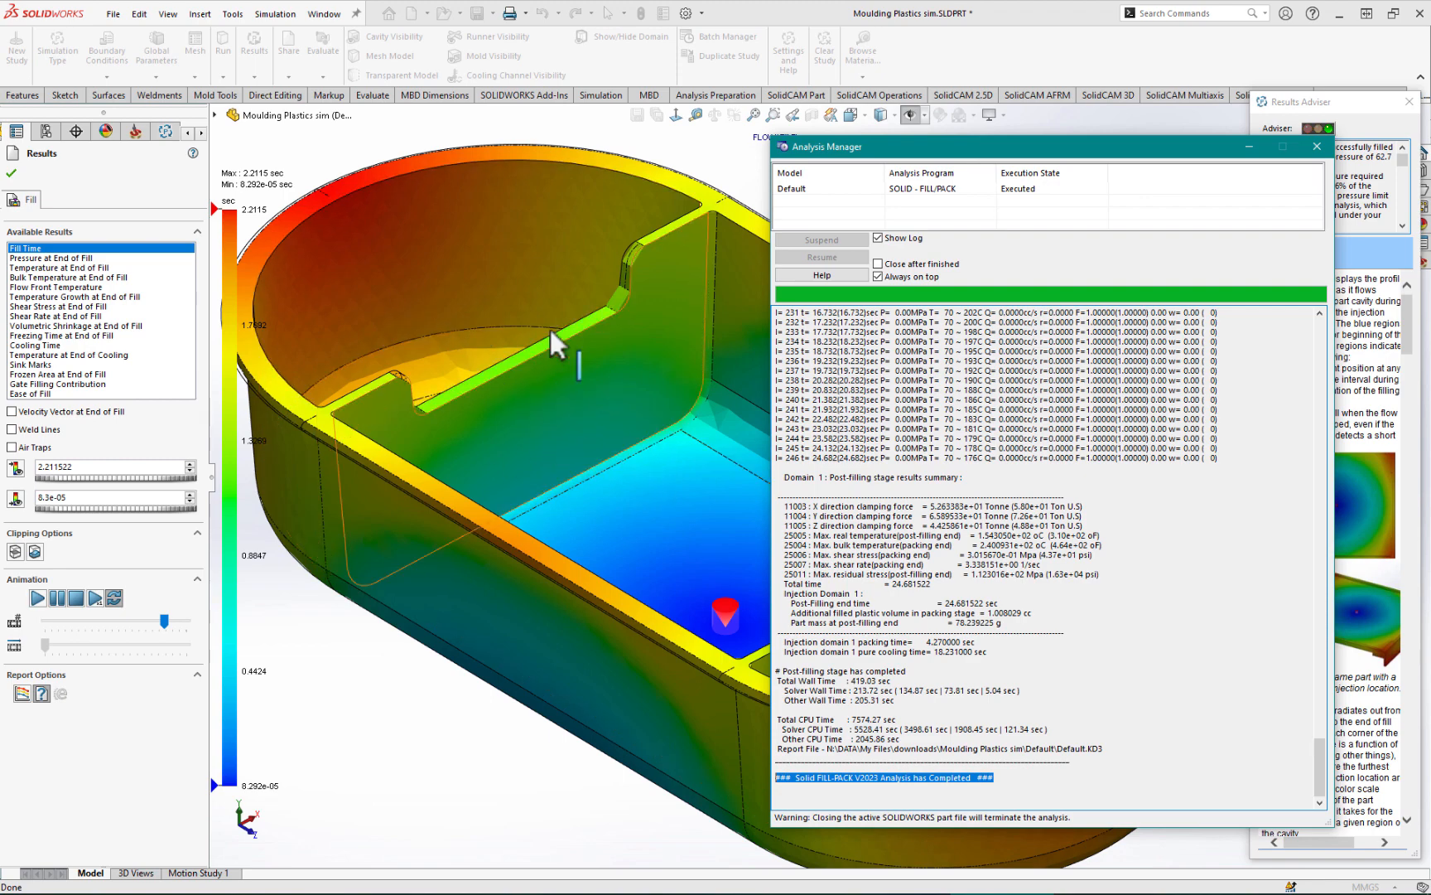
left_click_drag(942, 146, 898, 155)
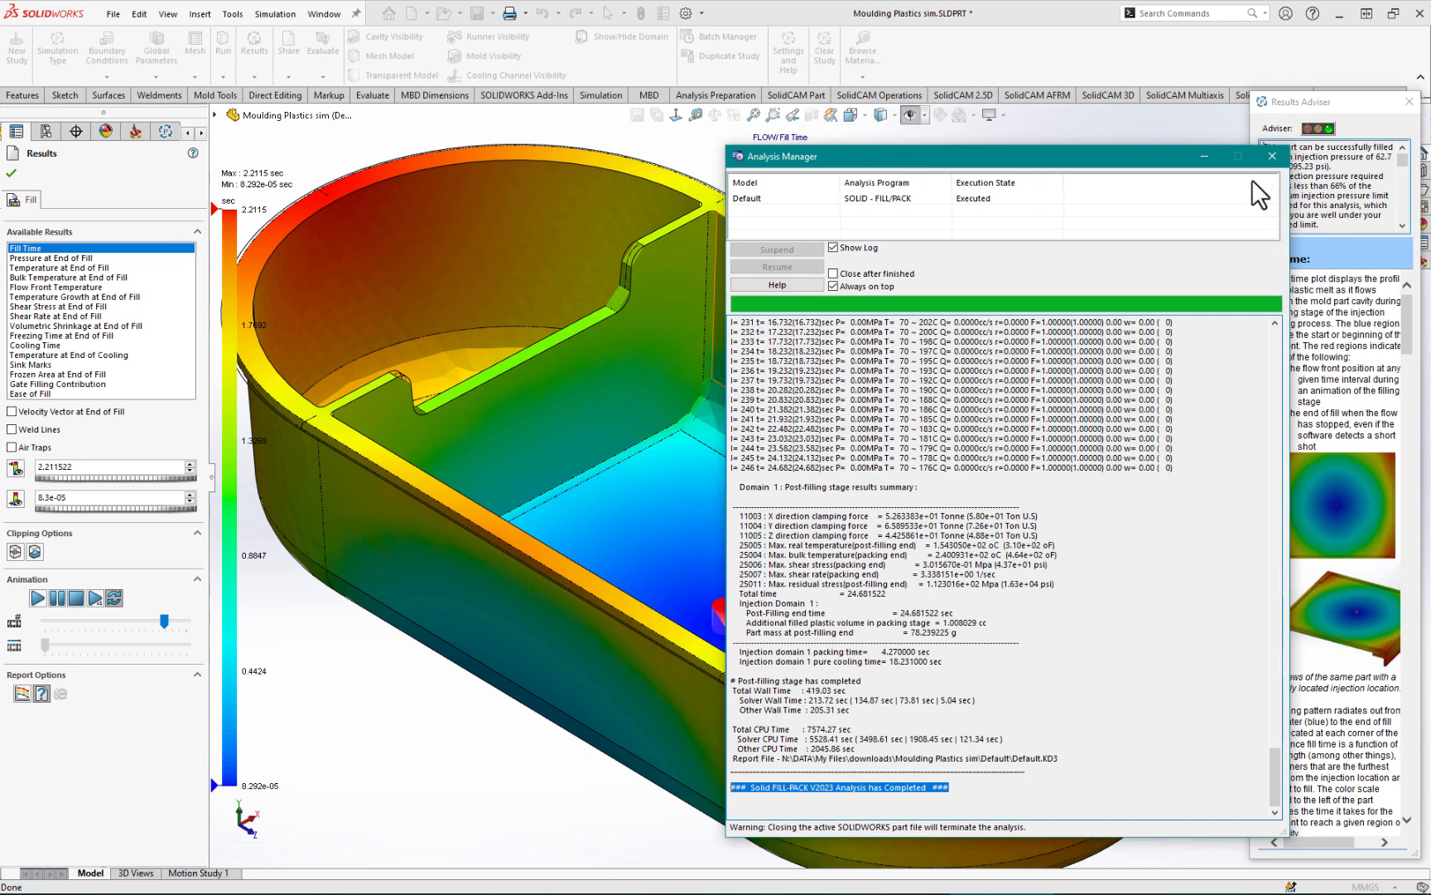
left_click(1205, 156)
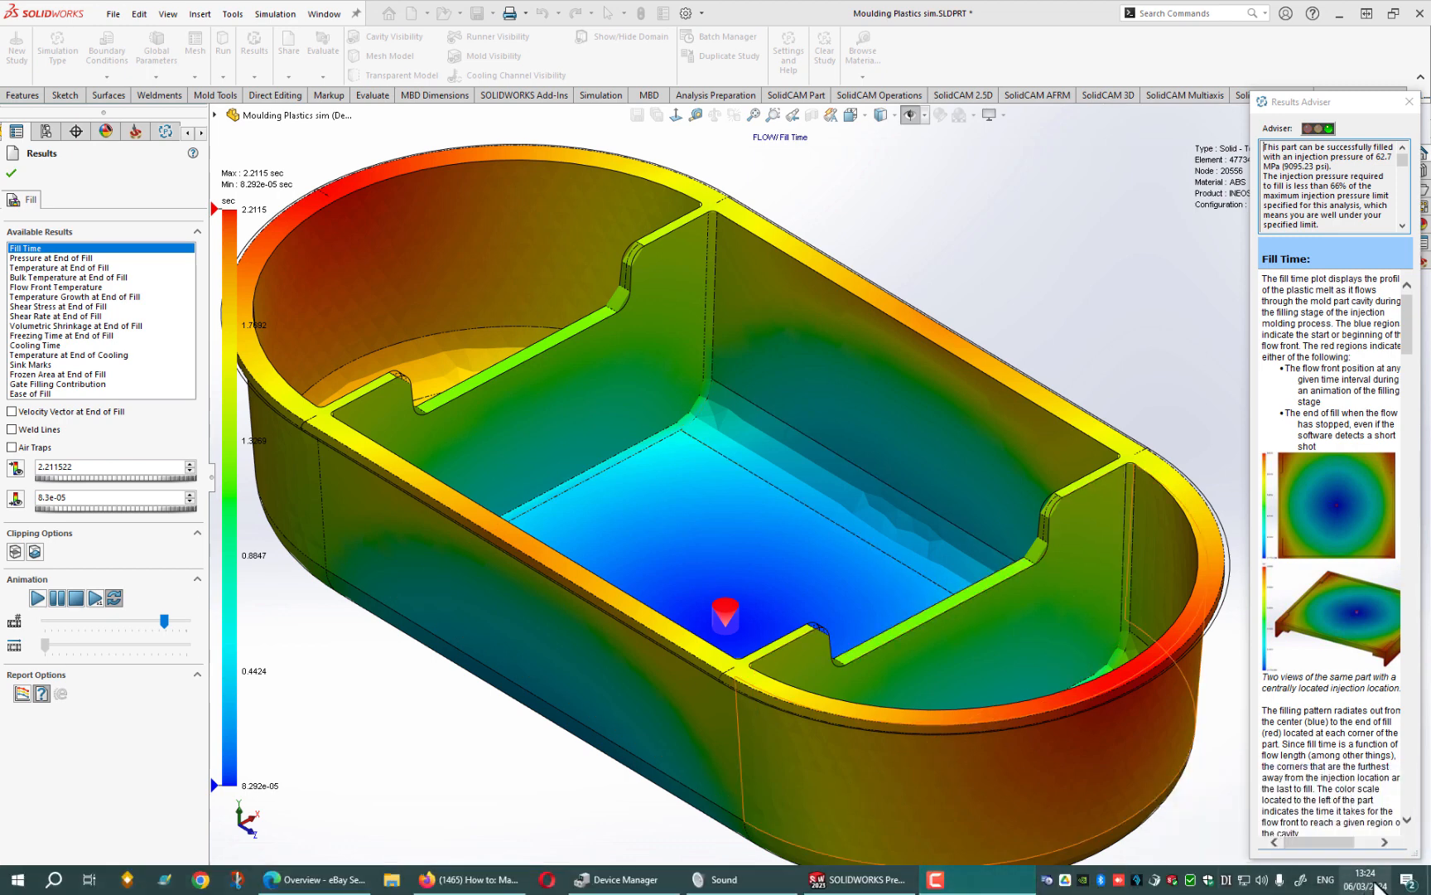
Step: Restore the Analysis Manager, check the total CPU time in its log and close the window
left_click(1047, 881)
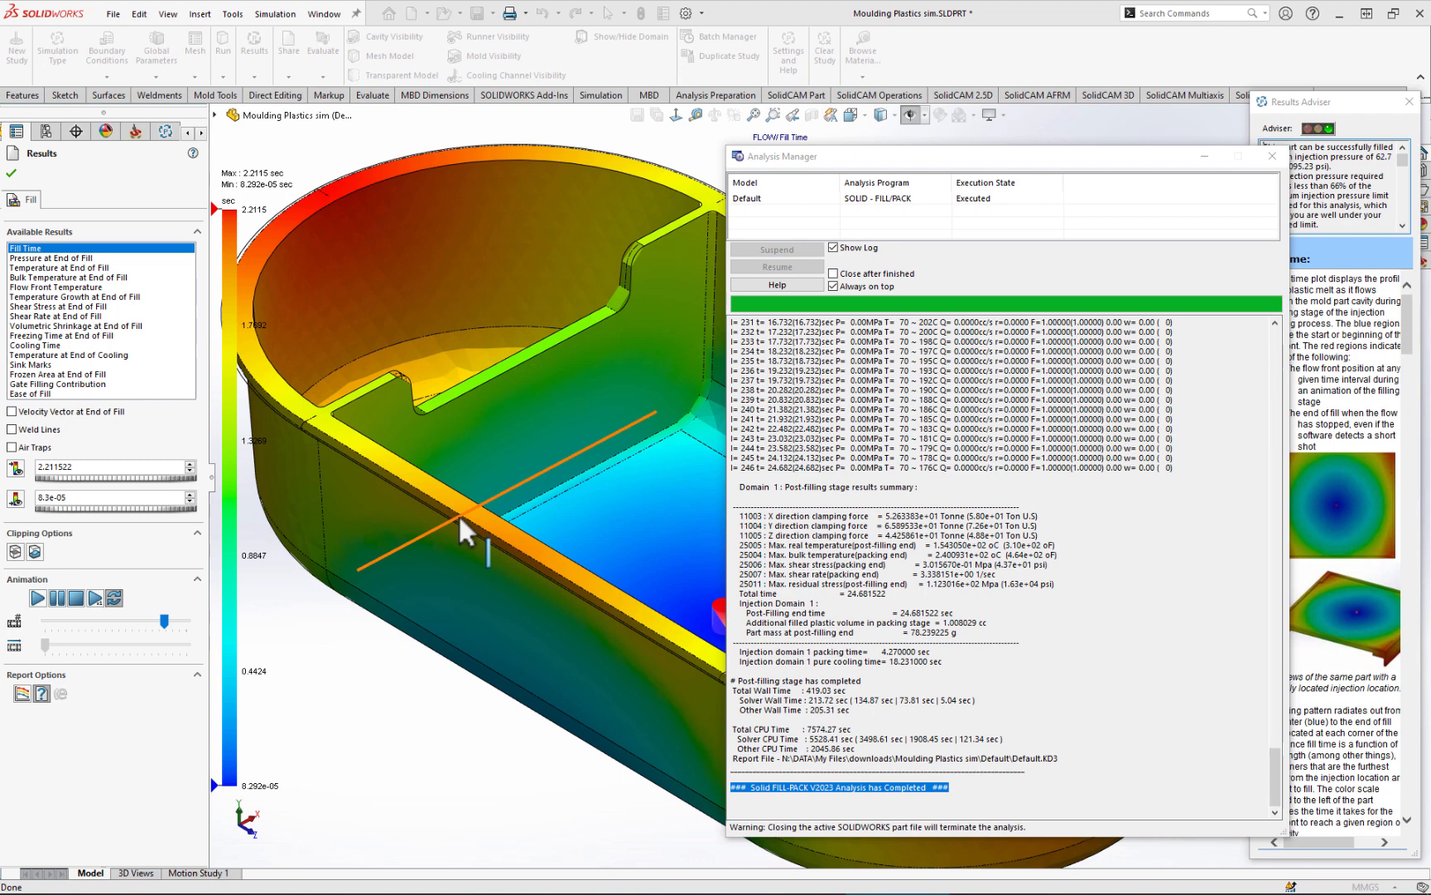
left_click(805, 727)
left_click_drag(804, 729, 849, 729)
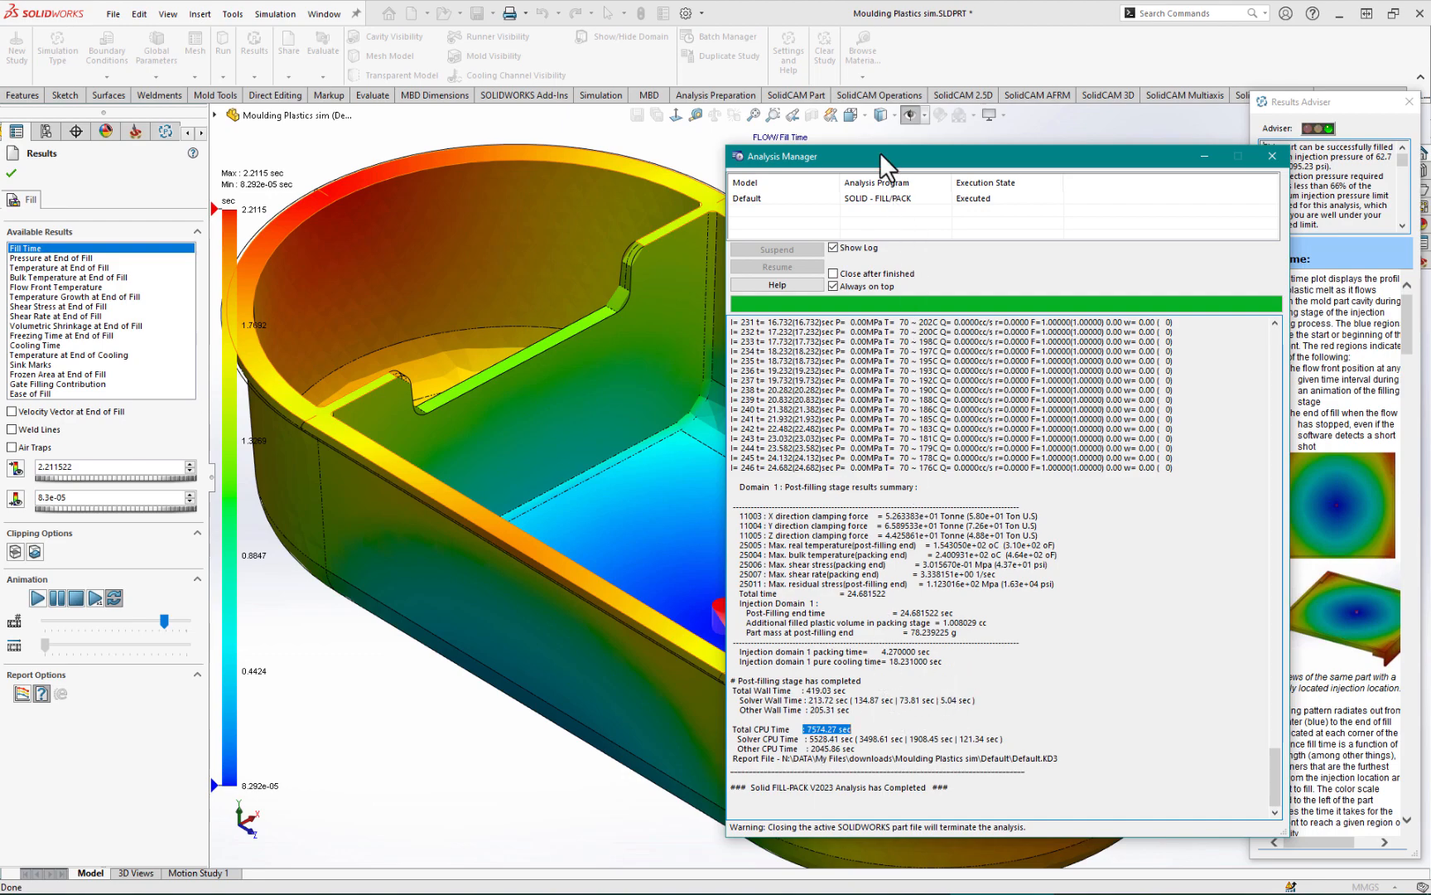
mouse_move(879, 152)
left_mouse_down()
mouse_move(913, 168)
mouse_move(883, 159)
mouse_move(872, 135)
left_mouse_up()
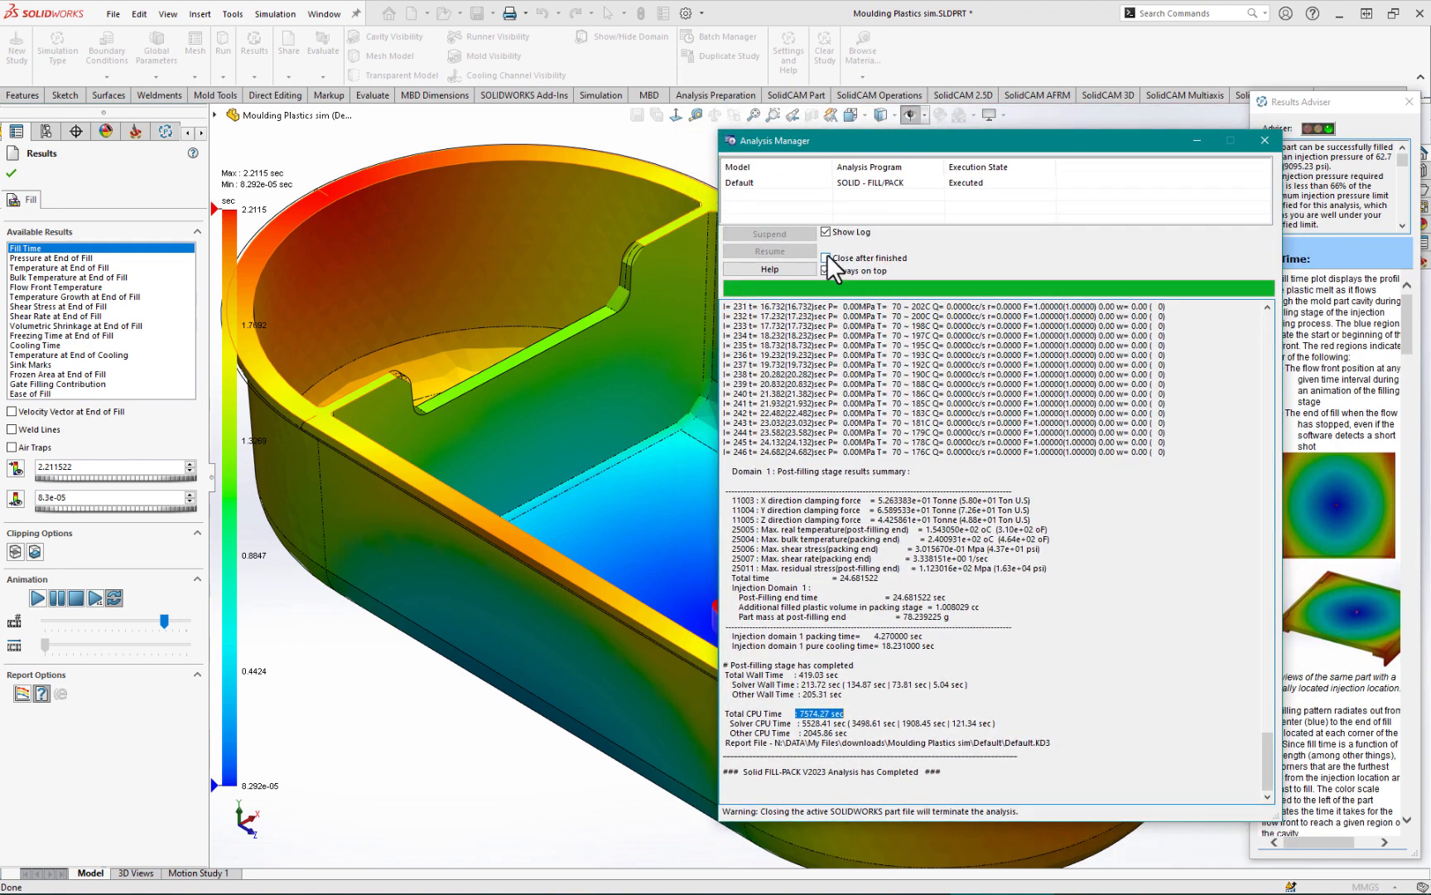
left_click_drag(870, 146, 882, 142)
scroll(958, 609, "up", 4)
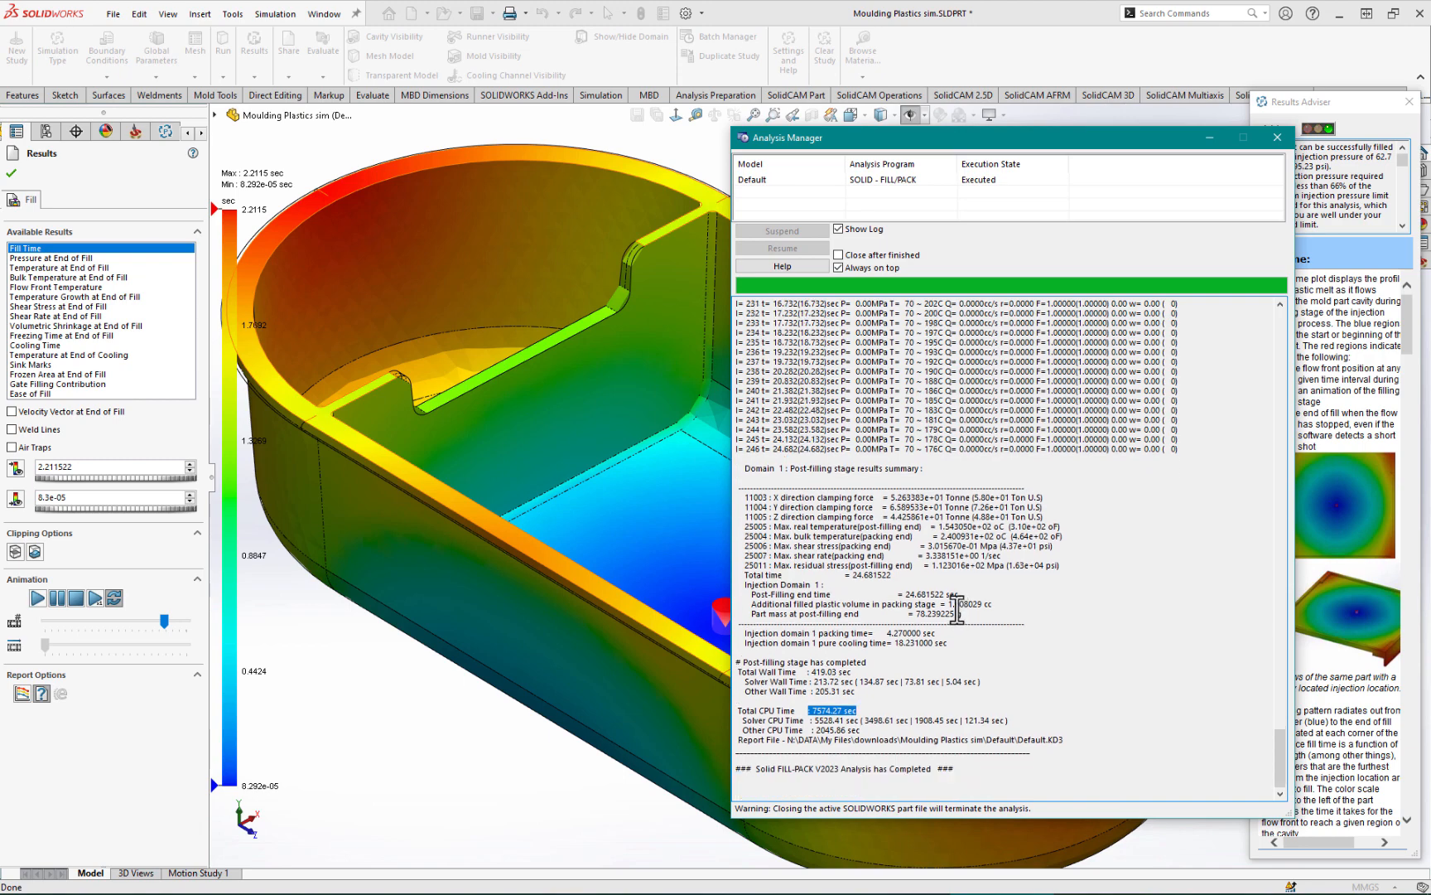
left_click(1277, 136)
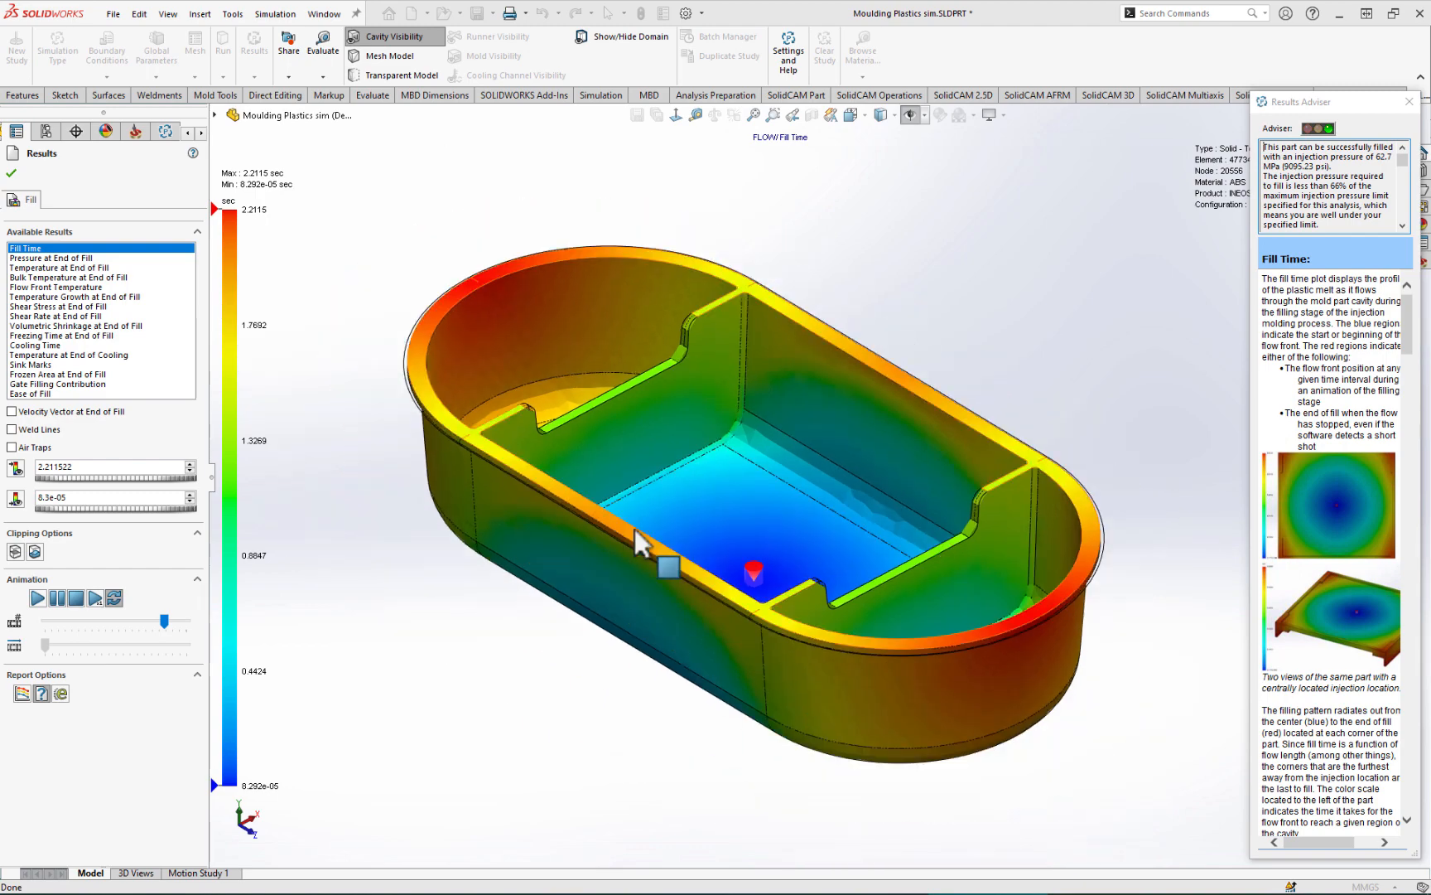
Step: Display the Ease of Fill, Gate Filling Contribution and Frozen Area at End of Fill plots in turn
mouse_move(697, 515)
middle_mouse_down()
mouse_move(715, 485)
mouse_move(680, 503)
mouse_move(659, 582)
mouse_move(672, 582)
mouse_move(686, 518)
middle_mouse_up()
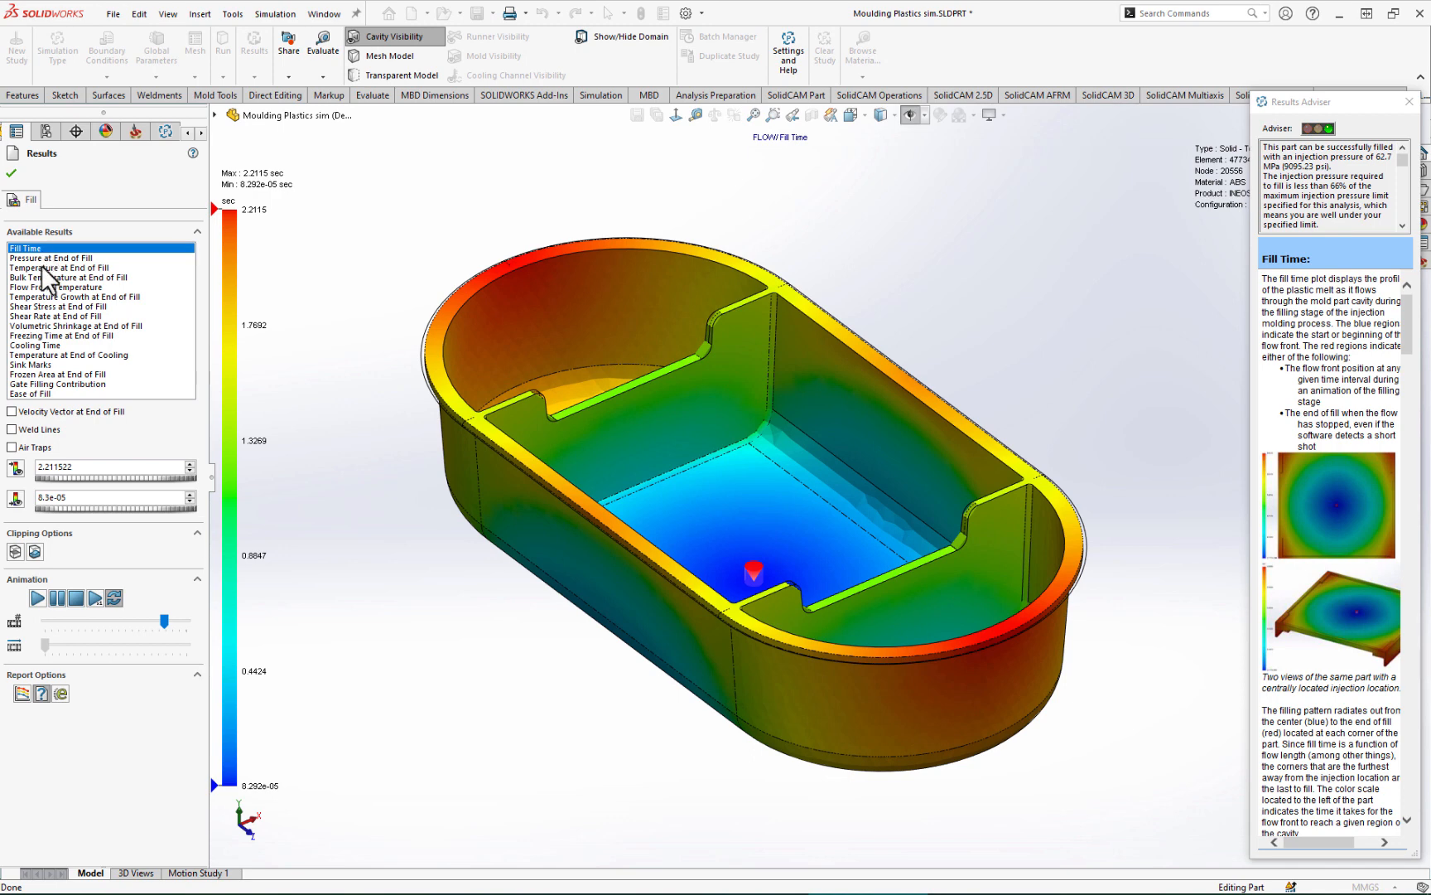
left_click(38, 393)
left_click(40, 383)
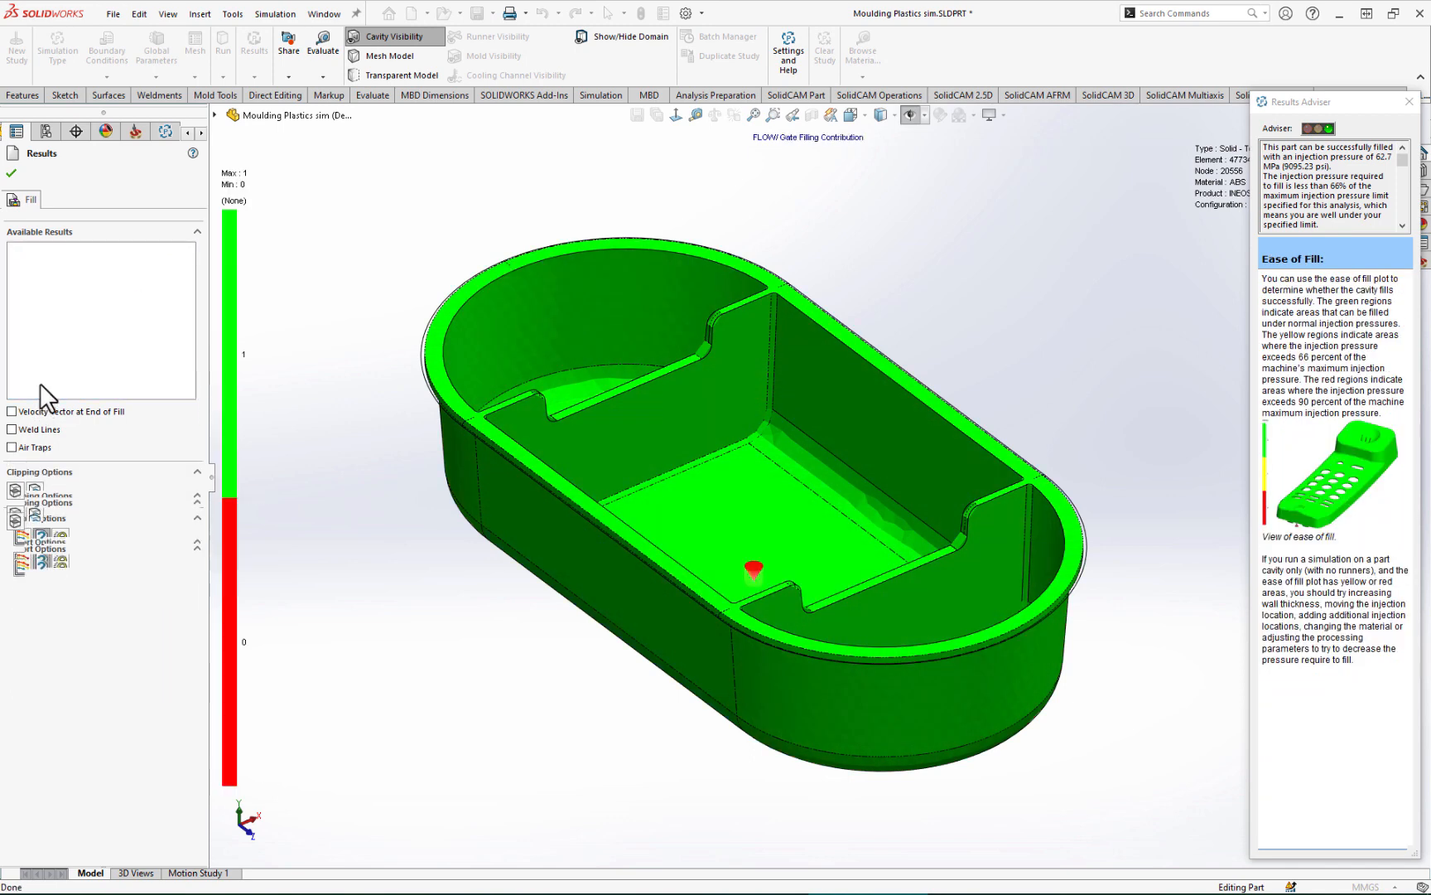
left_click(38, 373)
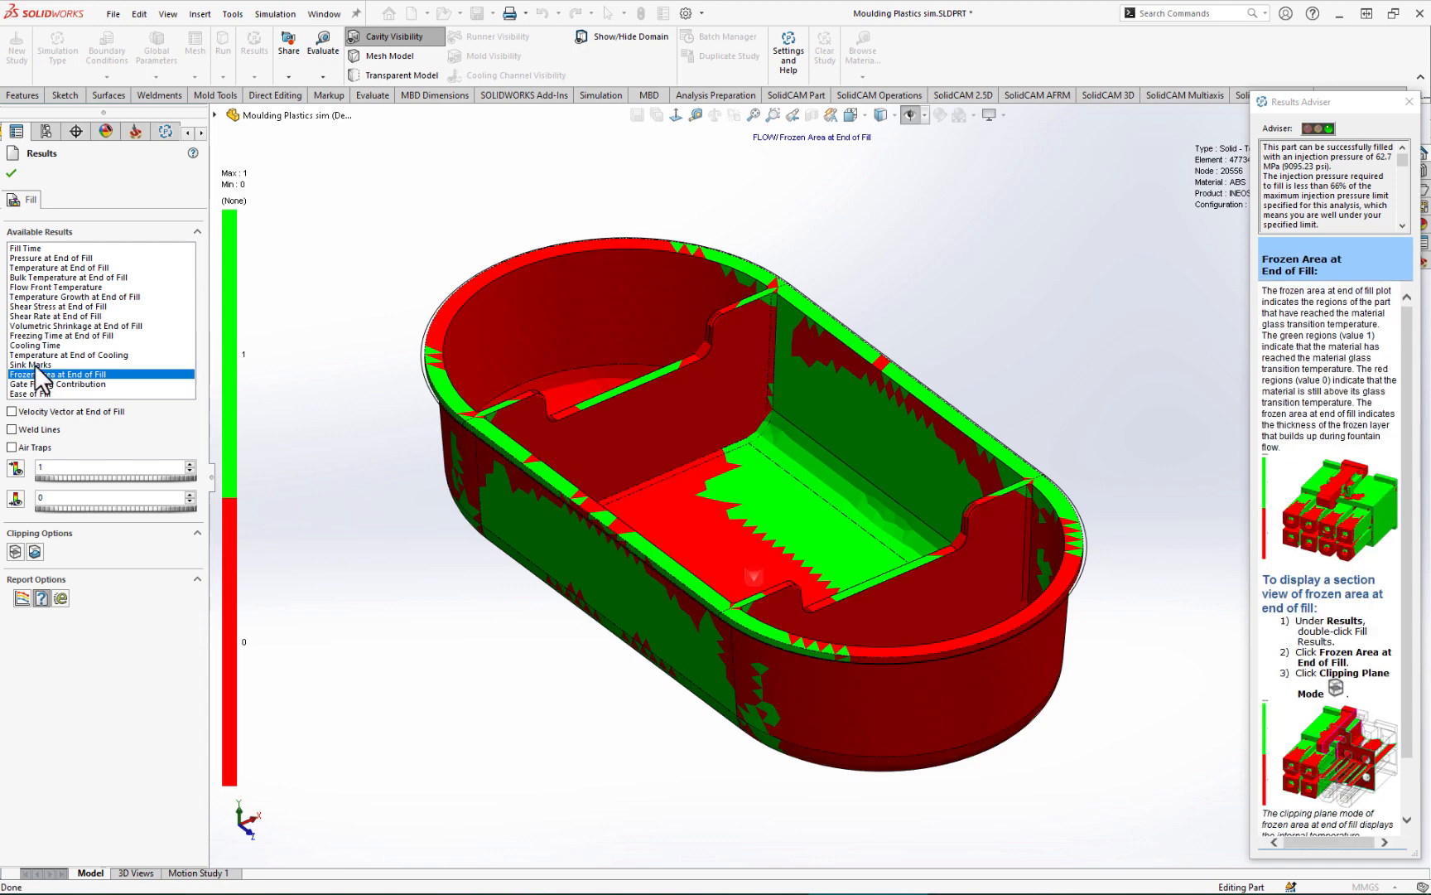
Step: Display the Sink Marks, Temperature at End of Cooling, Cooling Time and Freezing Time at End of Fill plots in turn
left_click(33, 364)
left_click(33, 355)
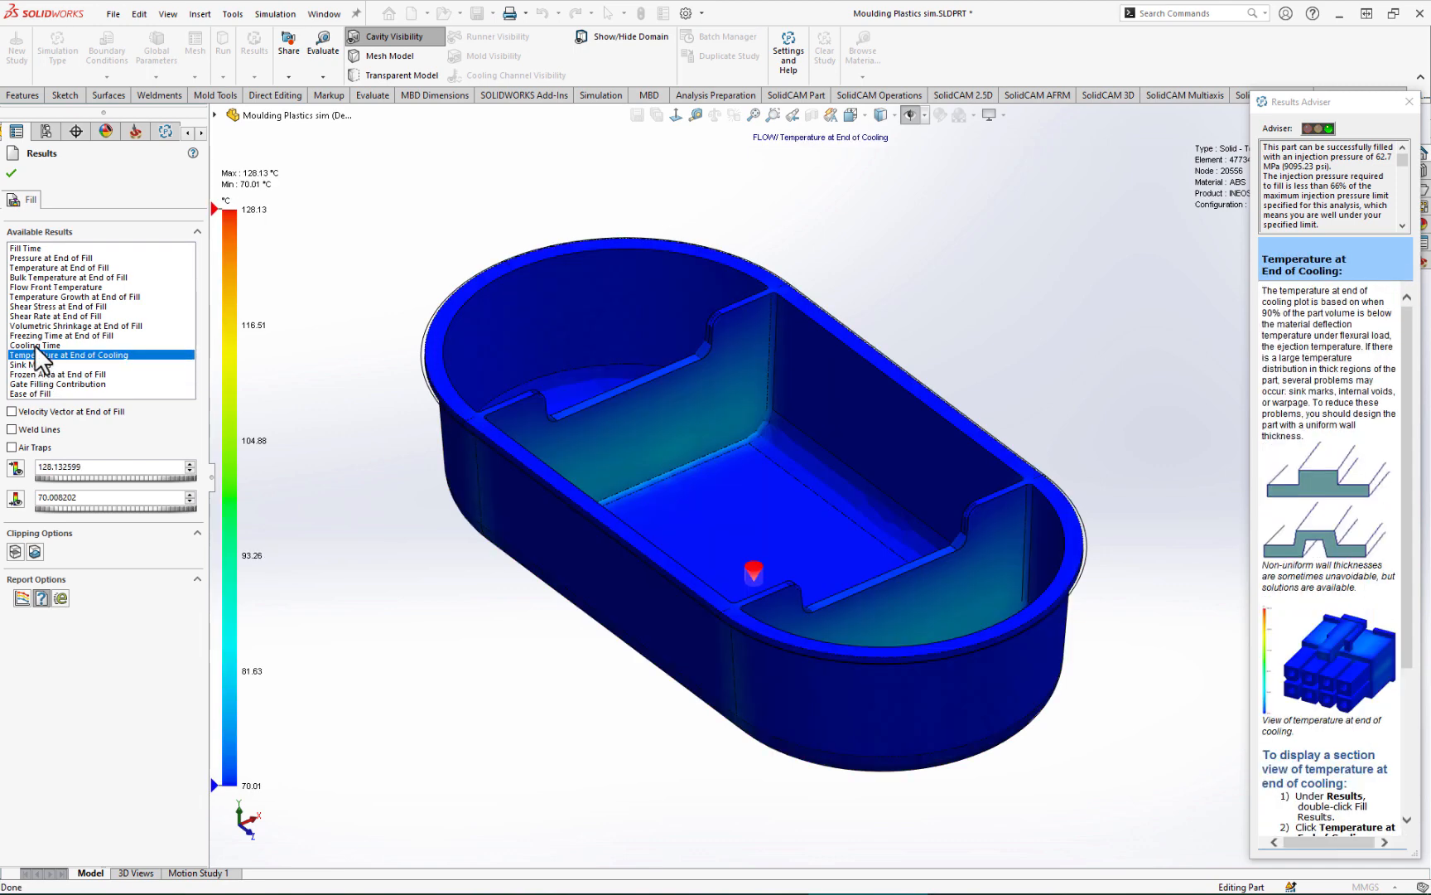
left_click(36, 346)
left_click(44, 334)
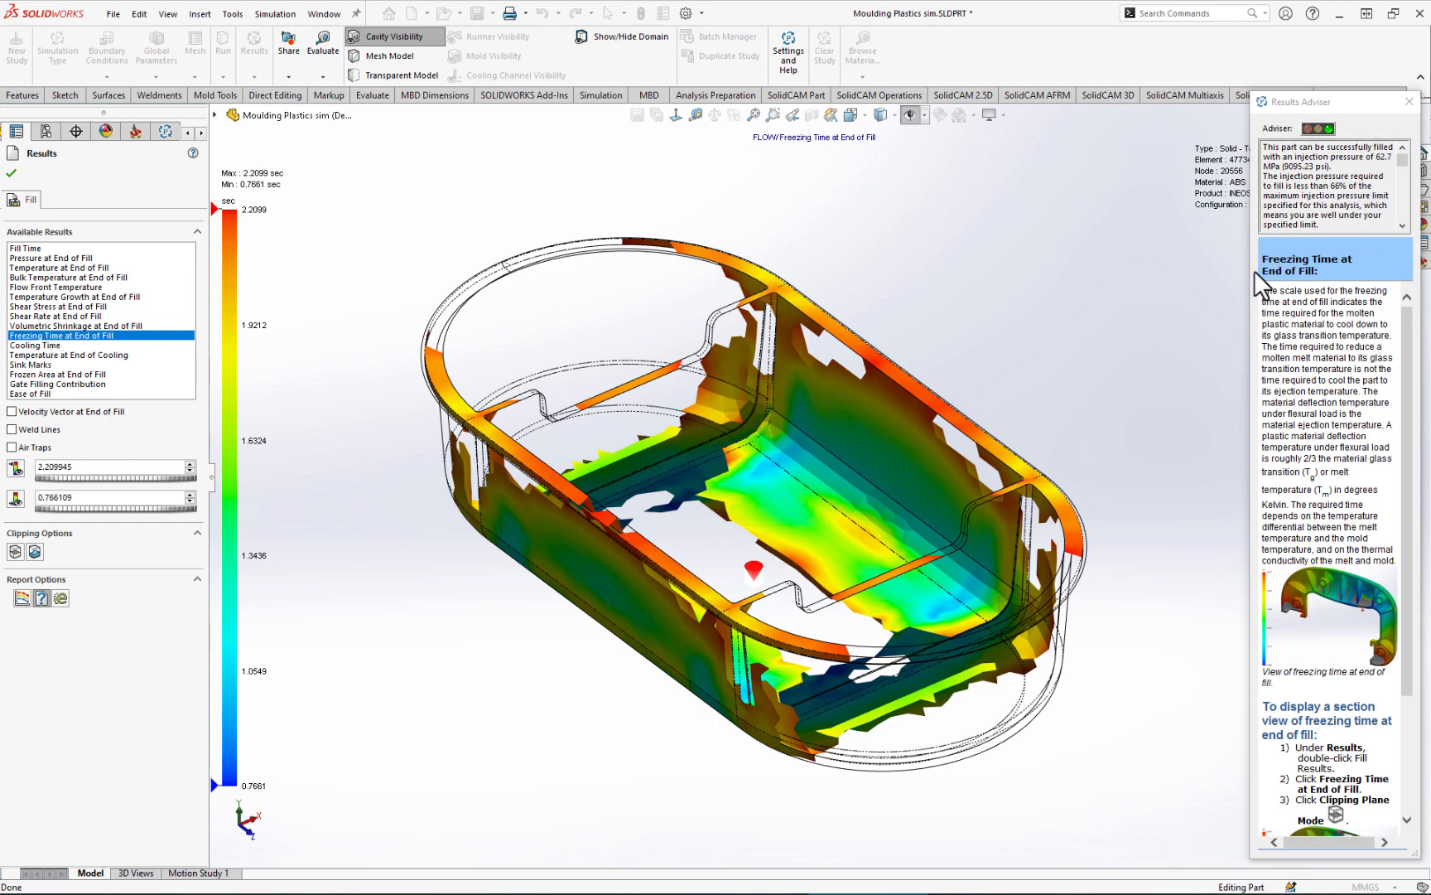
Step: Widen the Results Adviser and display the Volumetric Shrinkage at End of Fill and Shear Rate at End of Fill plots
left_click_drag(1253, 268, 1090, 279)
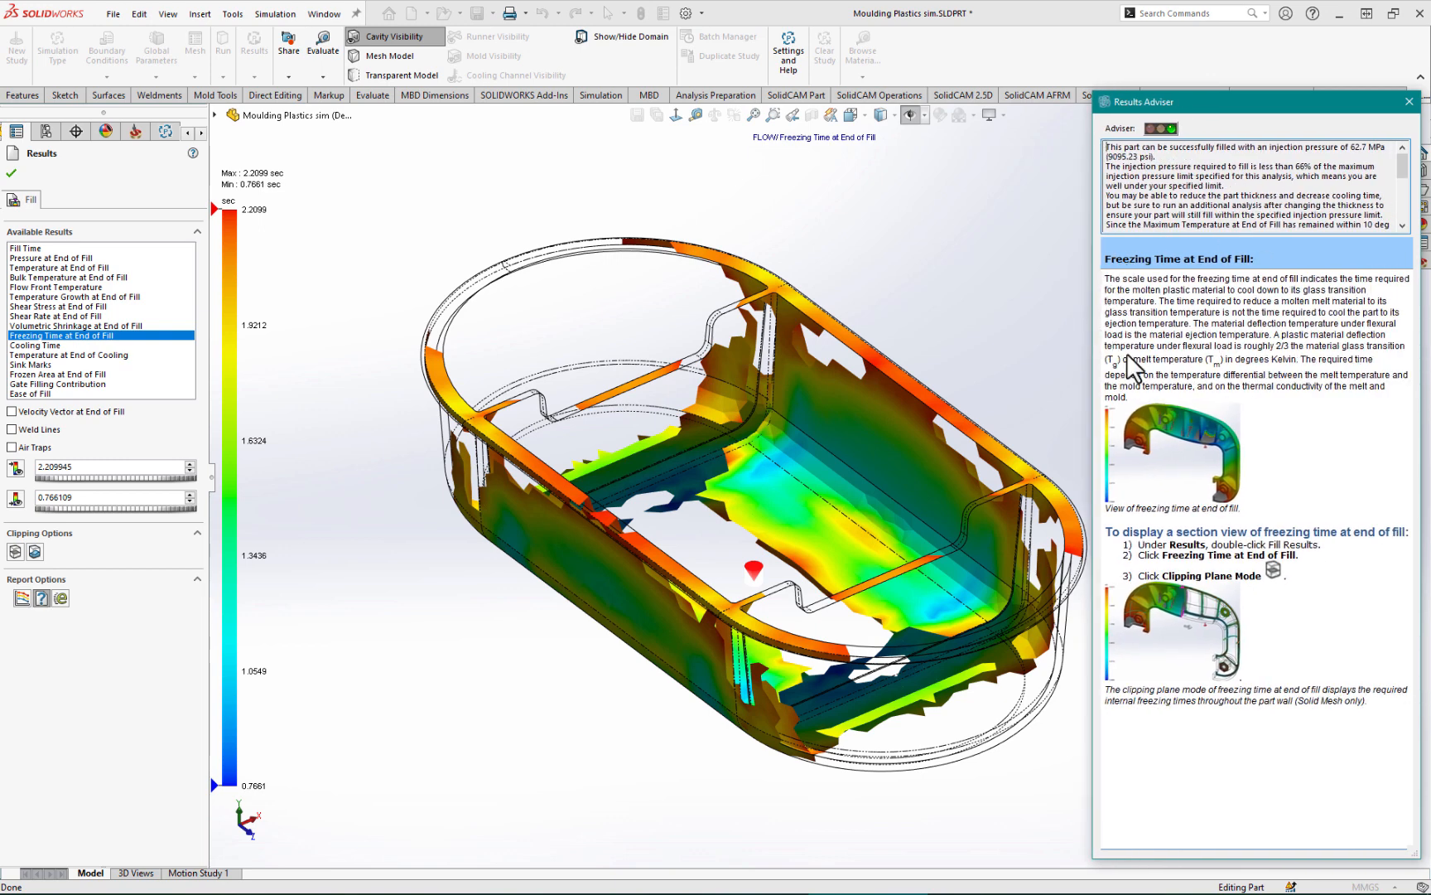
left_click(68, 323)
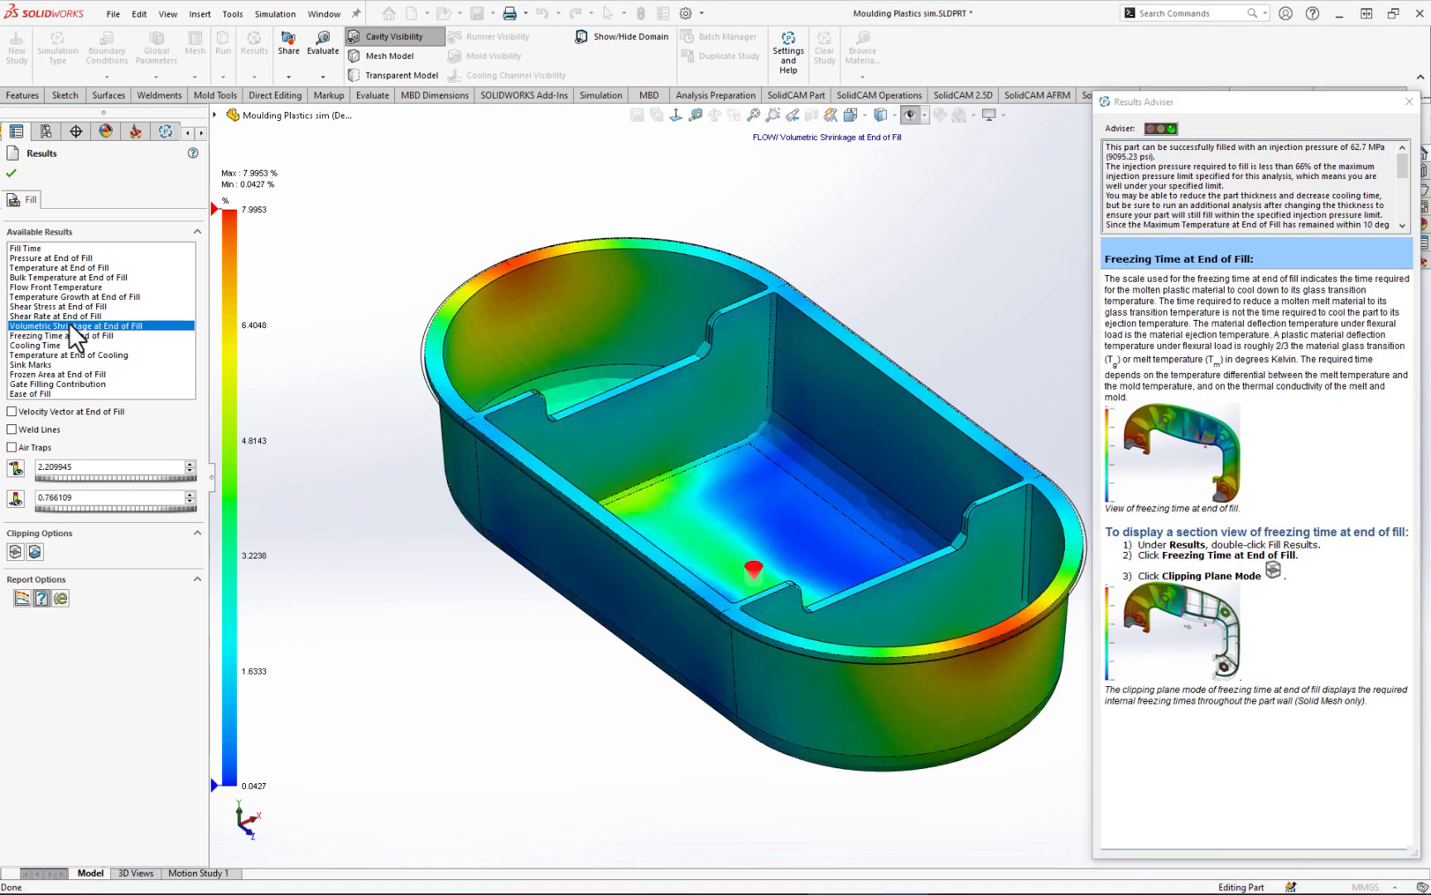
left_click(73, 316)
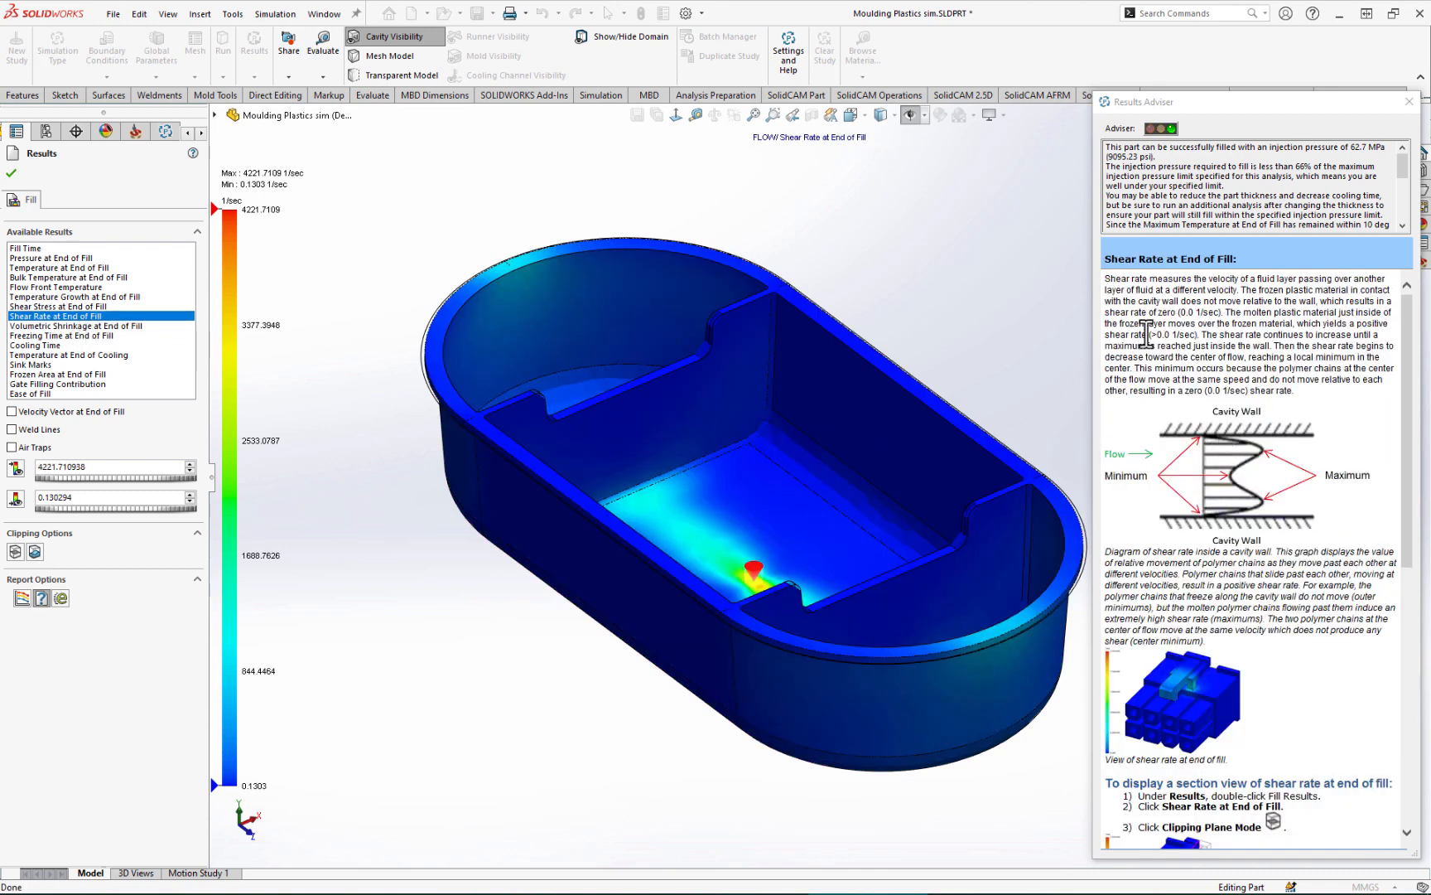
Step: Review the Results Adviser by highlighting its shear rate description and its full summary text on injection pressure and part thickness
left_click_drag(1108, 282, 1393, 631)
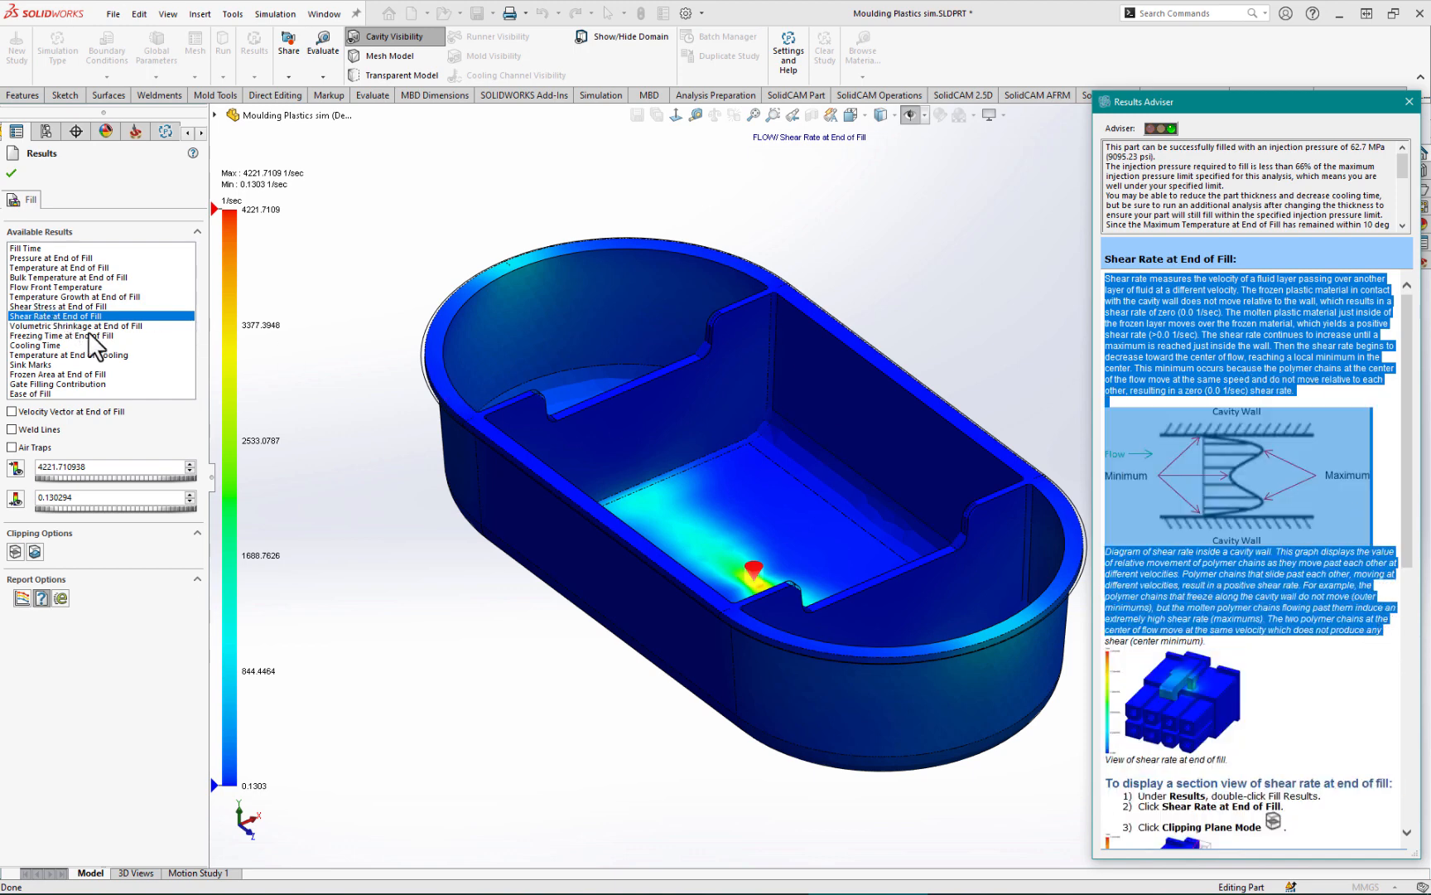
left_click(1252, 332)
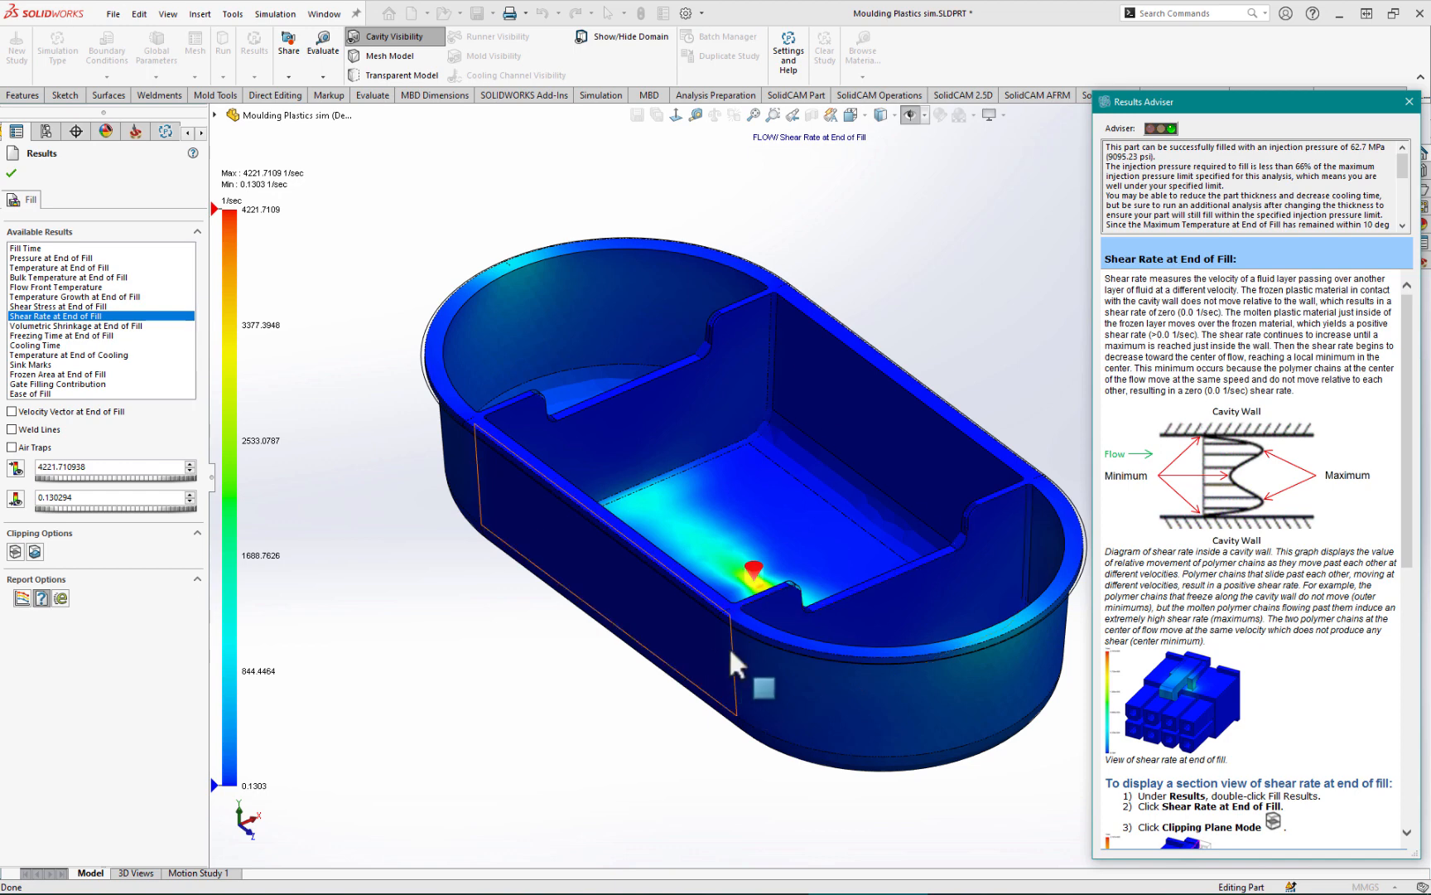
middle_click_drag(732, 661, 774, 601)
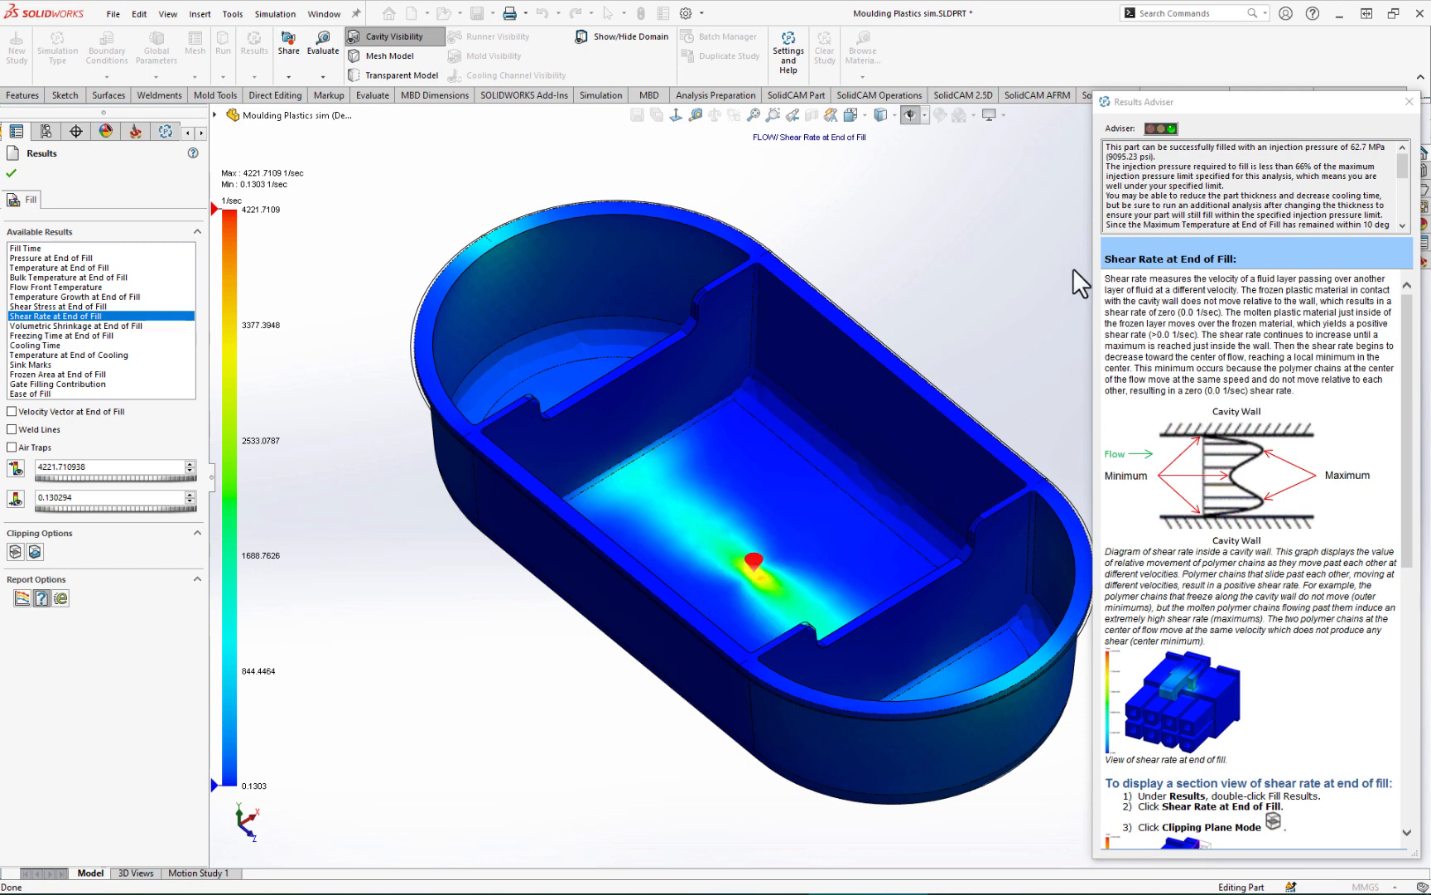
left_click_drag(1106, 150, 1395, 234)
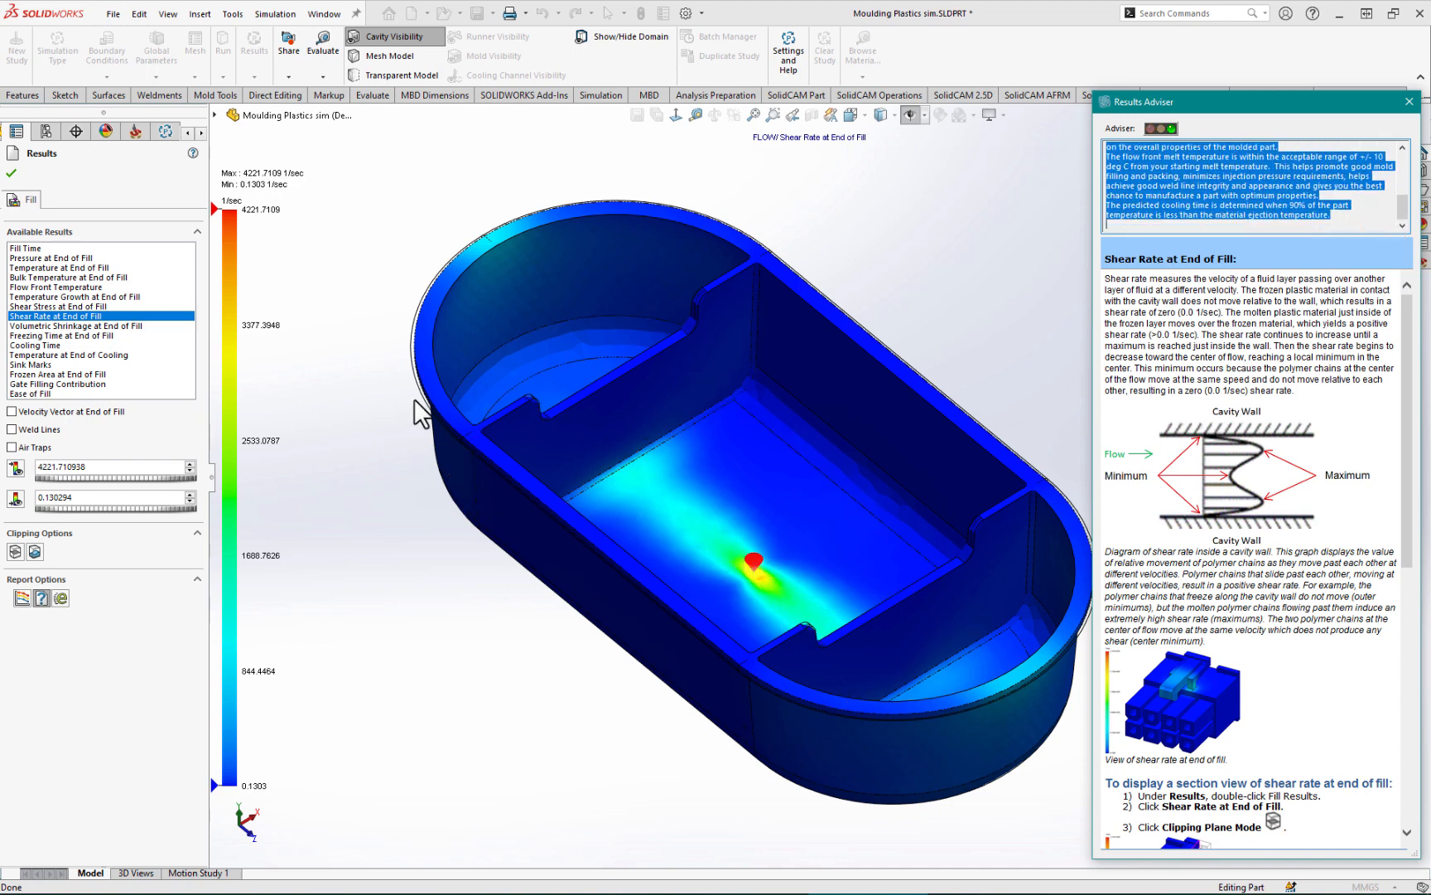
left_click_drag(1108, 281, 1384, 845)
scroll(1344, 762, "up", 10)
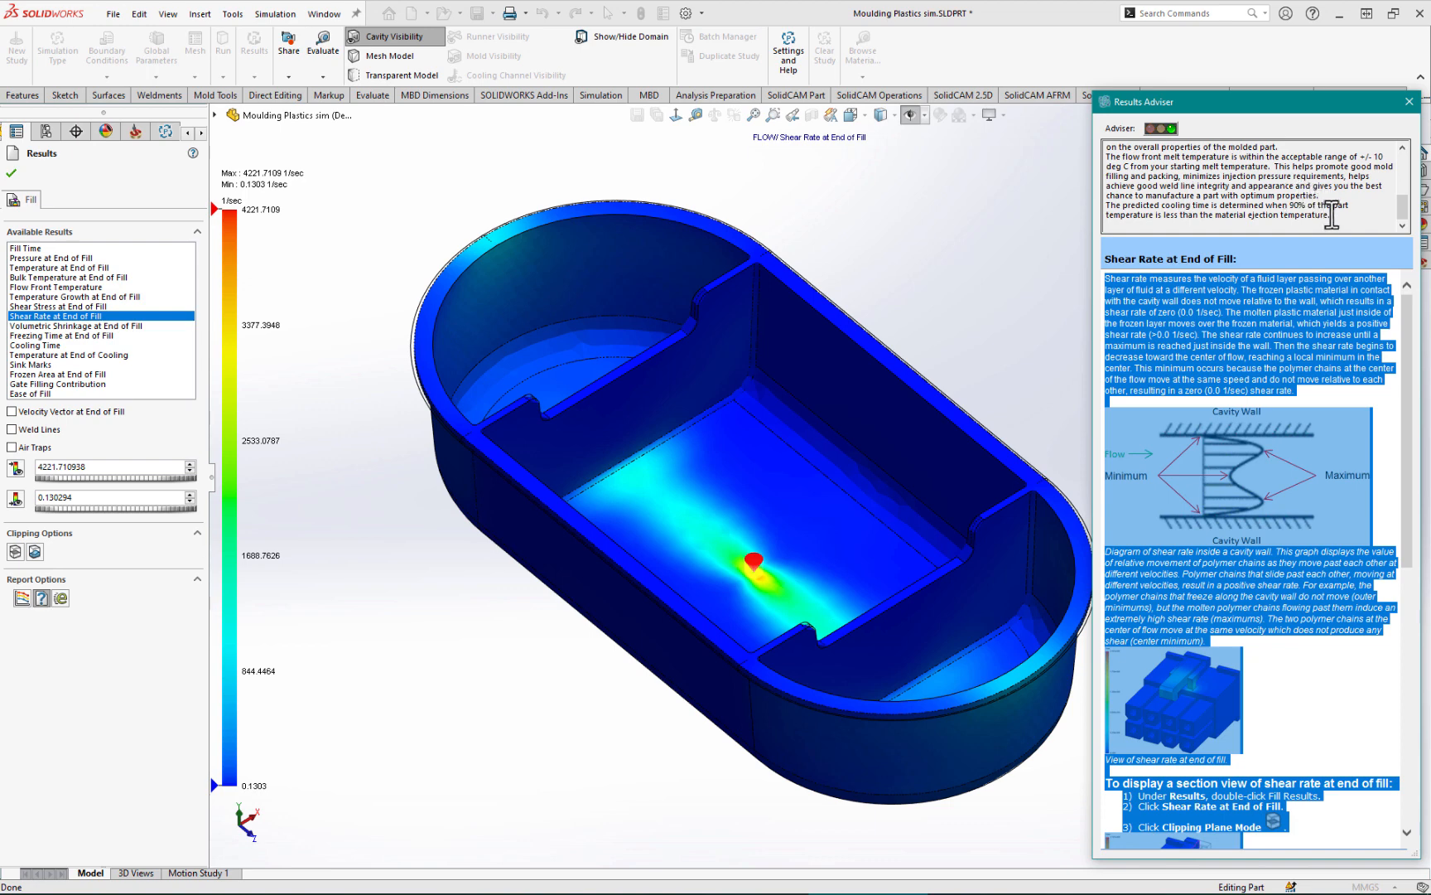
left_click(1276, 221)
left_click_drag(1276, 222, 1100, 121)
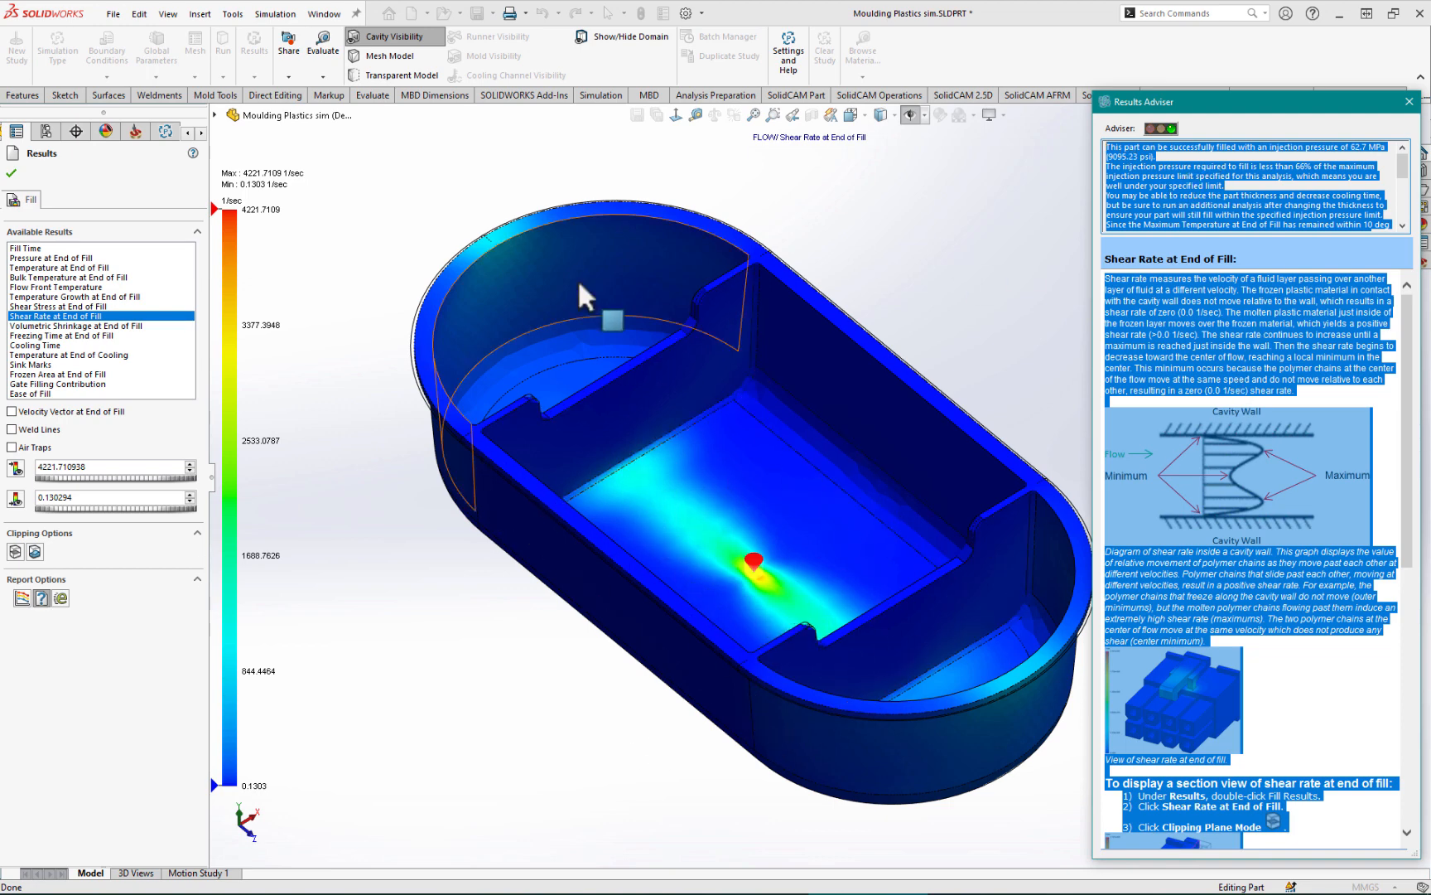
Step: Display the Shear Stress at End of Fill plot, highlight the adviser's part thickness advice and close the fill results
left_click(56, 306)
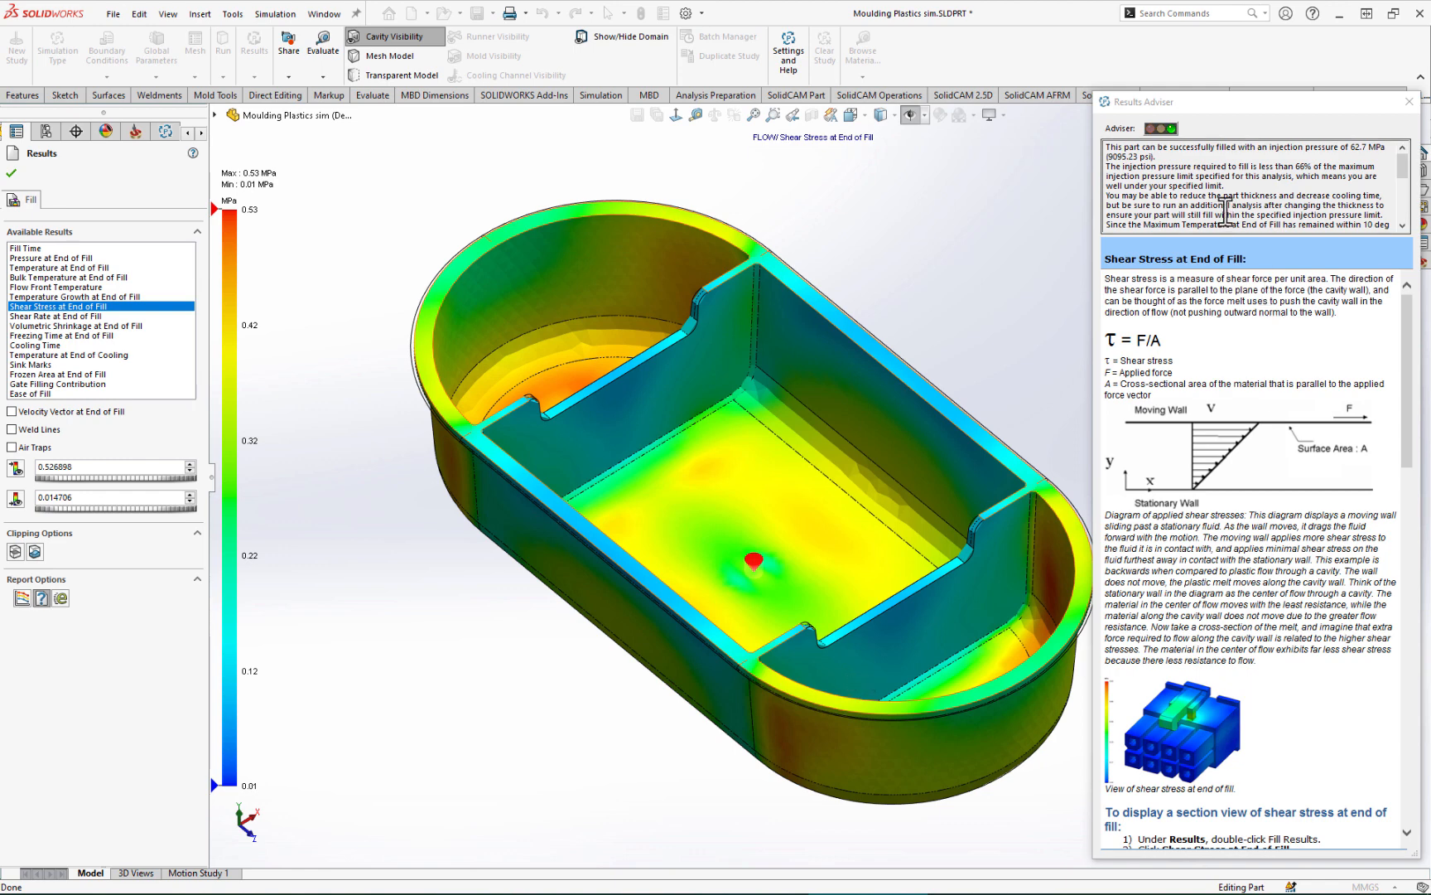
left_click_drag(1217, 197, 1280, 198)
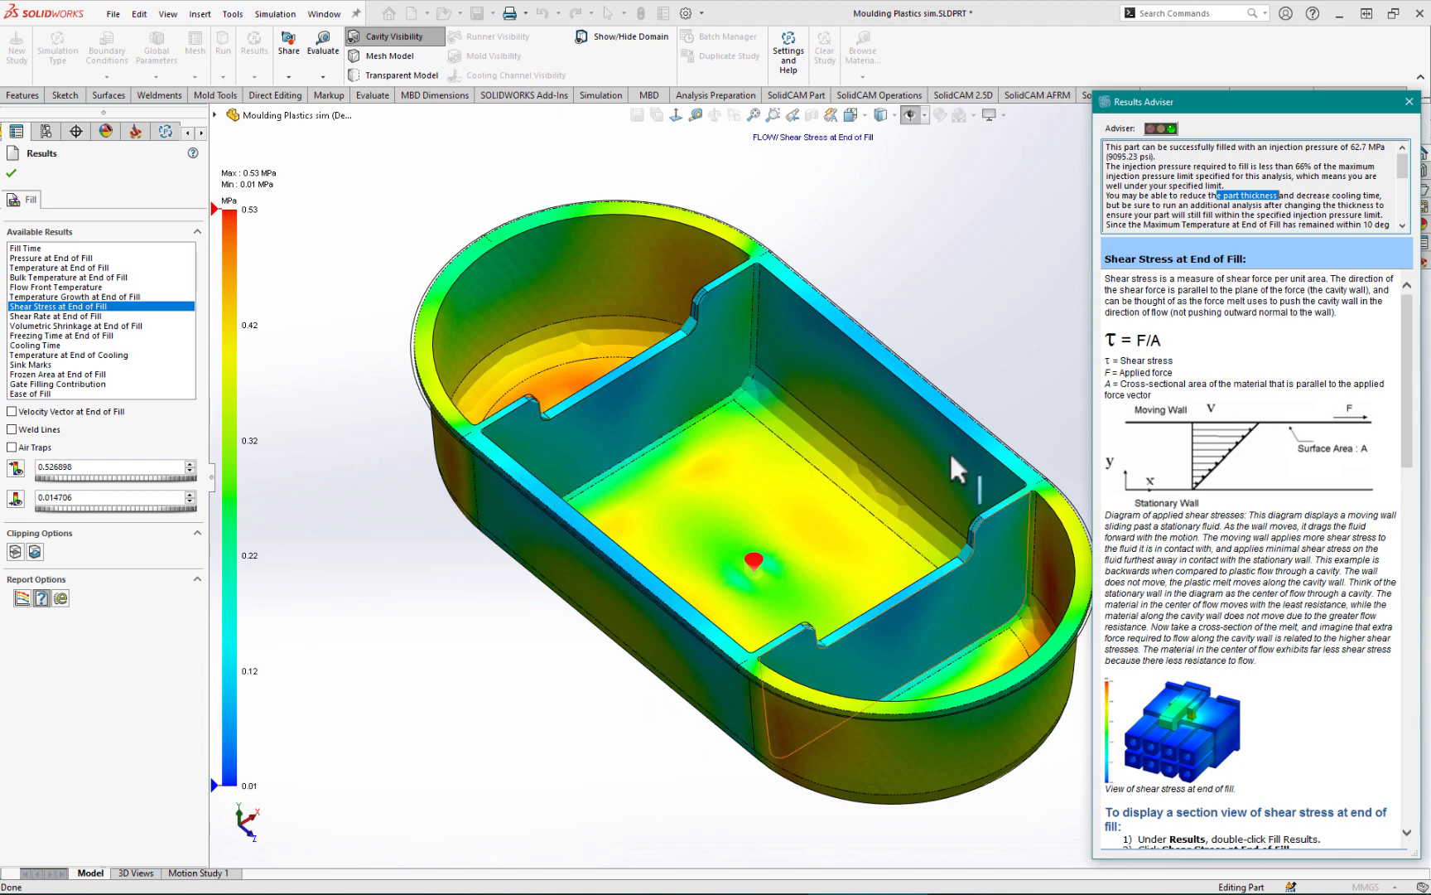
left_click(11, 173)
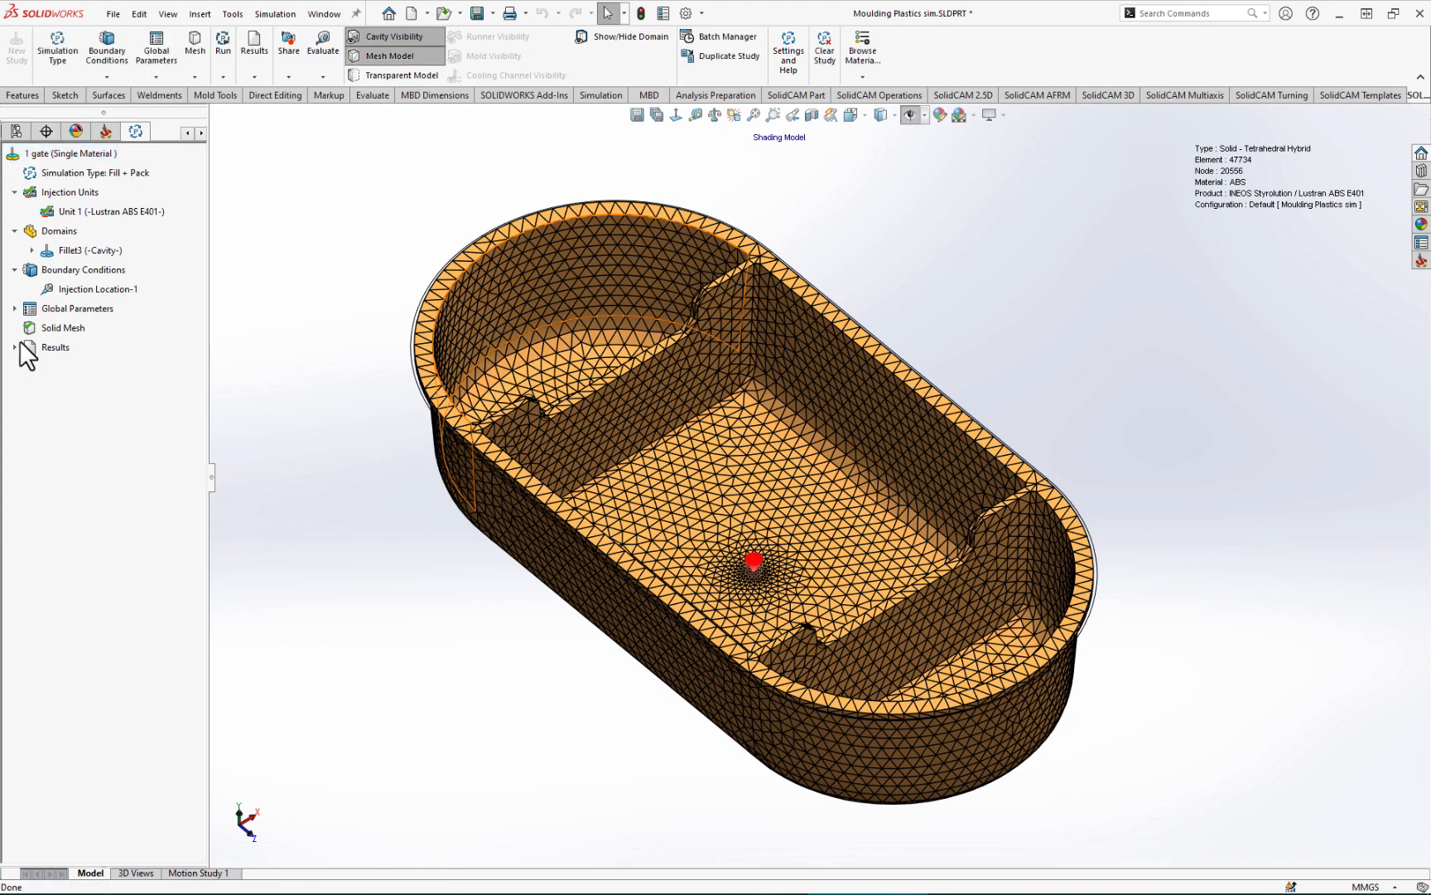
Step: Open the Pack Results and display the Frozen Area, Residual Stress and Freezing Time at Post-Filling End plots
left_click(15, 347)
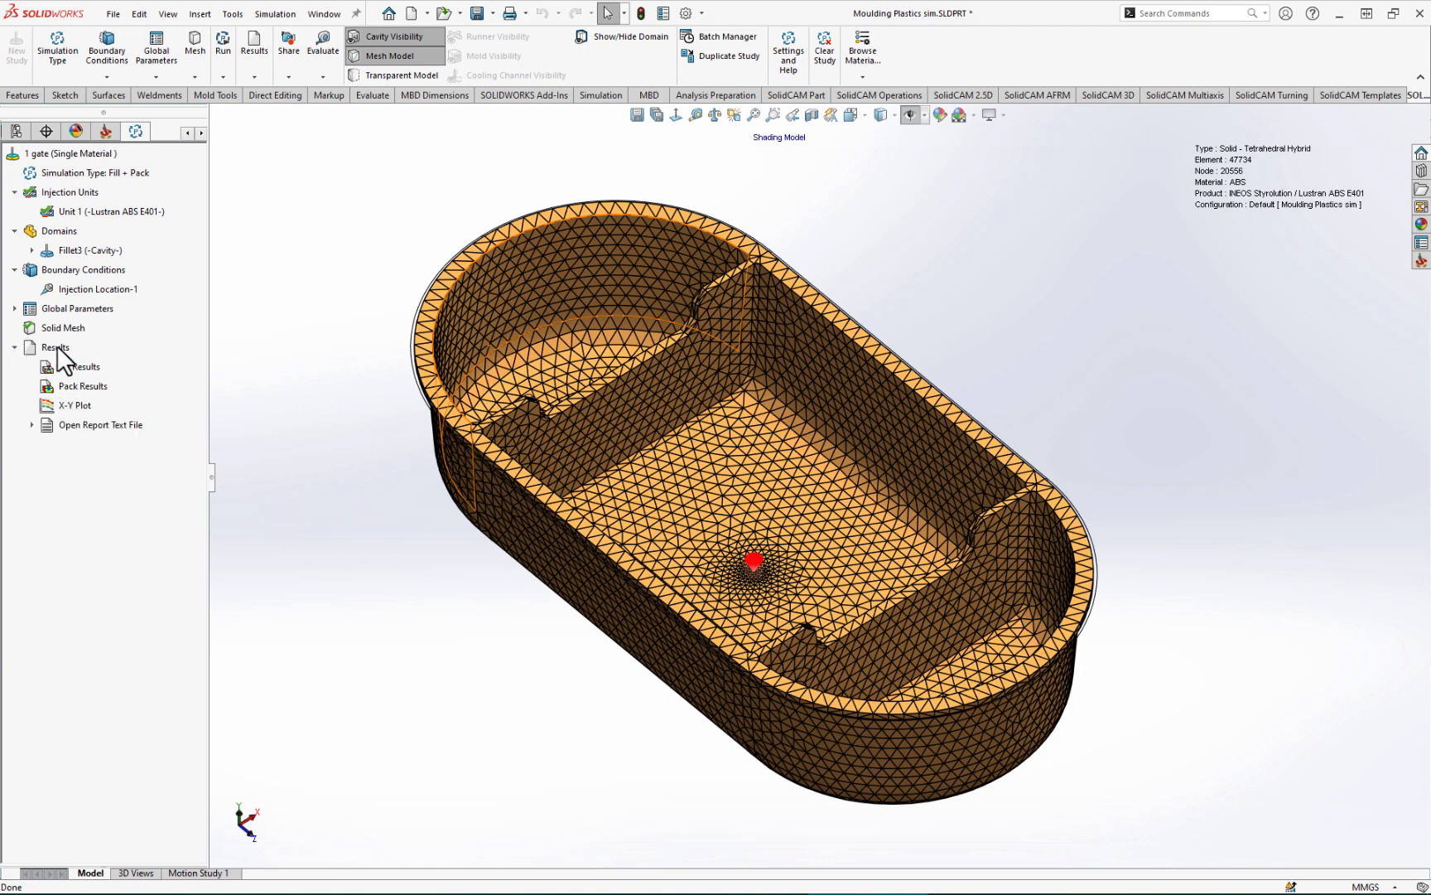
double_click(83, 384)
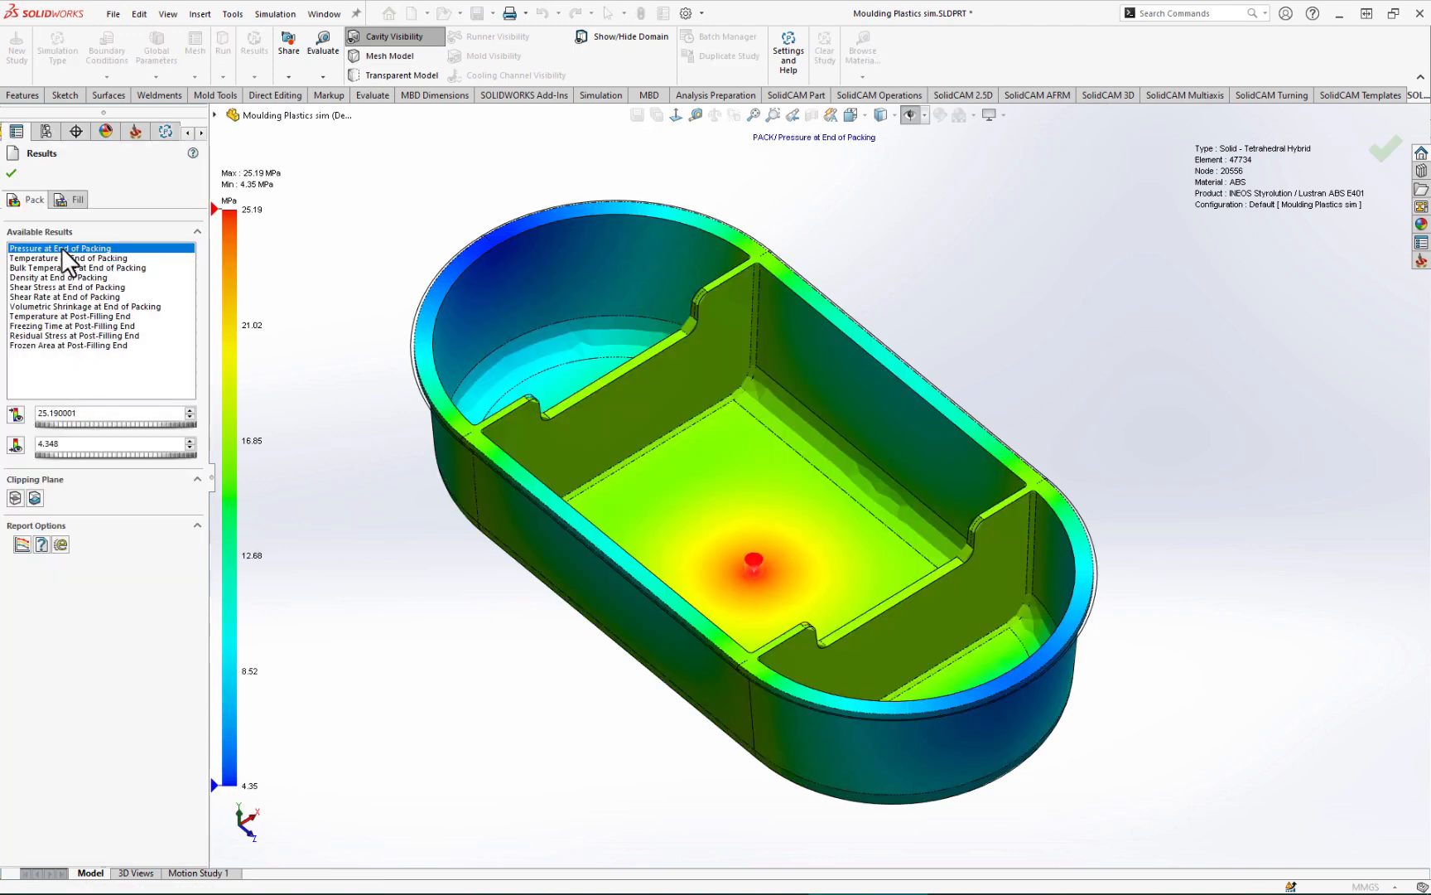
left_click(63, 345)
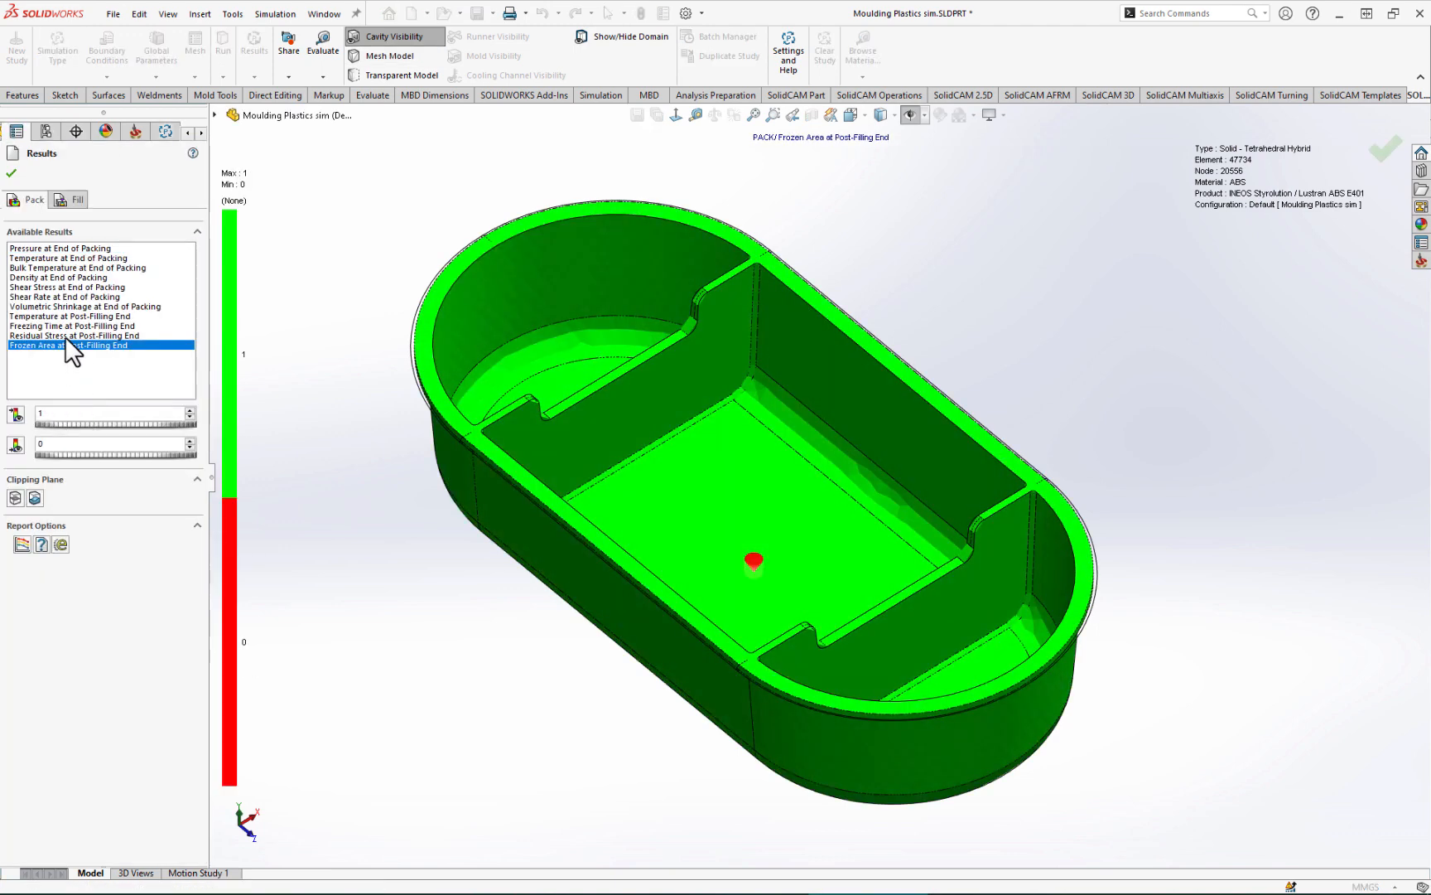
left_click(65, 336)
left_click(63, 326)
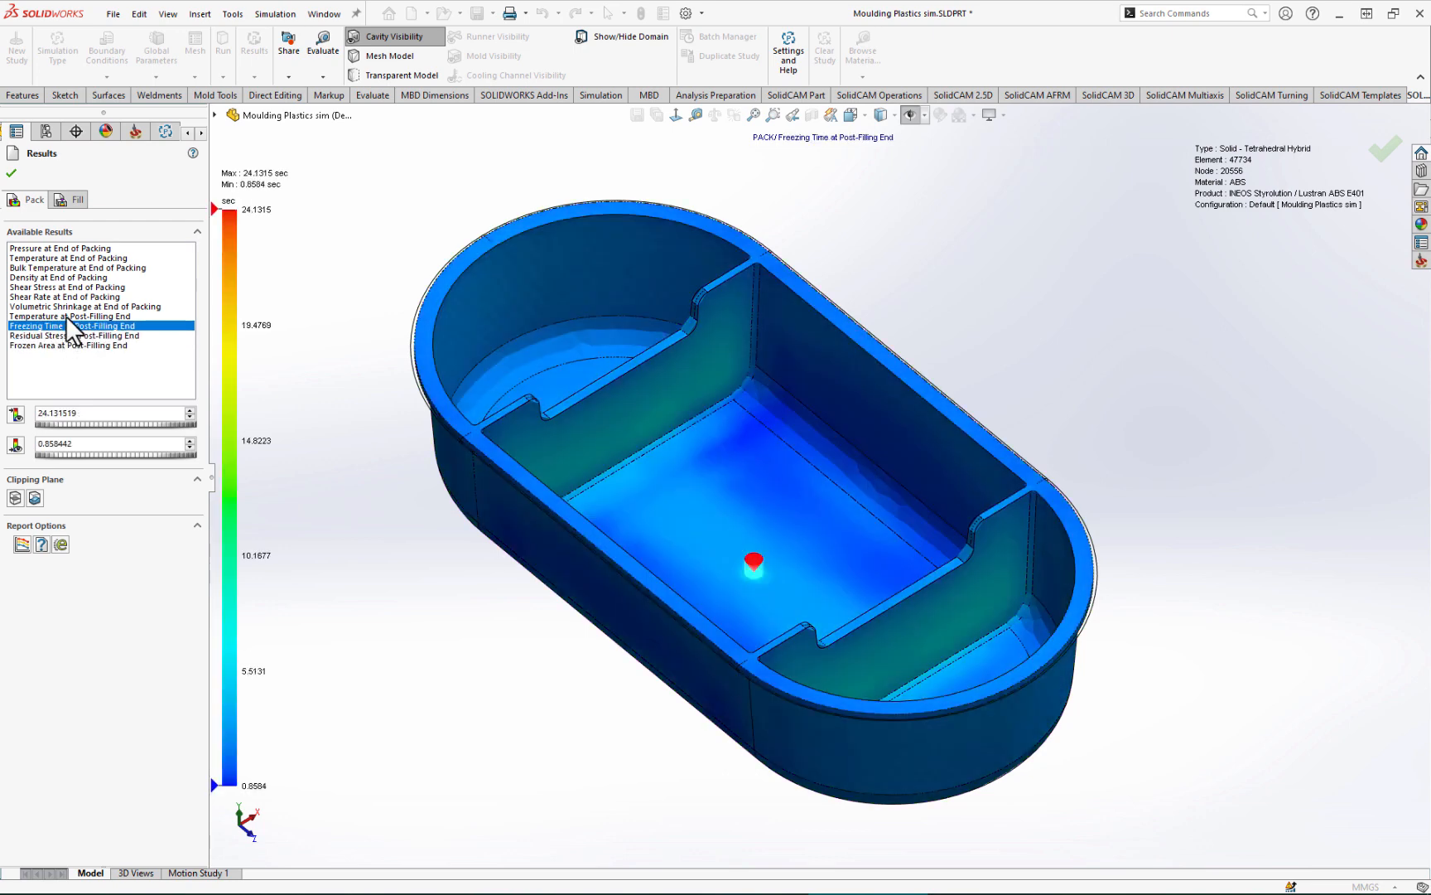
Step: Display the Temperature at Post-Filling End plot and the Volumetric Shrinkage, Shear Rate and Shear Stress at End of Packing plots
left_click(66, 316)
left_click(68, 305)
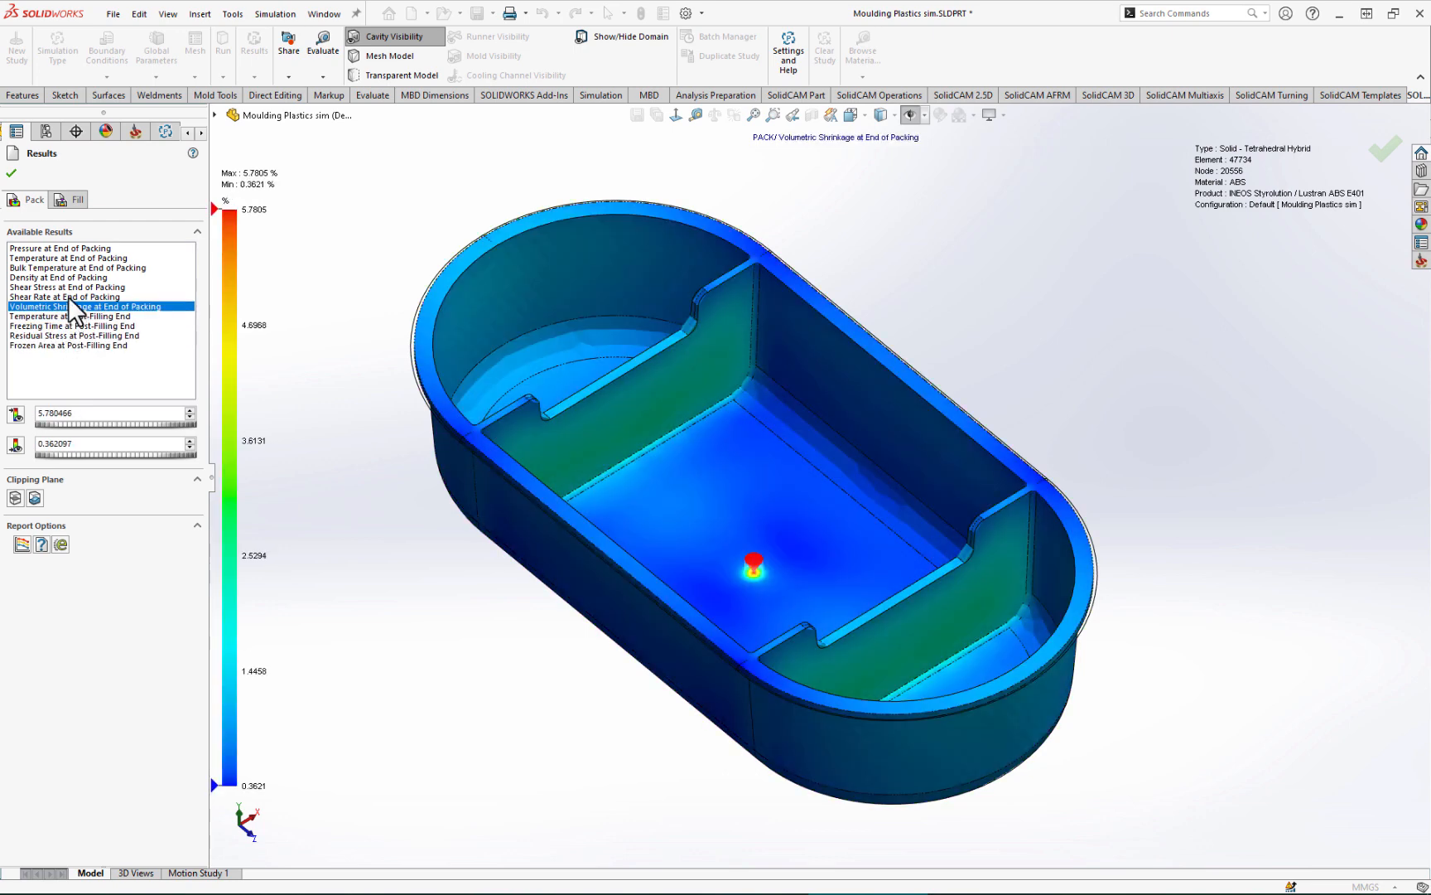
left_click(68, 296)
left_click(73, 285)
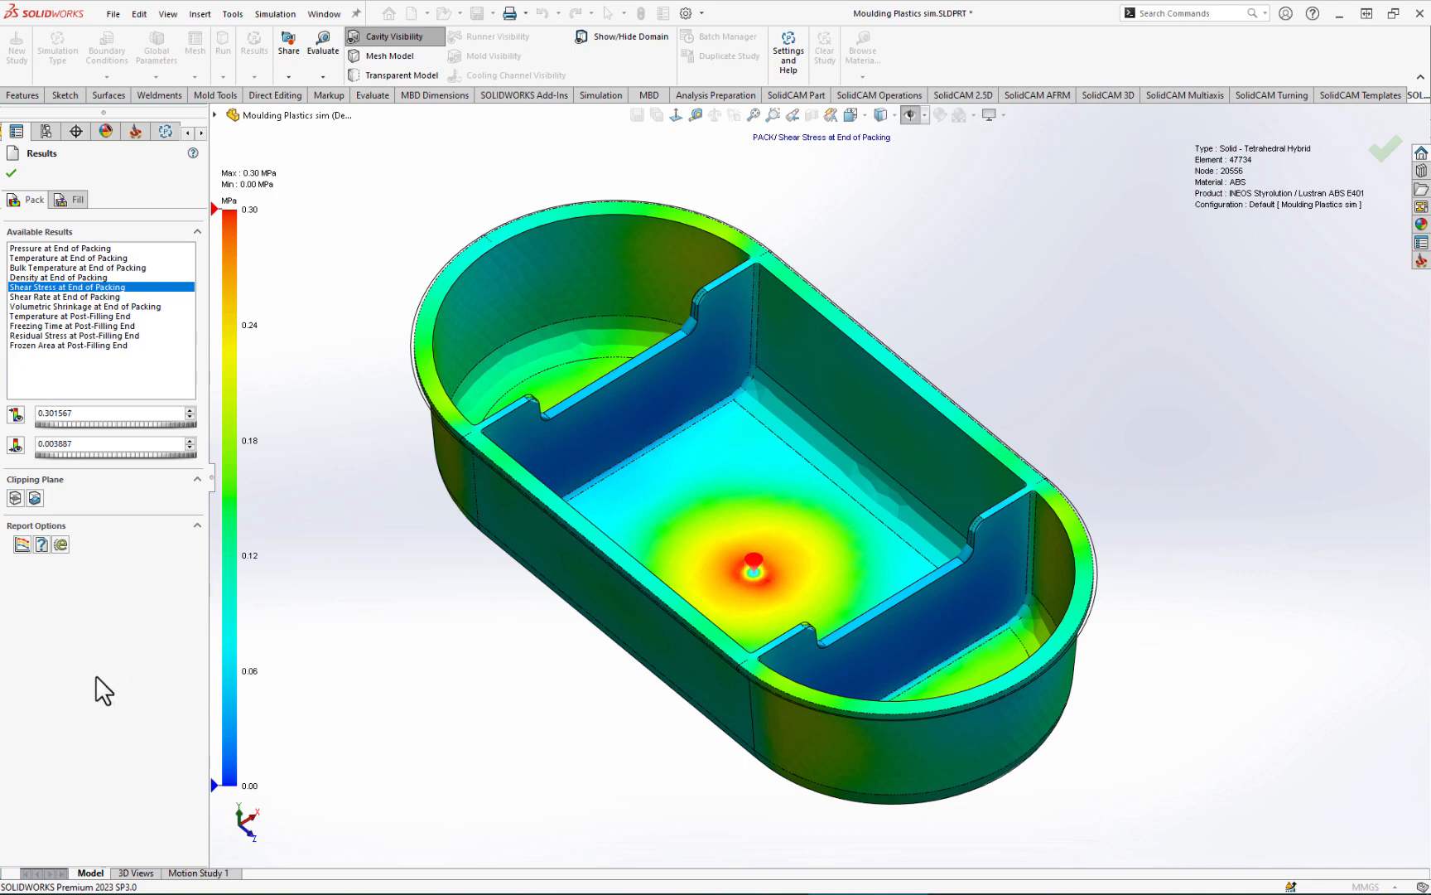
Step: Show the Results Adviser for Shear Stress at End of Packing in a wider window, and close the pack results
left_click(41, 544)
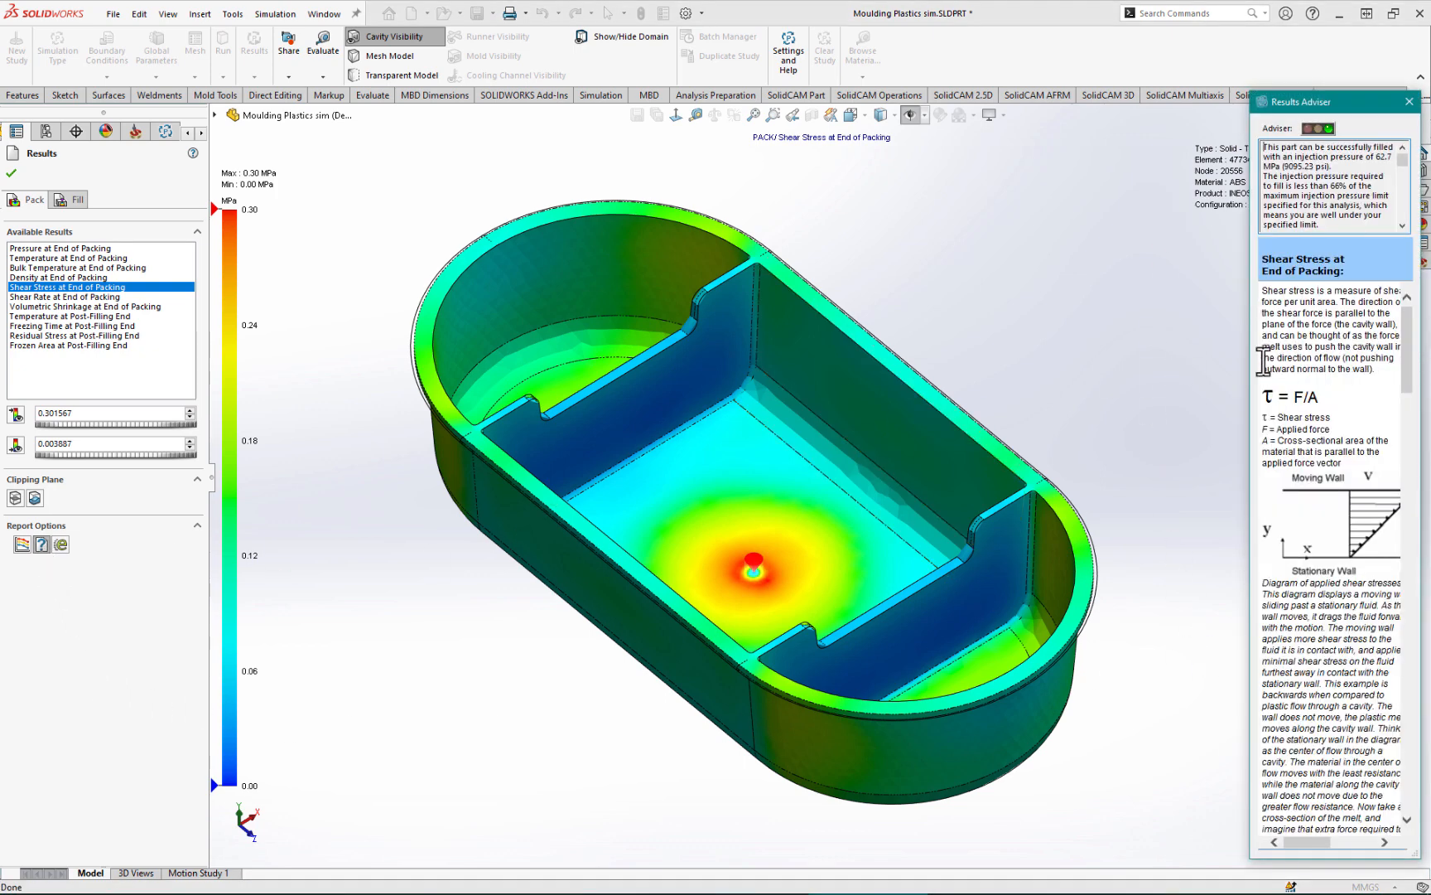
left_click_drag(1264, 360, 1077, 344)
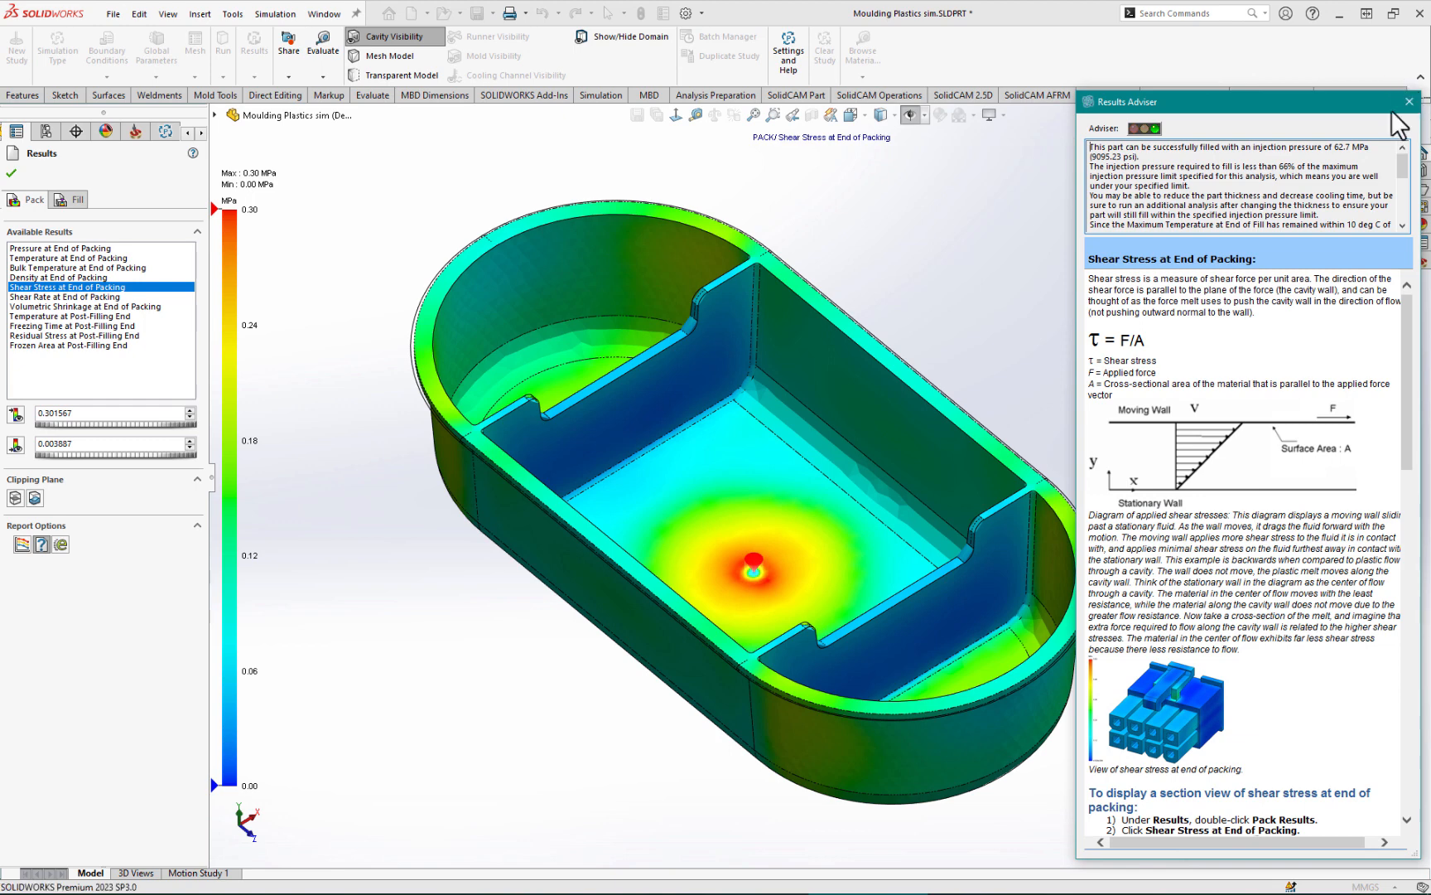
left_click(11, 172)
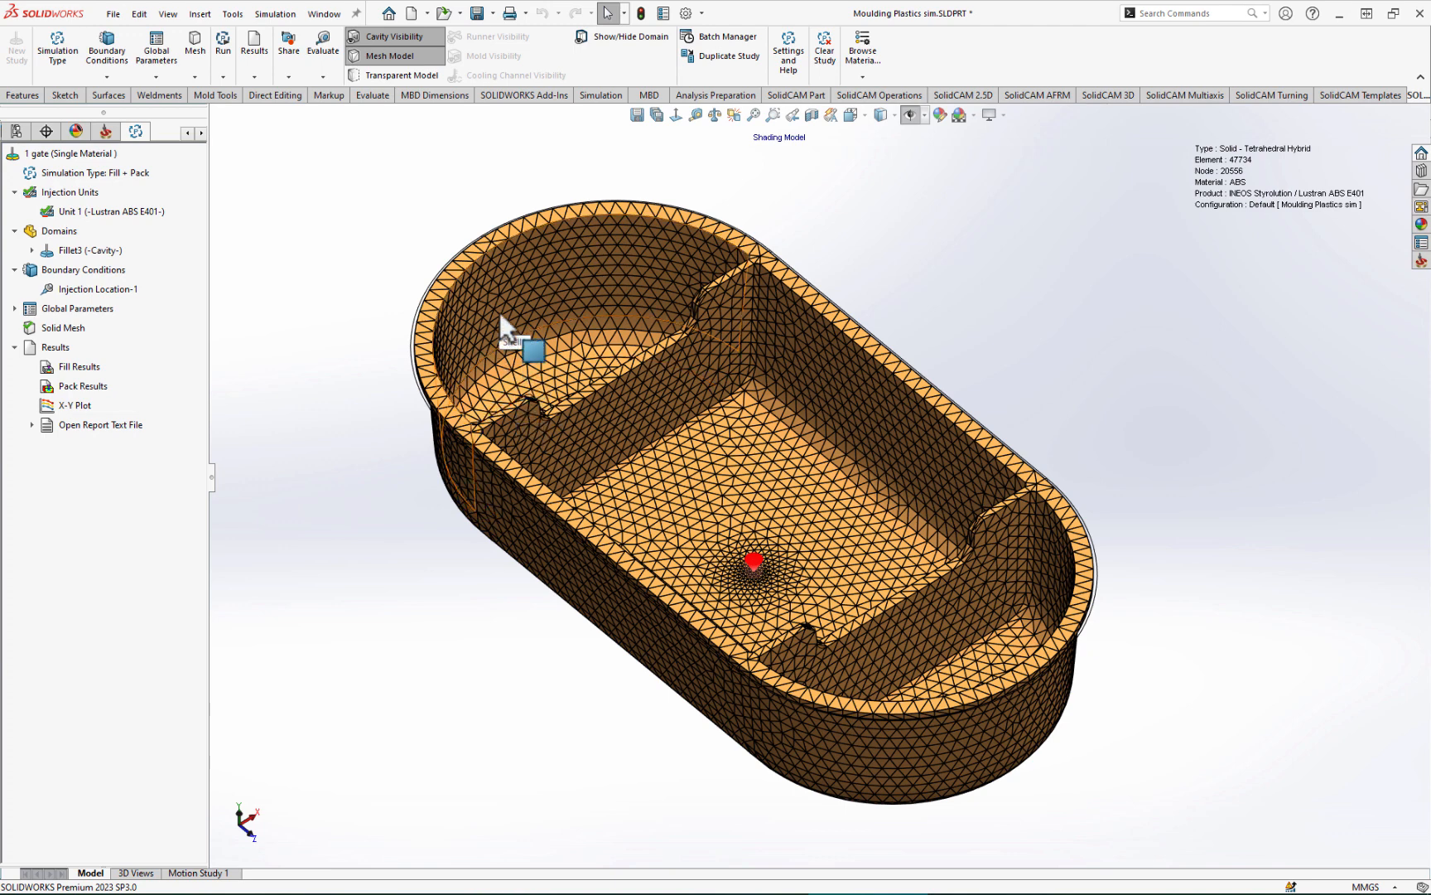
Step: Duplicate the 1 gate study without its results into a new configuration named Plastics_study_2.2mm wall
left_click(716, 56)
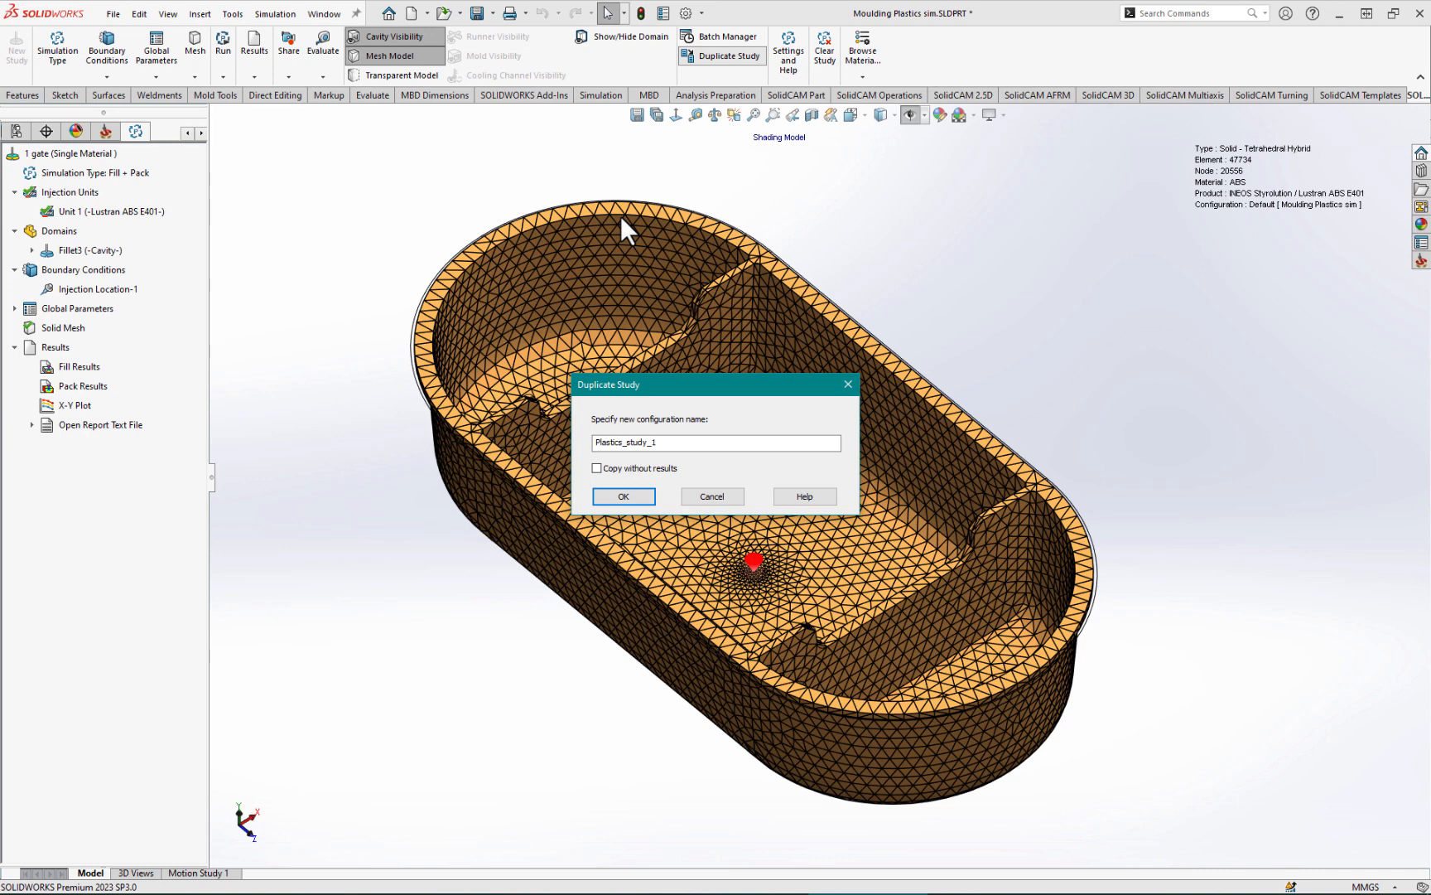
left_click(720, 445)
key("BackSpace")
type("2.2mm wall")
left_click(597, 468)
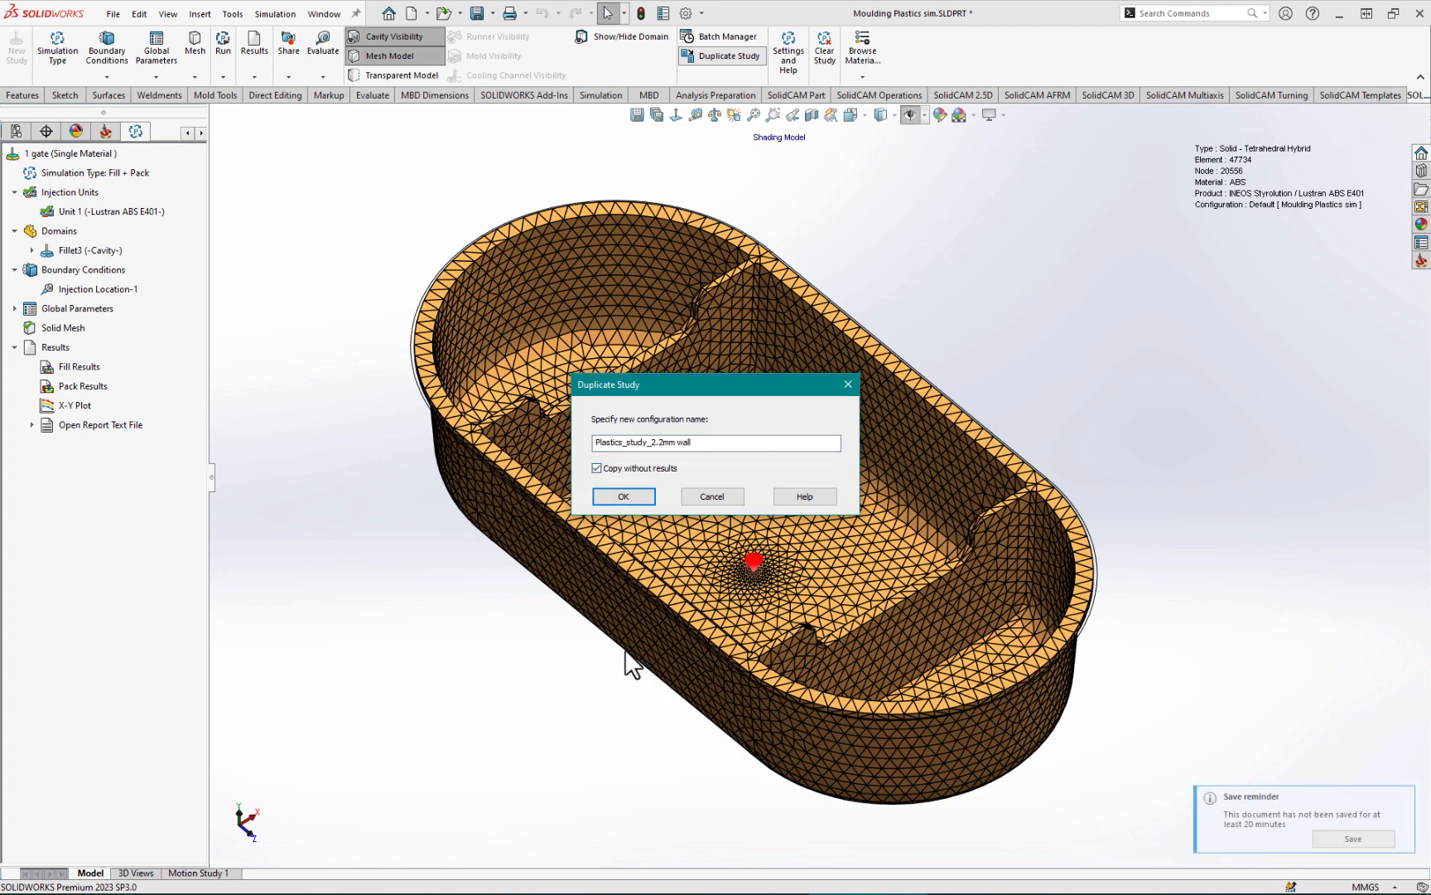
left_click(625, 496)
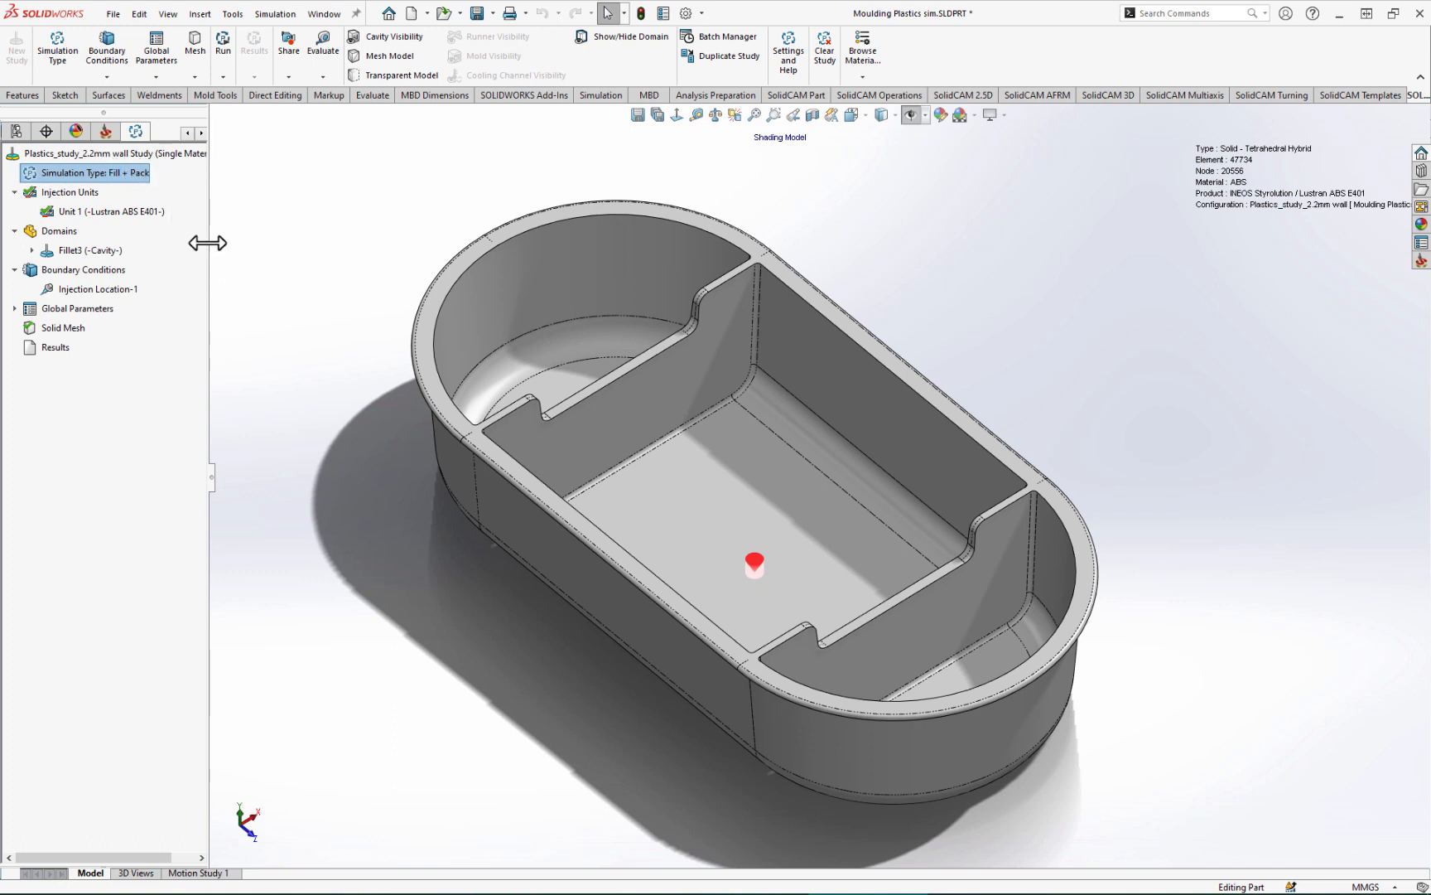
Step: Widen the study tree, switch back to the Default configuration and check that its Fill Results are available
left_click_drag(209, 245, 281, 244)
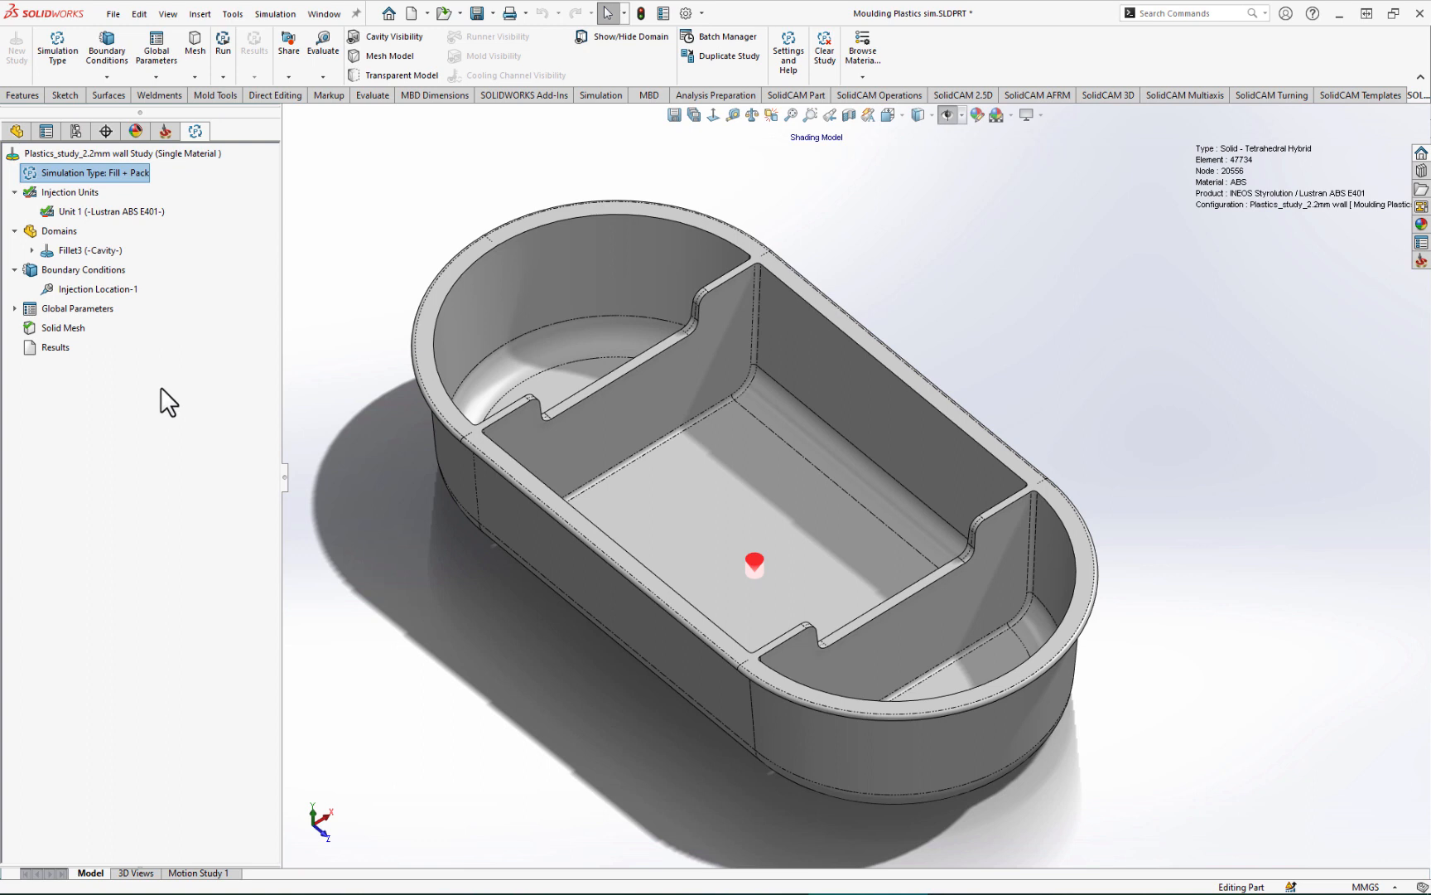
left_click(75, 132)
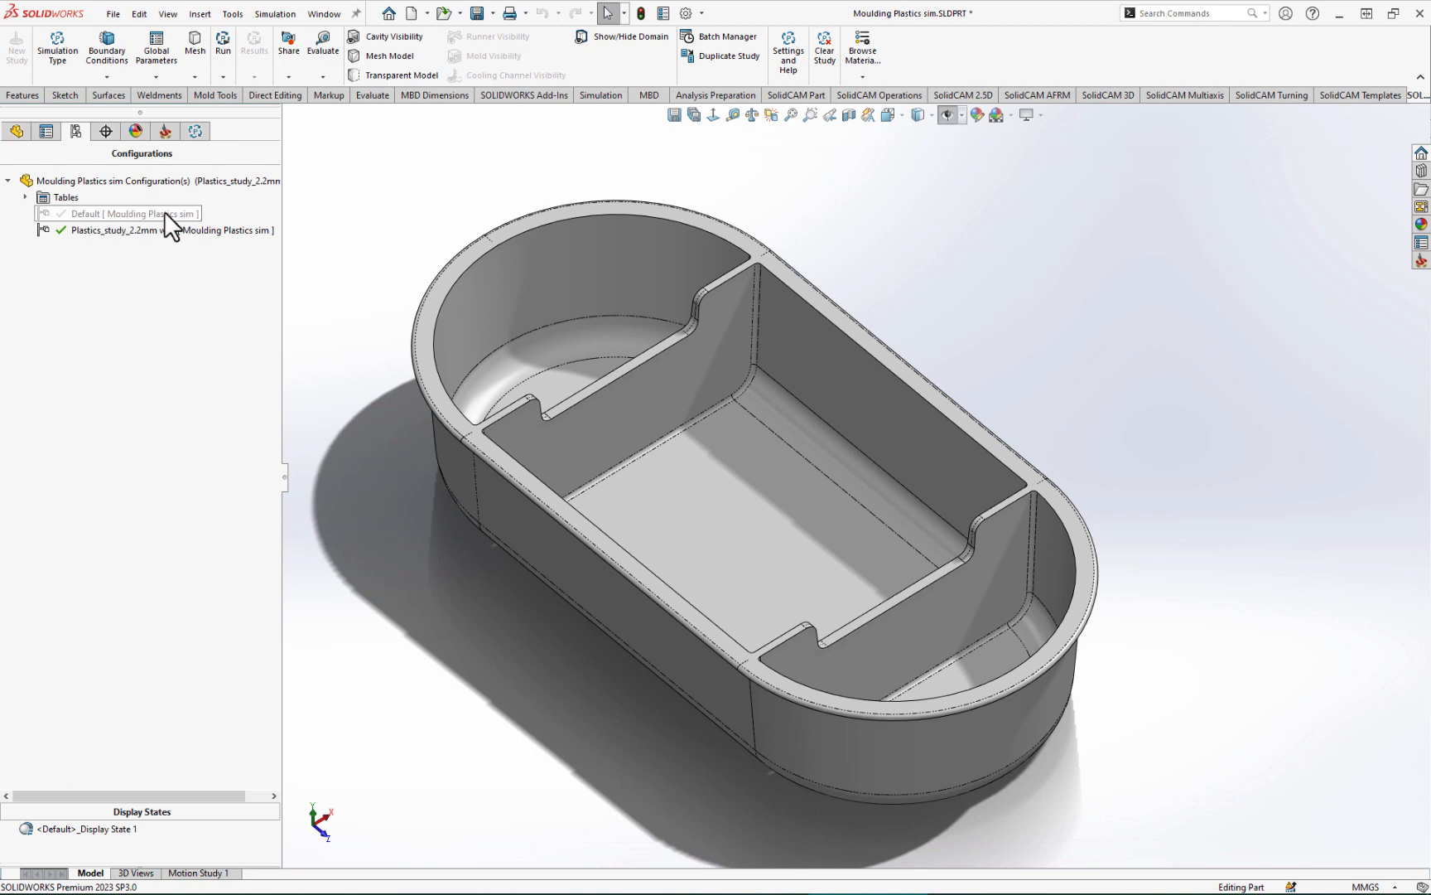
left_click(87, 213)
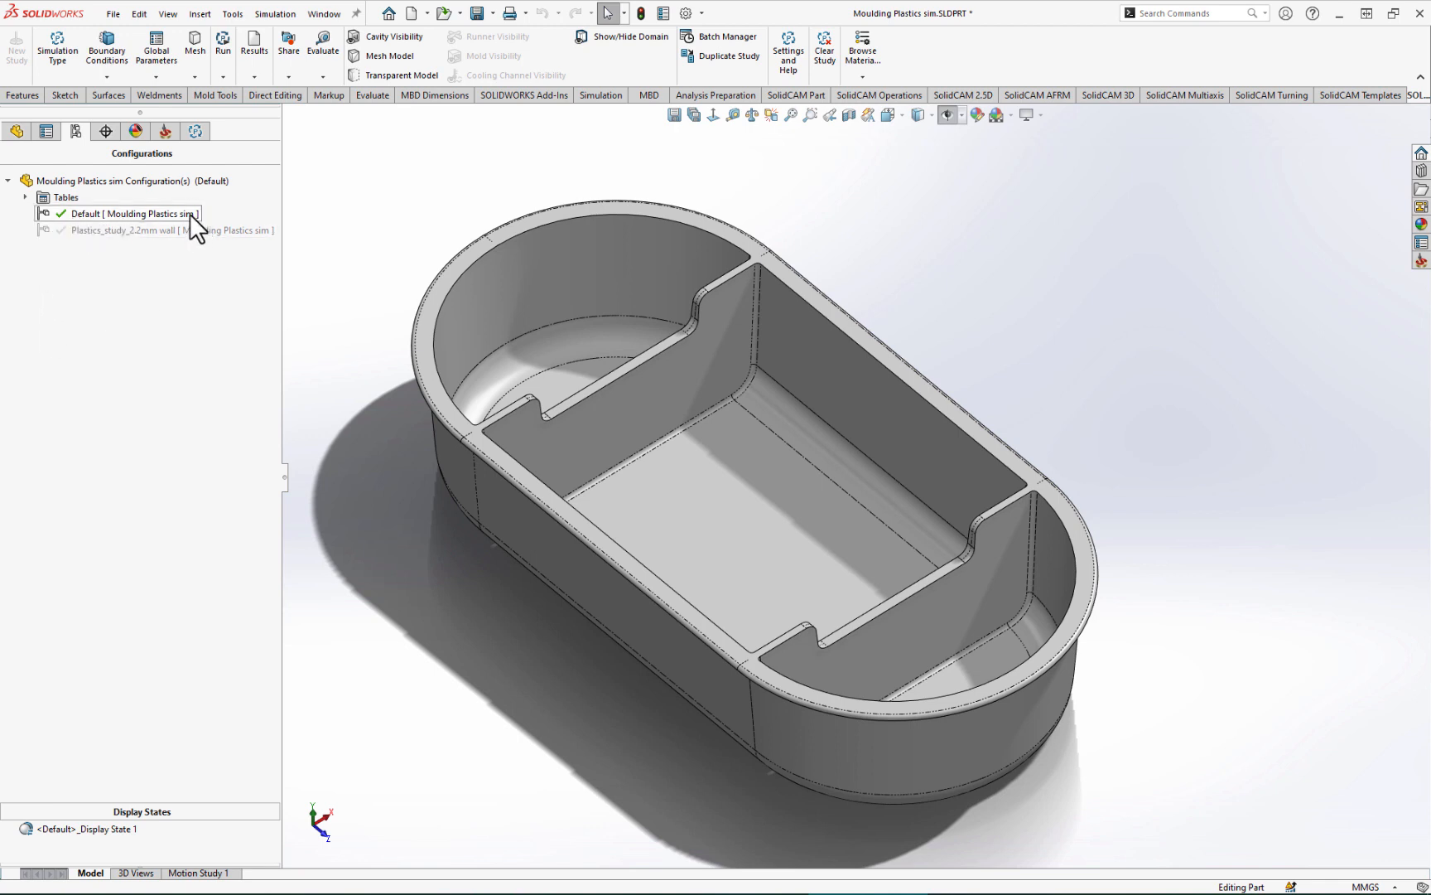
left_click(195, 131)
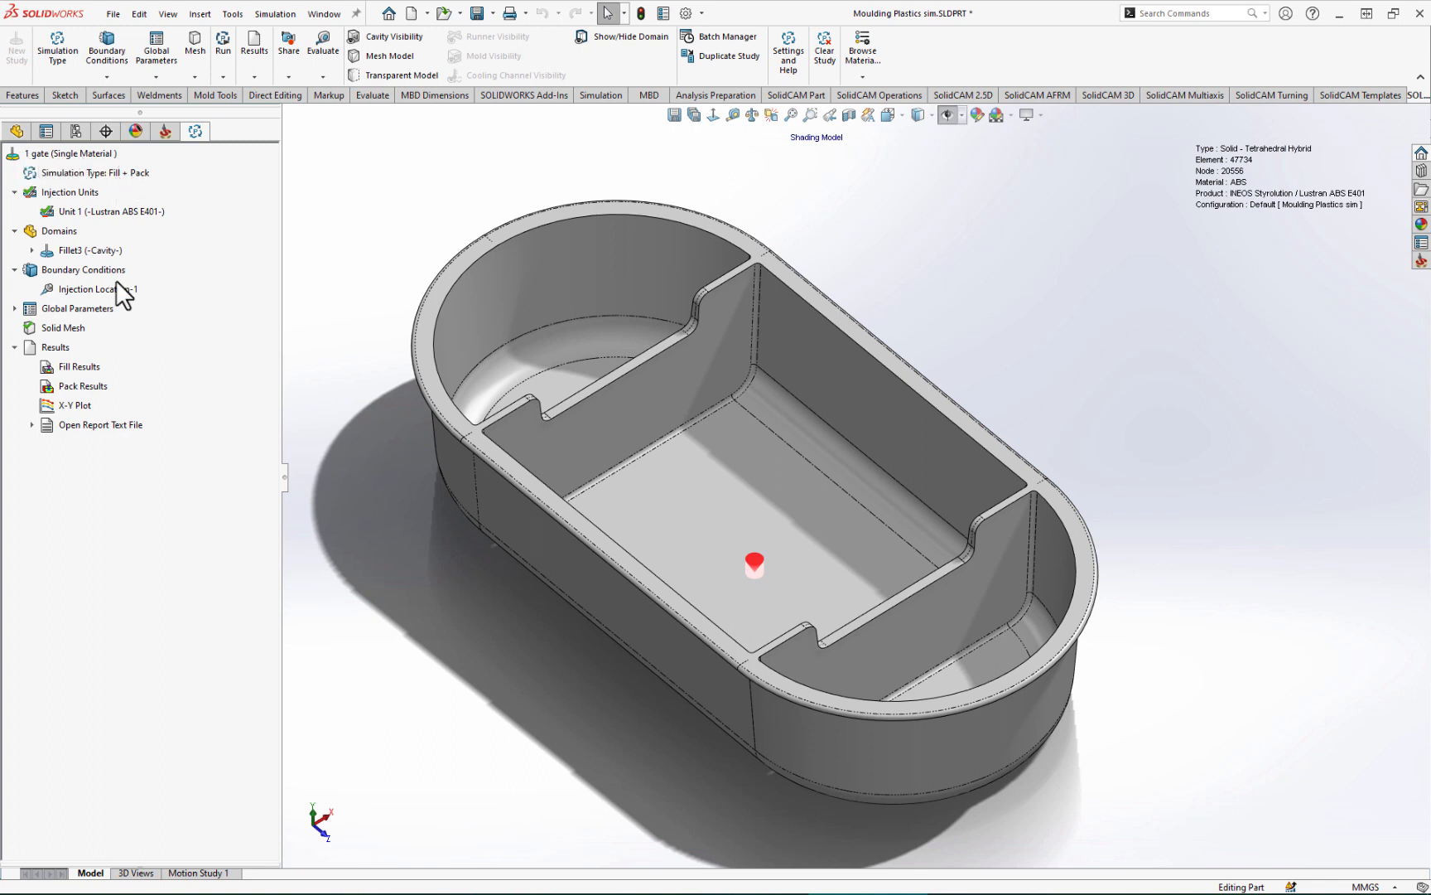
double_click(78, 365)
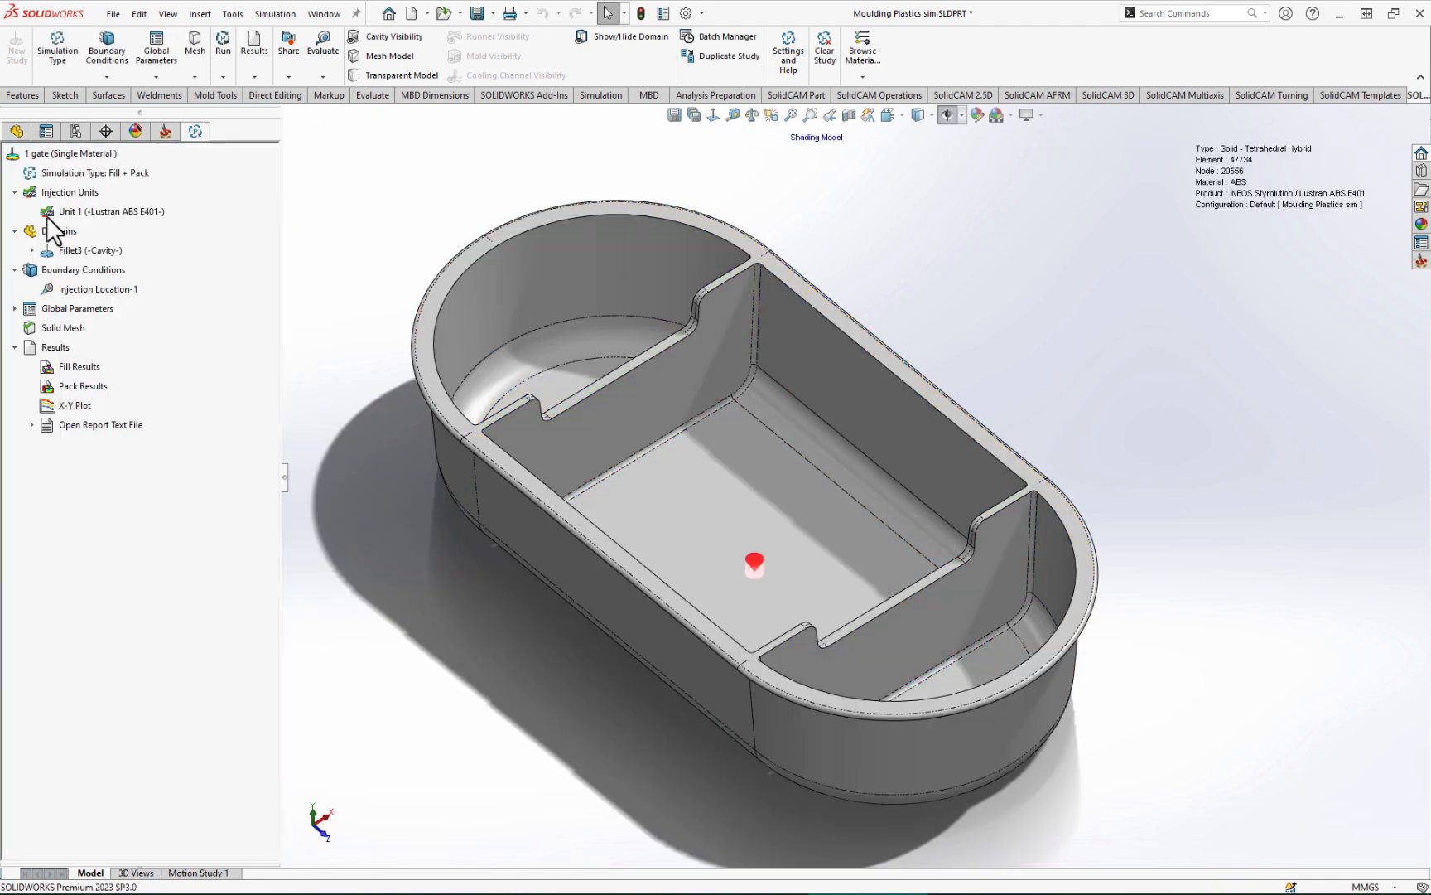
Step: Activate the Plastics_study_2.2mm wall configuration
left_click(73, 131)
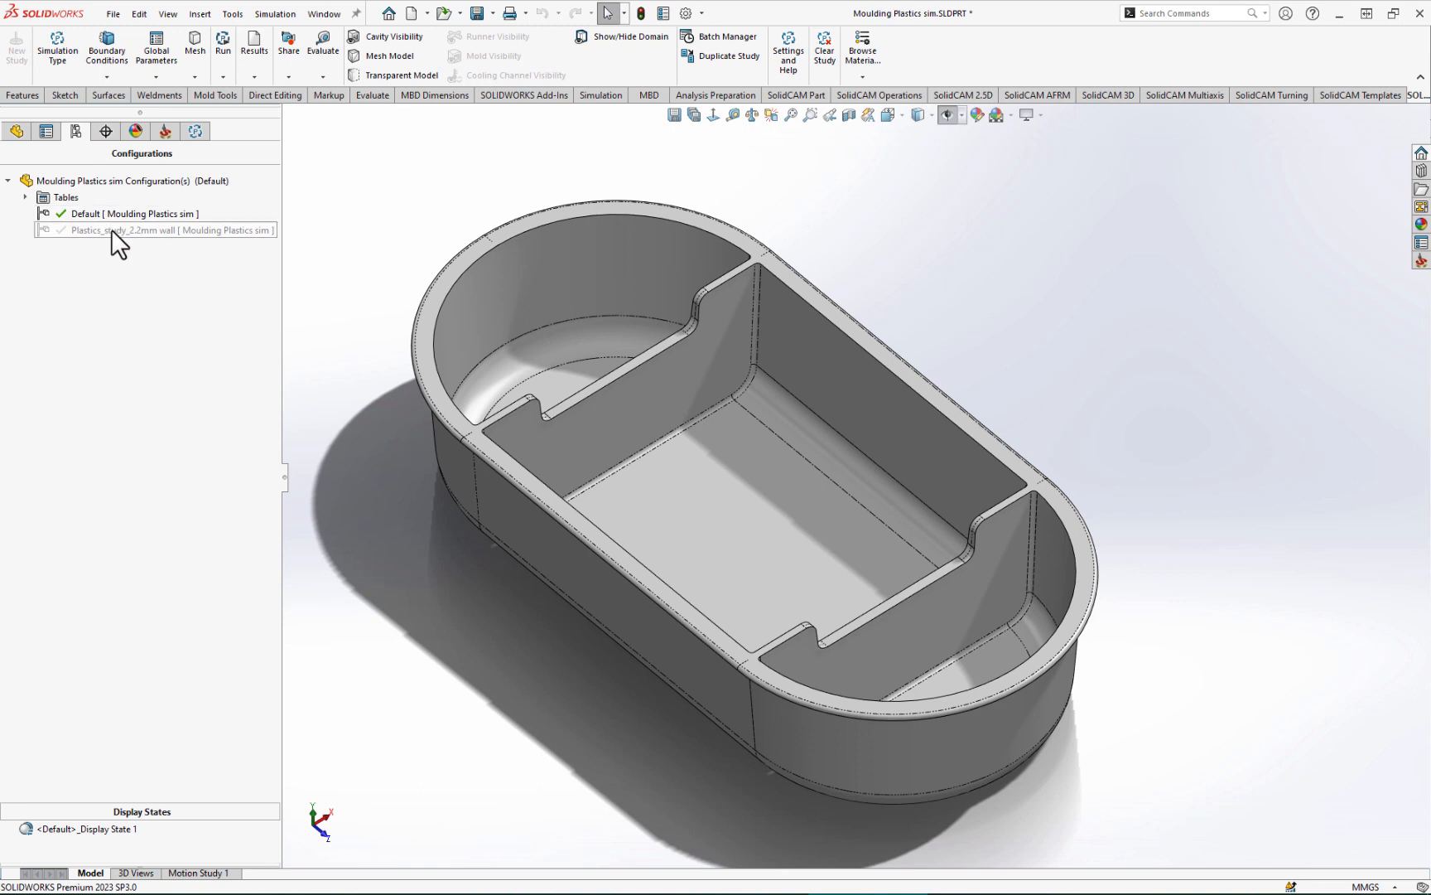
double_click(111, 228)
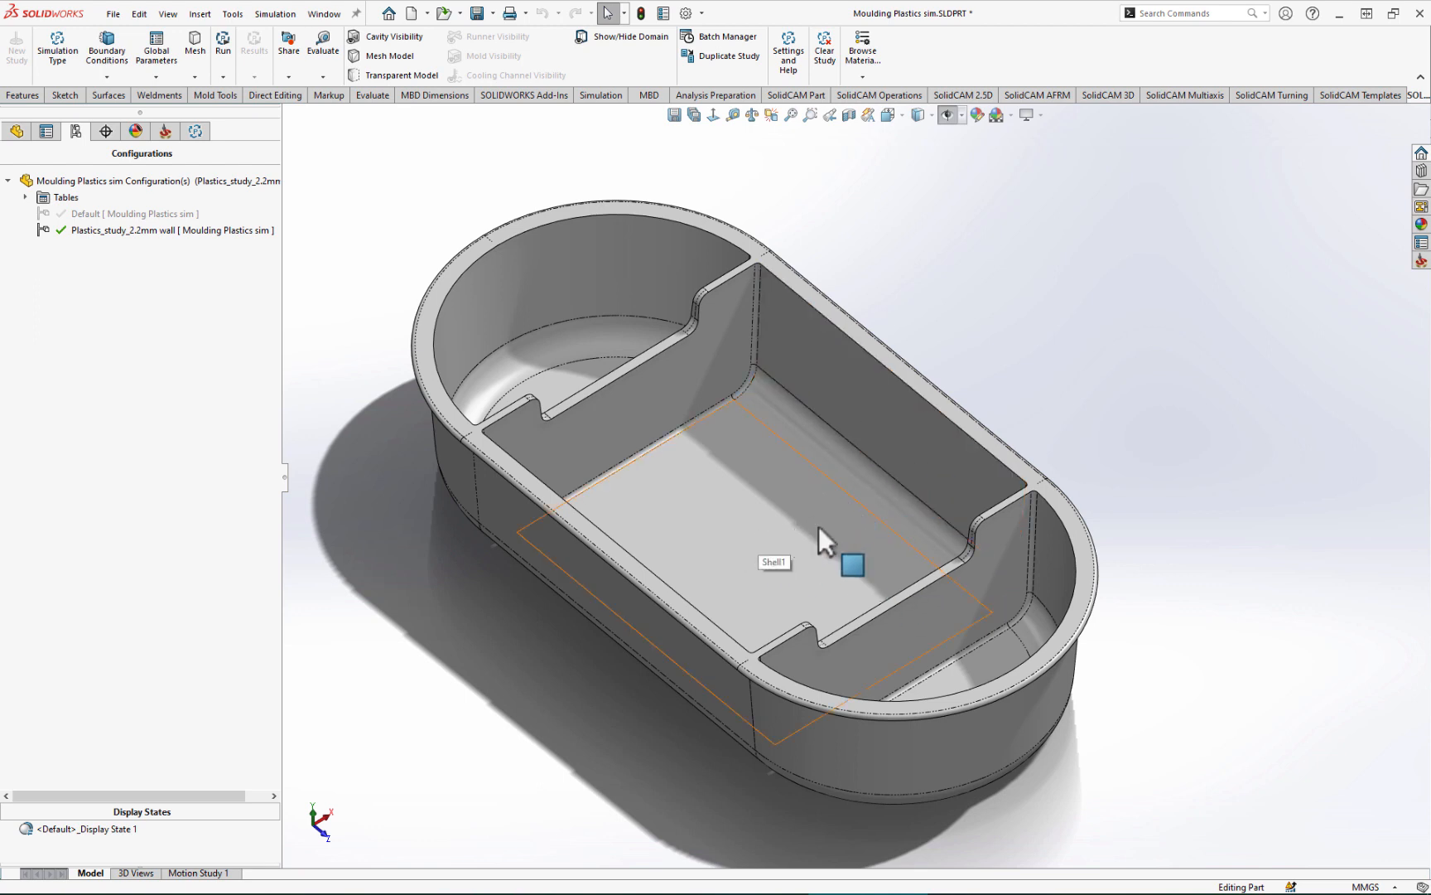
Step: Set the Shell1 wall thickness to 2.2 mm for this configuration only and rebuild the part
left_click(806, 498)
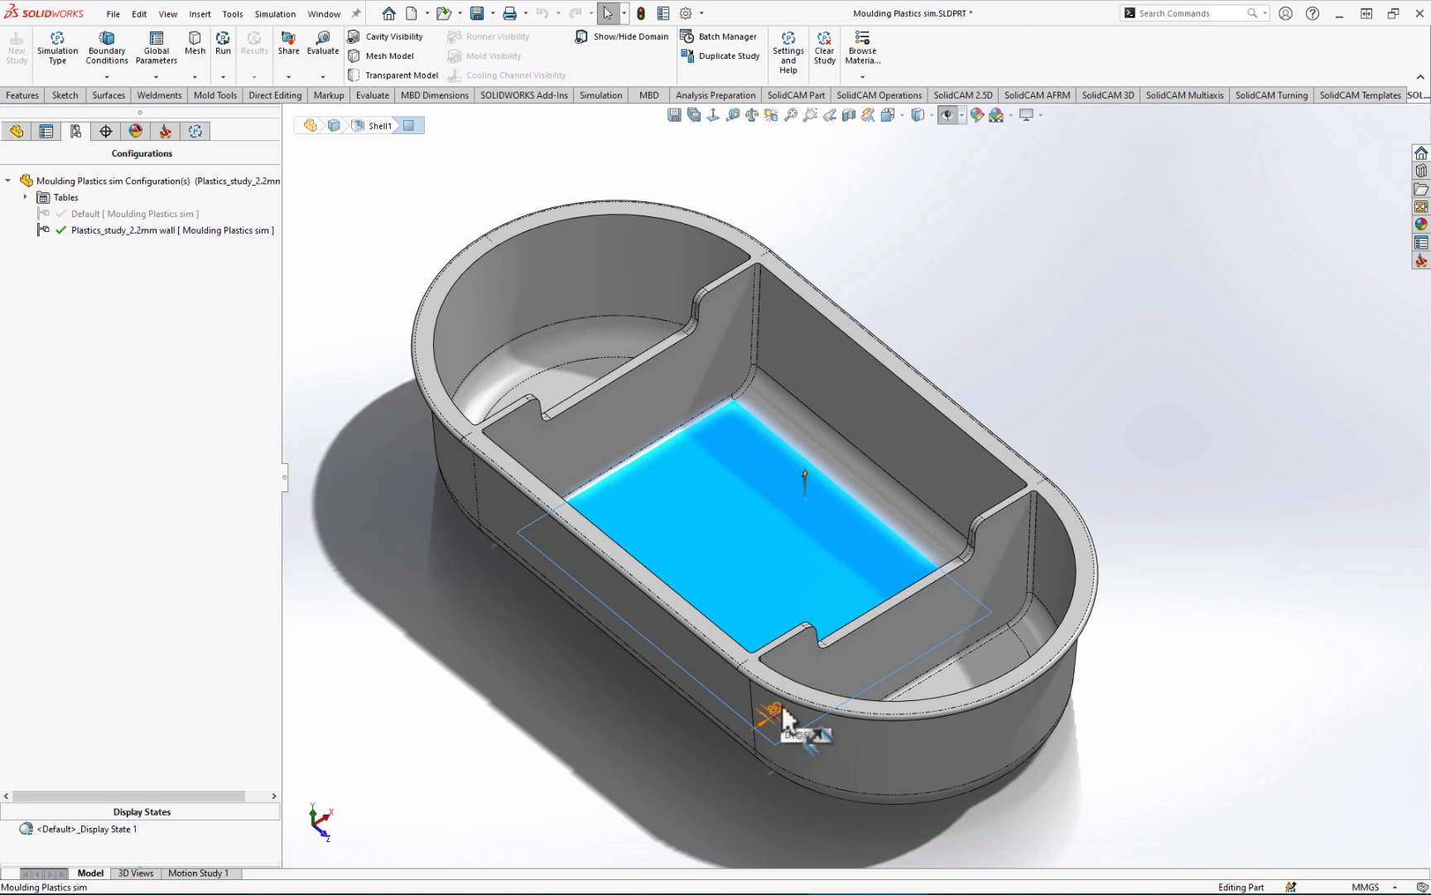
mouse_move(782, 704)
middle_mouse_down()
mouse_move(764, 700)
mouse_move(772, 712)
middle_mouse_up()
scroll(772, 712, "down", 4)
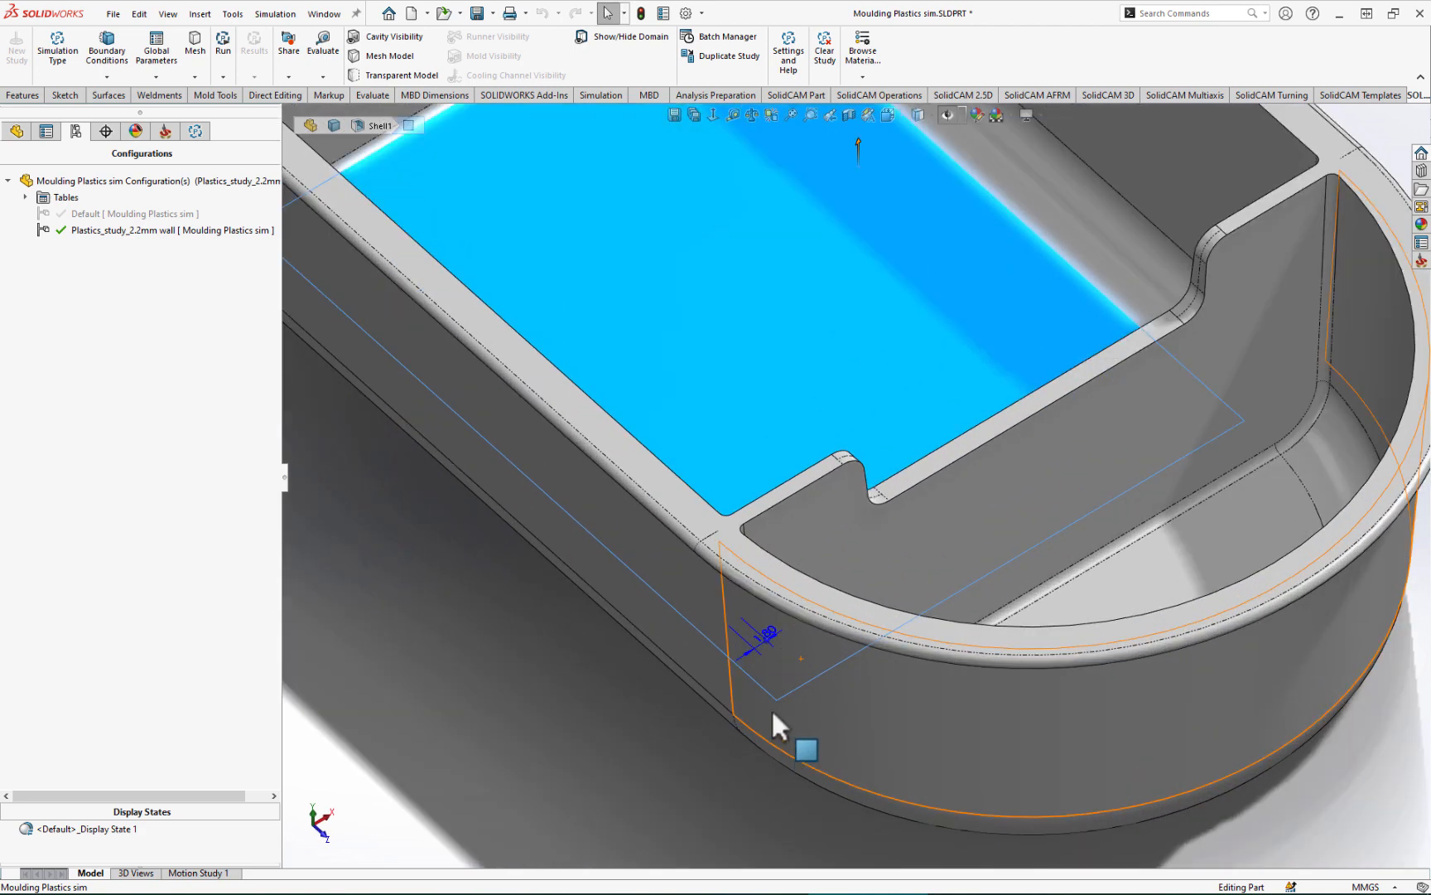
double_click(777, 629)
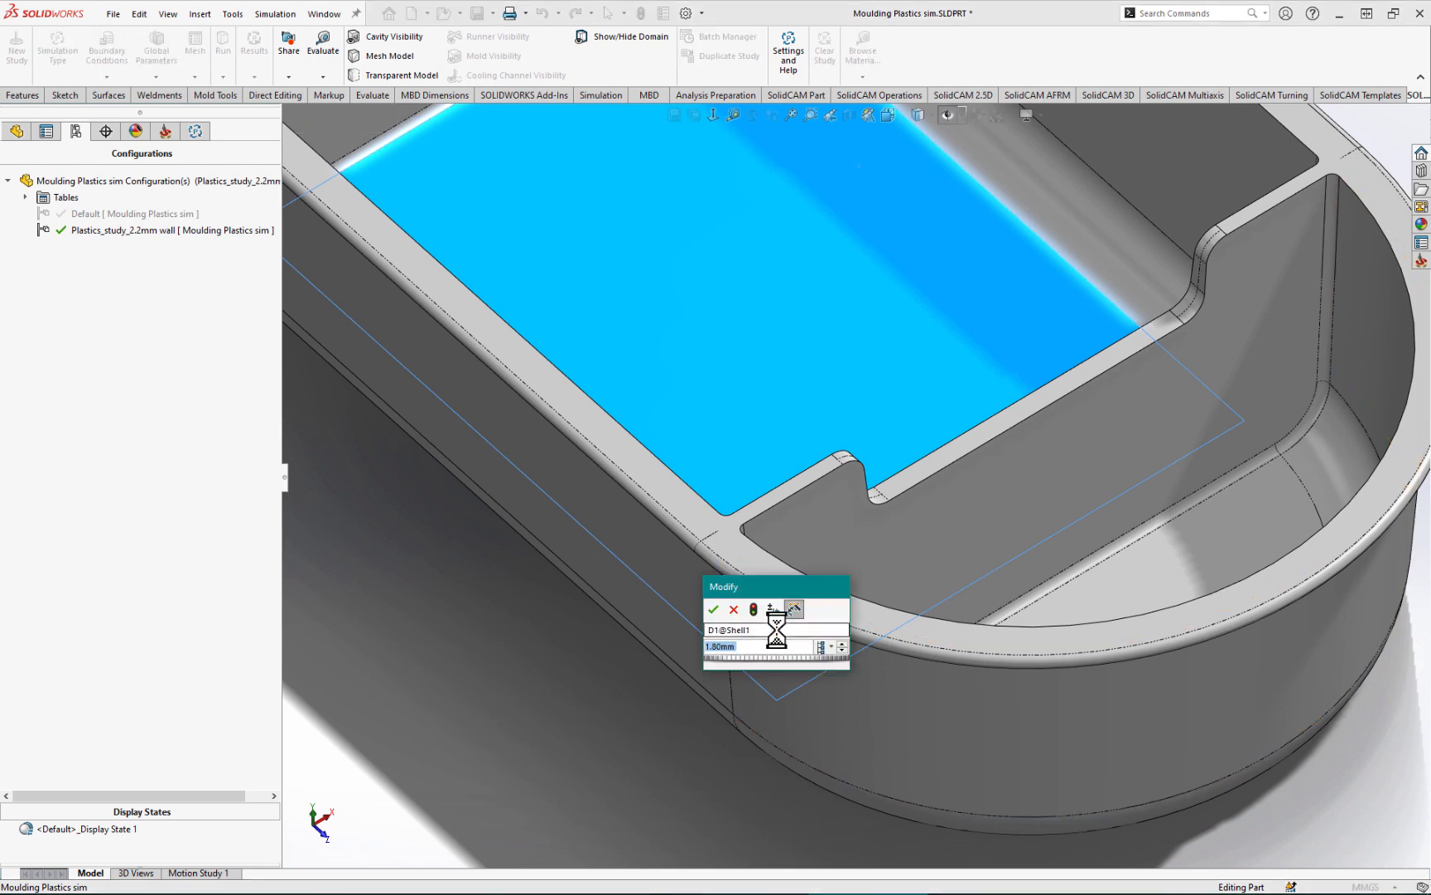
left_click_drag(755, 587, 752, 460)
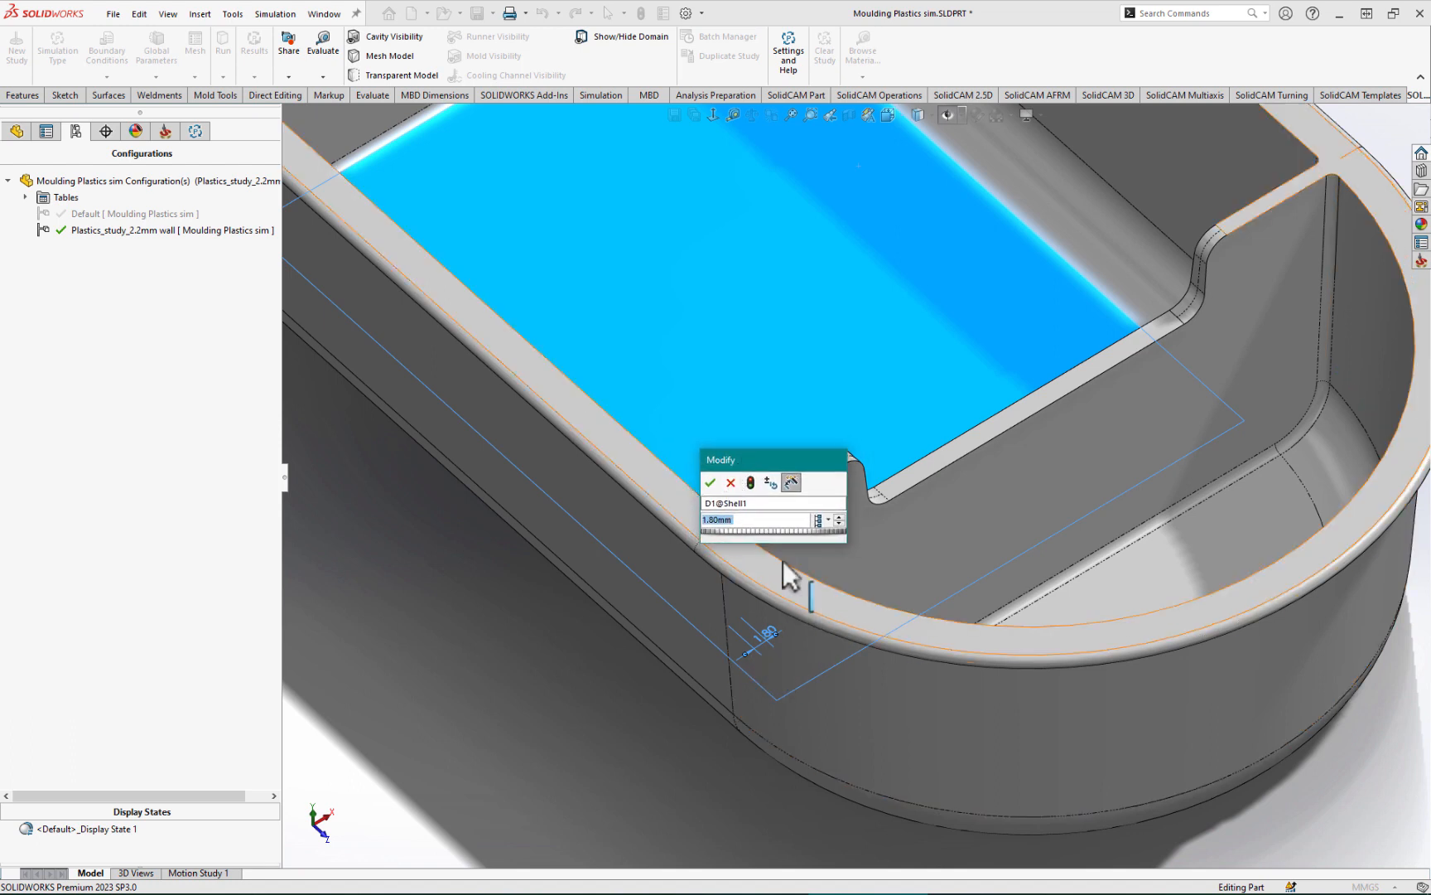
mouse_move(724, 461)
left_mouse_down()
mouse_move(758, 466)
mouse_move(735, 470)
left_mouse_up()
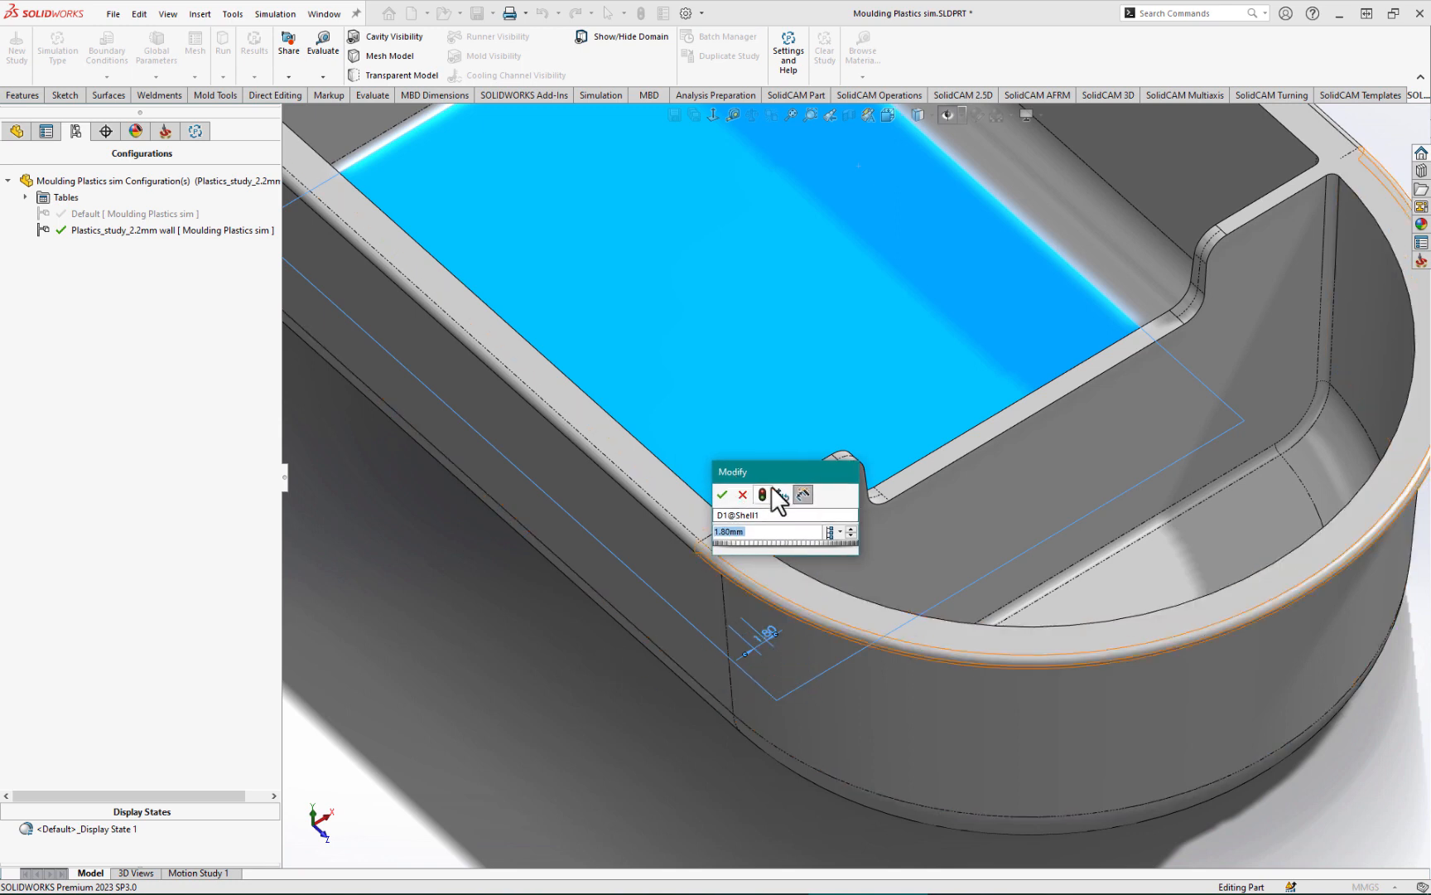
left_click_drag(764, 476, 757, 461)
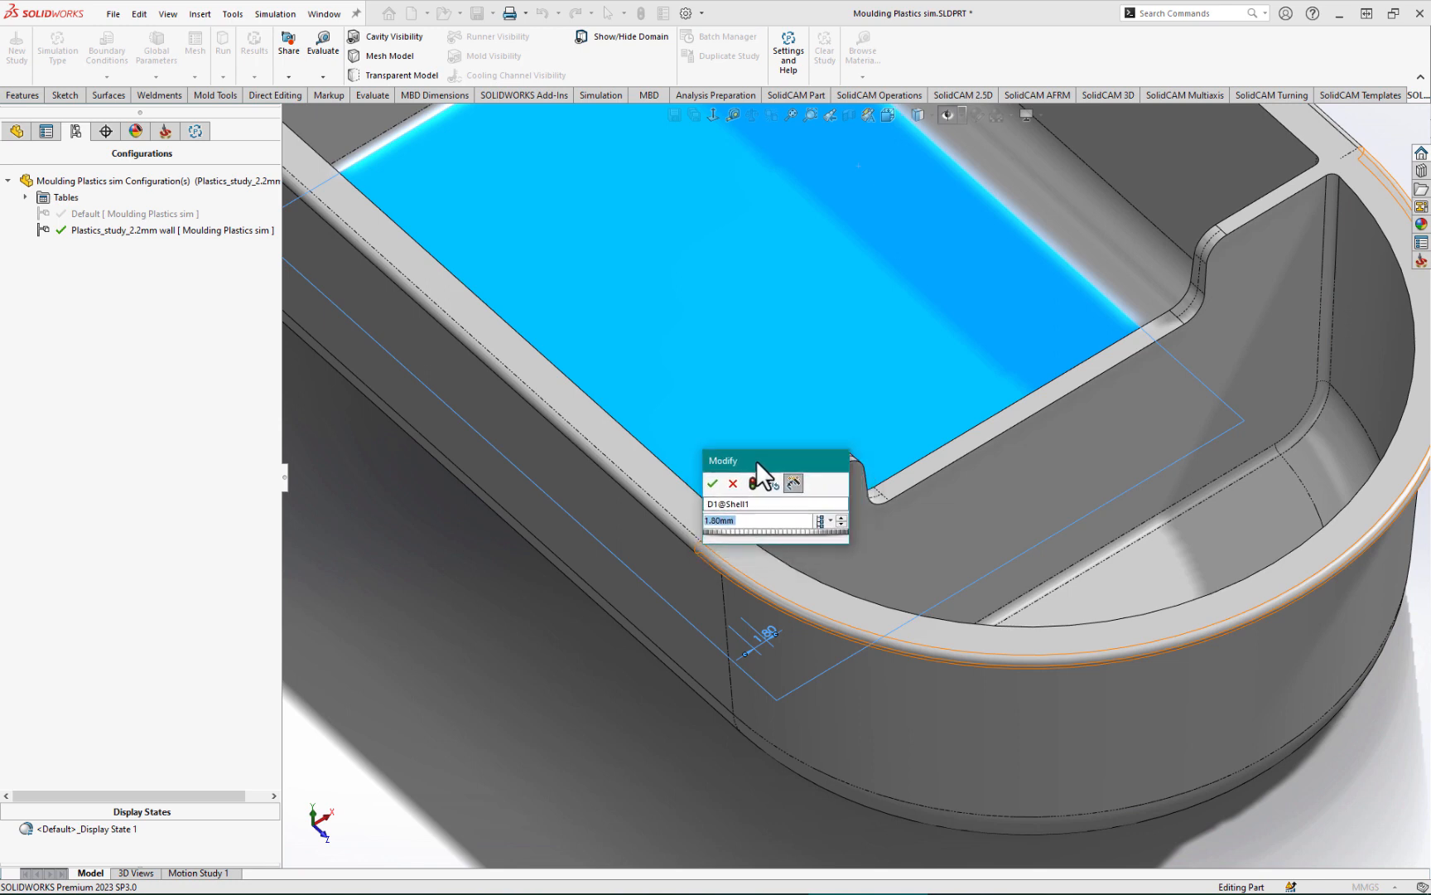
left_click(830, 521)
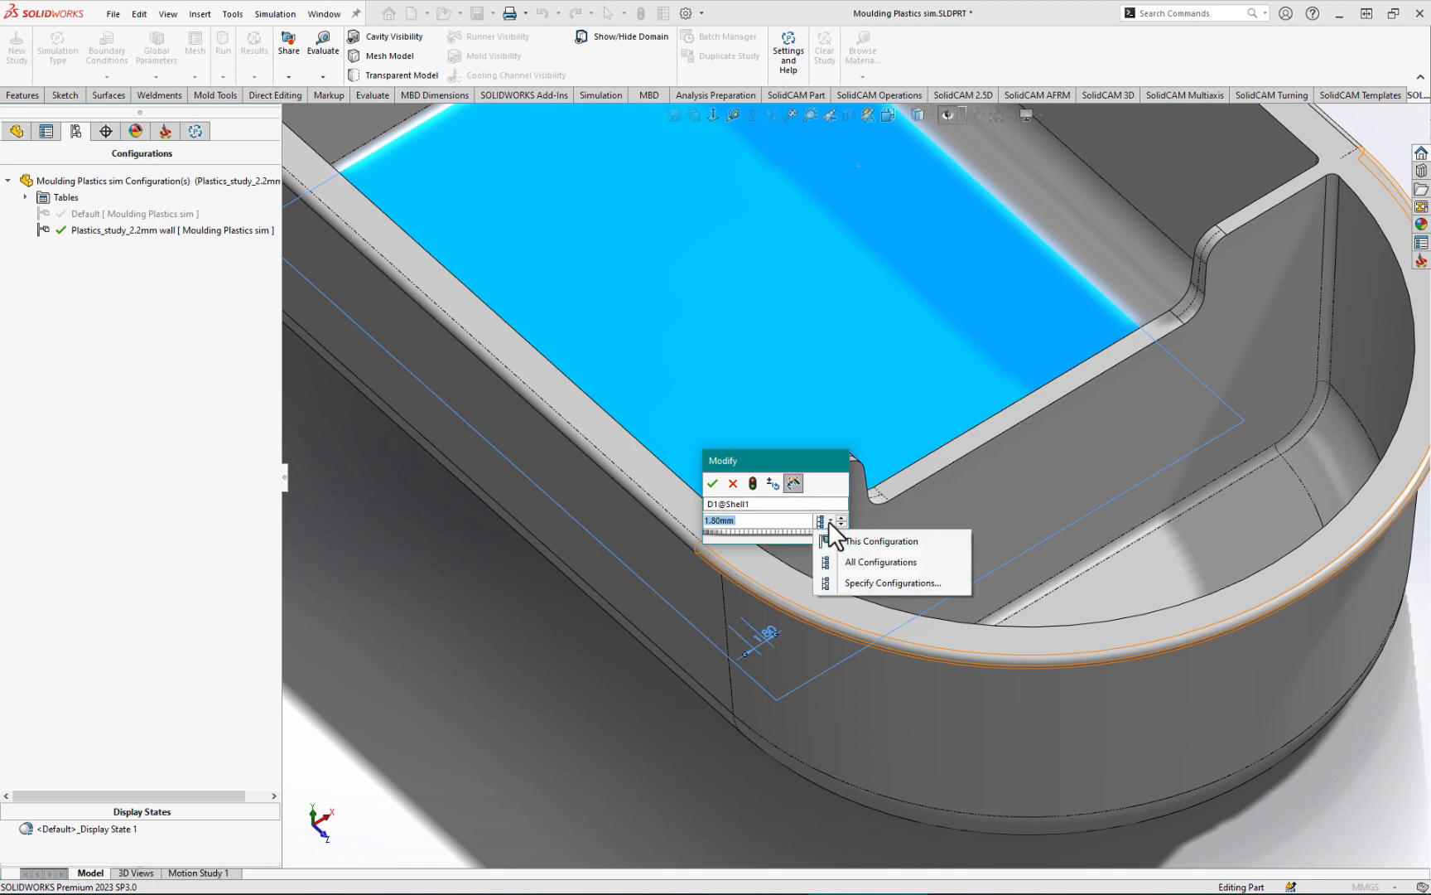
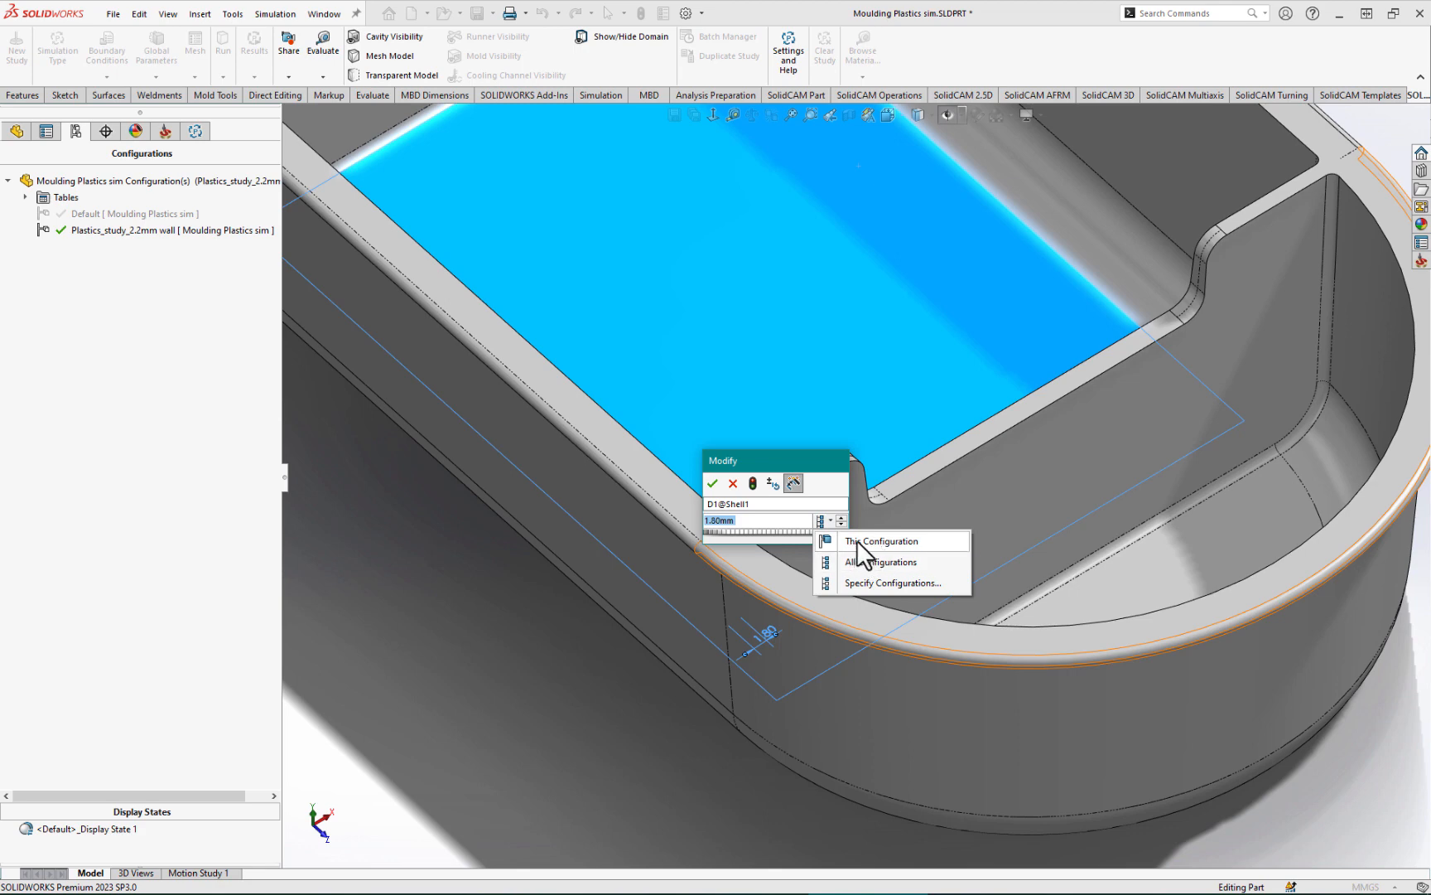
left_click(858, 543)
left_click_drag(768, 522, 706, 530)
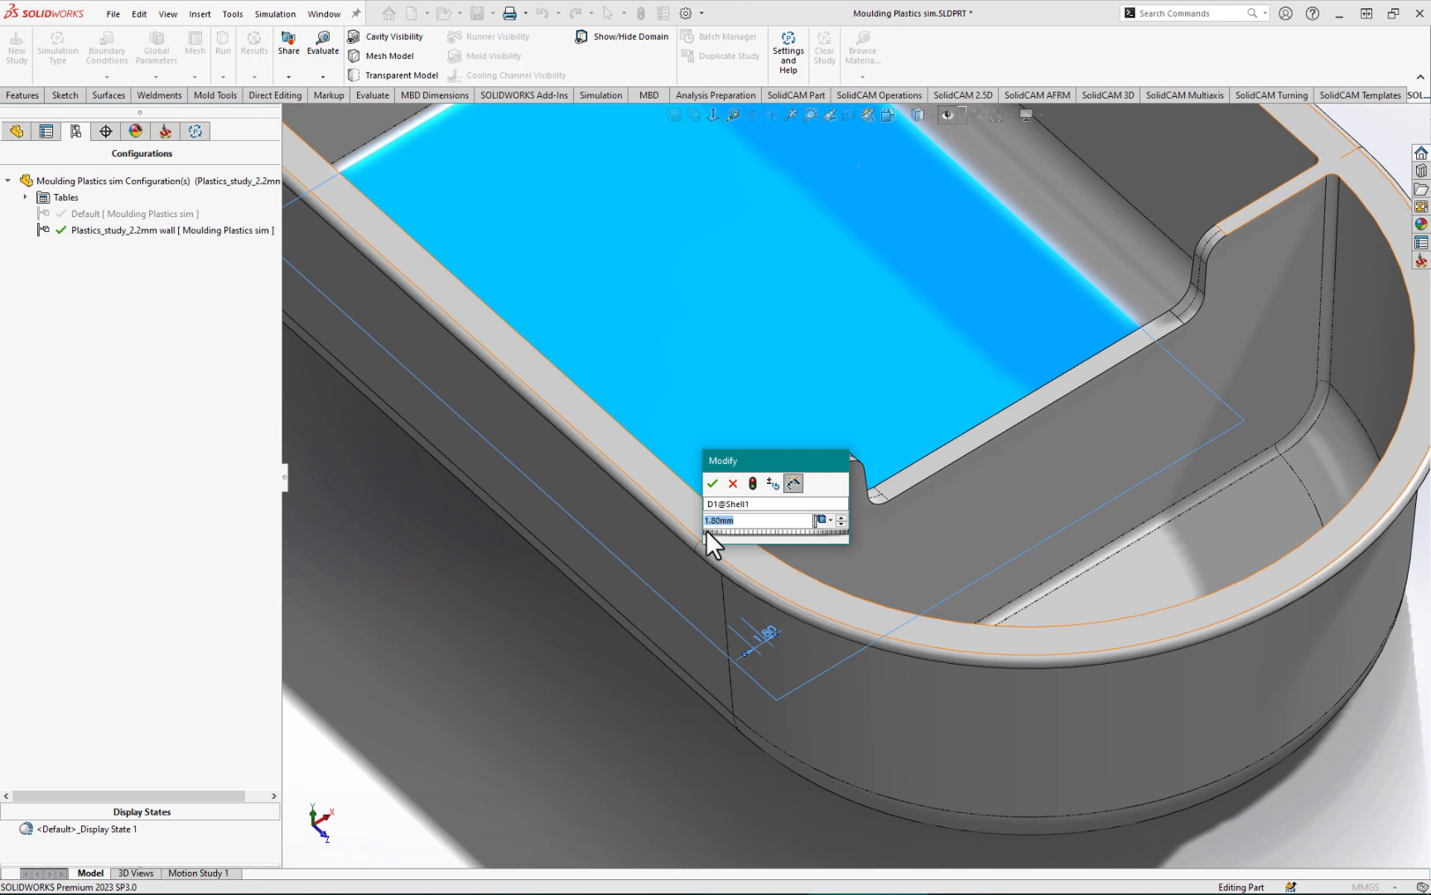
type("2.2")
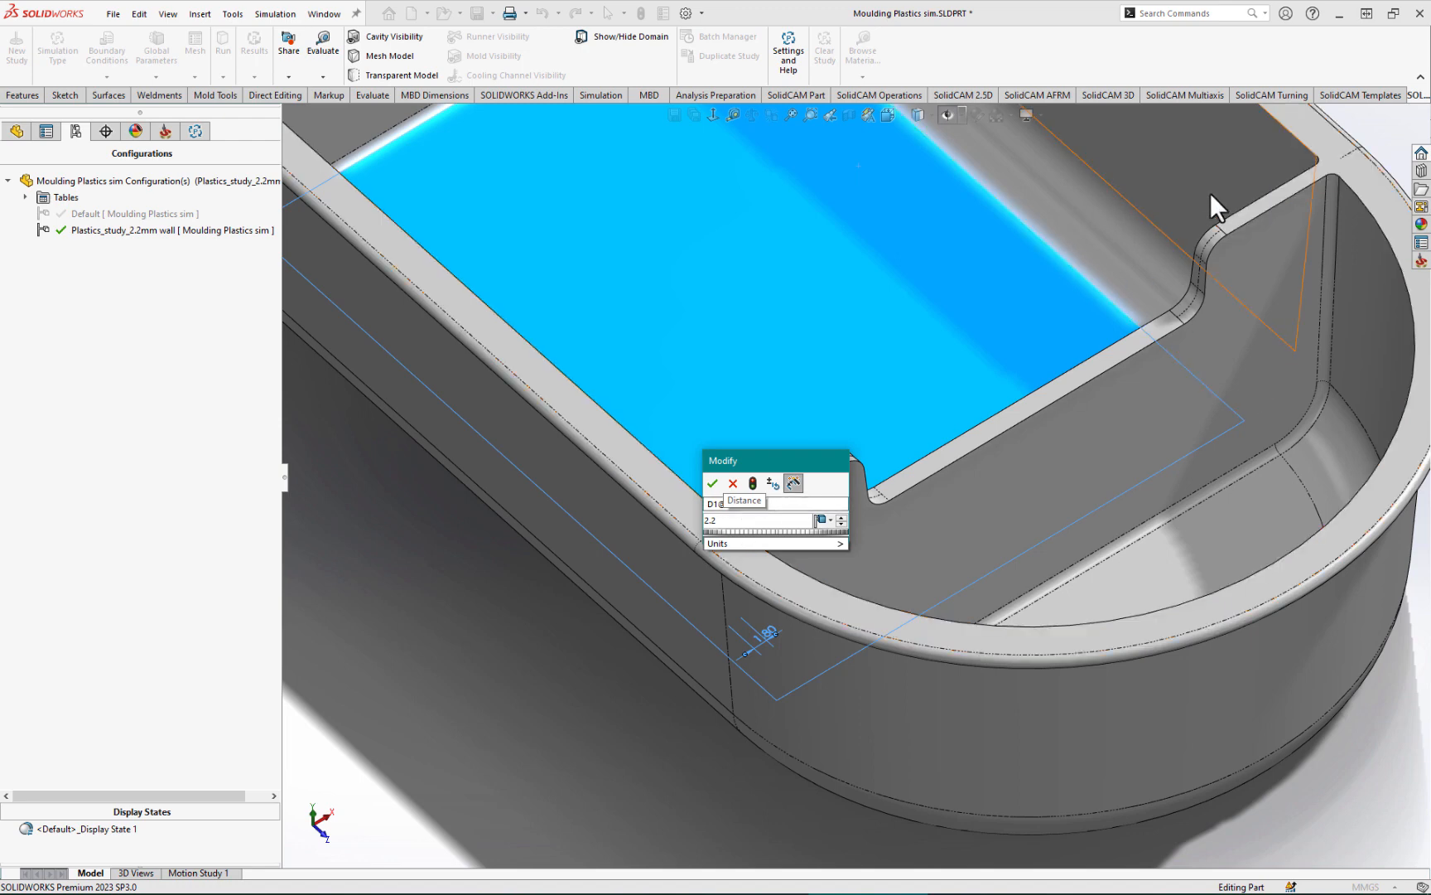
scroll(1124, 253, "up", 5)
scroll(946, 292, "down", 4)
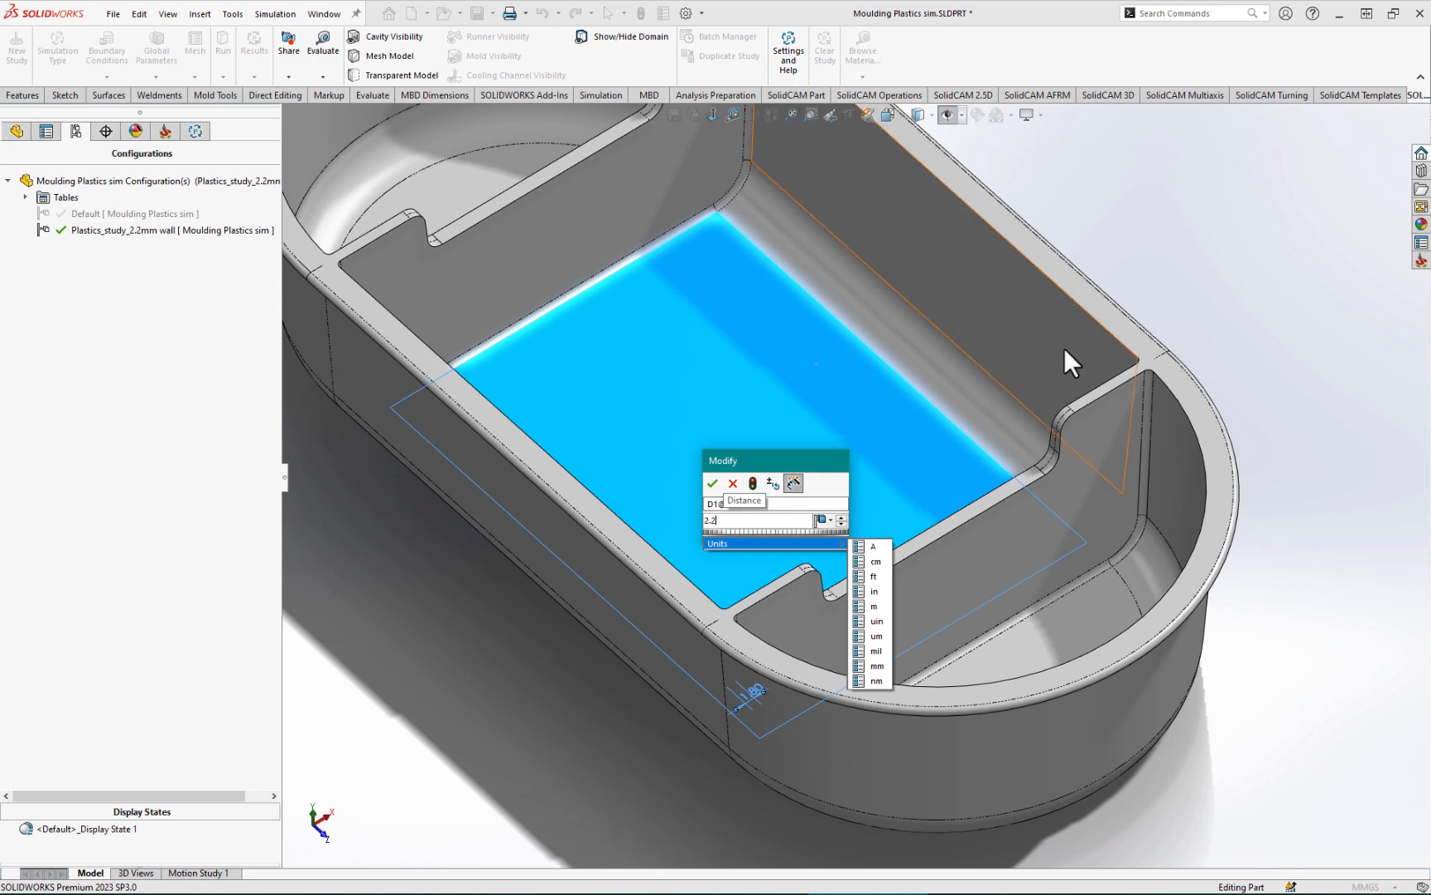
left_click(755, 483)
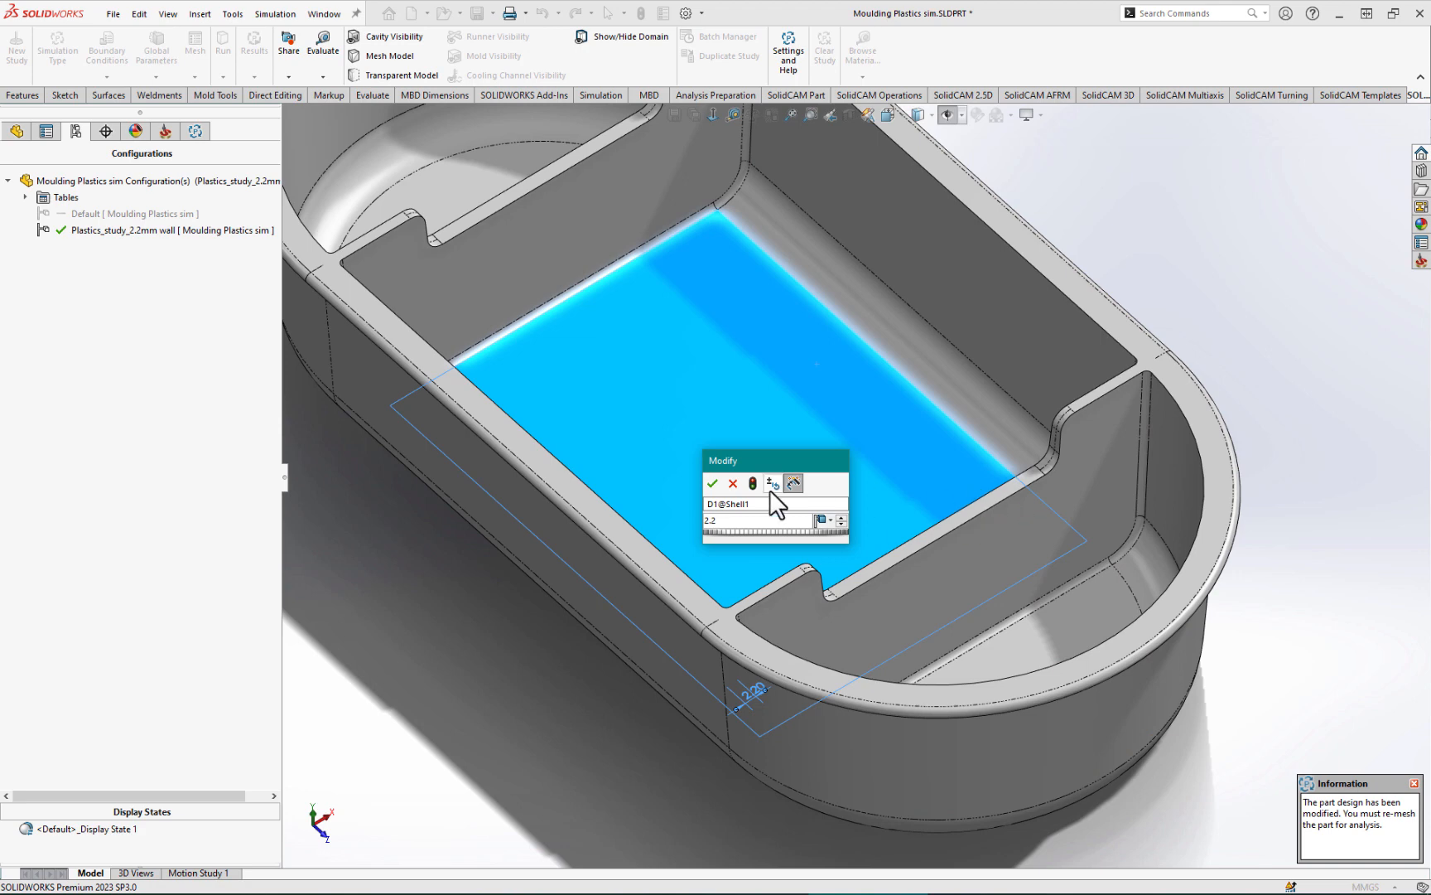
left_click(712, 485)
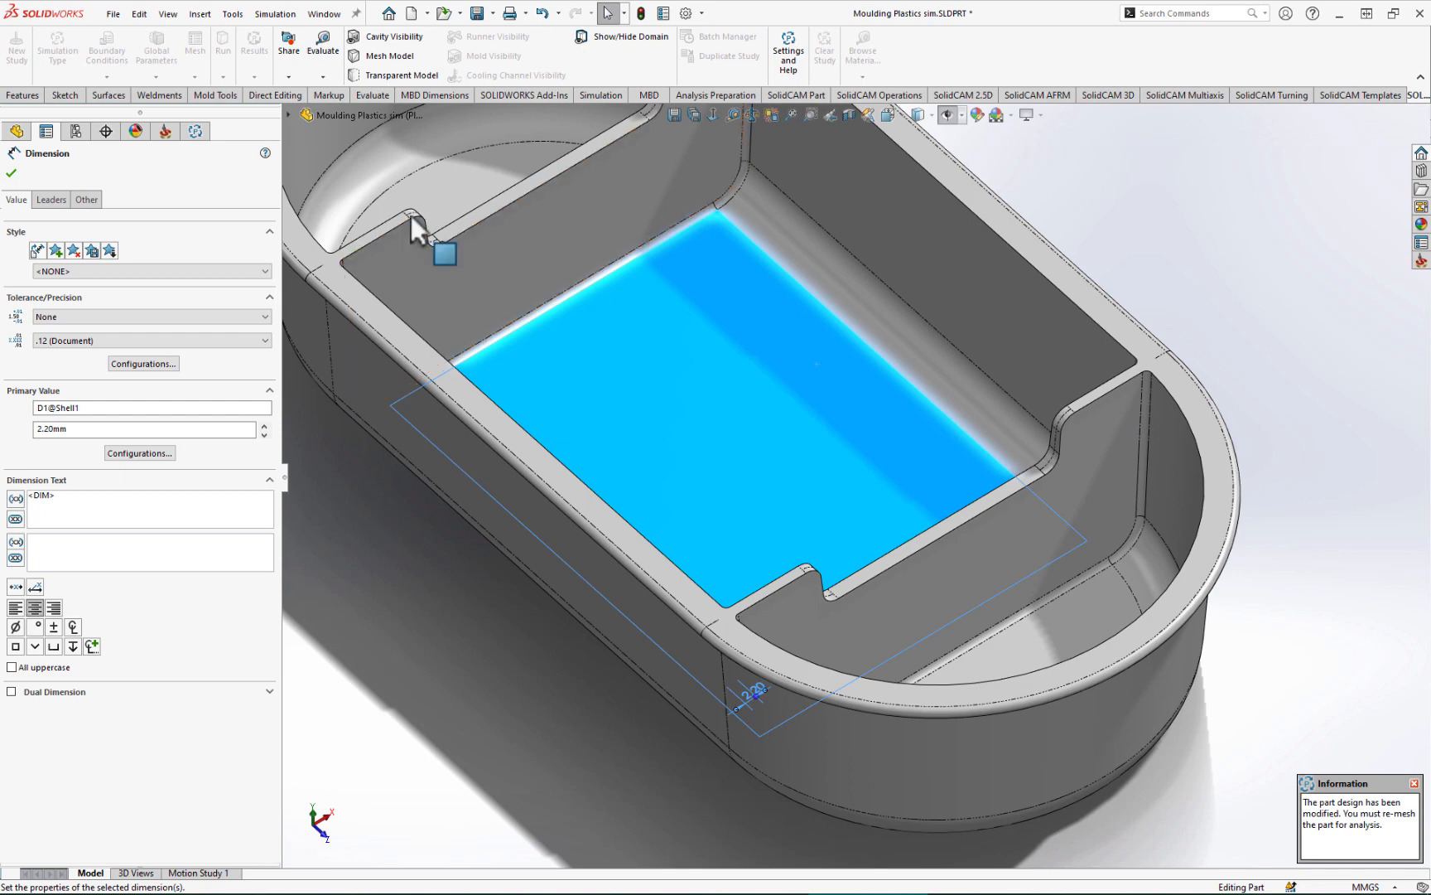
Step: Review the injection location and mesh warnings in the 2.2 mm wall study and delete the invalid Injection Location-1
left_click(196, 133)
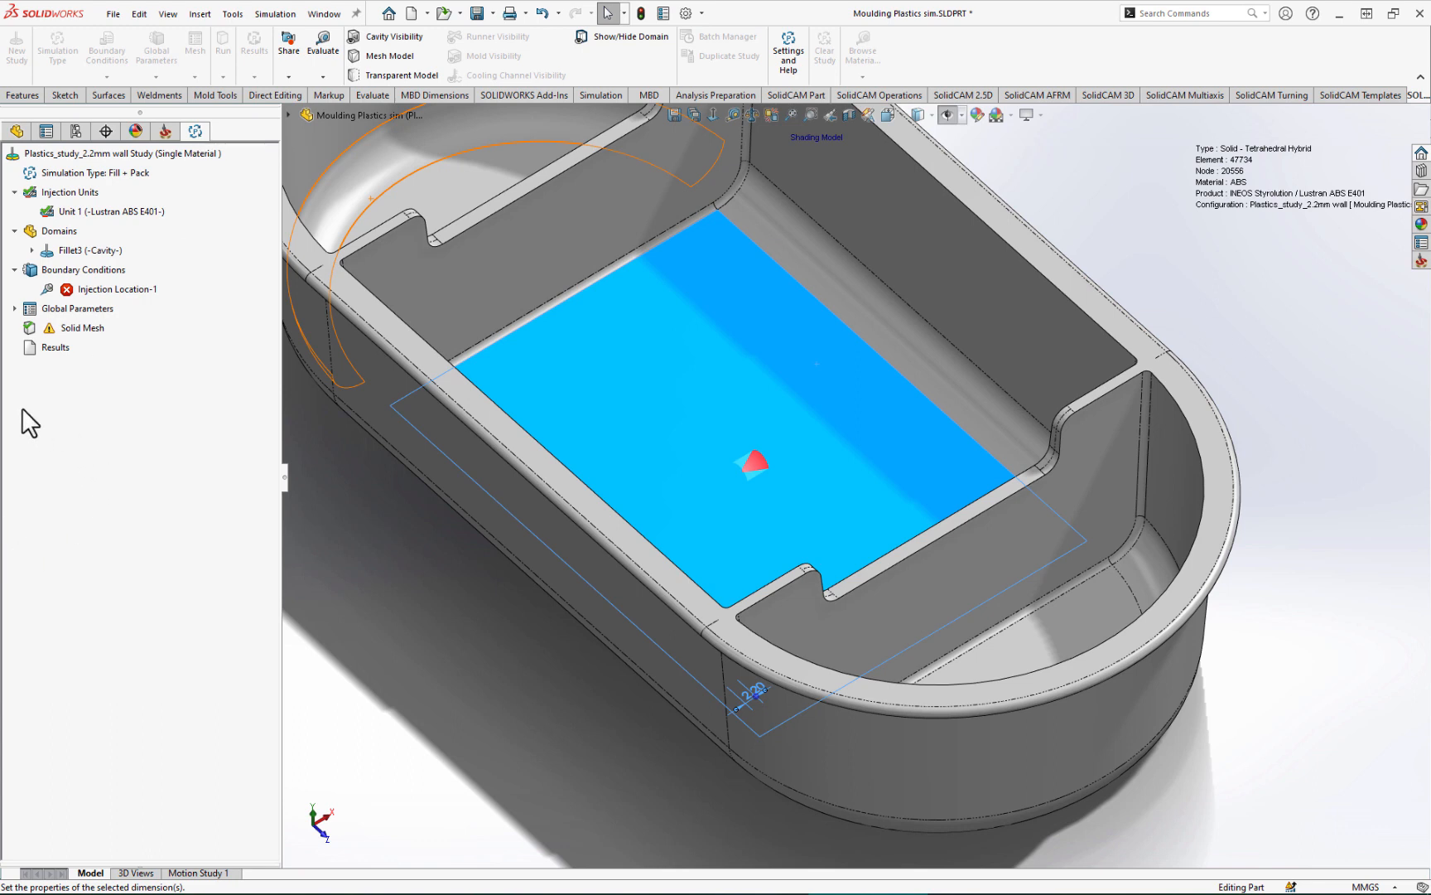
mouse_move(68, 291)
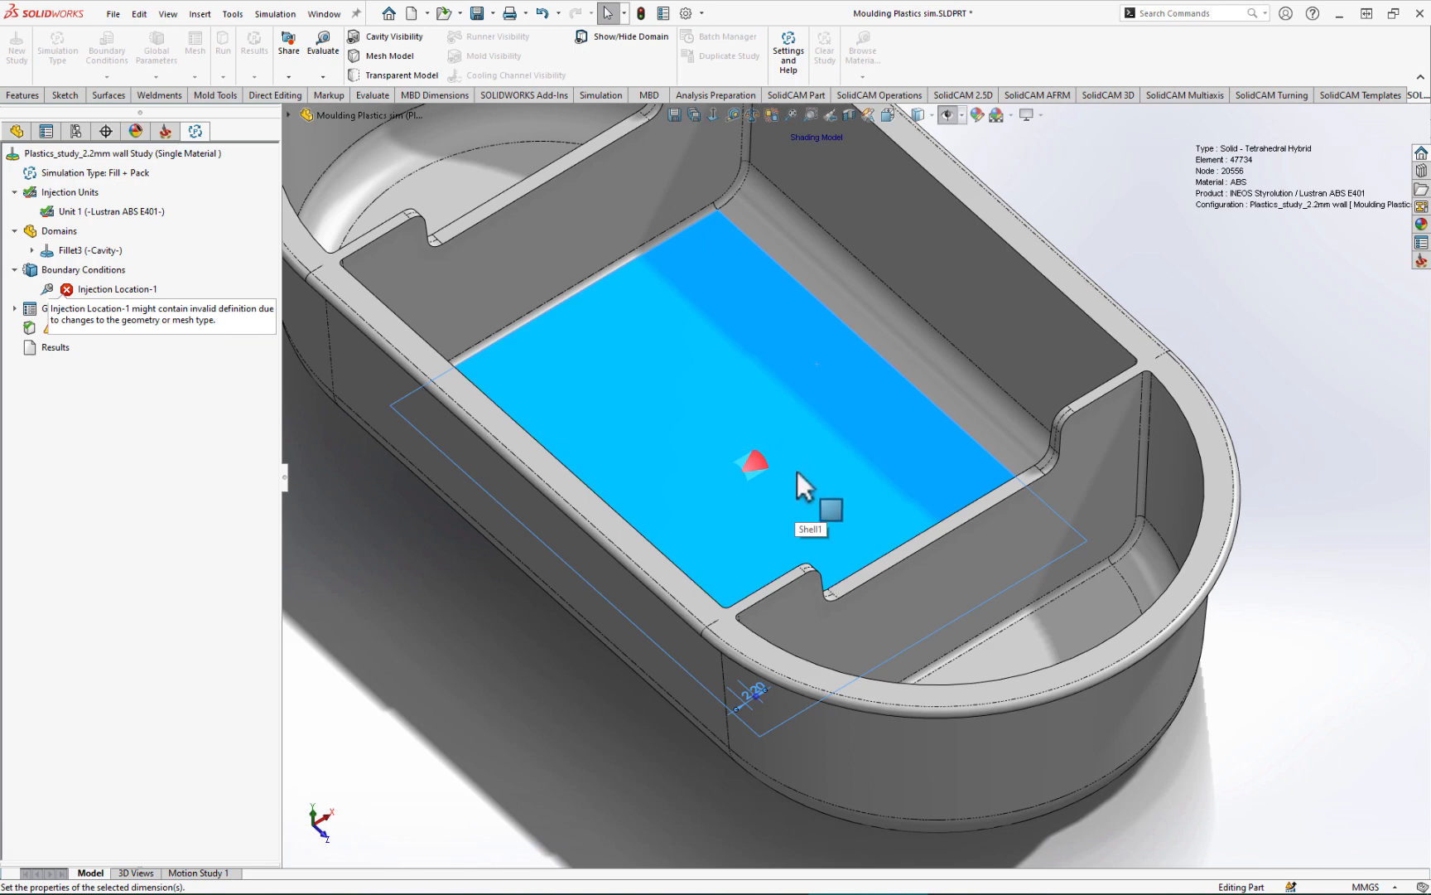
mouse_move(57, 328)
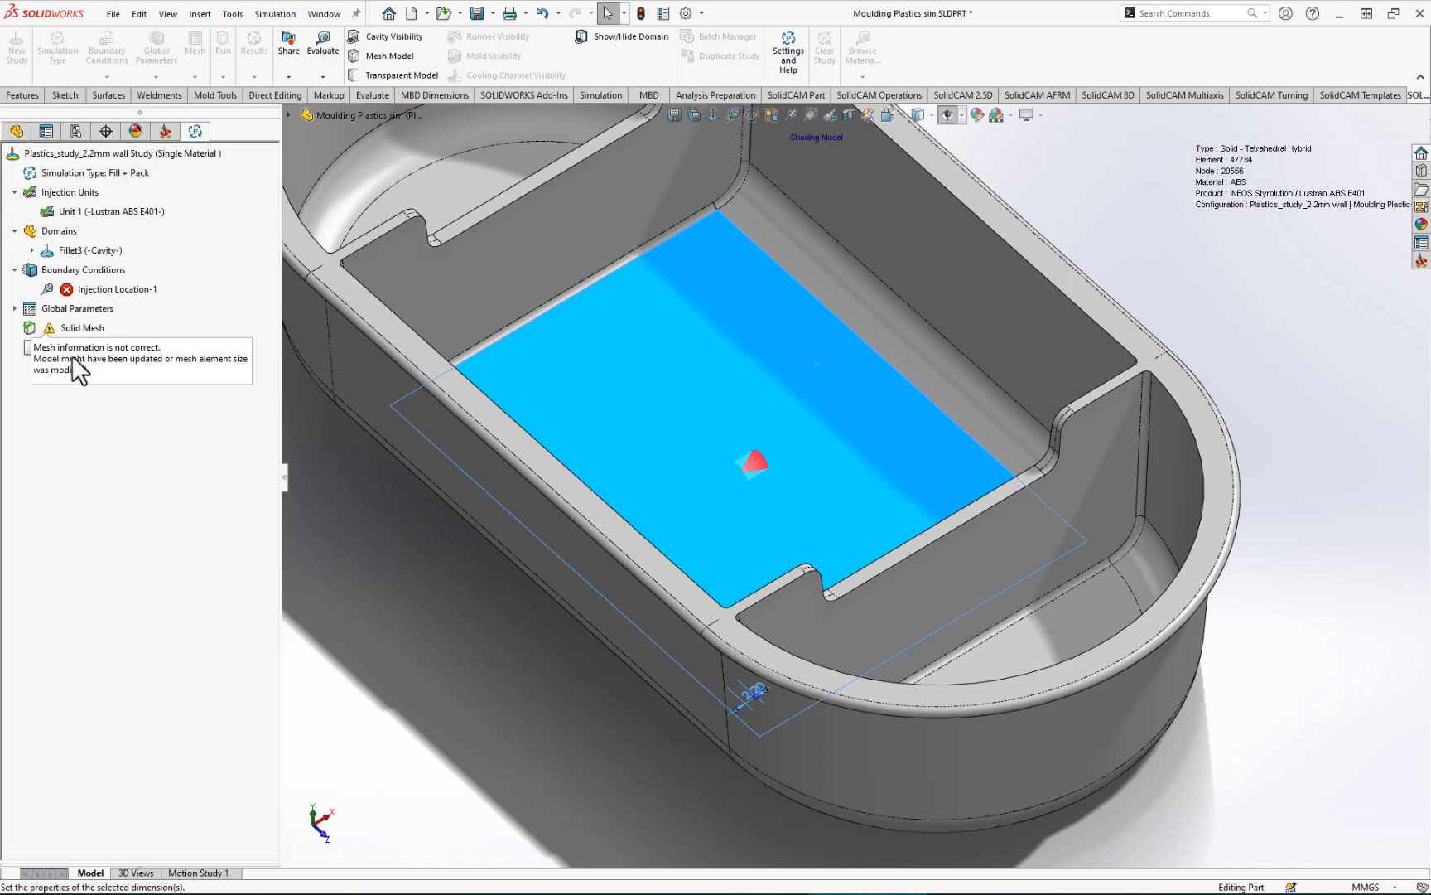
left_click(106, 289)
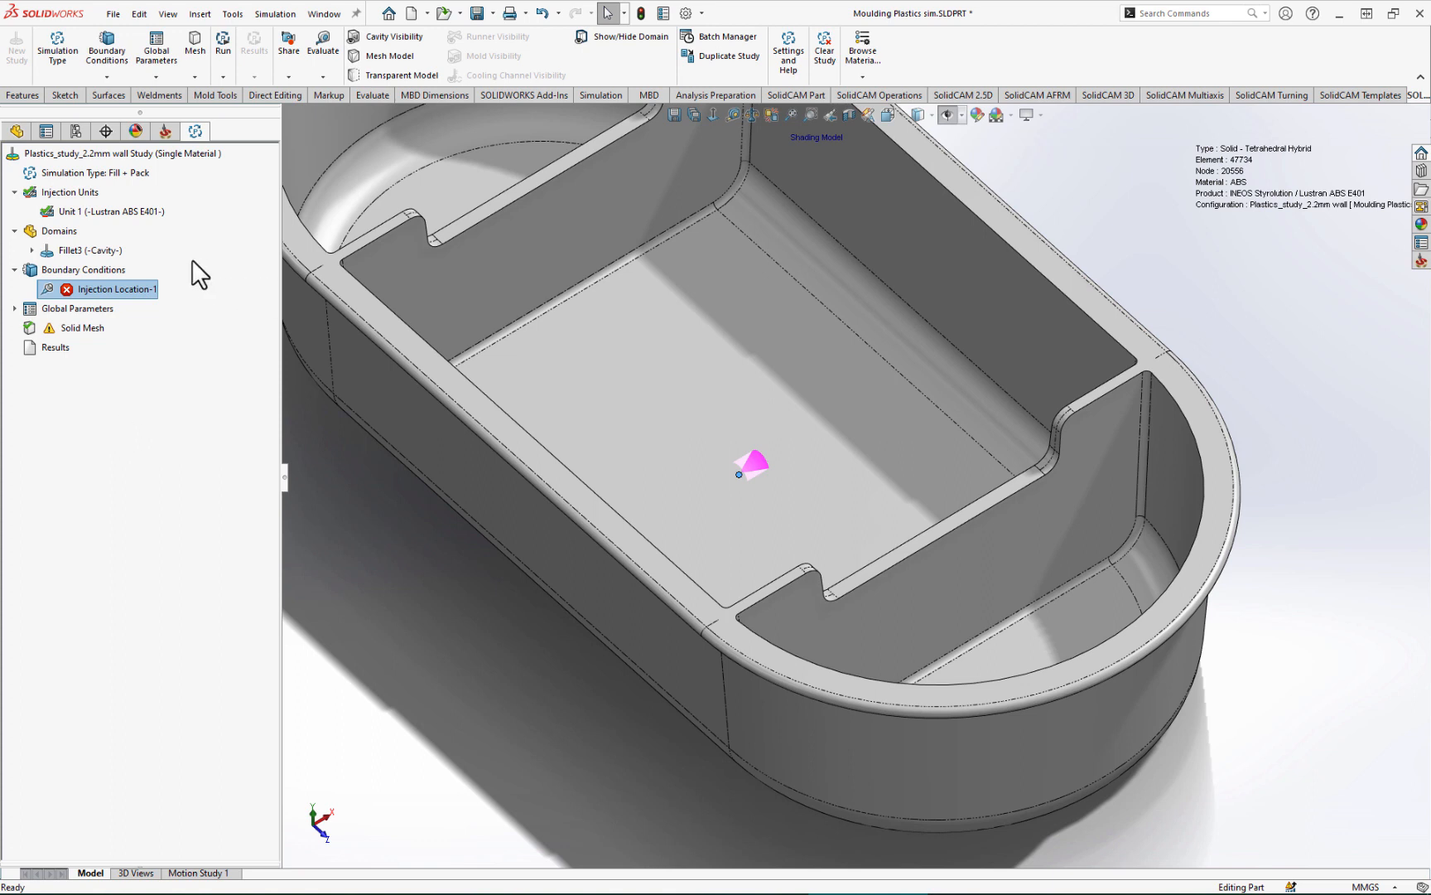
right_click(135, 289)
left_click(188, 333)
left_click(759, 427)
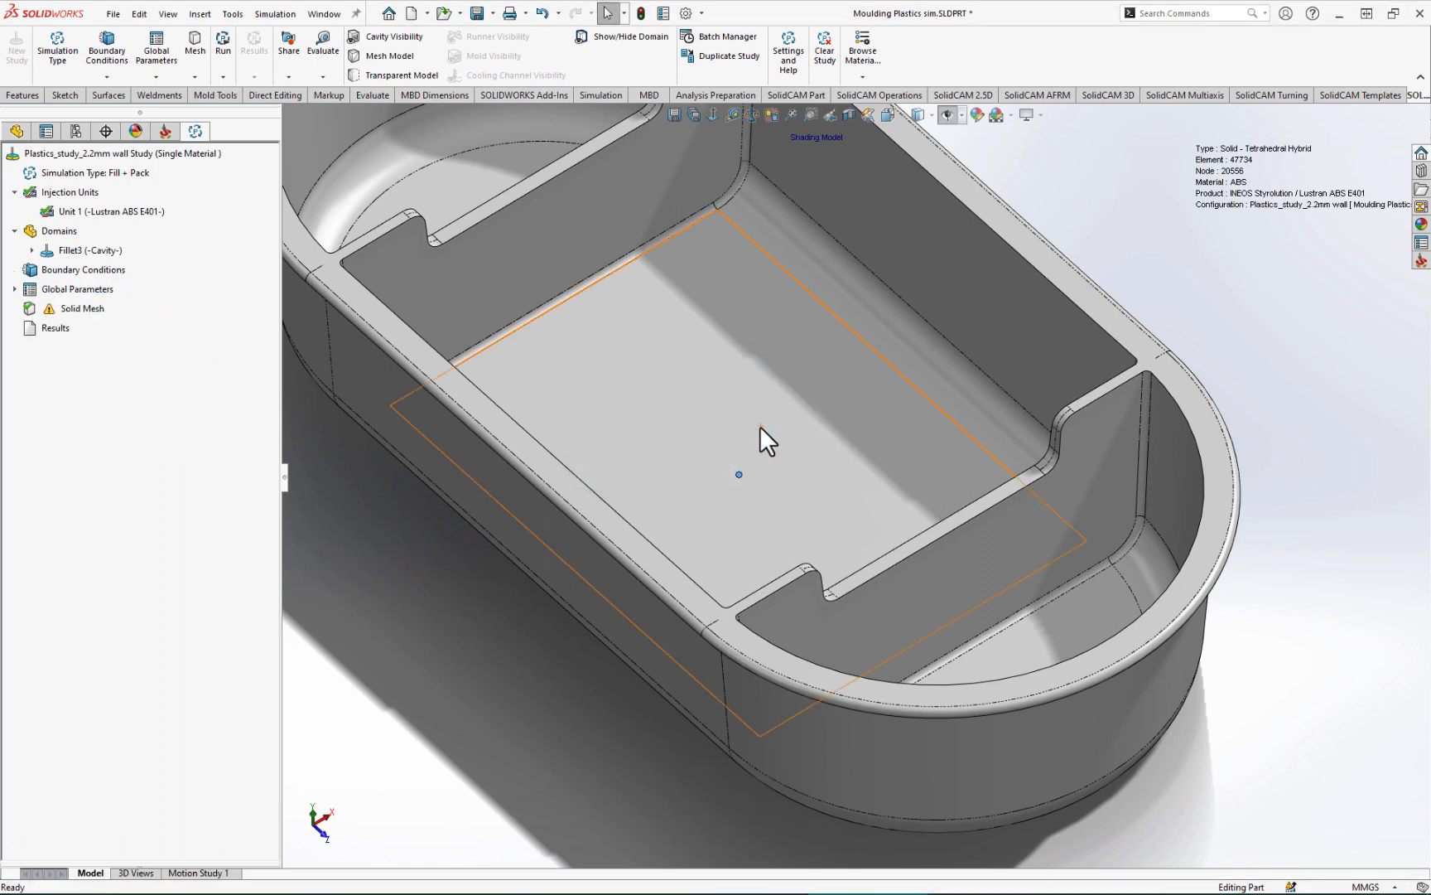
Step: Start the Injection Location Advisor with one location and inspect the automatic Top Plane mold open direction on the container
right_click(89, 269)
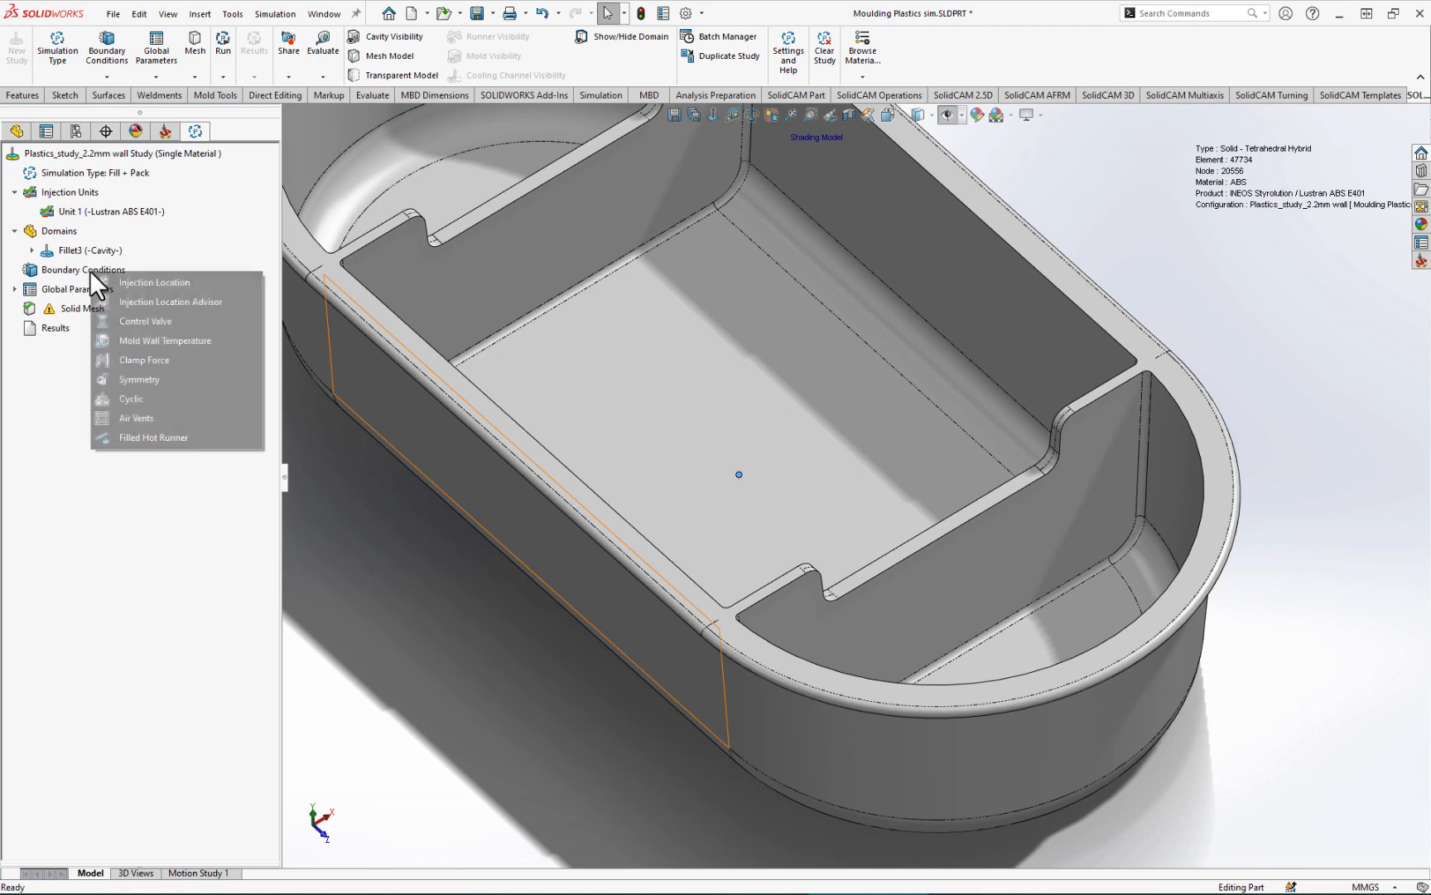
left_click(171, 301)
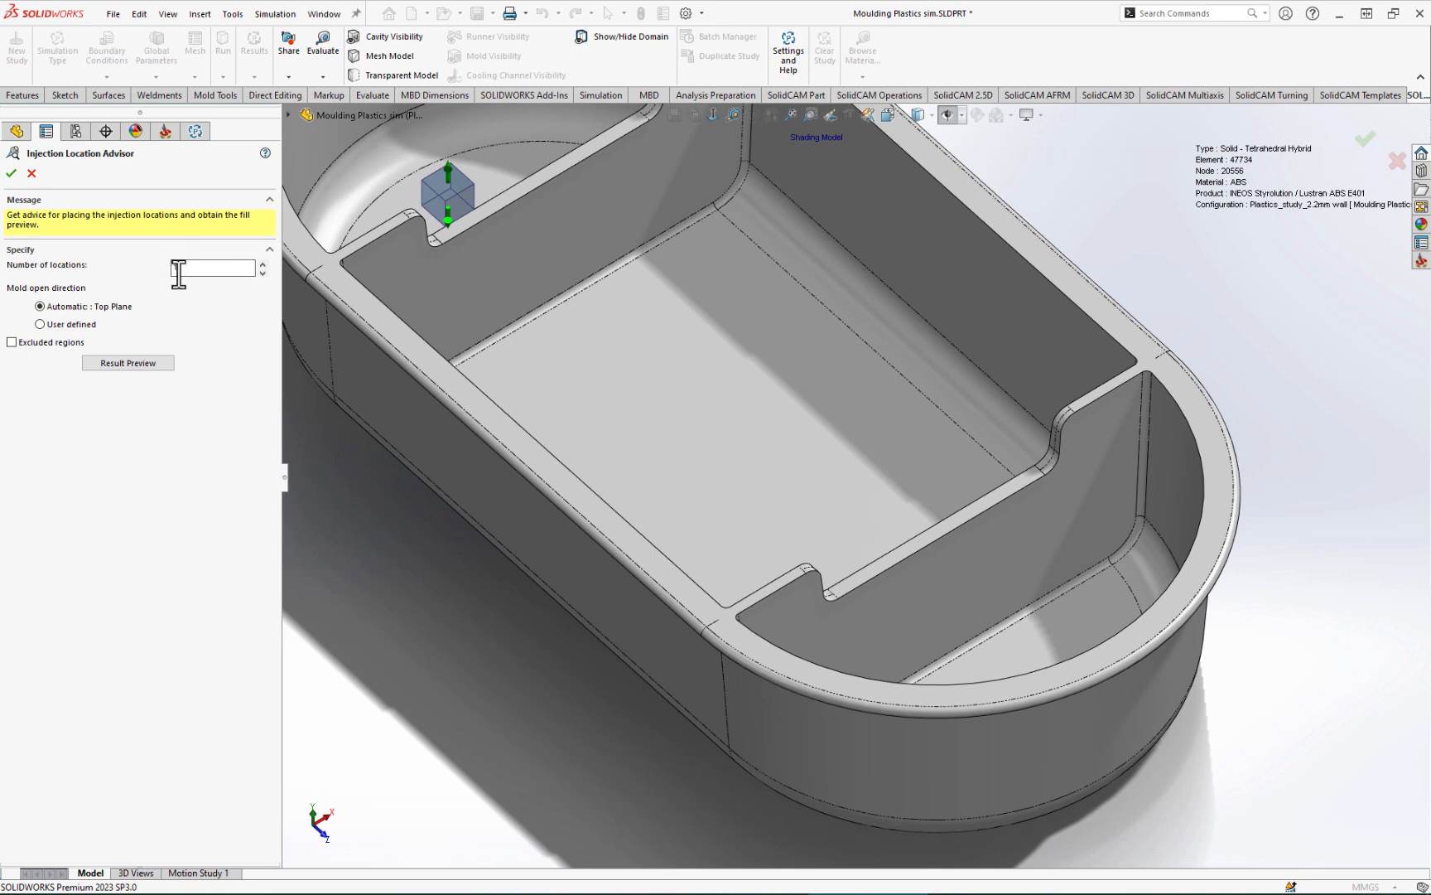
middle_click_drag(575, 393, 671, 199)
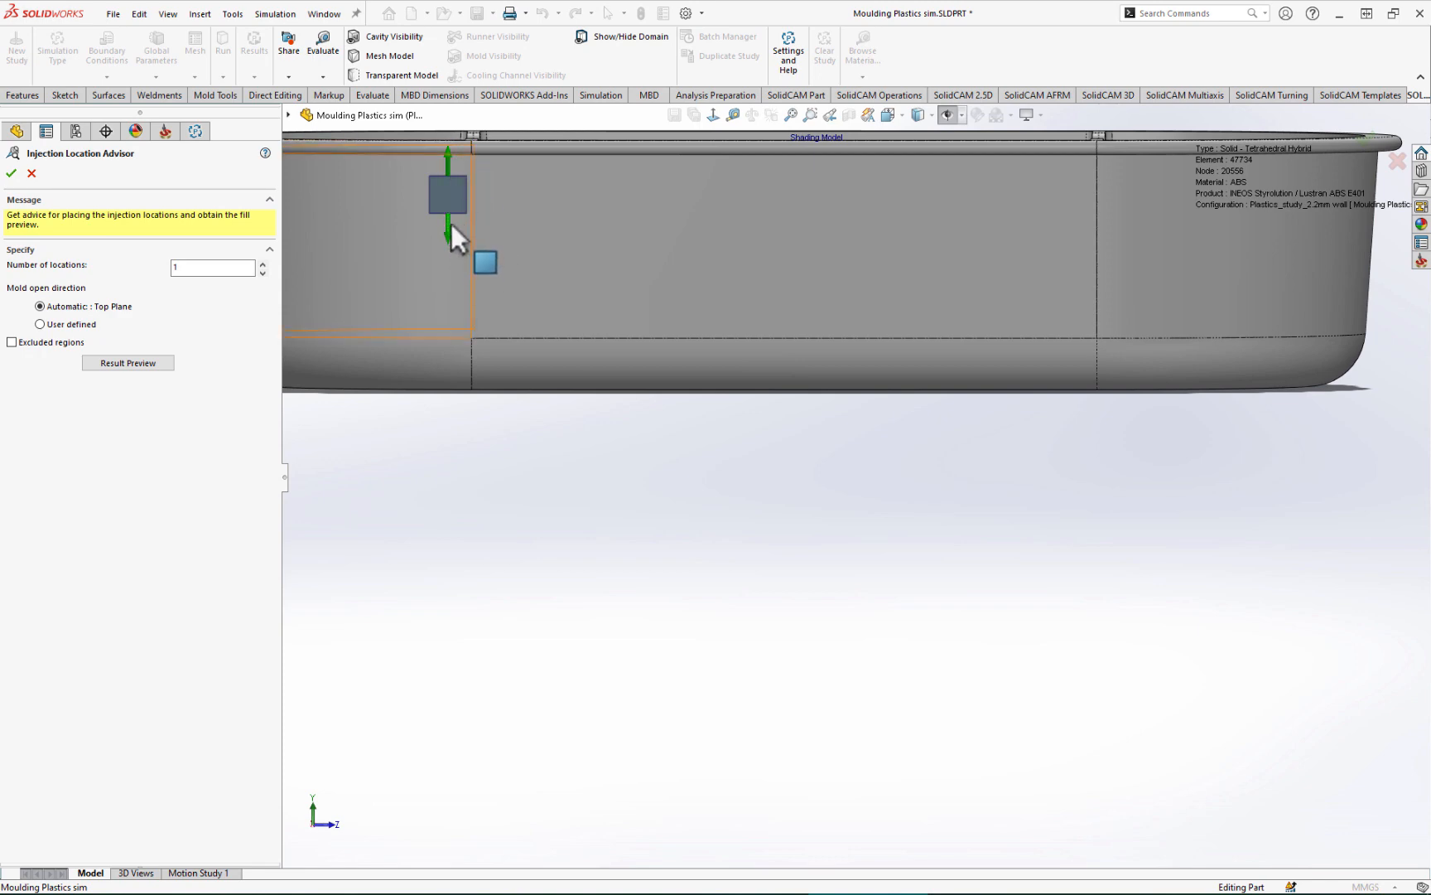
middle_click_drag(735, 283, 642, 440)
scroll(832, 271, "up", 4)
scroll(851, 247, "down", 2)
scroll(850, 233, "up", 1)
scroll(851, 233, "down", 1)
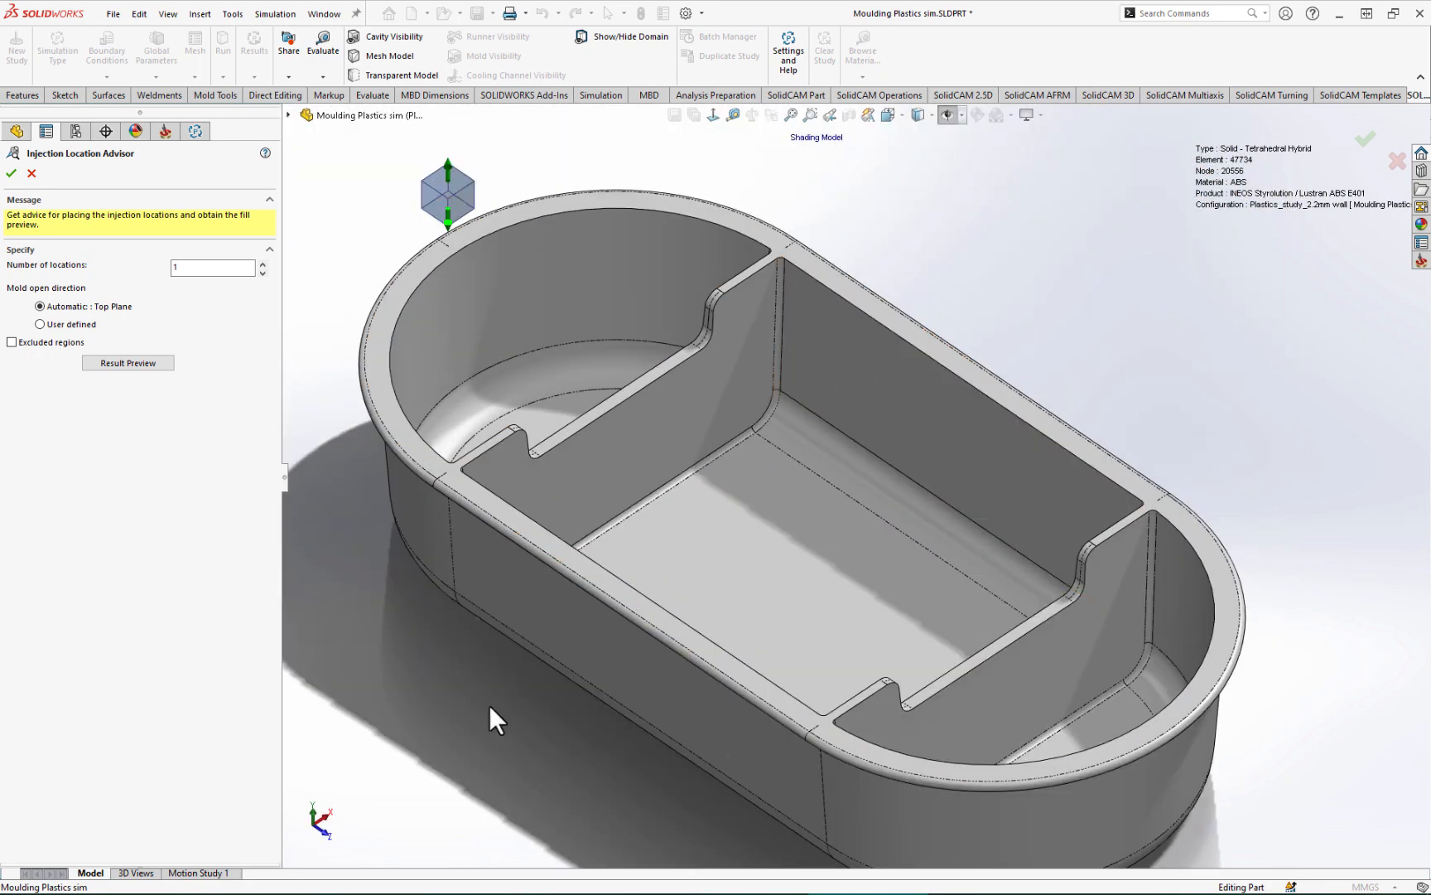
Step: Enable excluded regions and exclude the outer wall faces and lower fillets along one long side and both ends
left_click(13, 342)
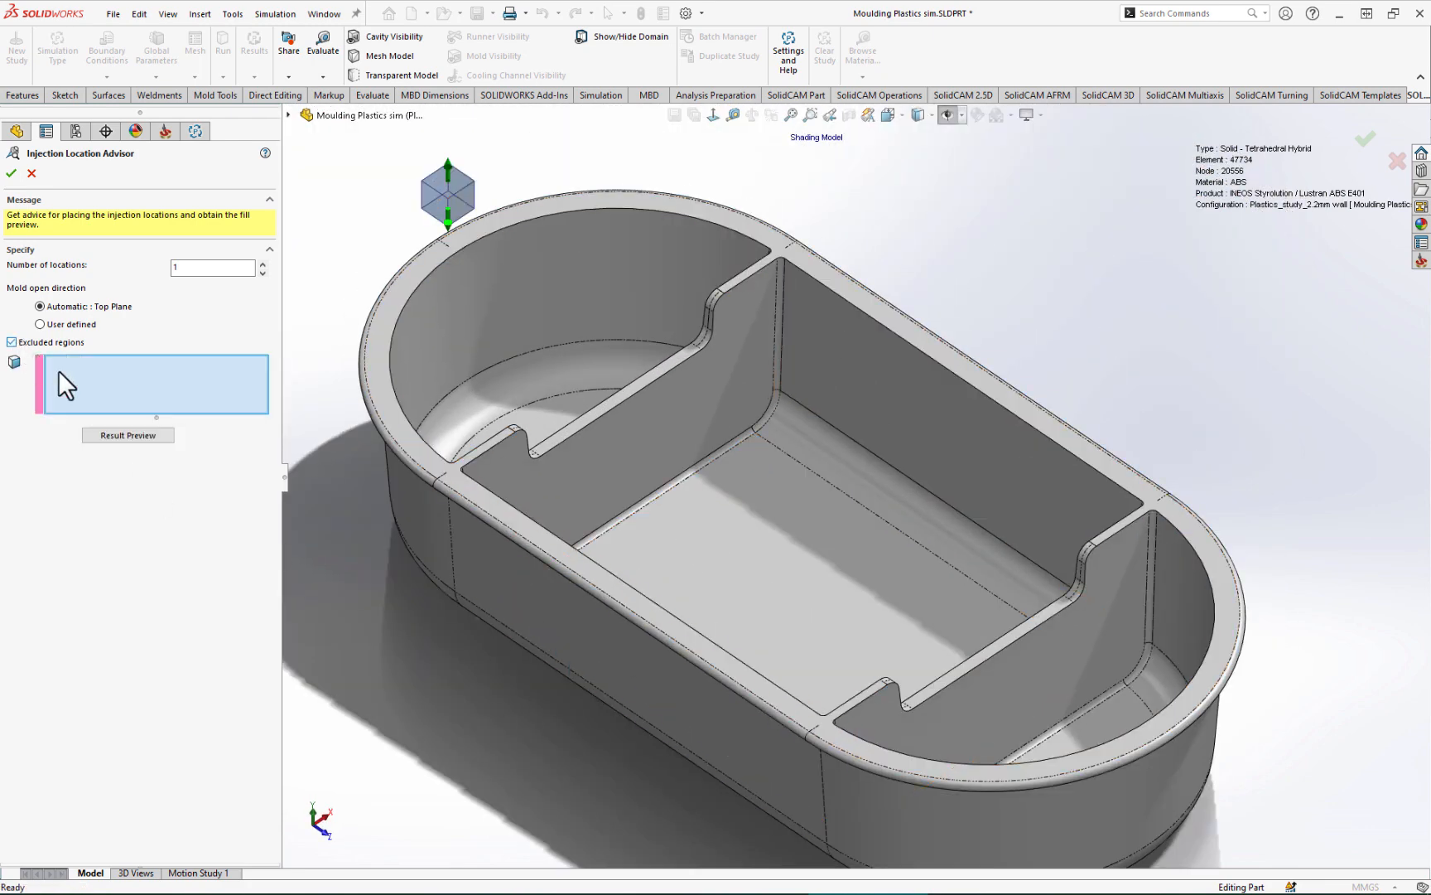
scroll(750, 687, "up", 3)
middle_click_drag(751, 687, 814, 499)
left_click(811, 501)
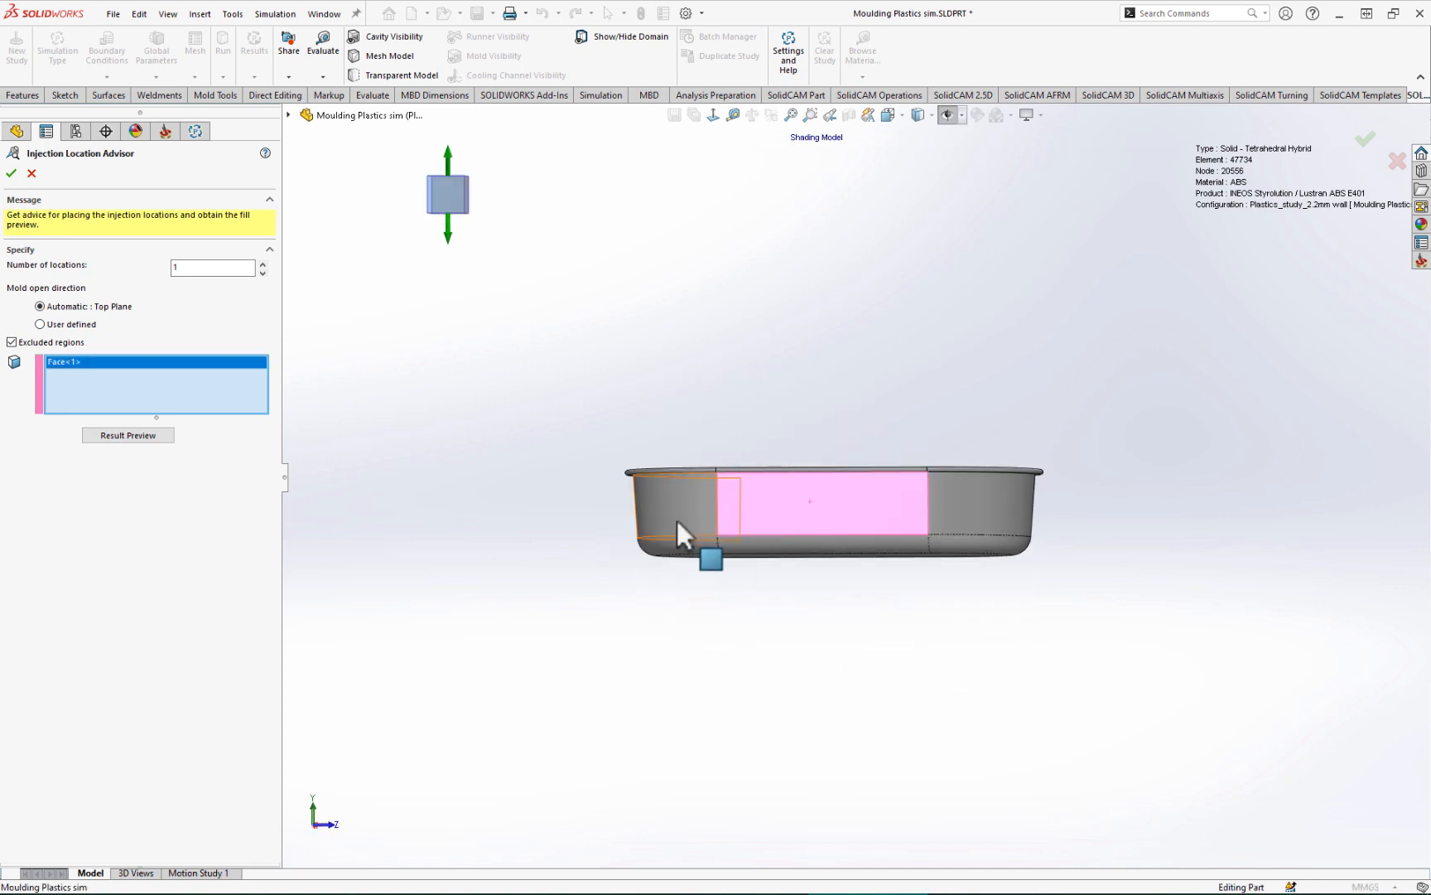
left_click(675, 523)
left_click(948, 534)
left_click(947, 544)
left_click(831, 548)
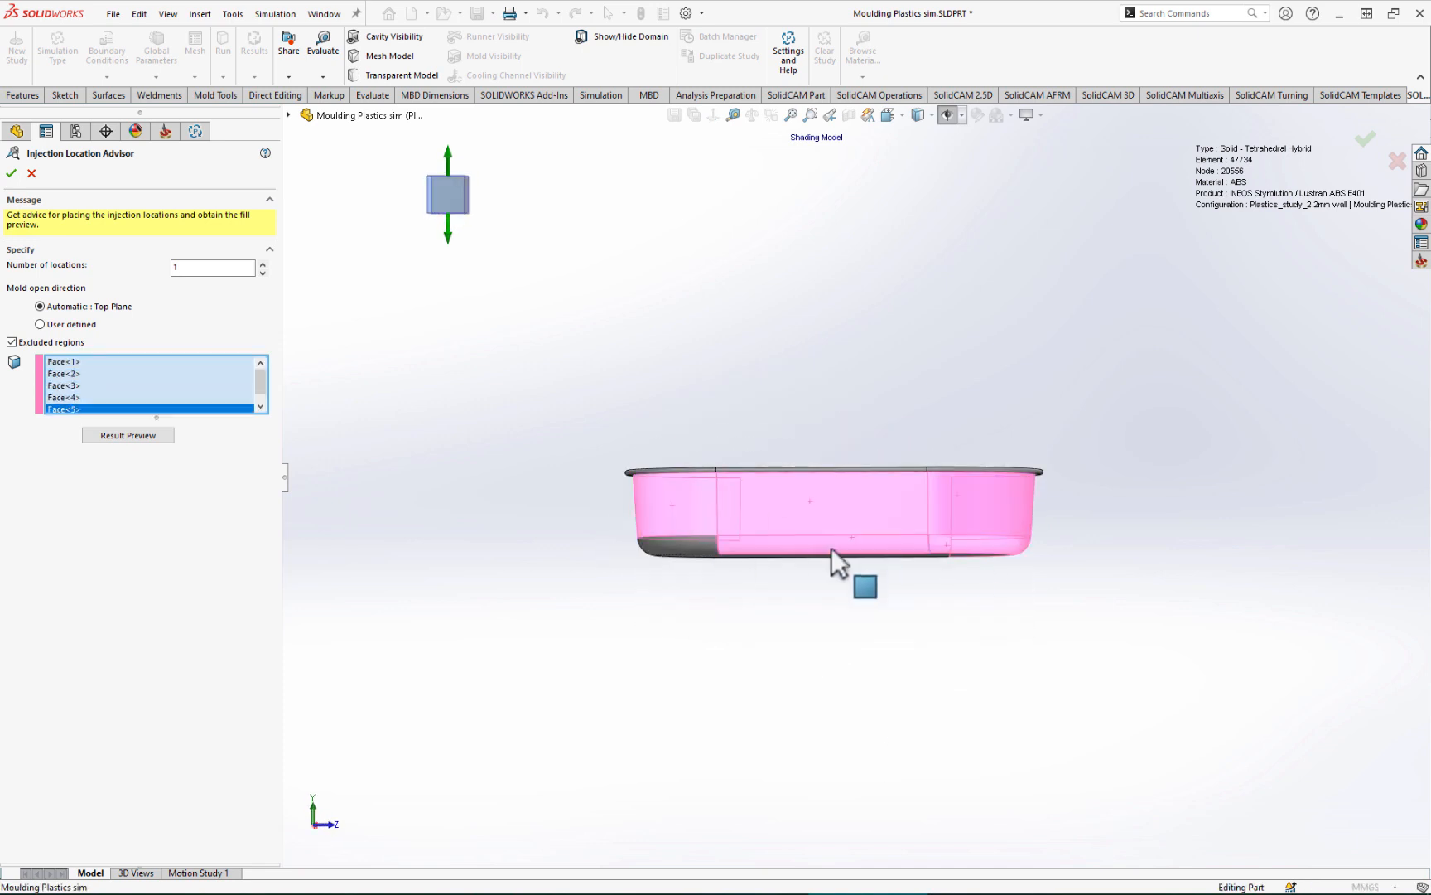
left_click(684, 544)
Step: Exclude the underside and the remaining outer faces of the opposite side, and accept the advised injection location
middle_click_drag(797, 548, 684, 450)
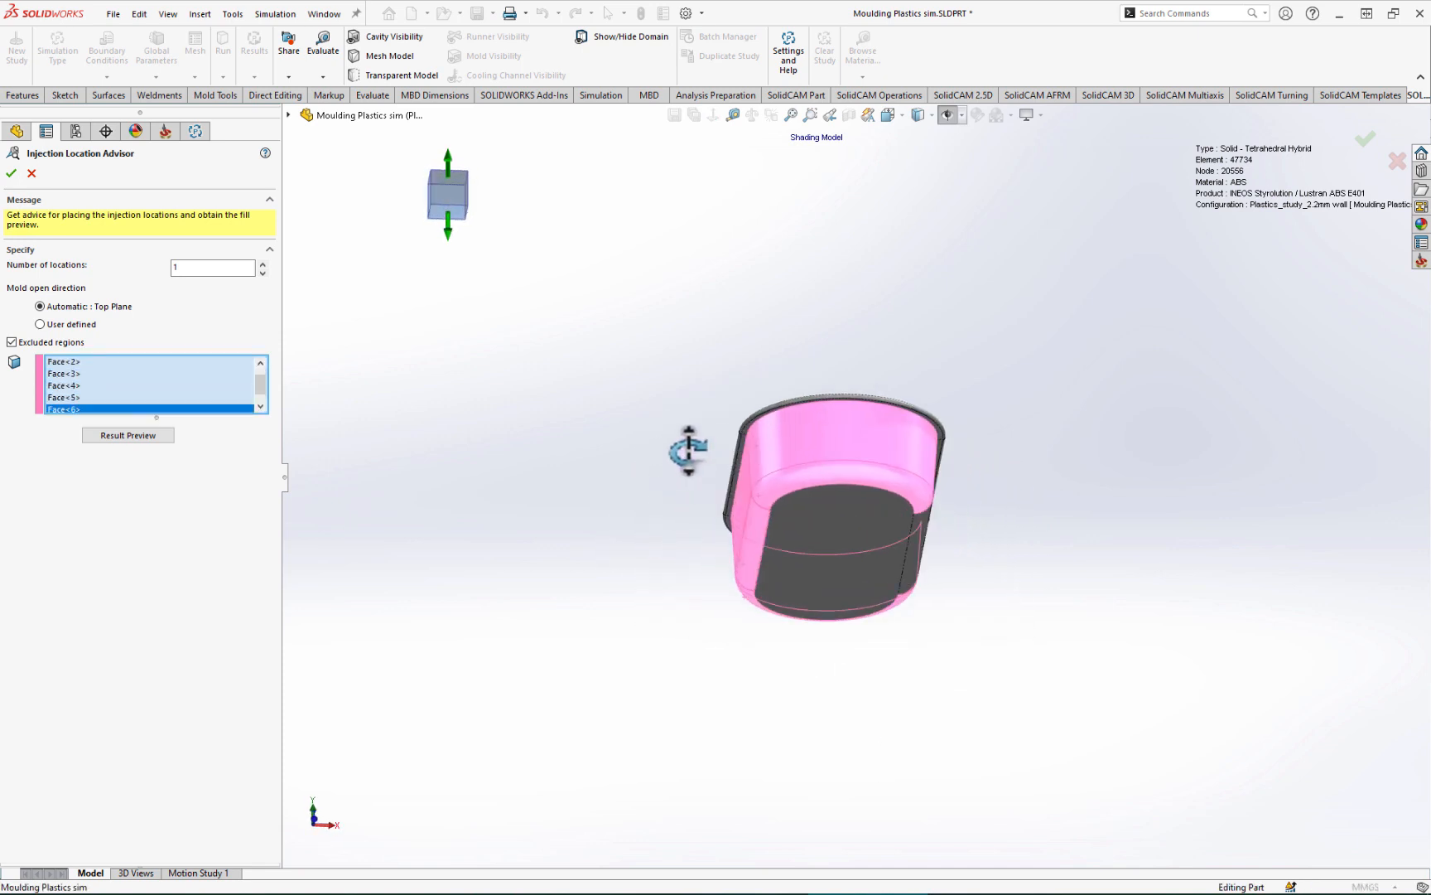
left_click(857, 537)
middle_click_drag(857, 537, 880, 522)
left_click(904, 495)
left_click(940, 509)
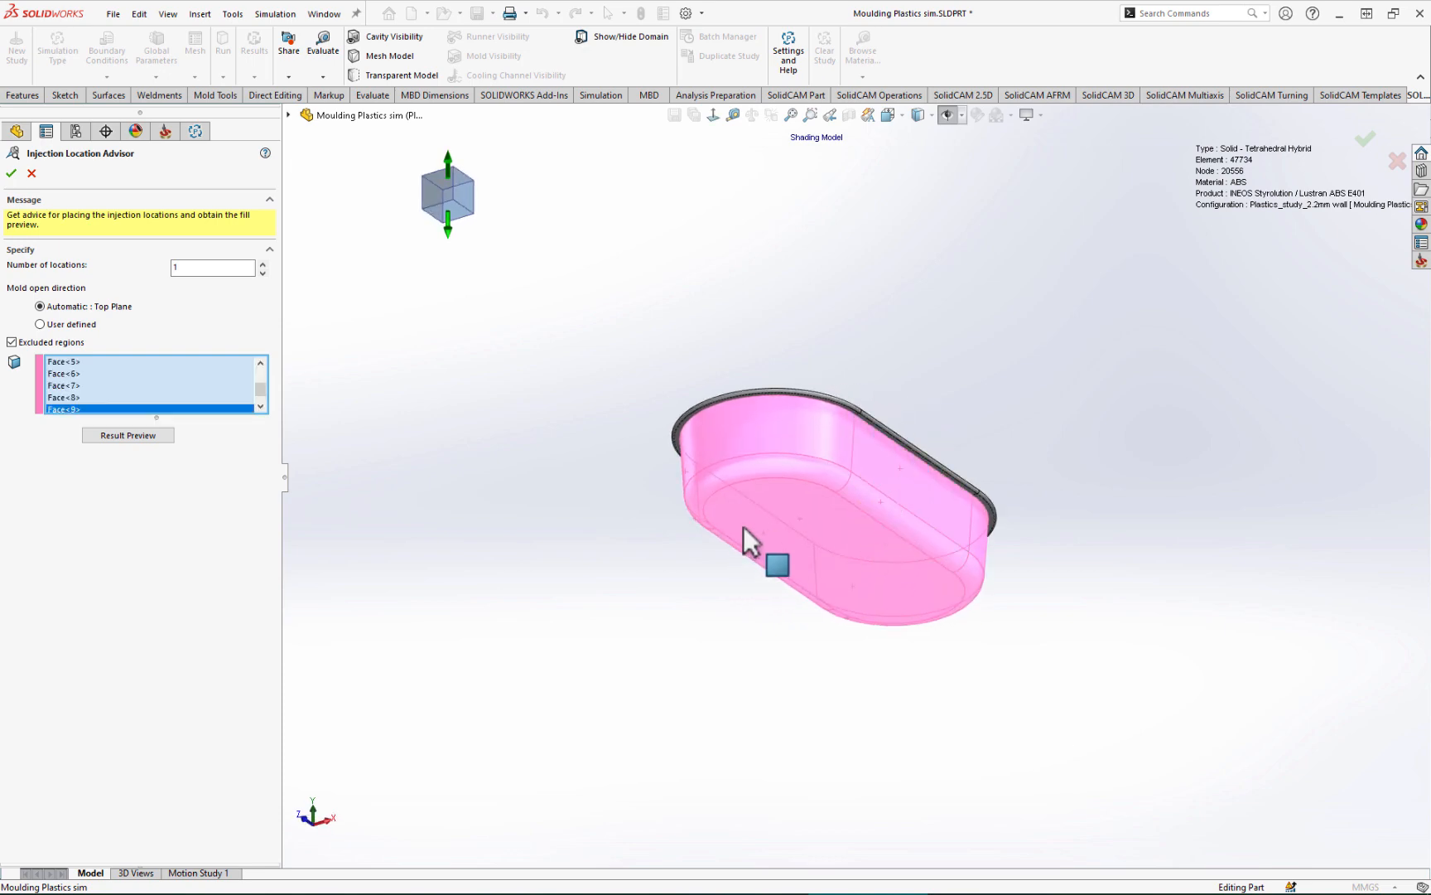
middle_click_drag(745, 543, 883, 451)
scroll(846, 463, "down", 3)
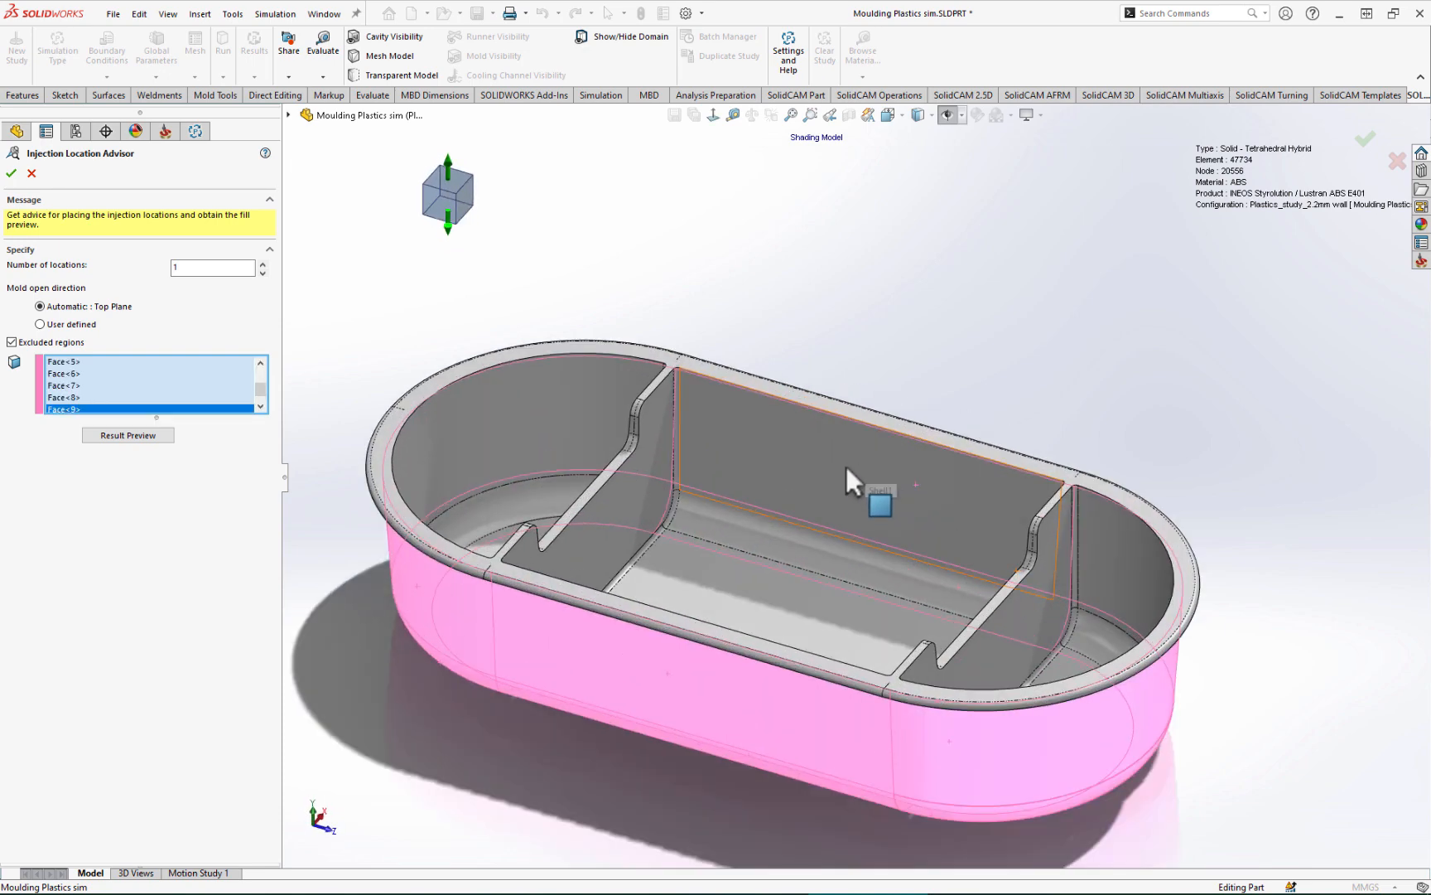
middle_click_drag(818, 548, 774, 613)
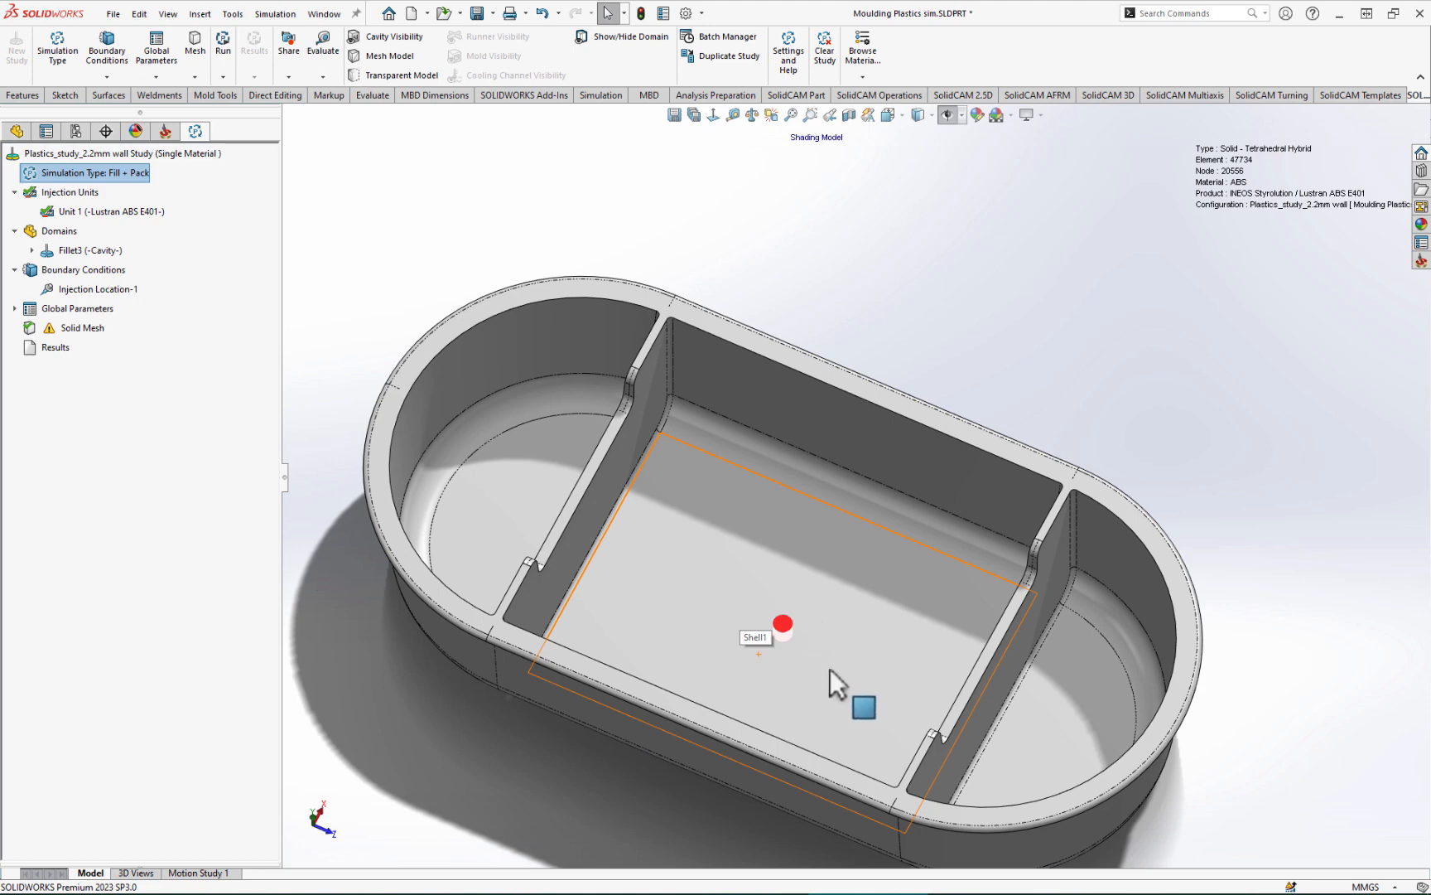
Step: Remesh the modified container as a Tetrahedral Hybrid solid mesh with a coarse surface mesh and Uniform refinement
middle_click_drag(830, 668, 800, 546)
scroll(802, 551, "up", 3)
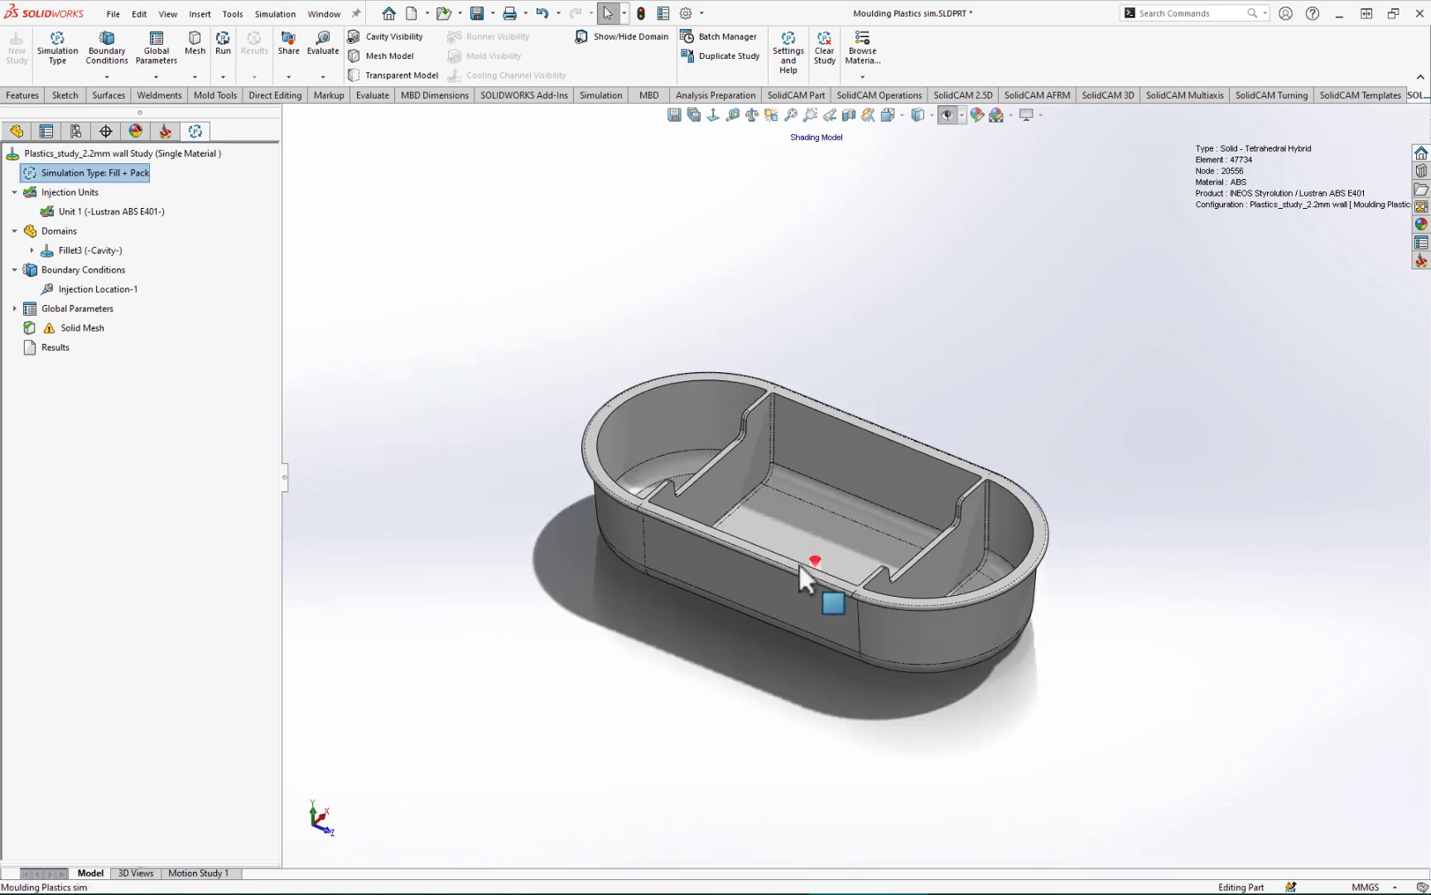
scroll(862, 456, "down", 5)
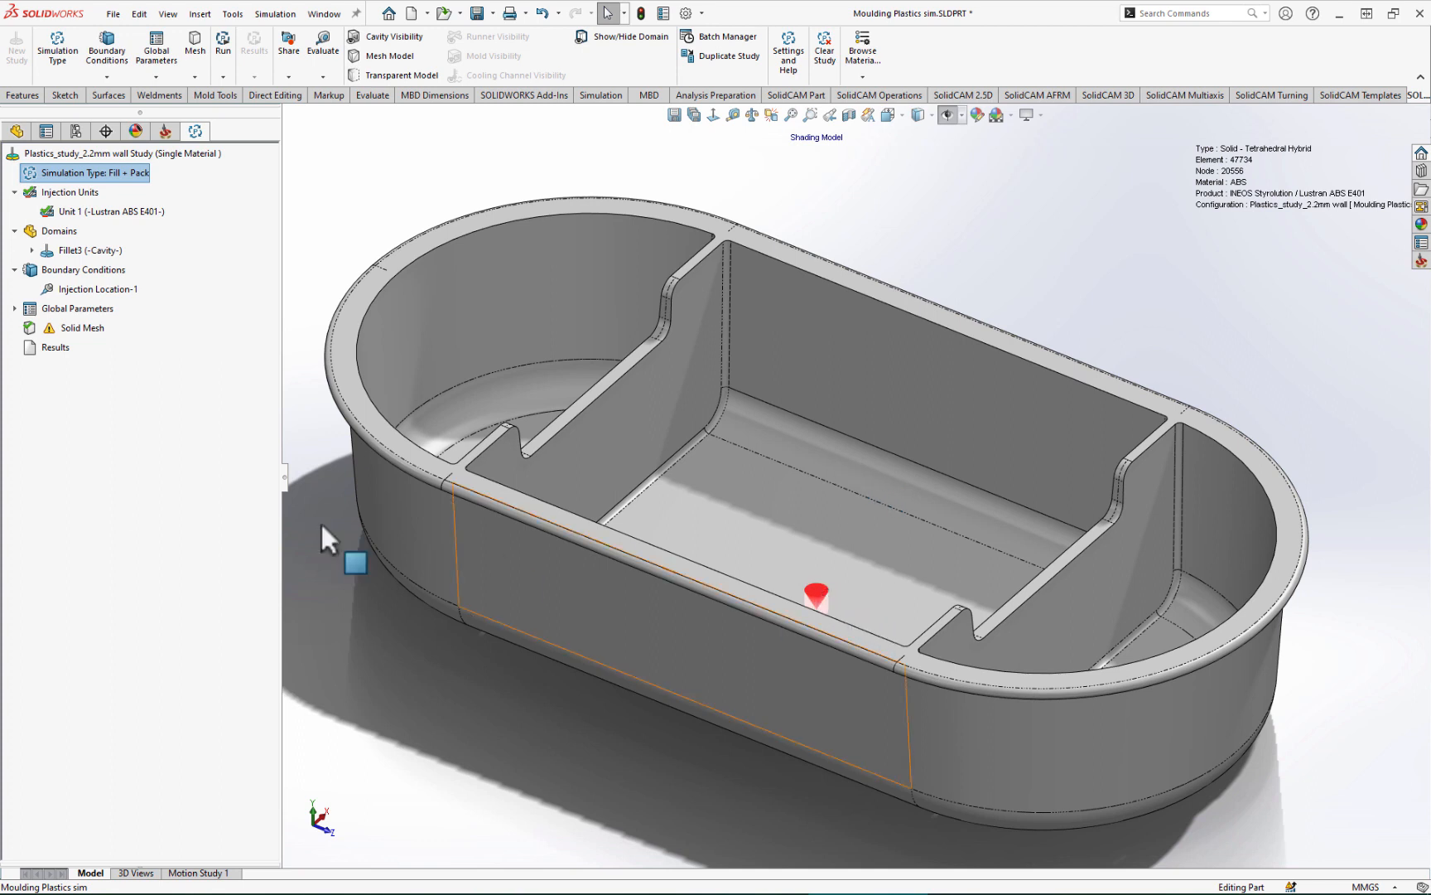
left_click(73, 329)
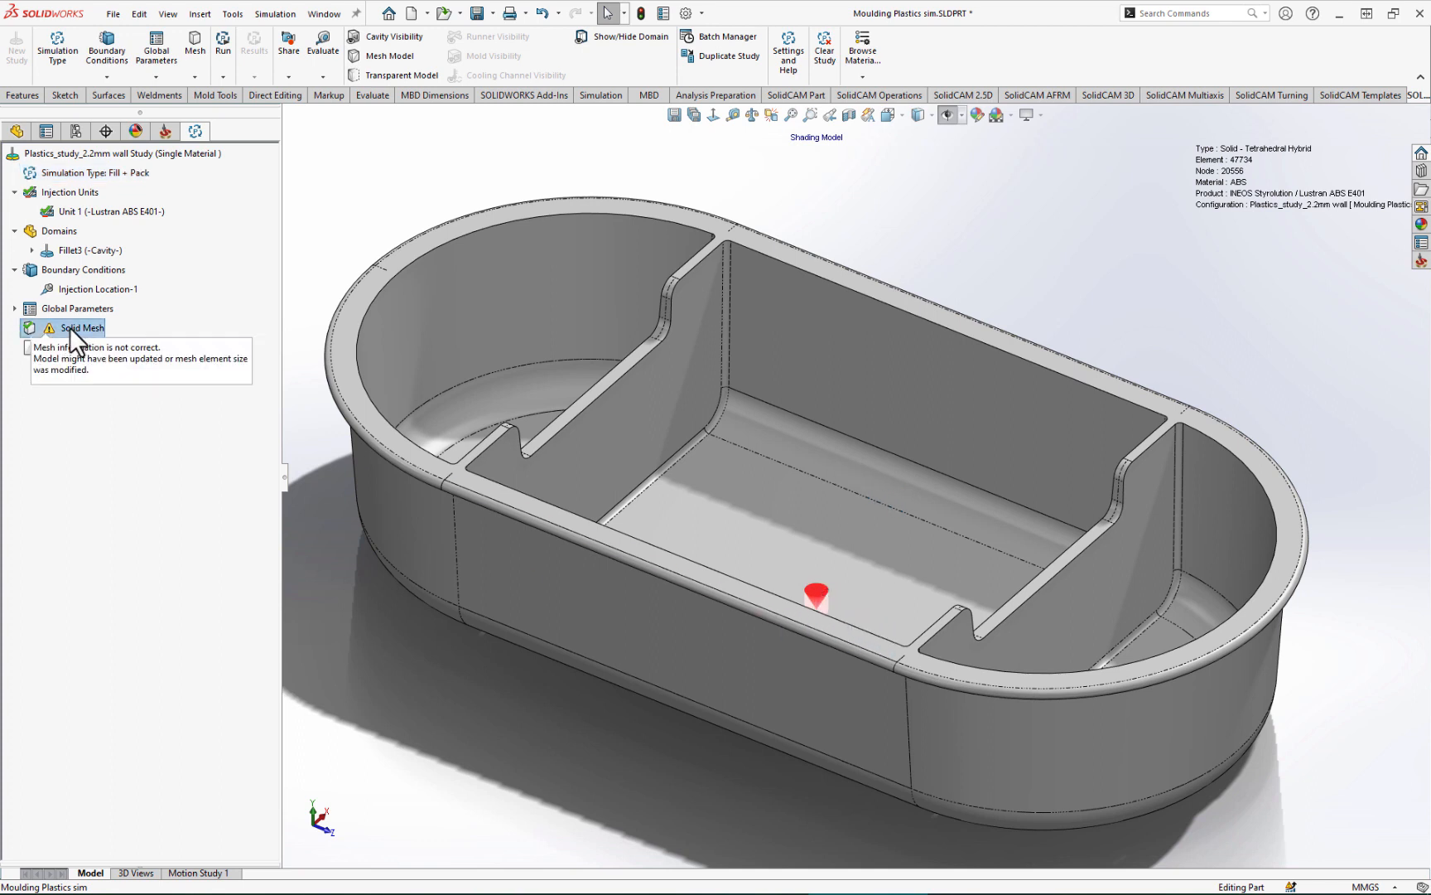
right_click(69, 328)
left_click(131, 340)
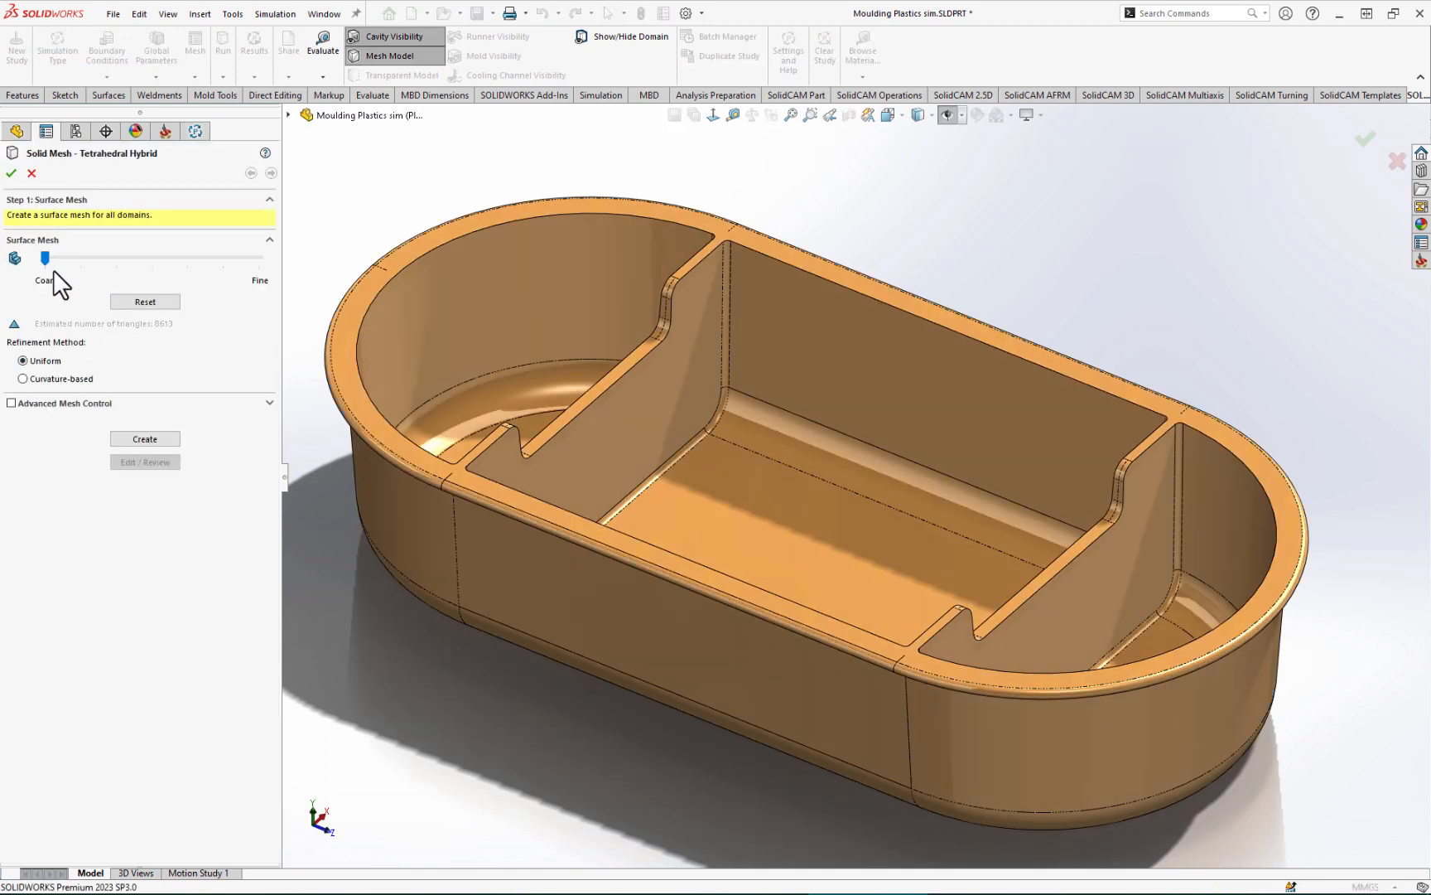
left_click(10, 173)
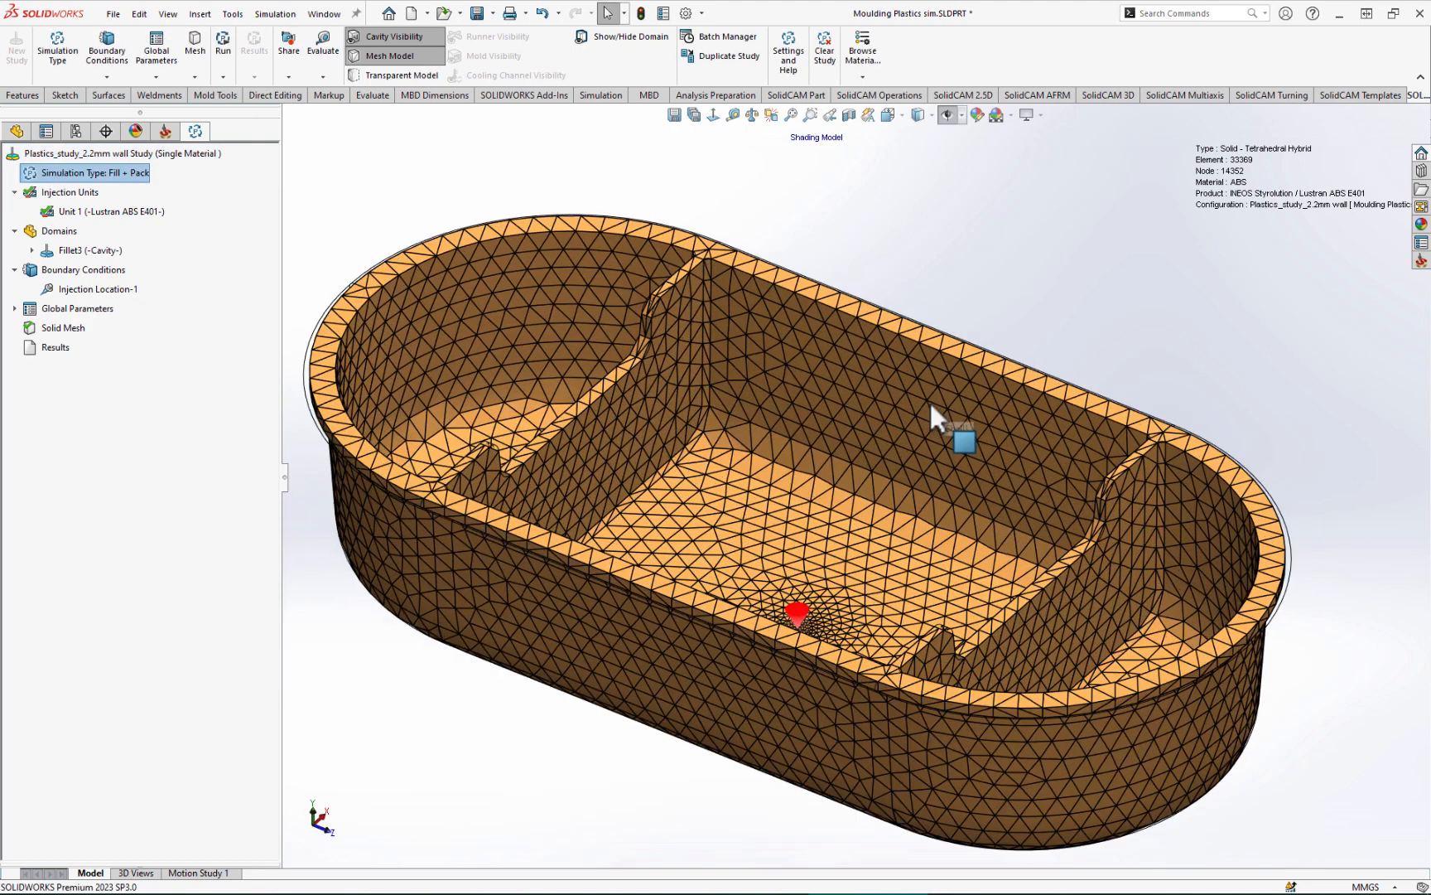
Step: Run the Fill + Pack analysis on the 2.2 mm wall study and dismiss the analysis manager once it completes
left_click(222, 42)
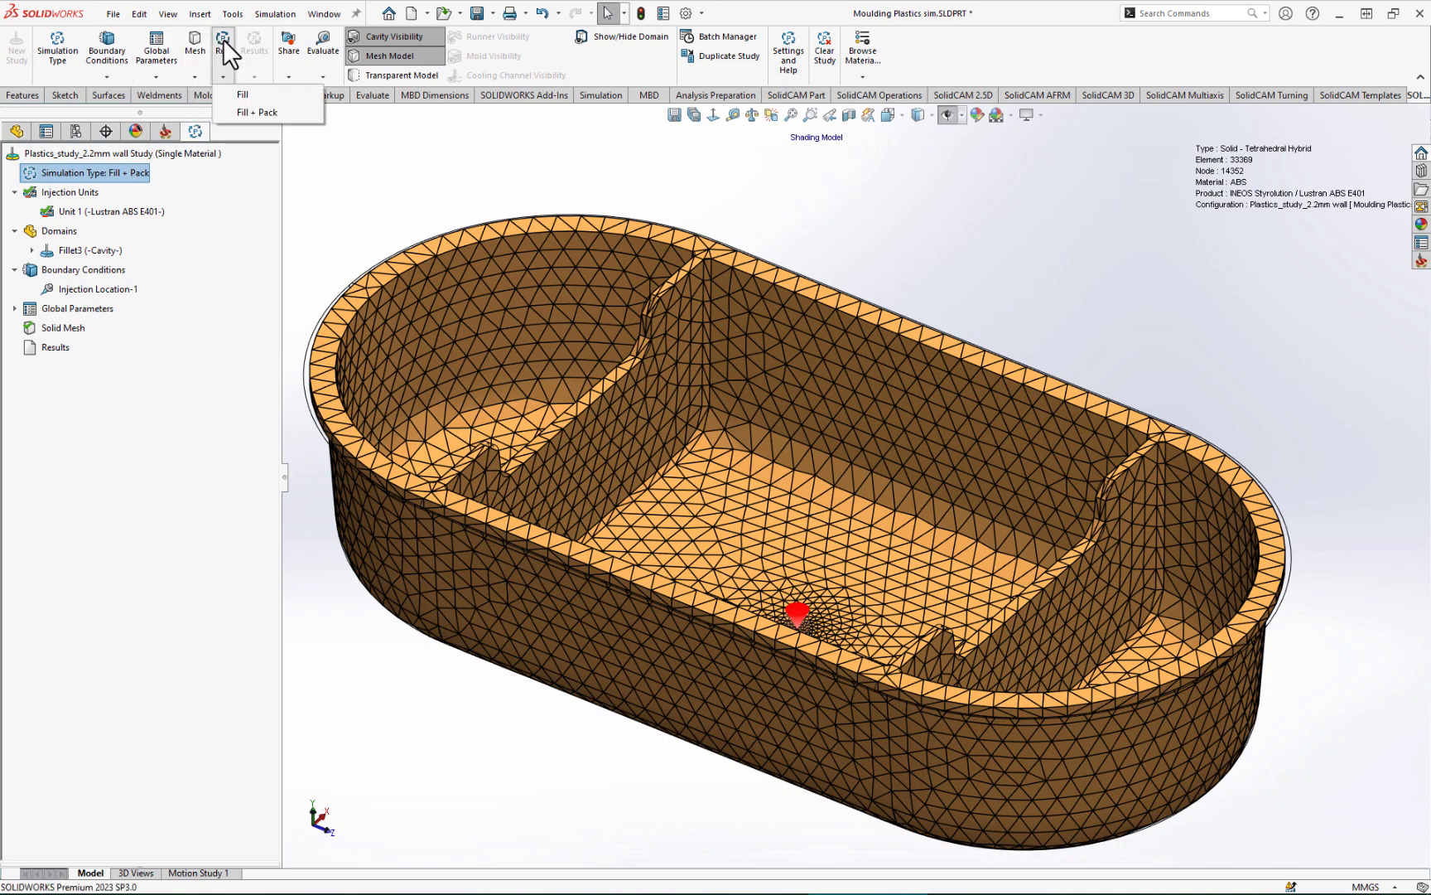
left_click(252, 112)
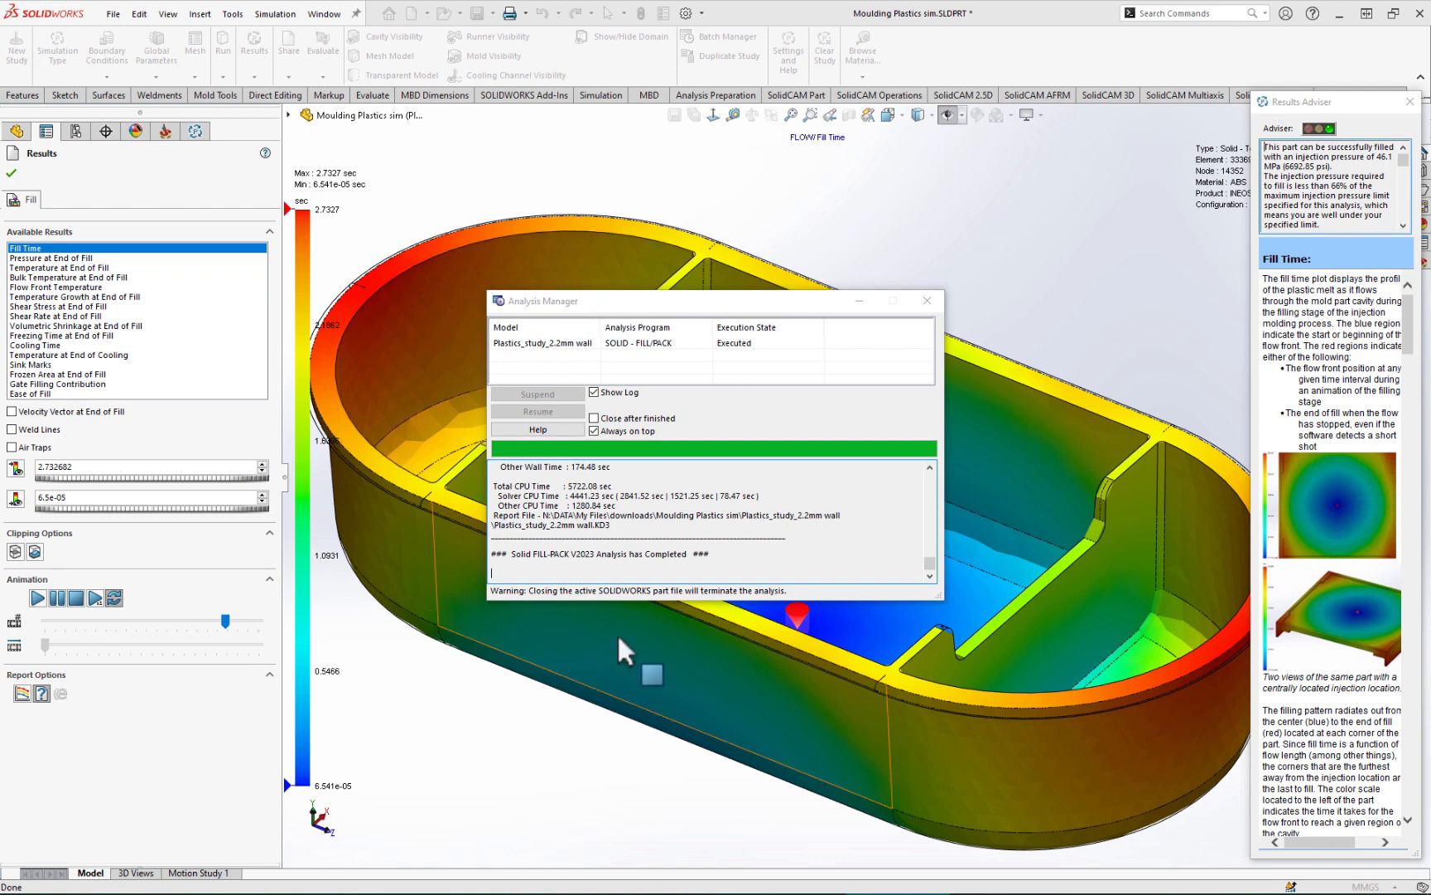
left_click(926, 301)
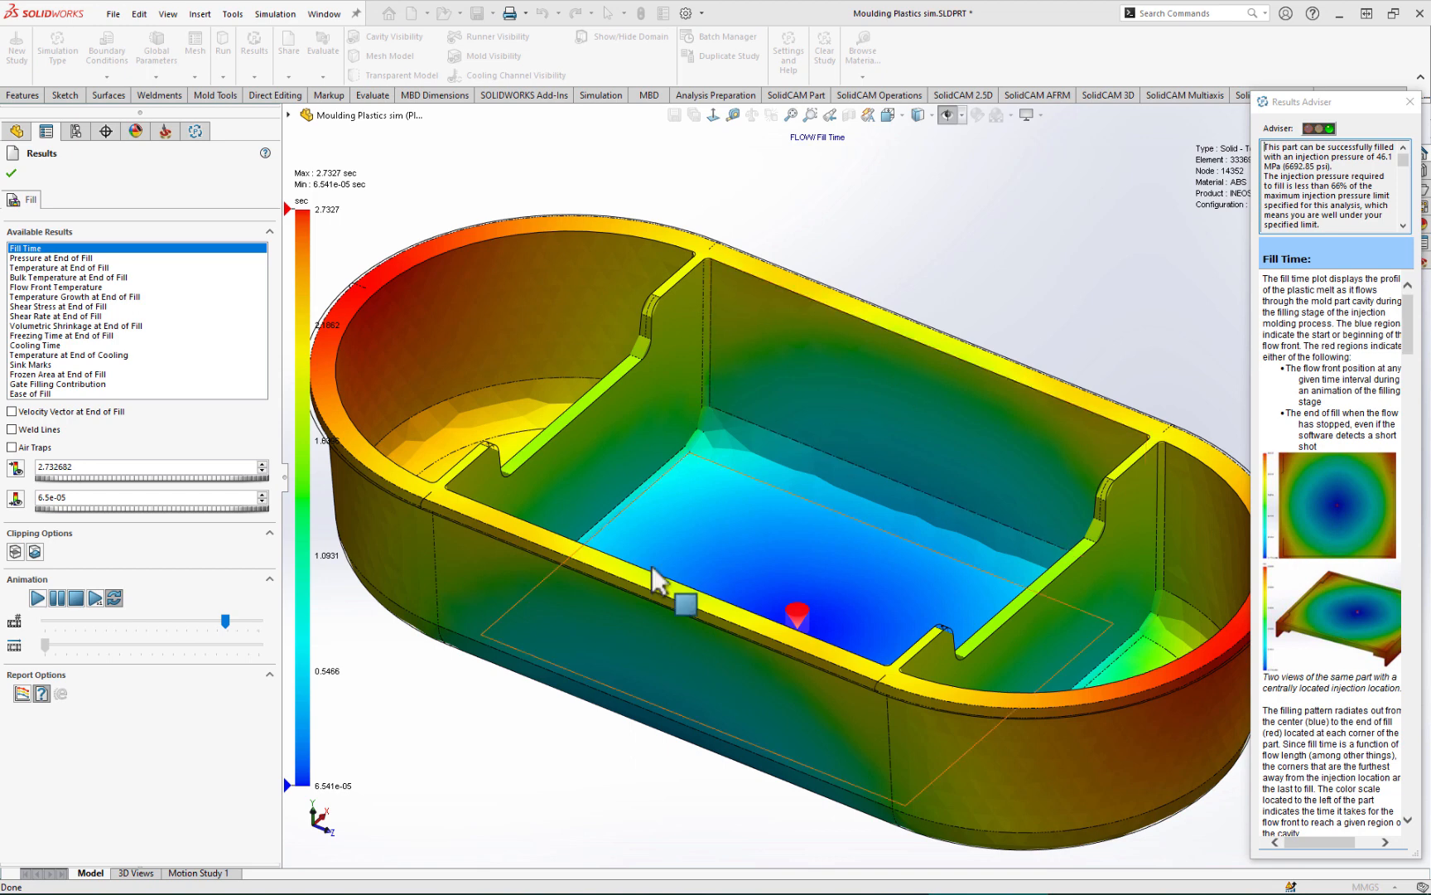
Step: Examine the Fill Time plot of the 2.2 mm wall study around the rim, end walls and dividers
scroll(968, 547, "up", 3)
scroll(1022, 537, "down", 2)
scroll(664, 506, "up", 1)
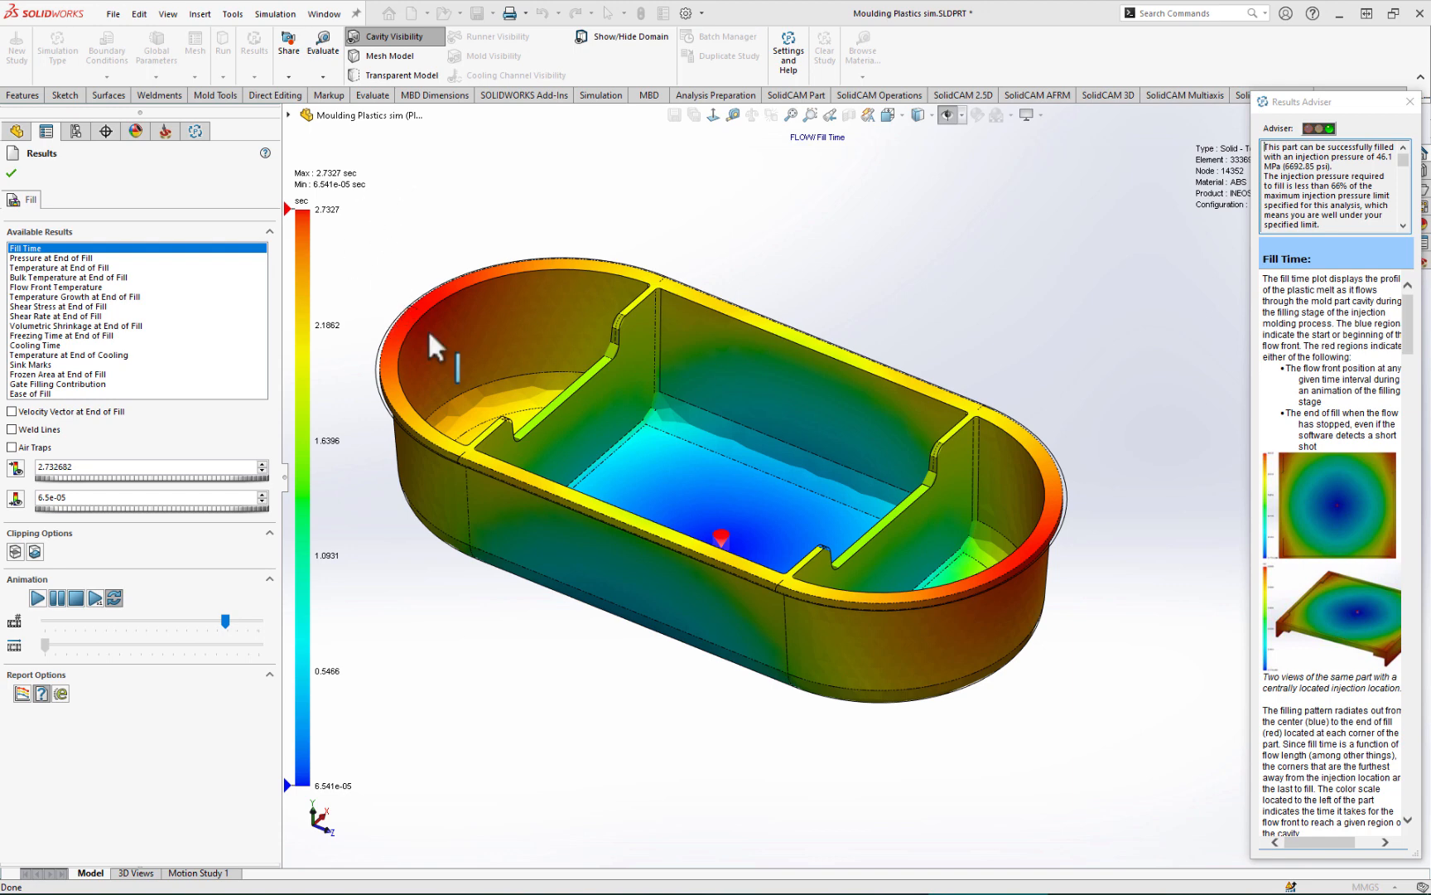
middle_click_drag(630, 477, 440, 217)
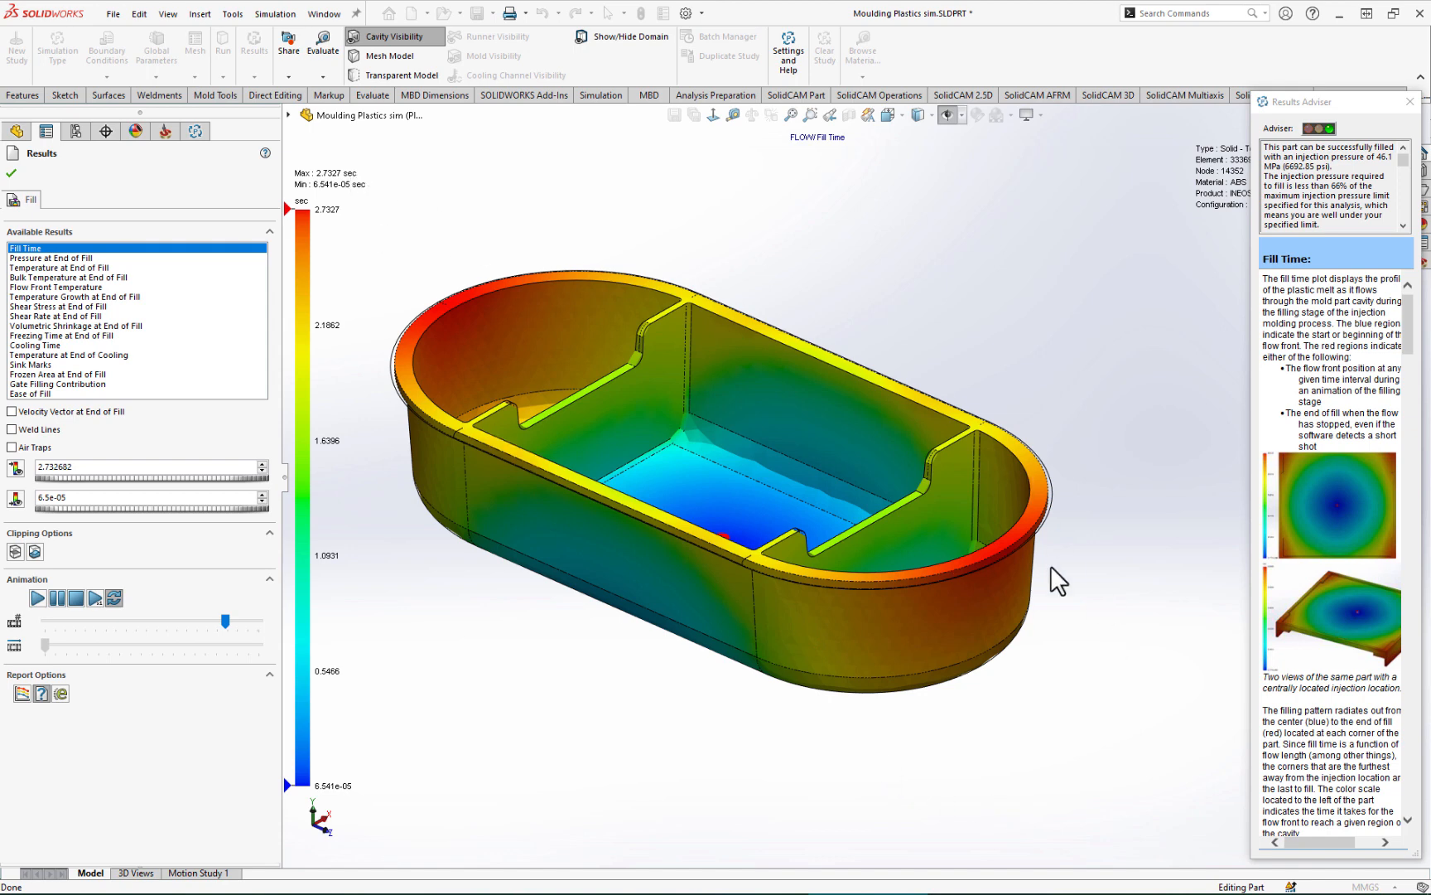
mouse_move(791, 552)
middle_mouse_down()
mouse_move(805, 590)
mouse_move(775, 592)
mouse_move(784, 577)
middle_mouse_up()
scroll(778, 468, "up", 3)
scroll(667, 450, "down", 2)
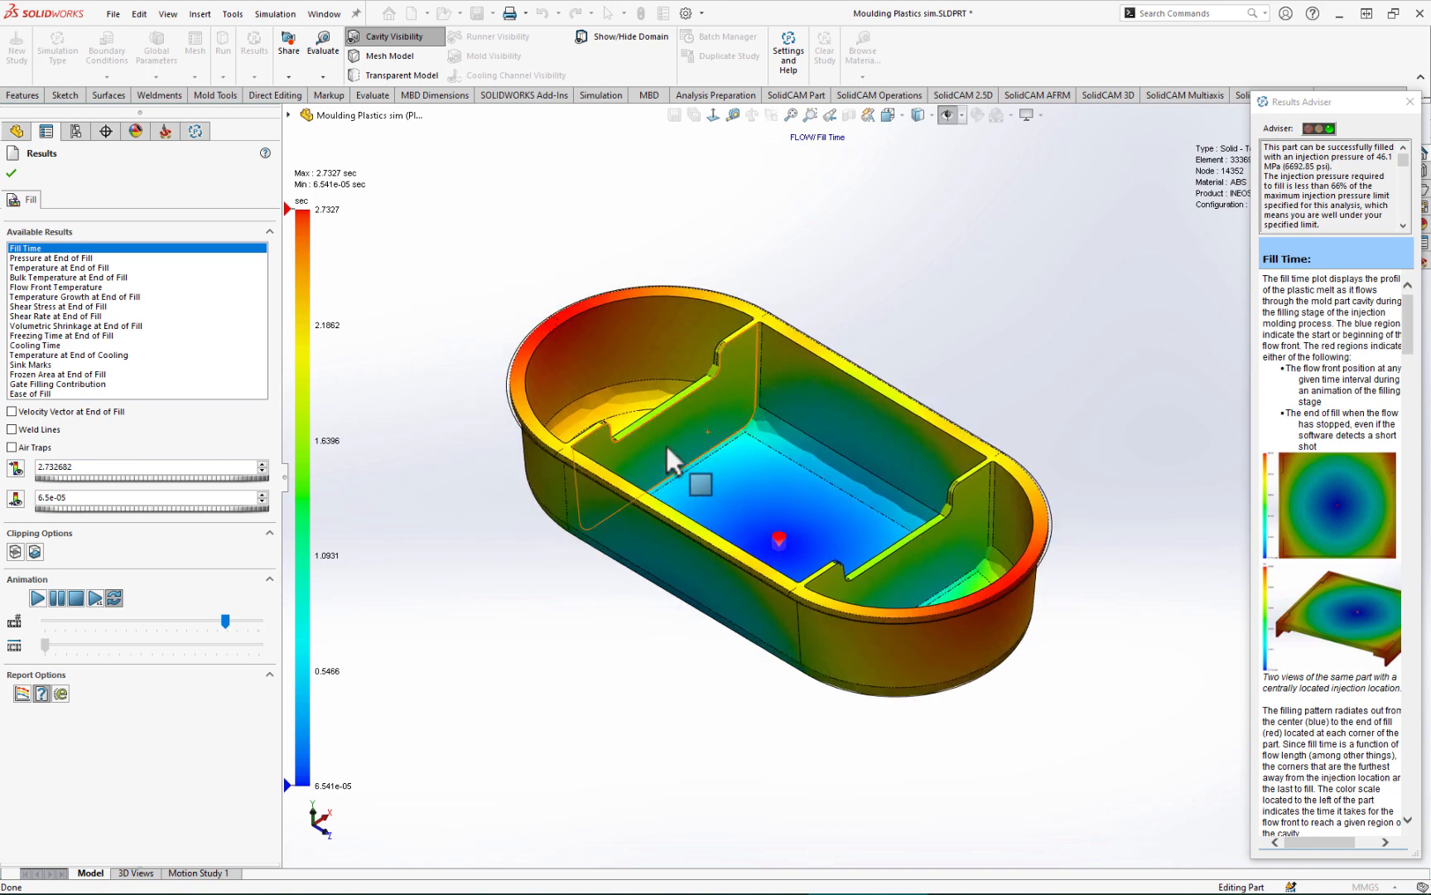
scroll(826, 488, "down", 1)
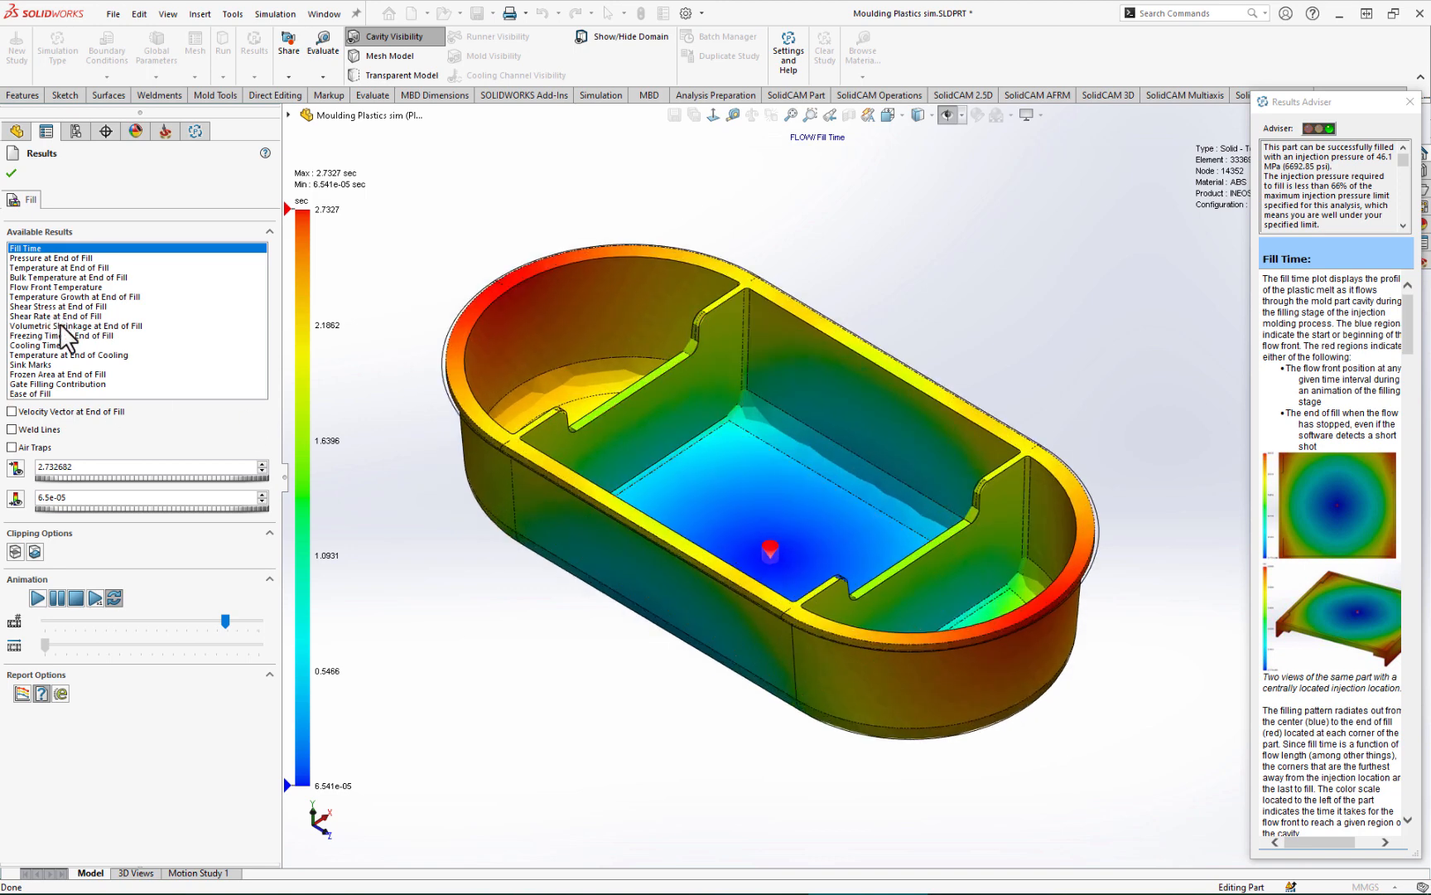
Step: Display the Volumetric Shrinkage at End of Fill plot and inspect the container floor near the gate
left_click(48, 326)
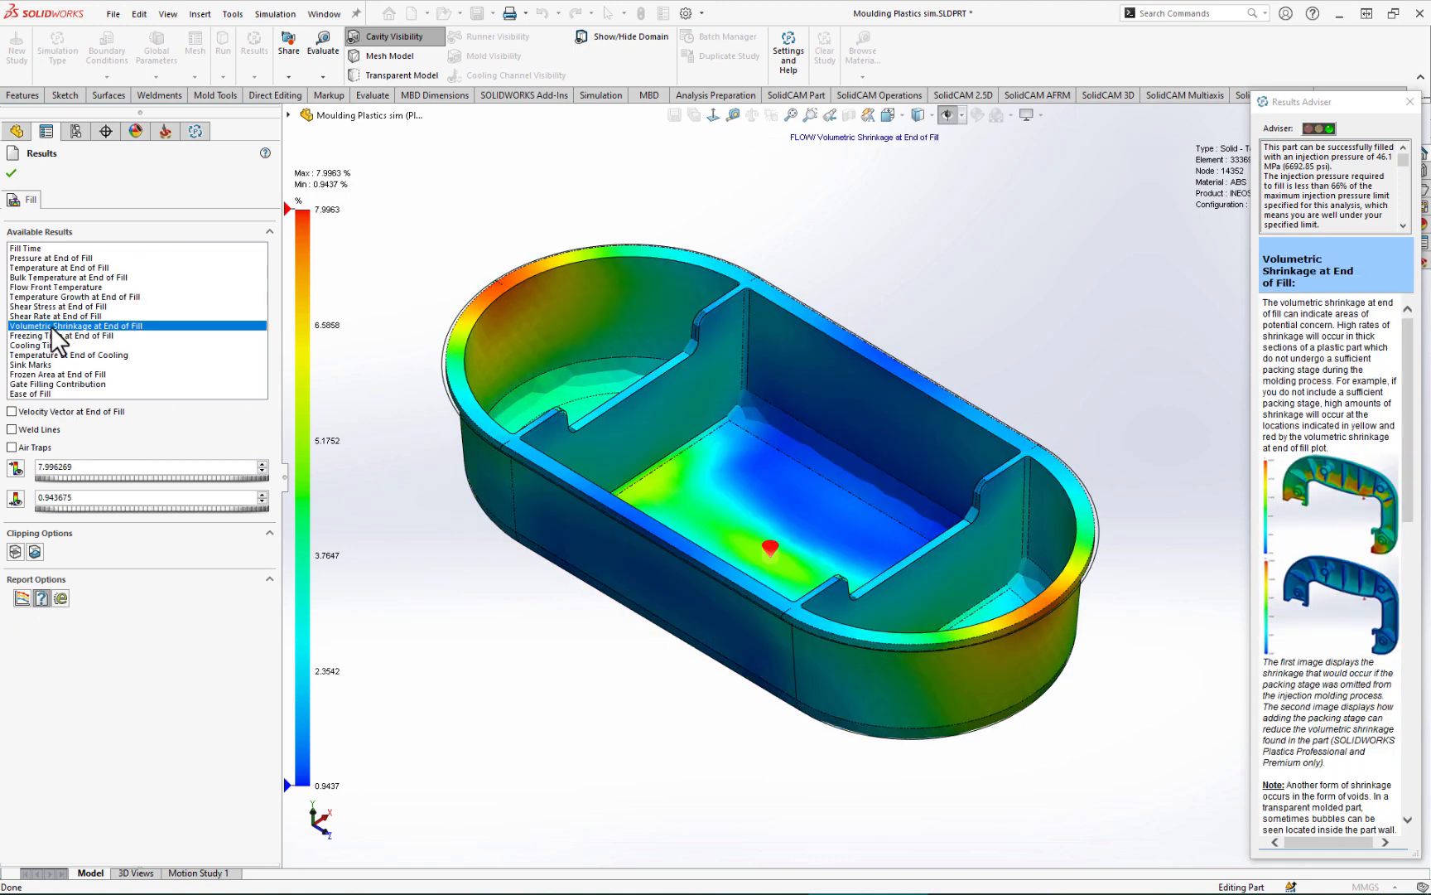
middle_click_drag(600, 591, 671, 568)
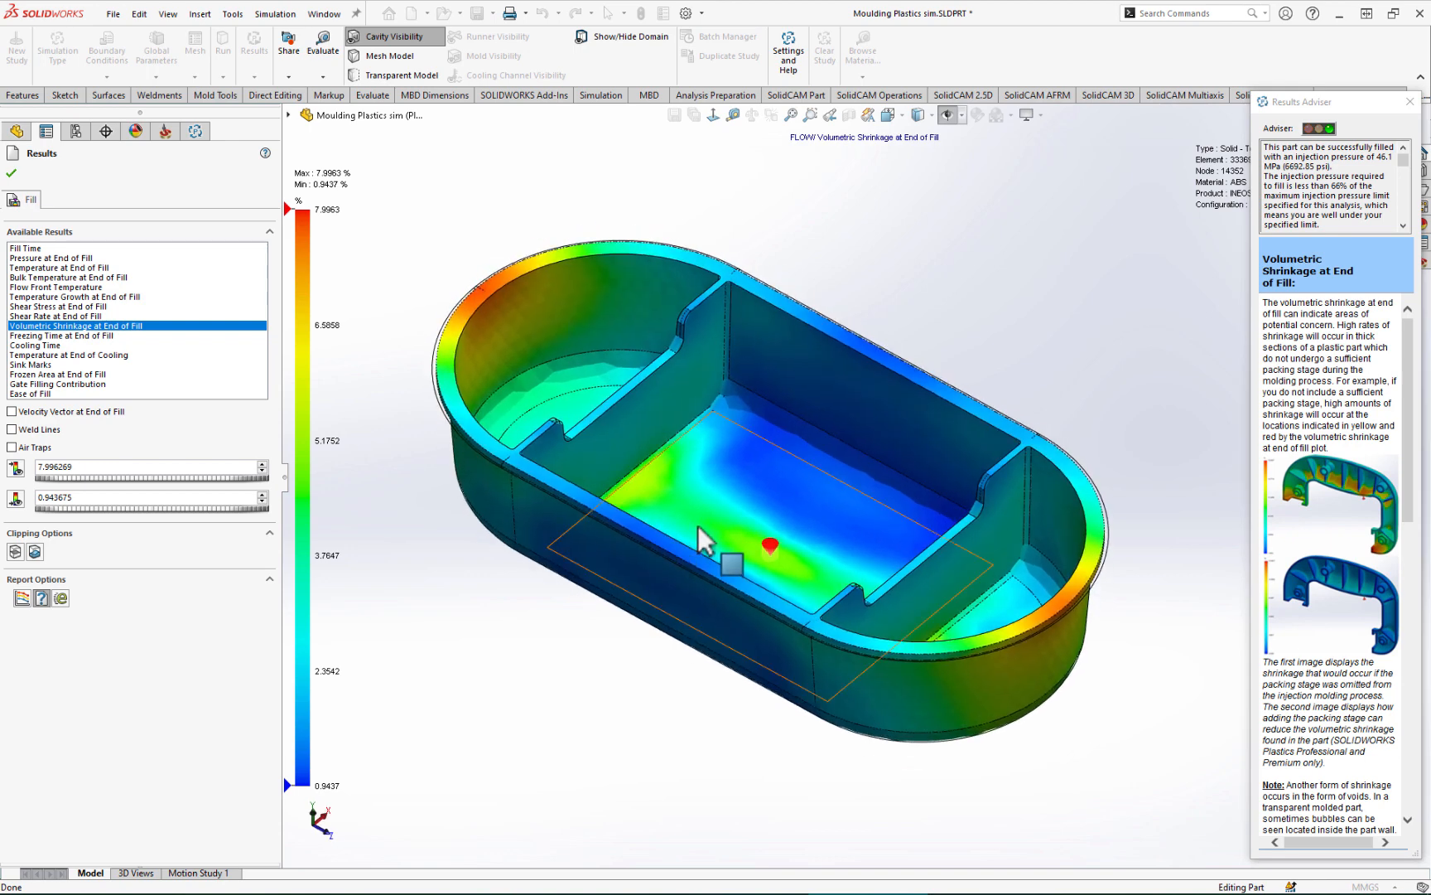
scroll(646, 499, "down", 2)
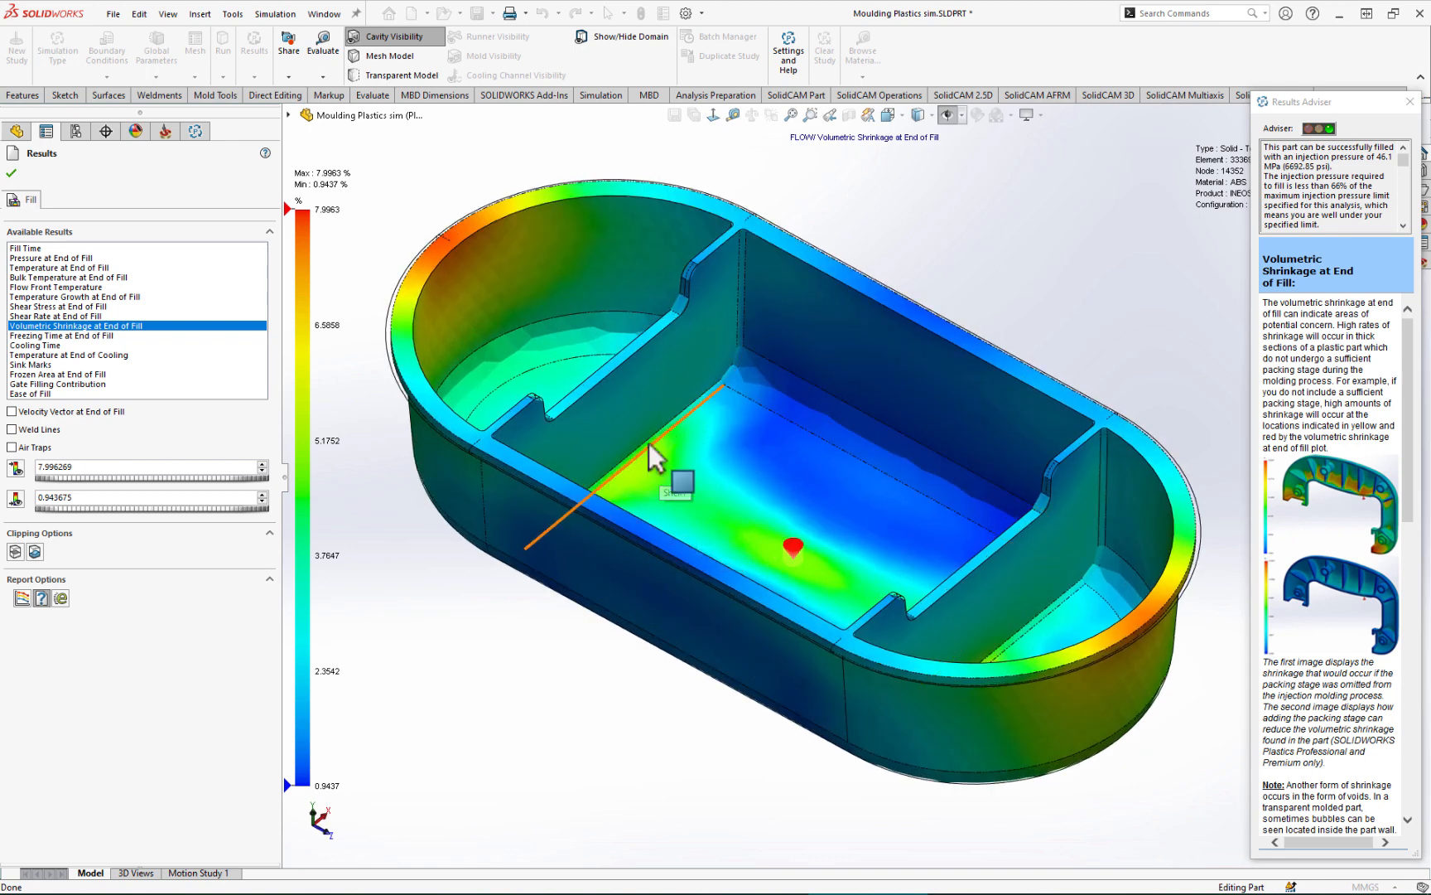
key("z")
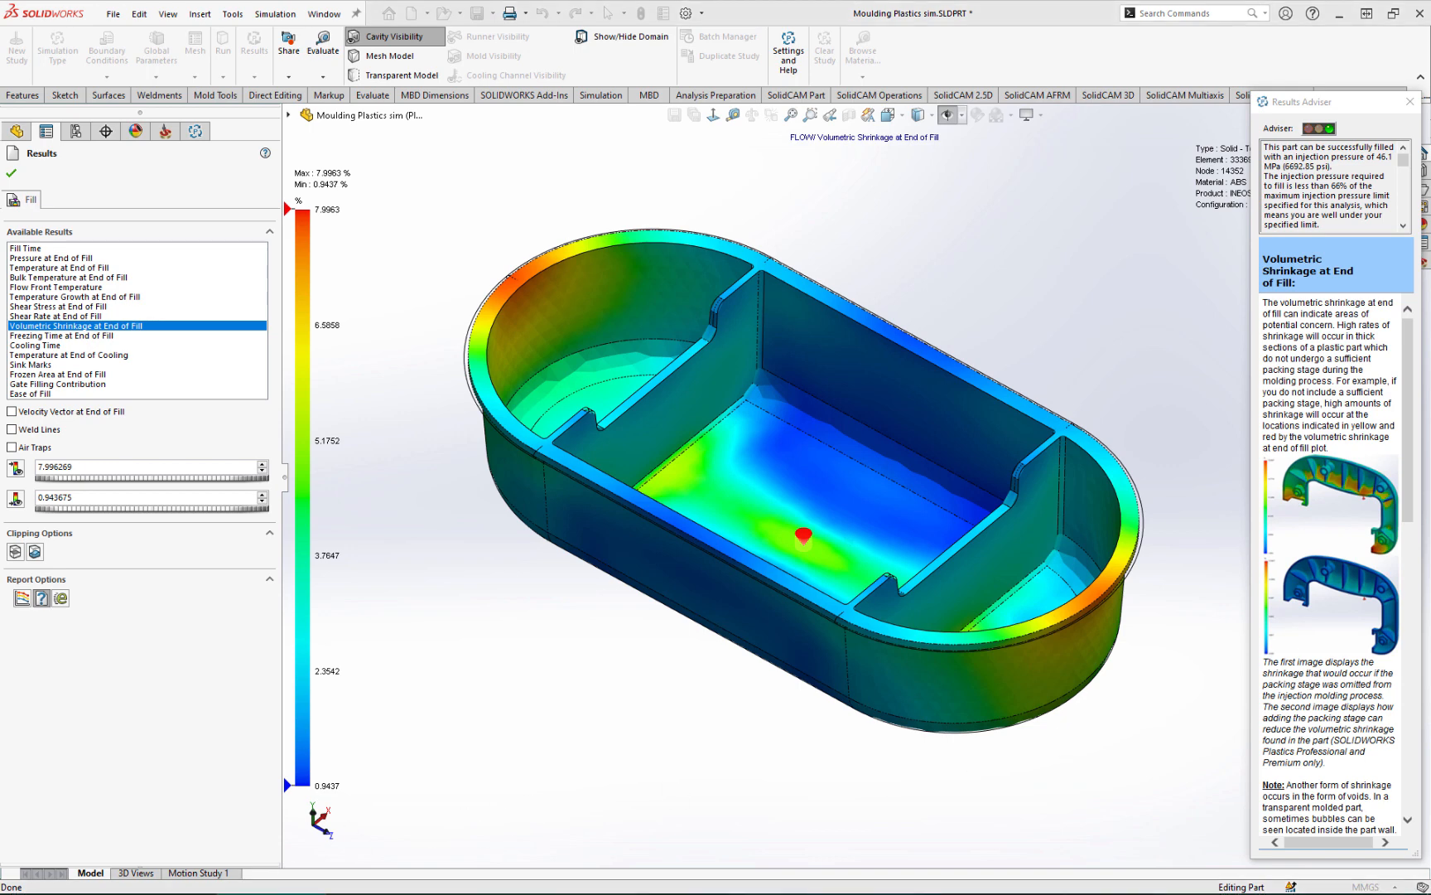
Step: Switch to Snip & Sketch, capture the volumetric shrinkage plot with its legend, and move the snip out of the way
mouse_move(1430, 10)
left_mouse_down()
mouse_move(885, 153)
mouse_move(342, 80)
mouse_move(359, 82)
left_mouse_up()
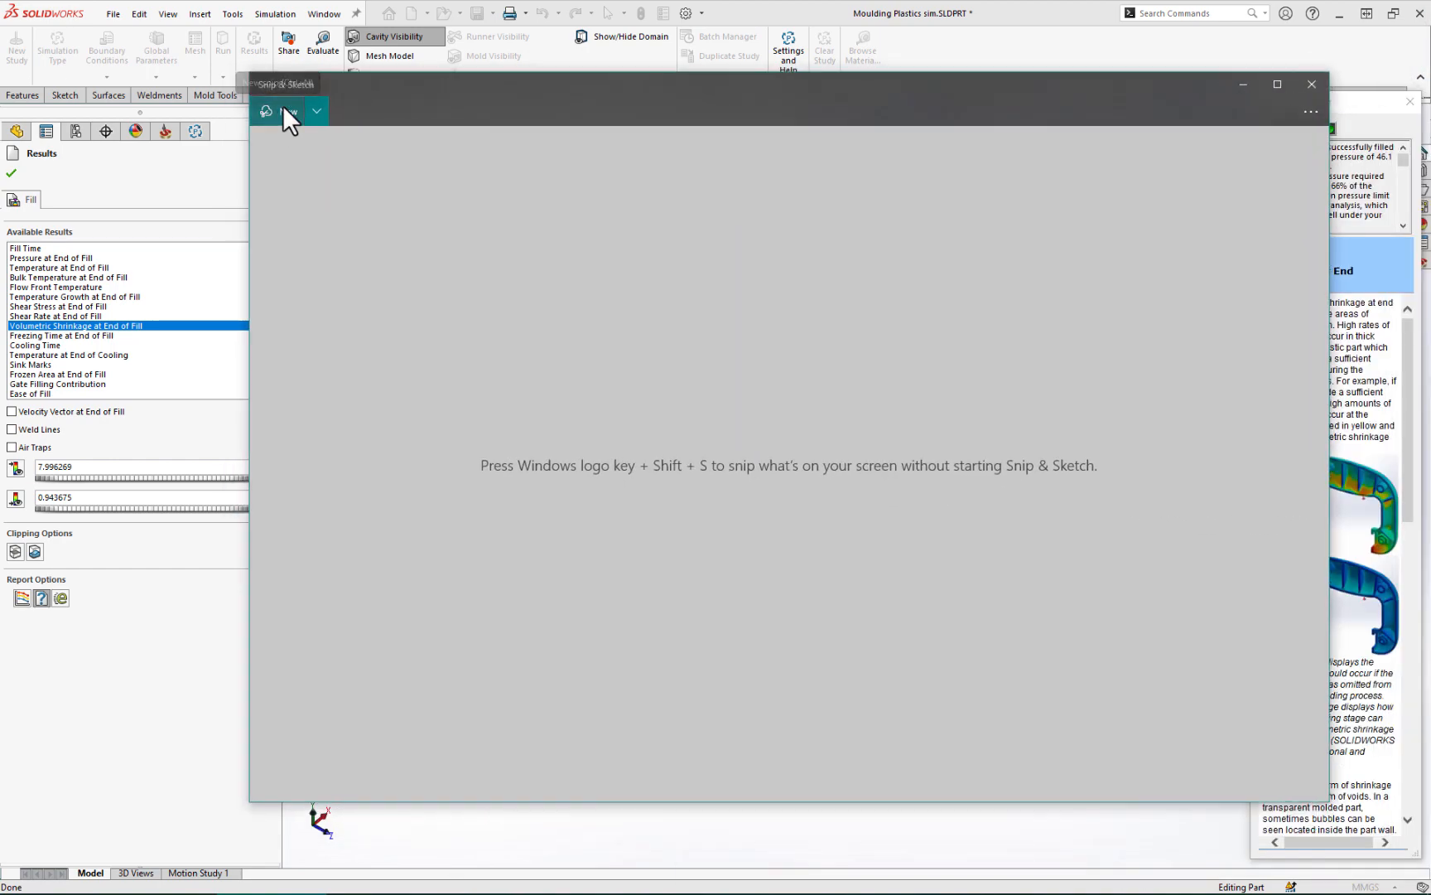
left_click(284, 106)
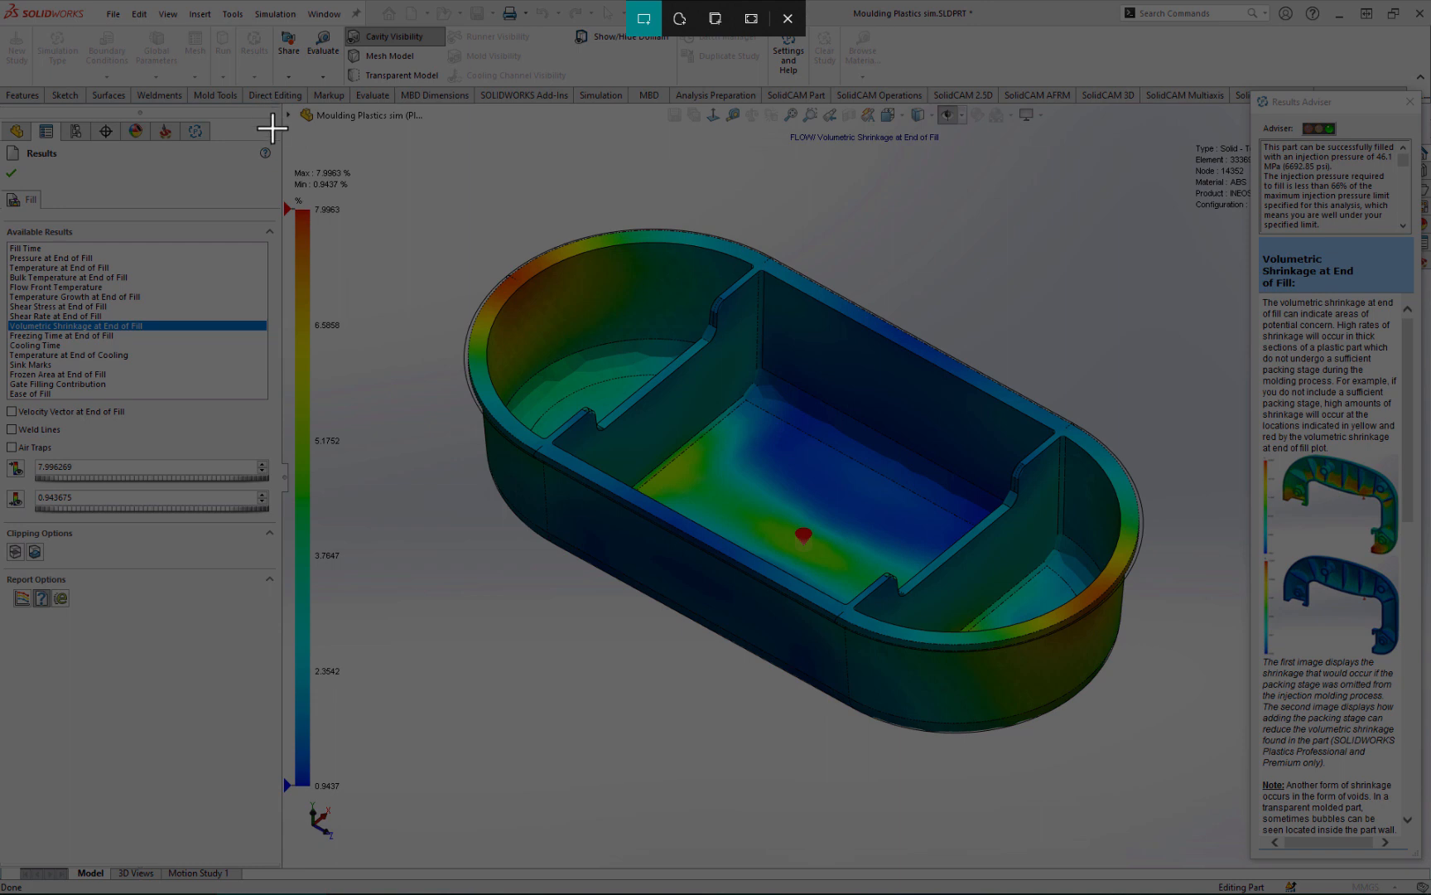
mouse_move(274, 112)
left_mouse_down()
mouse_move(495, 284)
mouse_move(1158, 723)
mouse_move(1196, 807)
mouse_move(1185, 799)
left_mouse_up()
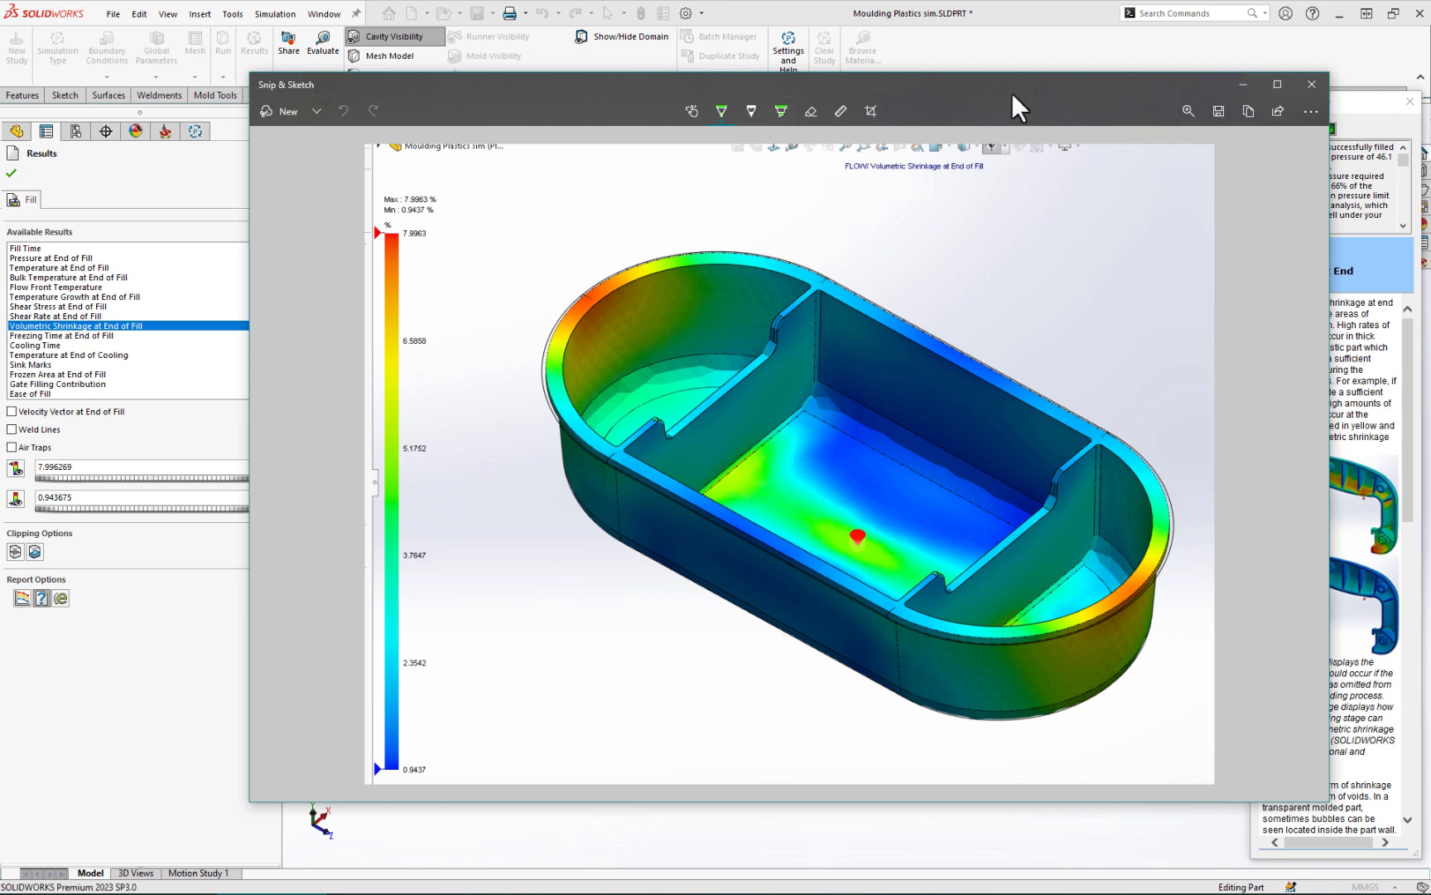
left_click_drag(1012, 86, 1430, 200)
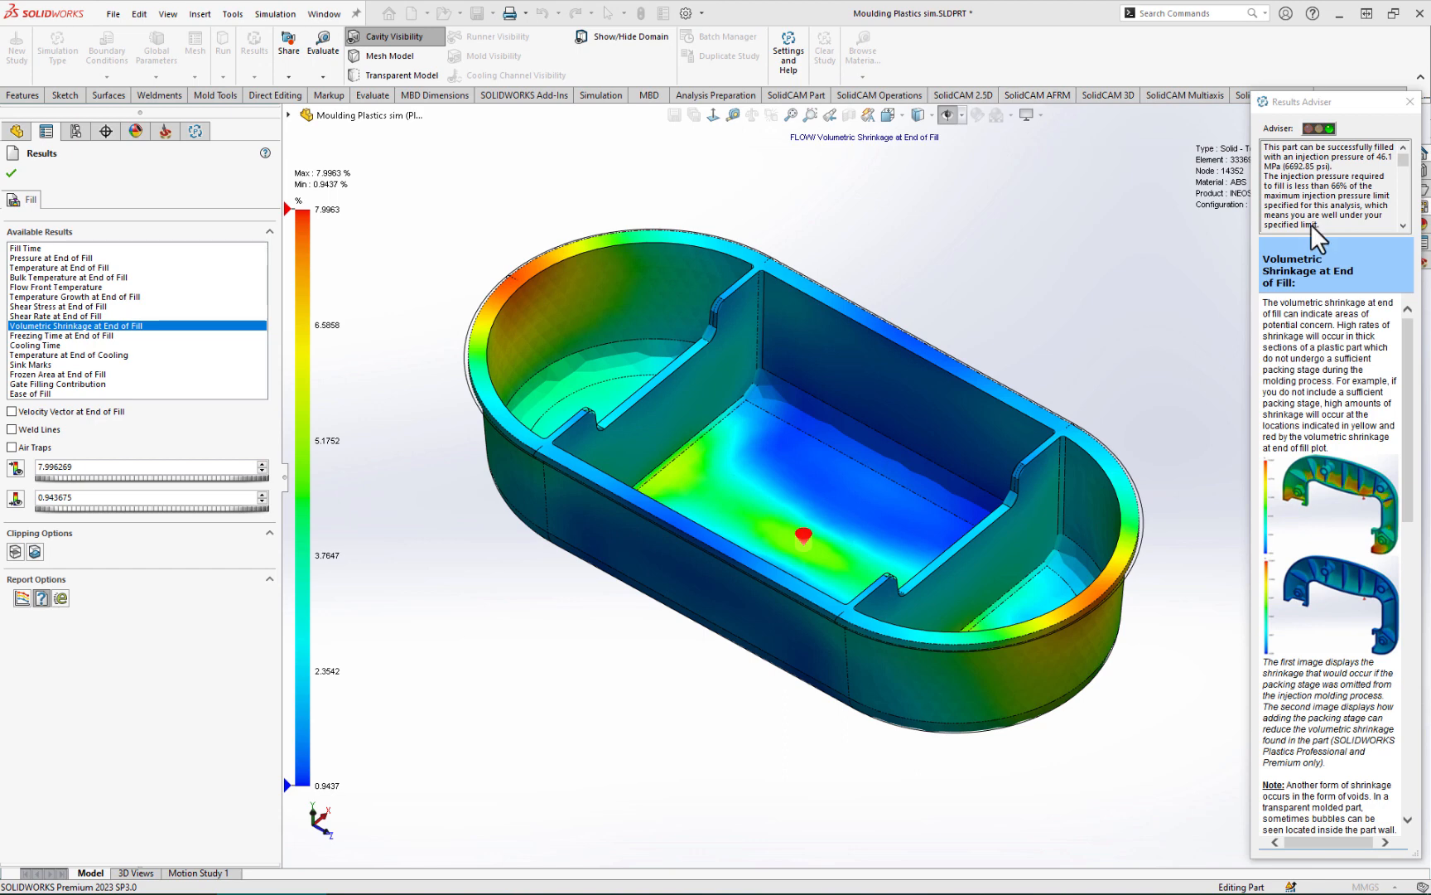
Step: Activate the Default configuration and display Volumetric Shrinkage at End of Fill from the 1 gate study's fill results
left_click(11, 173)
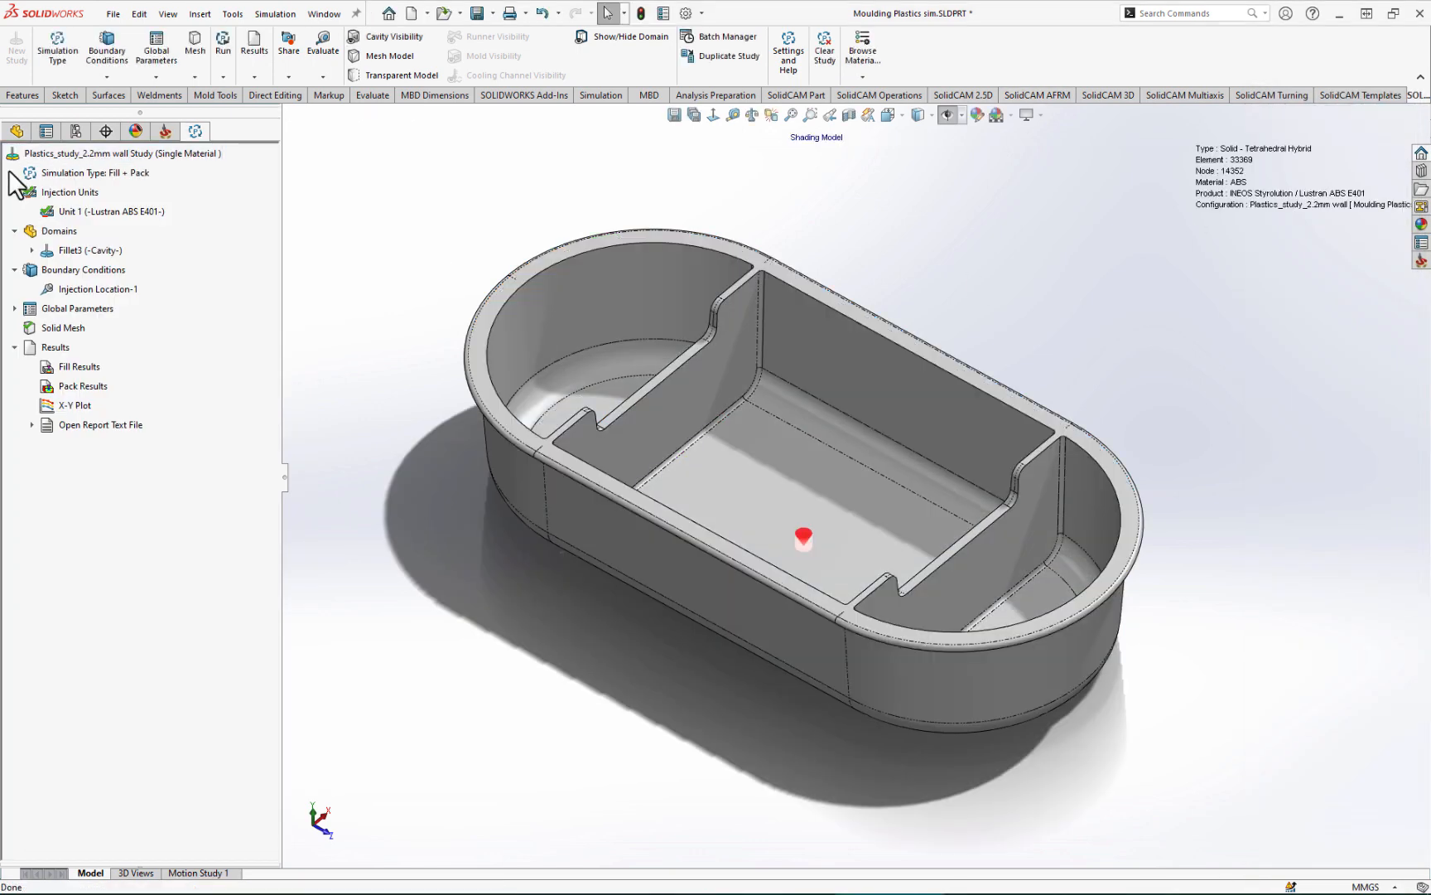
left_click(76, 130)
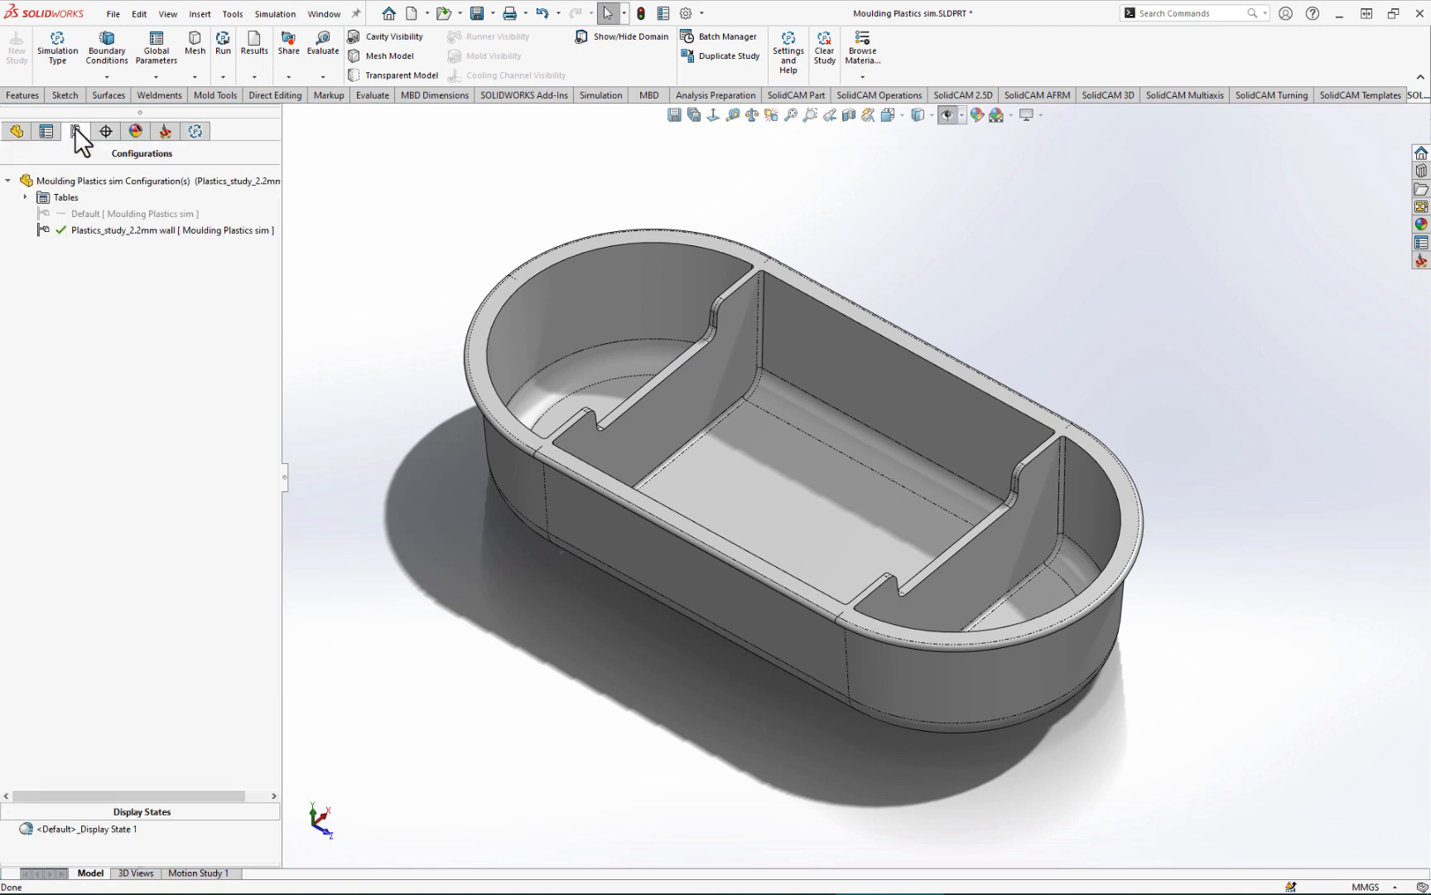
double_click(89, 213)
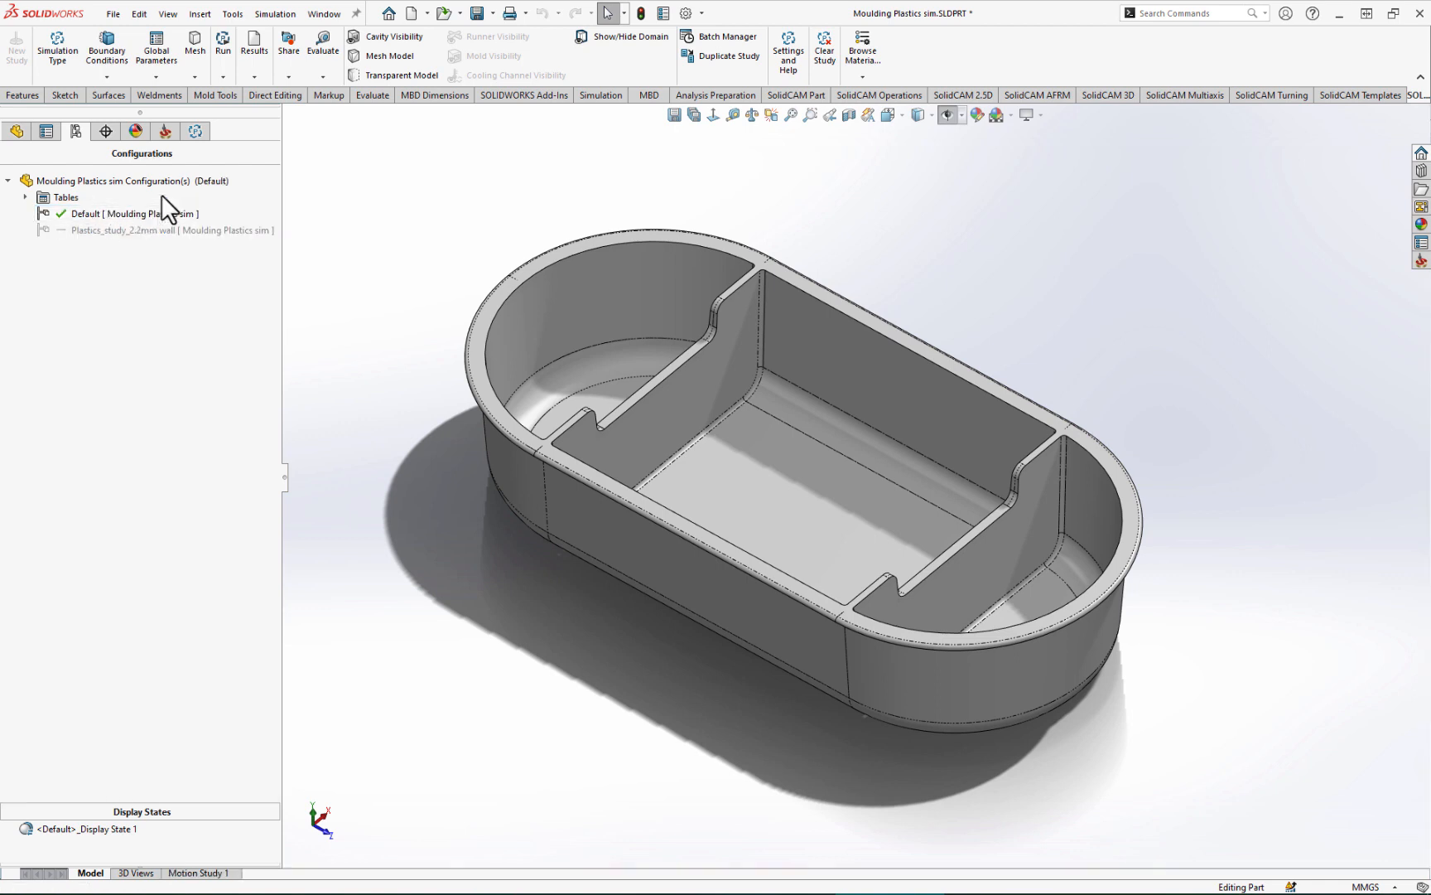
left_click(196, 132)
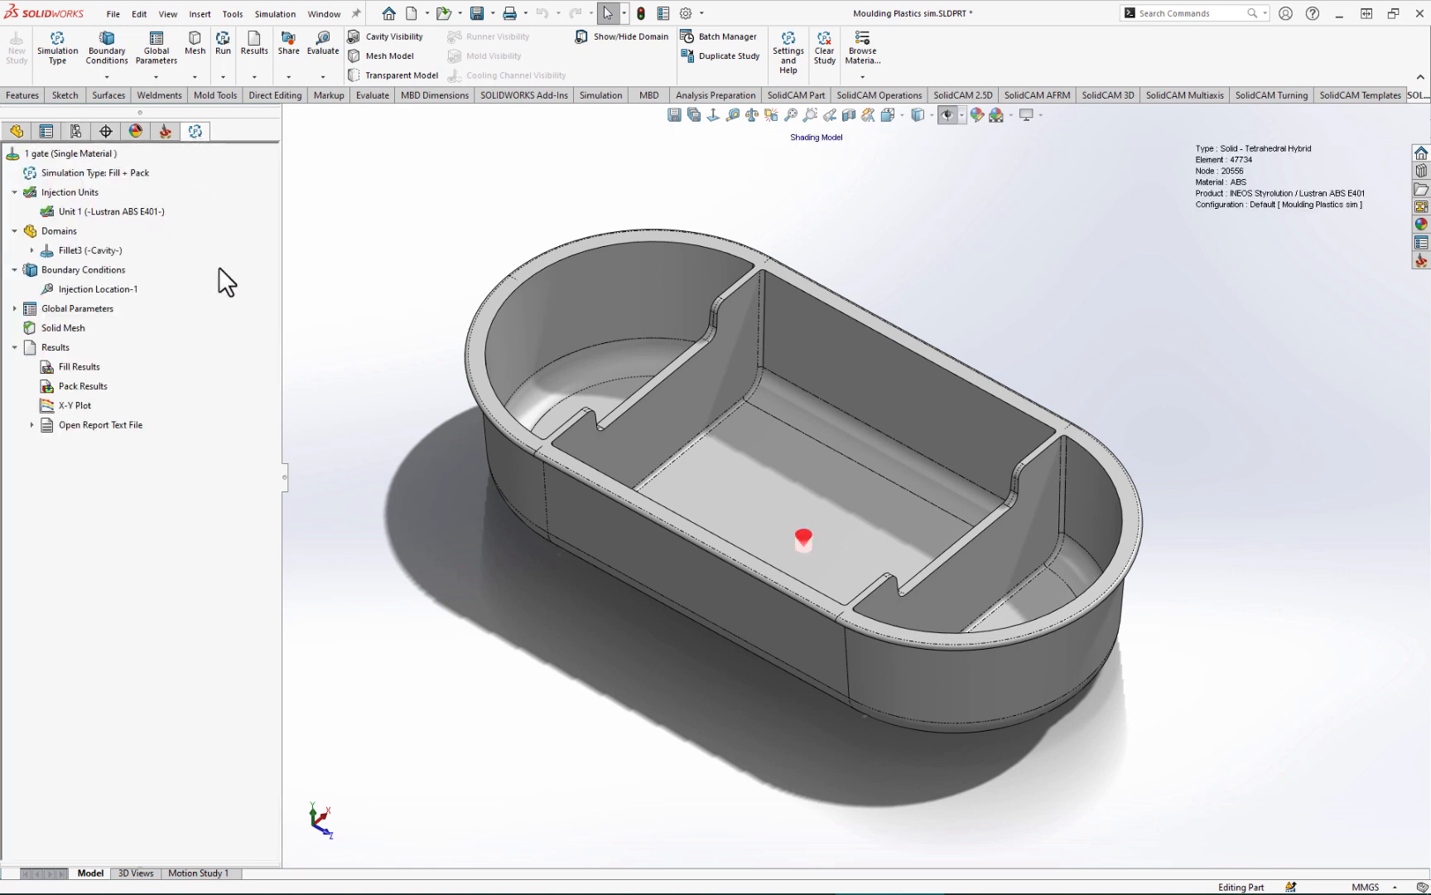
double_click(67, 364)
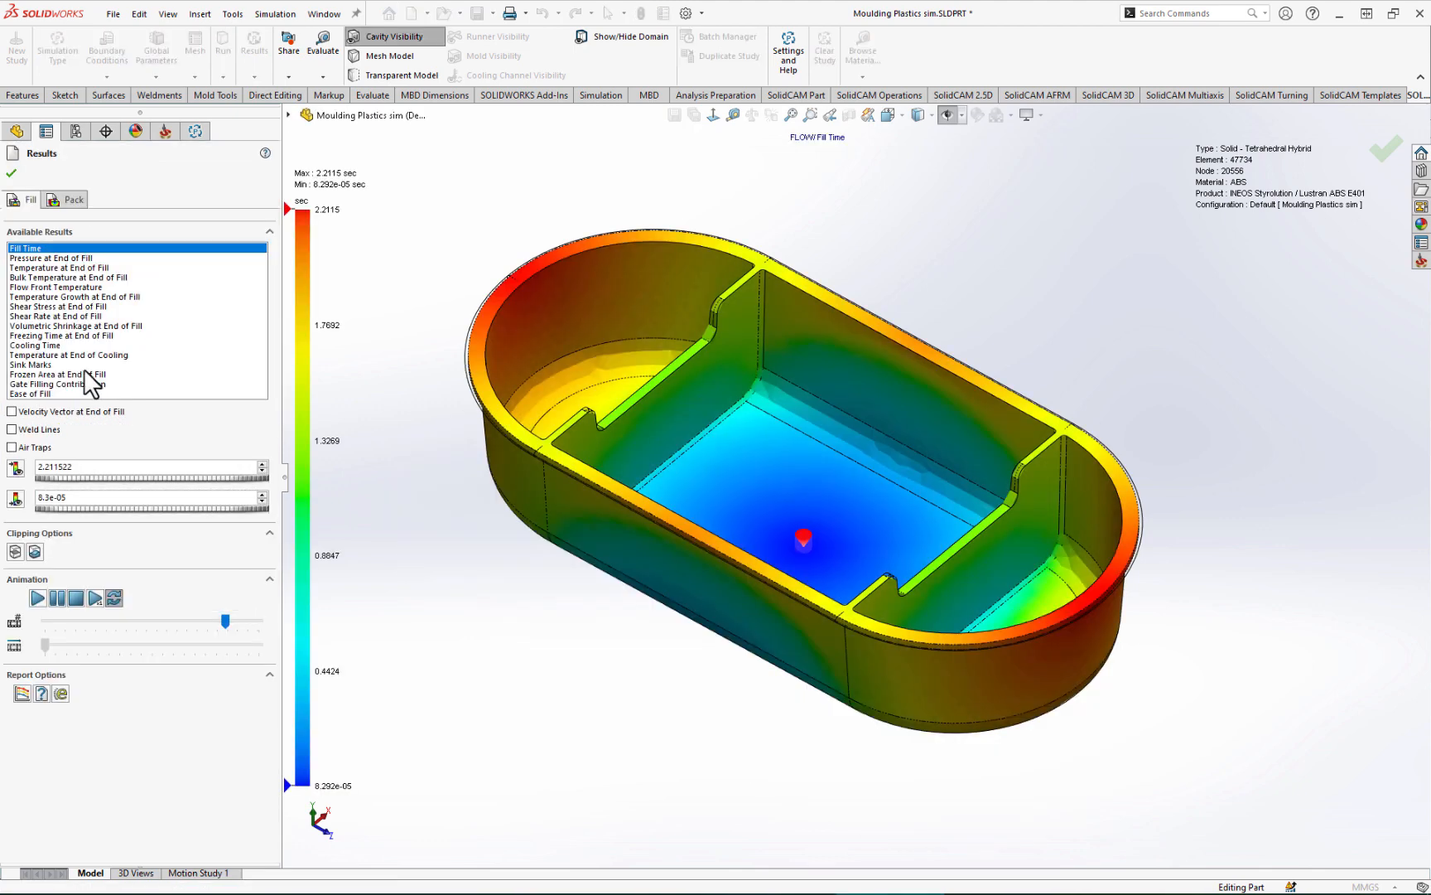
left_click(91, 324)
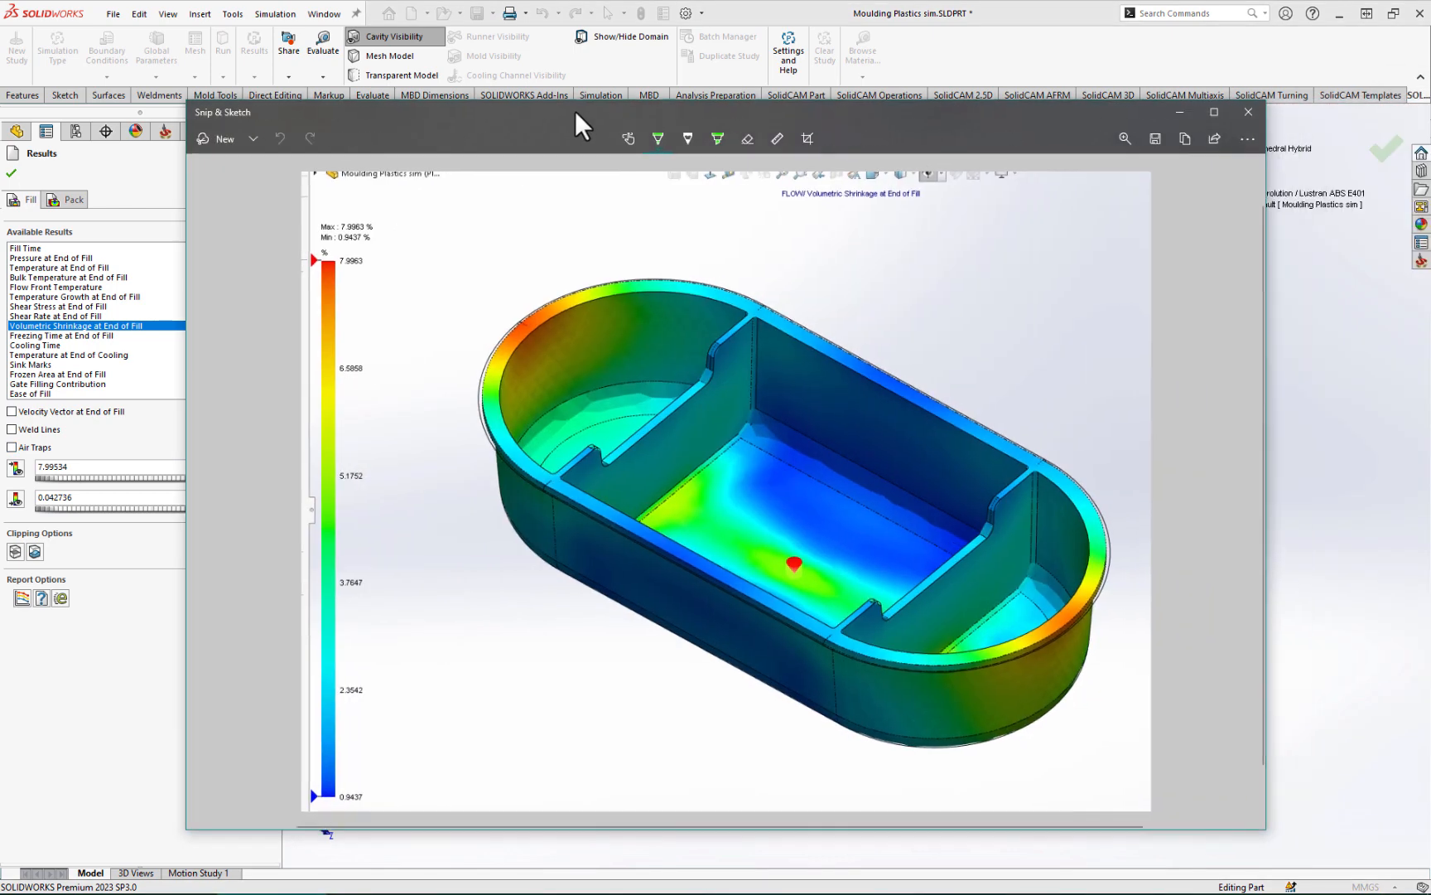
Step: Compare the captured 2.2 mm wall shrinkage snip with the 1 gate study's shrinkage plot, then close the snip
left_click_drag(575, 111, 624, 103)
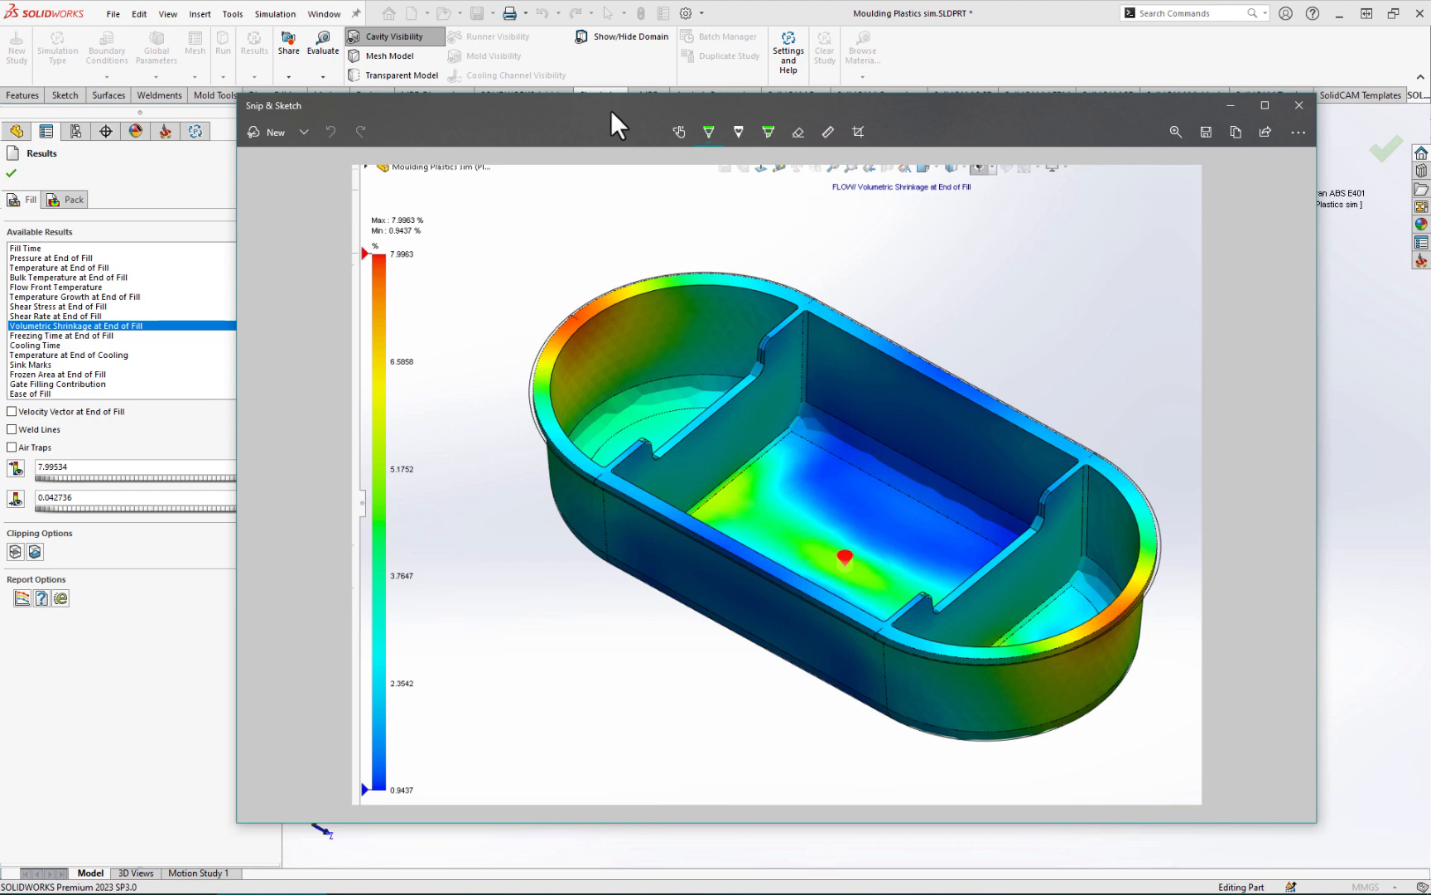
mouse_move(611, 105)
left_mouse_down()
mouse_move(797, 175)
mouse_move(697, 228)
mouse_move(639, 156)
mouse_move(1430, 169)
mouse_move(1033, 37)
mouse_move(854, 100)
mouse_move(868, 65)
mouse_move(703, 13)
mouse_move(721, 18)
left_mouse_up()
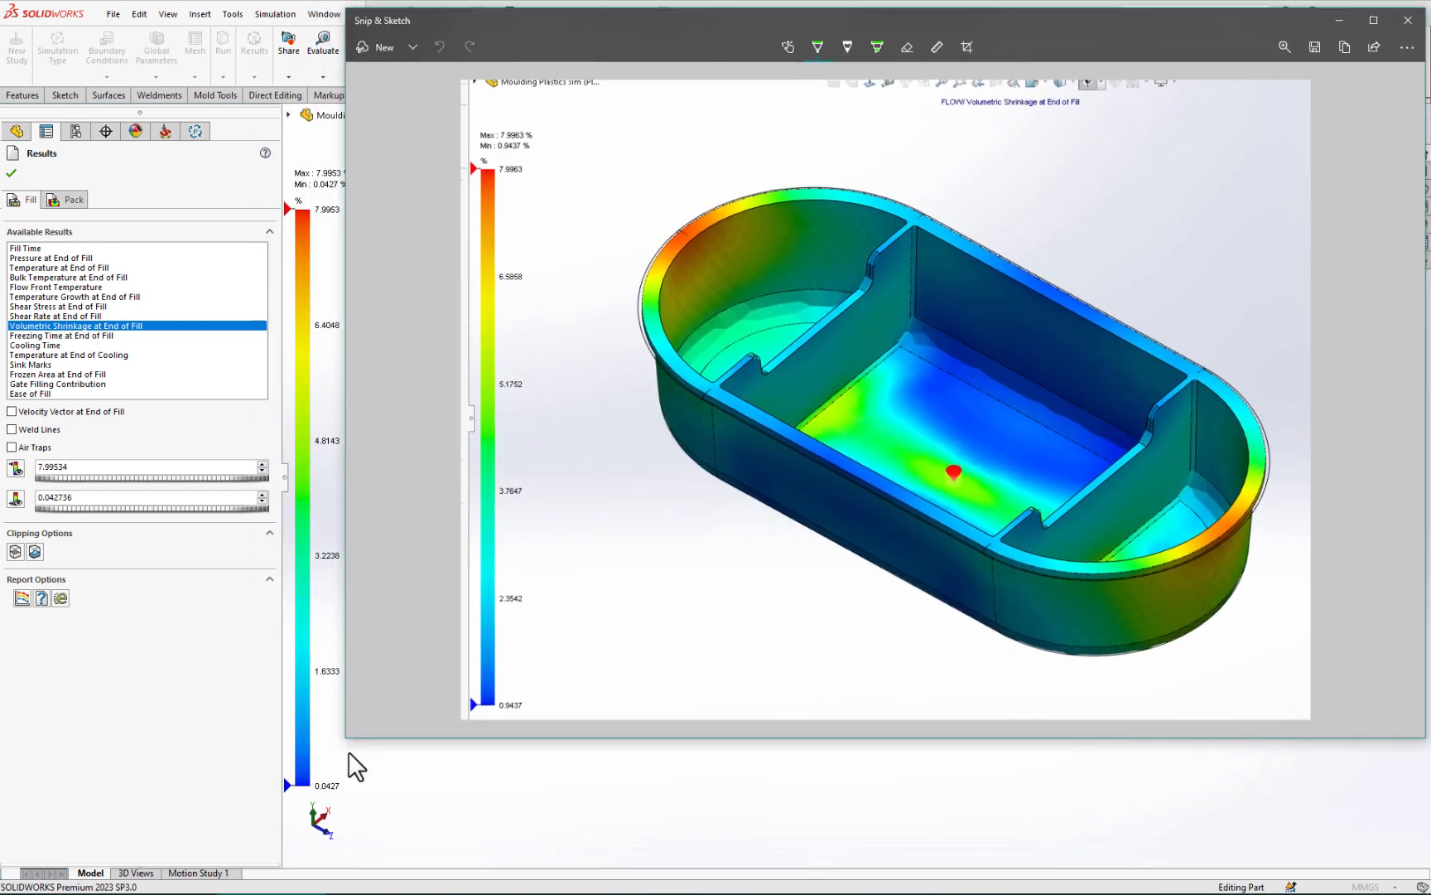
mouse_move(347, 737)
left_mouse_down()
mouse_move(694, 697)
mouse_move(748, 663)
left_mouse_up()
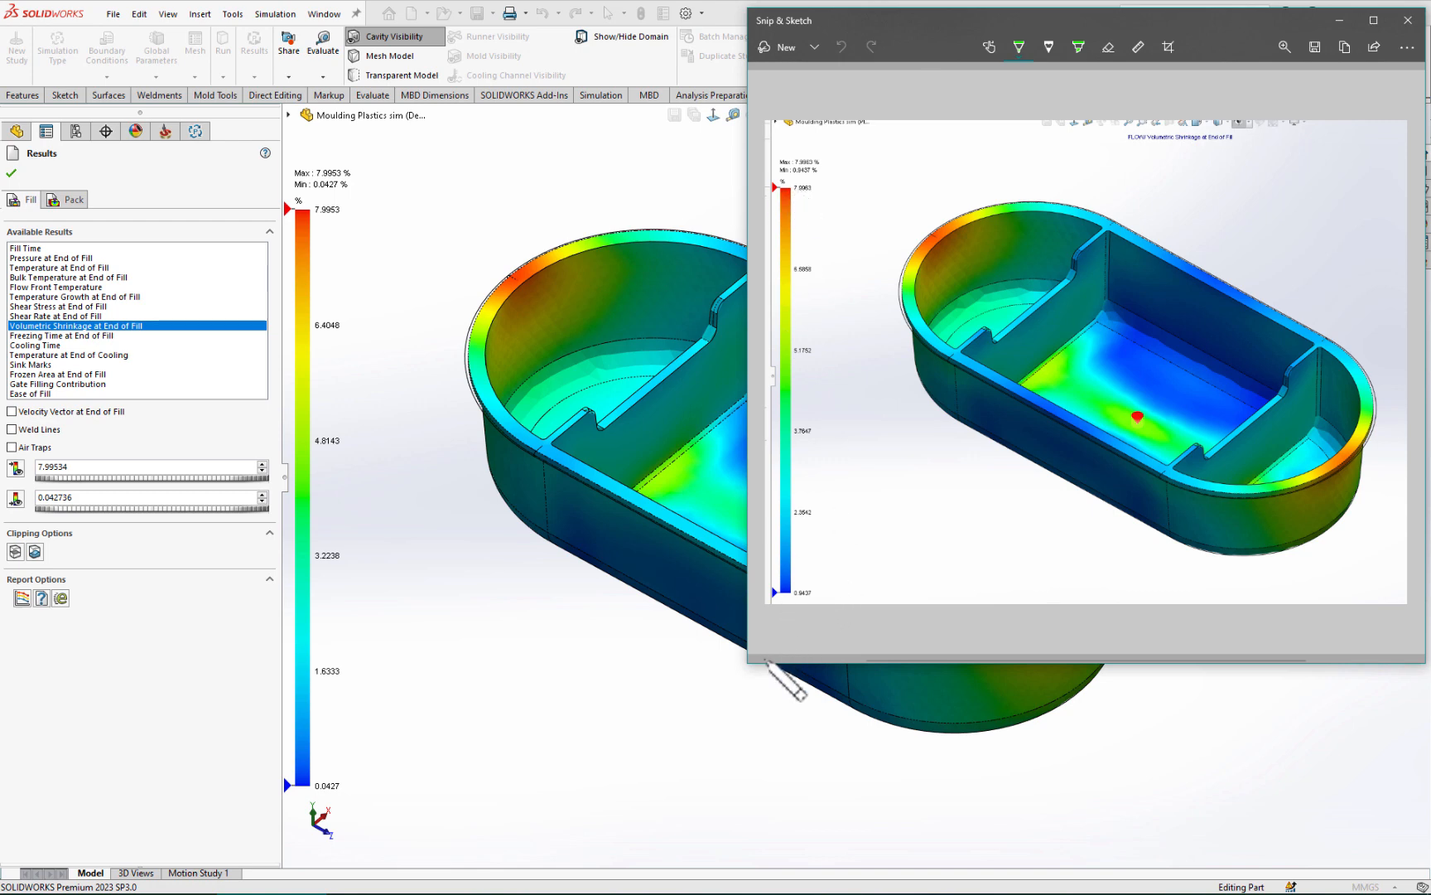
mouse_move(749, 663)
left_mouse_down()
mouse_move(658, 856)
mouse_move(584, 866)
left_mouse_up()
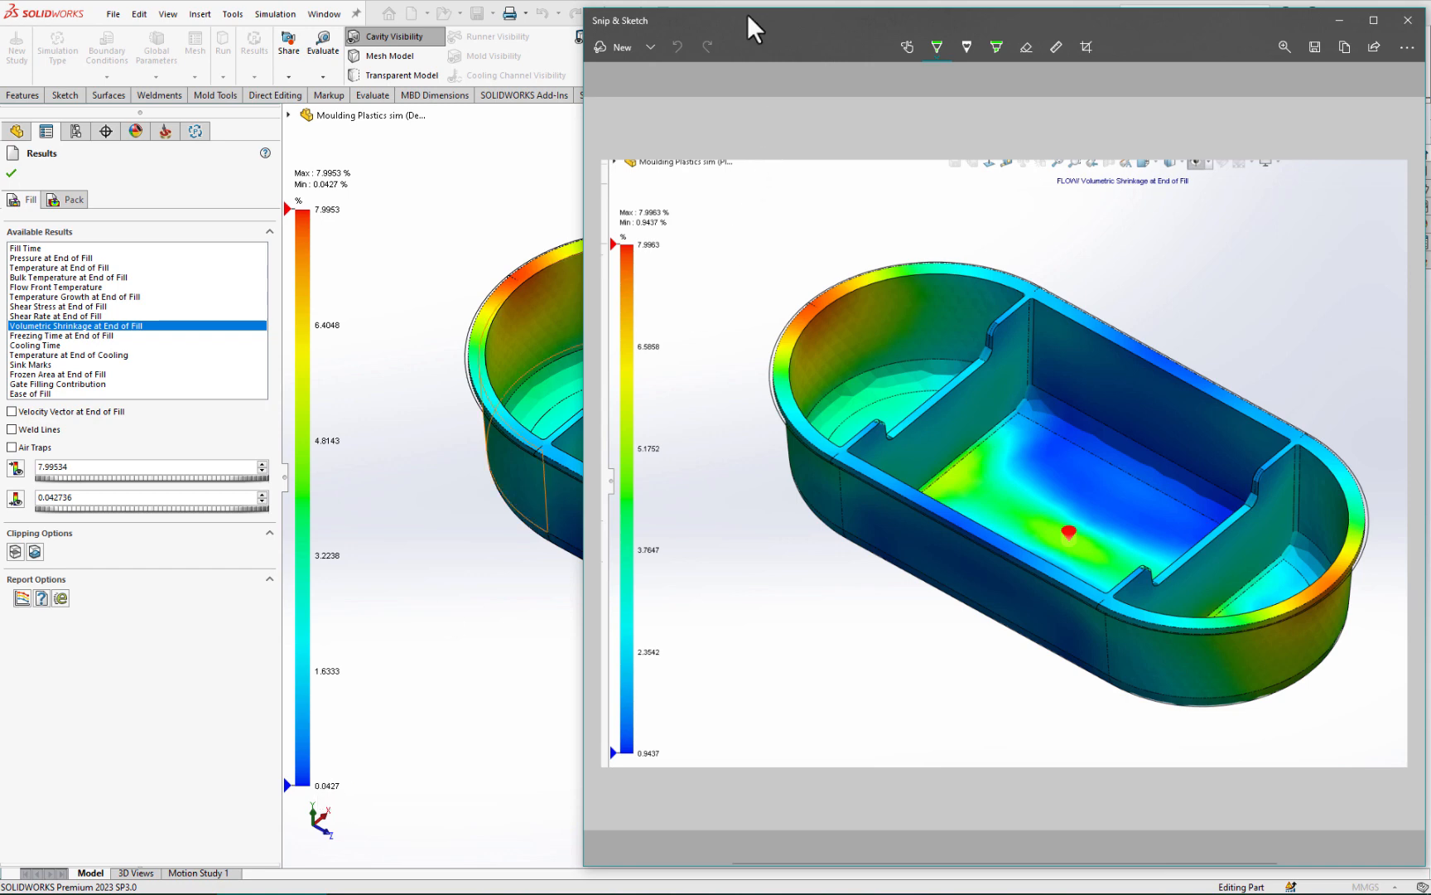
mouse_move(763, 25)
left_mouse_down()
mouse_move(1105, 56)
mouse_move(1134, 41)
mouse_move(906, 30)
mouse_move(116, 66)
mouse_move(0, 16)
mouse_move(2, 34)
mouse_move(54, 45)
mouse_move(90, 33)
mouse_move(49, 29)
left_mouse_up()
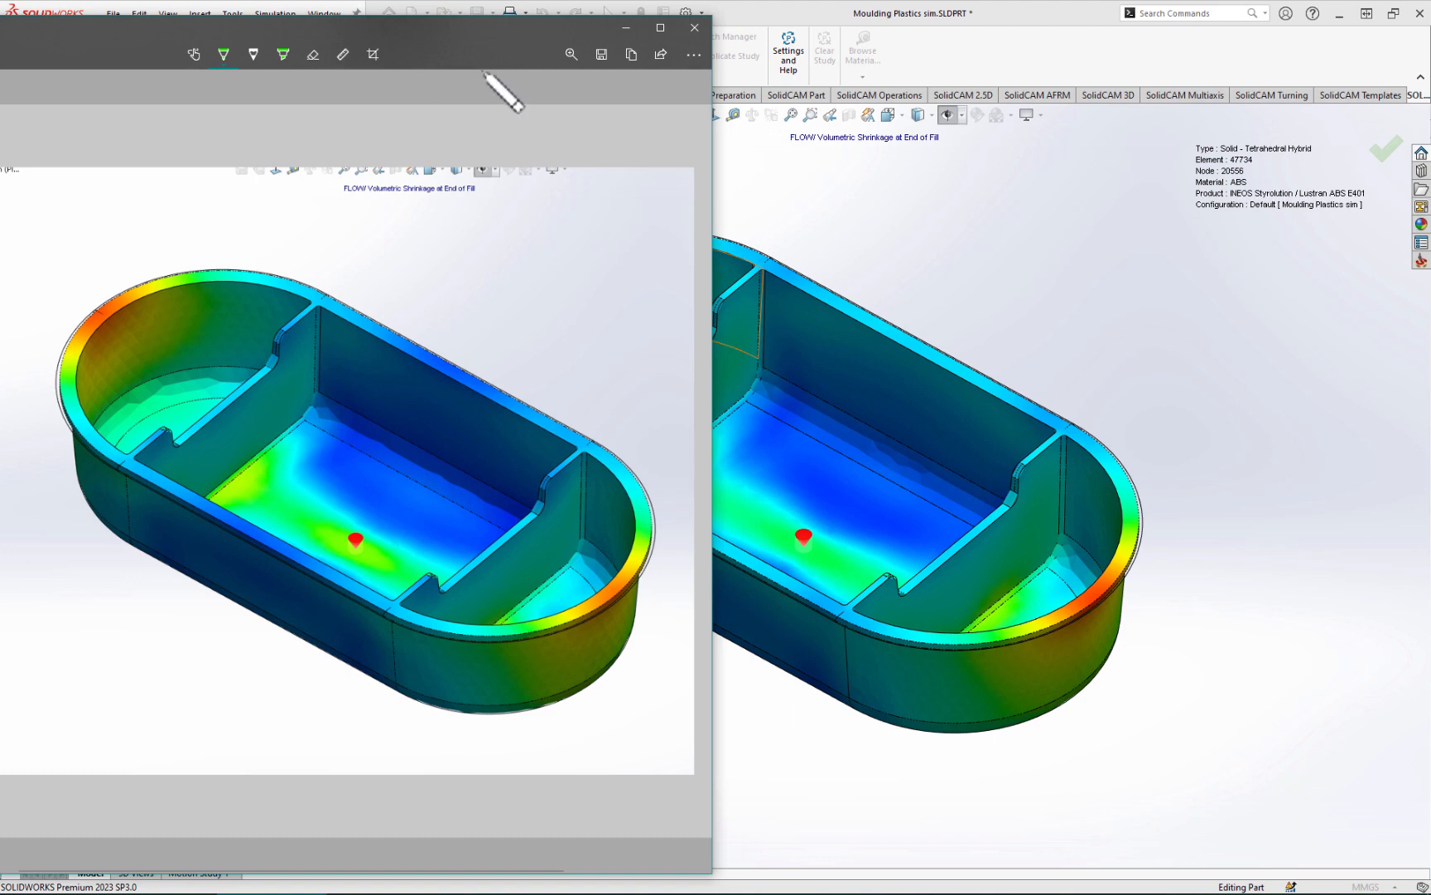
left_click(694, 25)
left_click(291, 480)
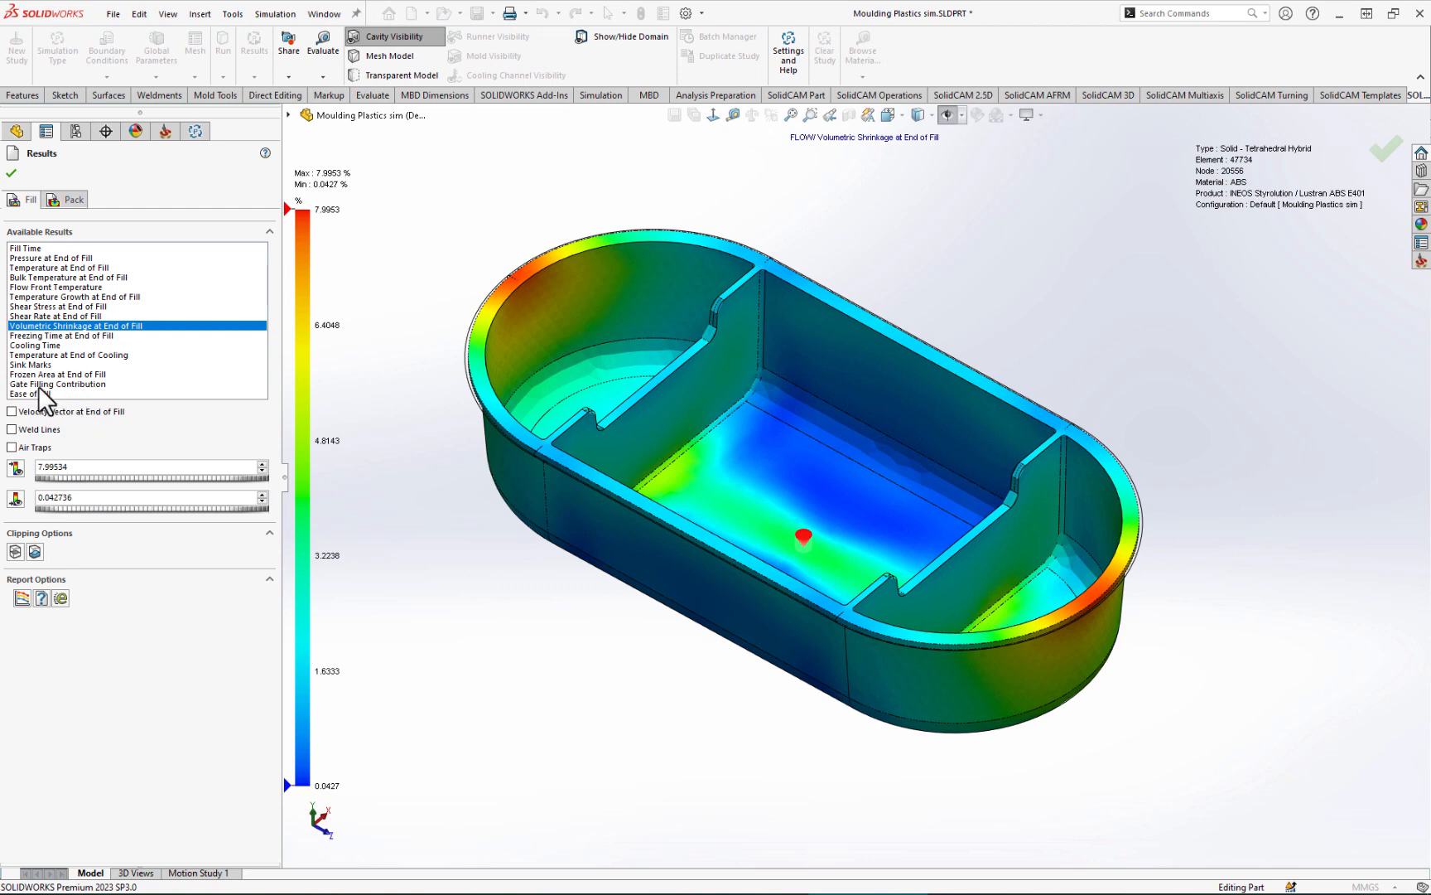
Step: Display the Sink Marks plot of the 1 gate study and capture it with its legend in Snip & Sketch
left_click(34, 364)
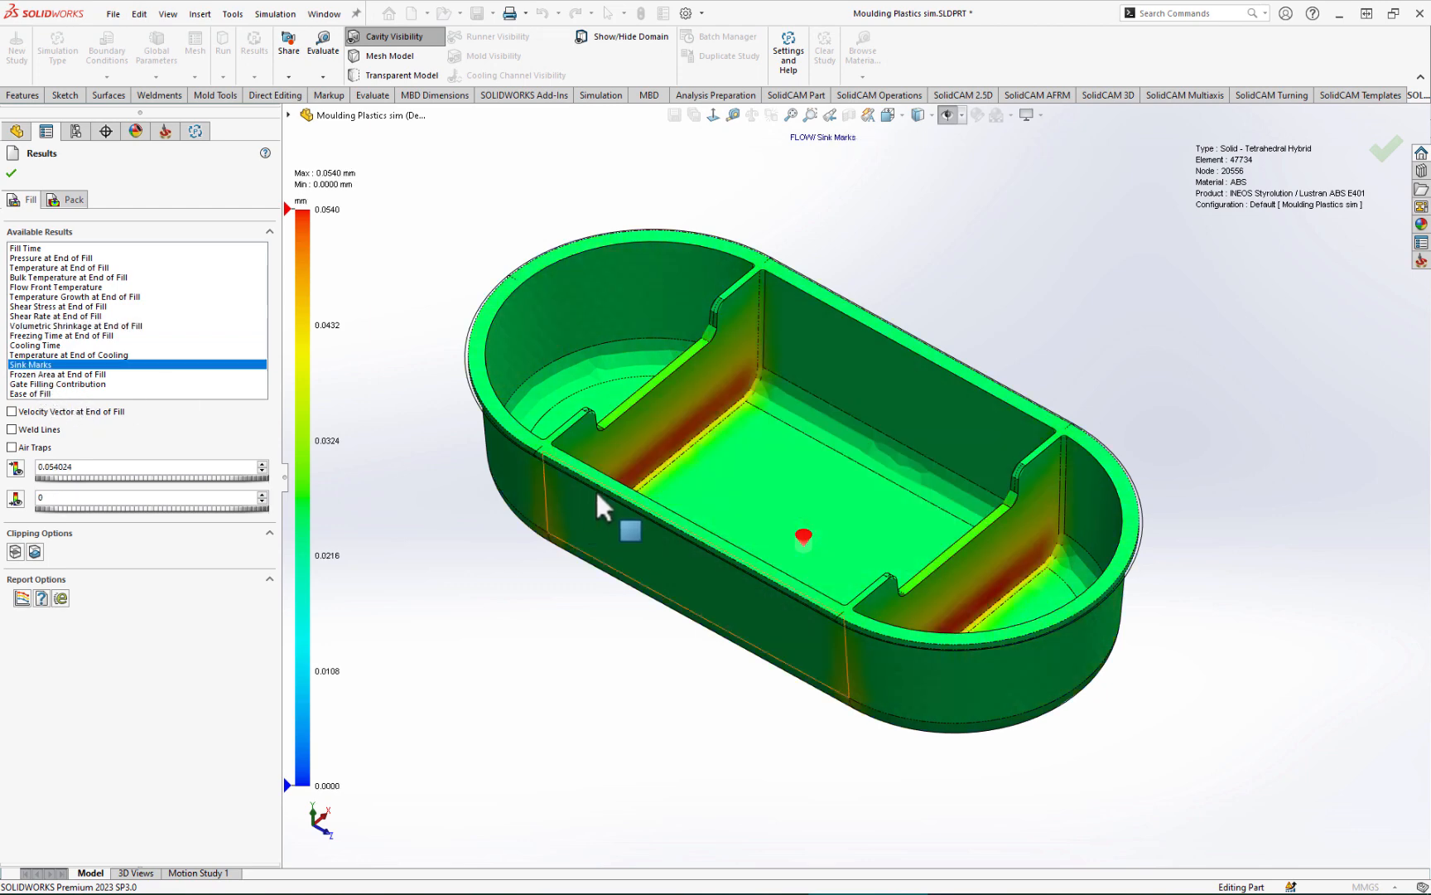
scroll(889, 506, "down", 2)
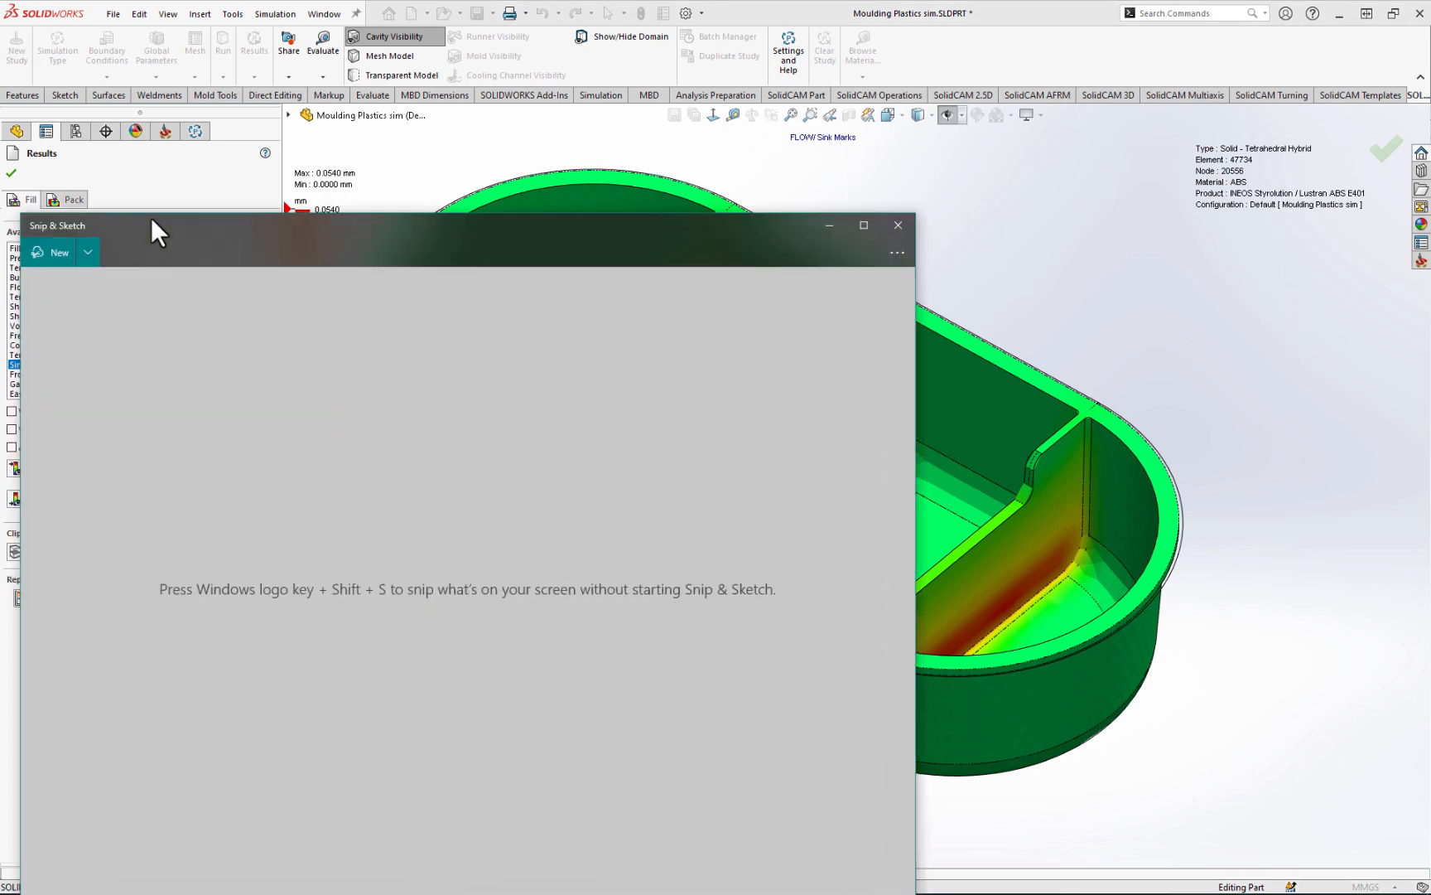
left_click_drag(151, 217, 366, 126)
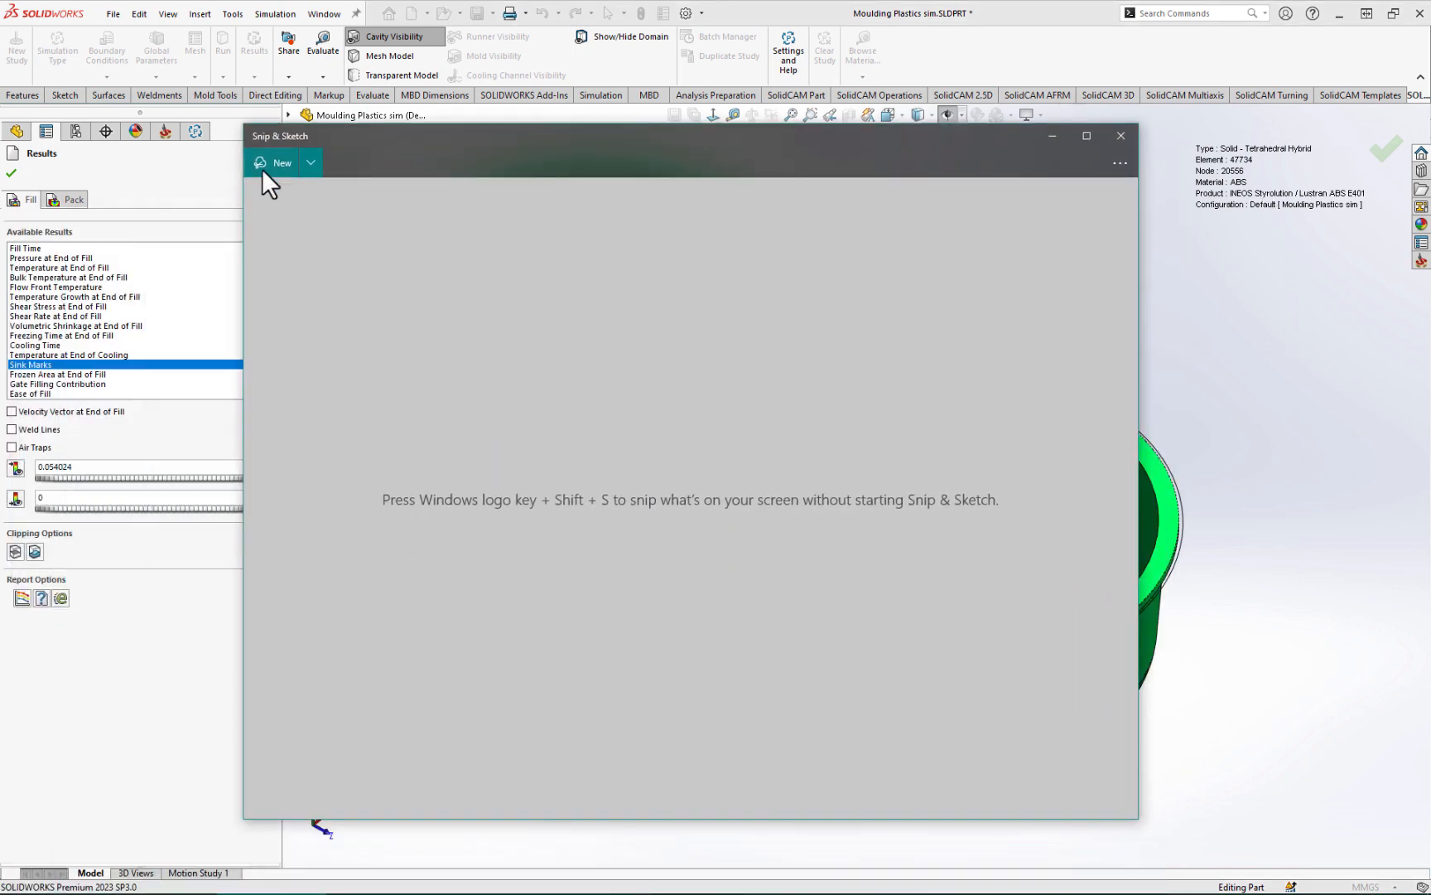
left_click(270, 158)
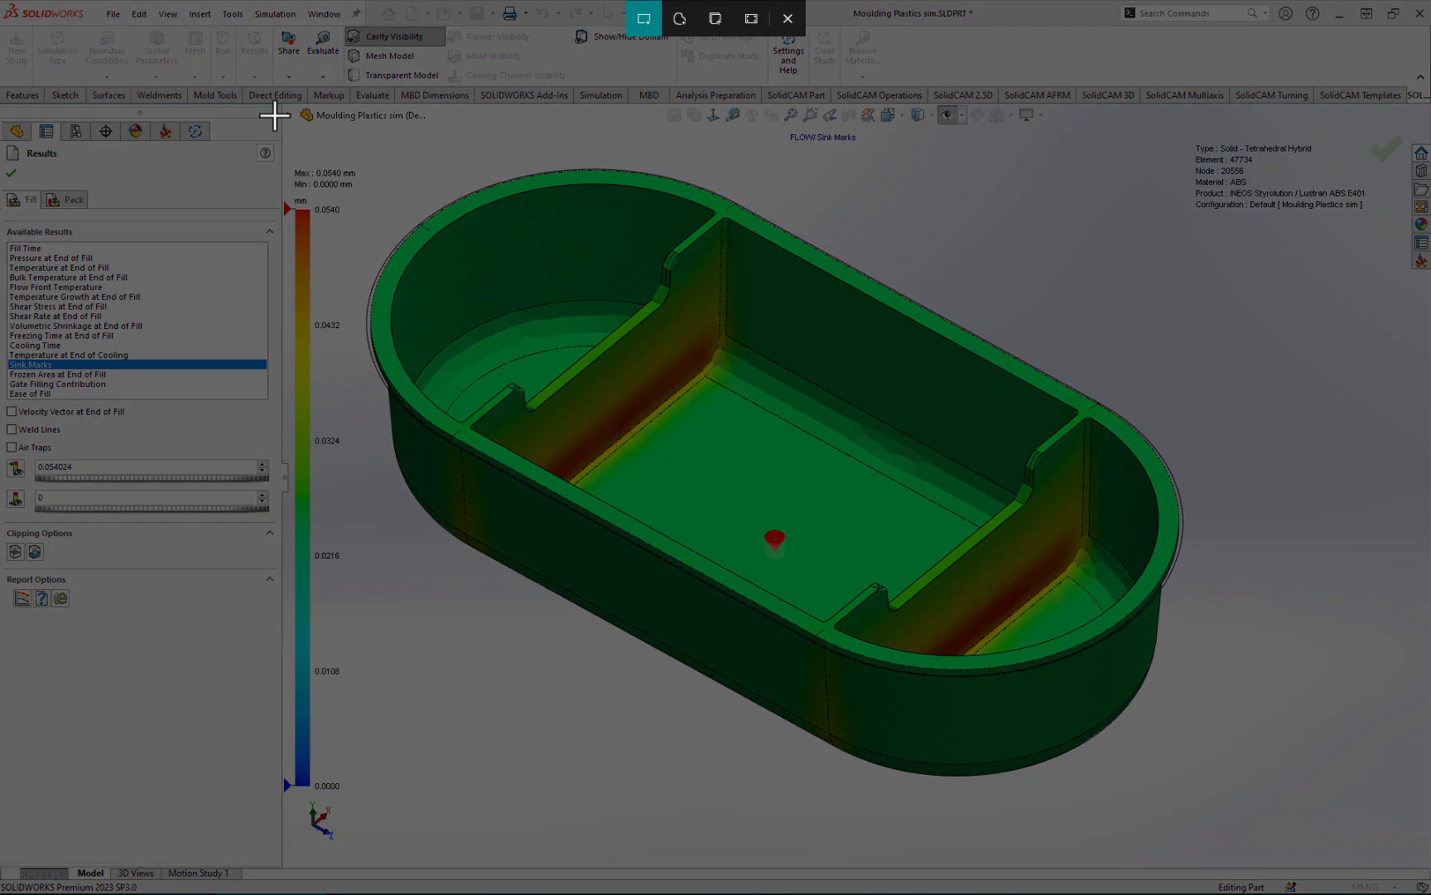
left_click_drag(278, 105, 1382, 798)
mouse_move(832, 130)
left_mouse_down()
mouse_move(560, 79)
mouse_move(627, 129)
left_mouse_up()
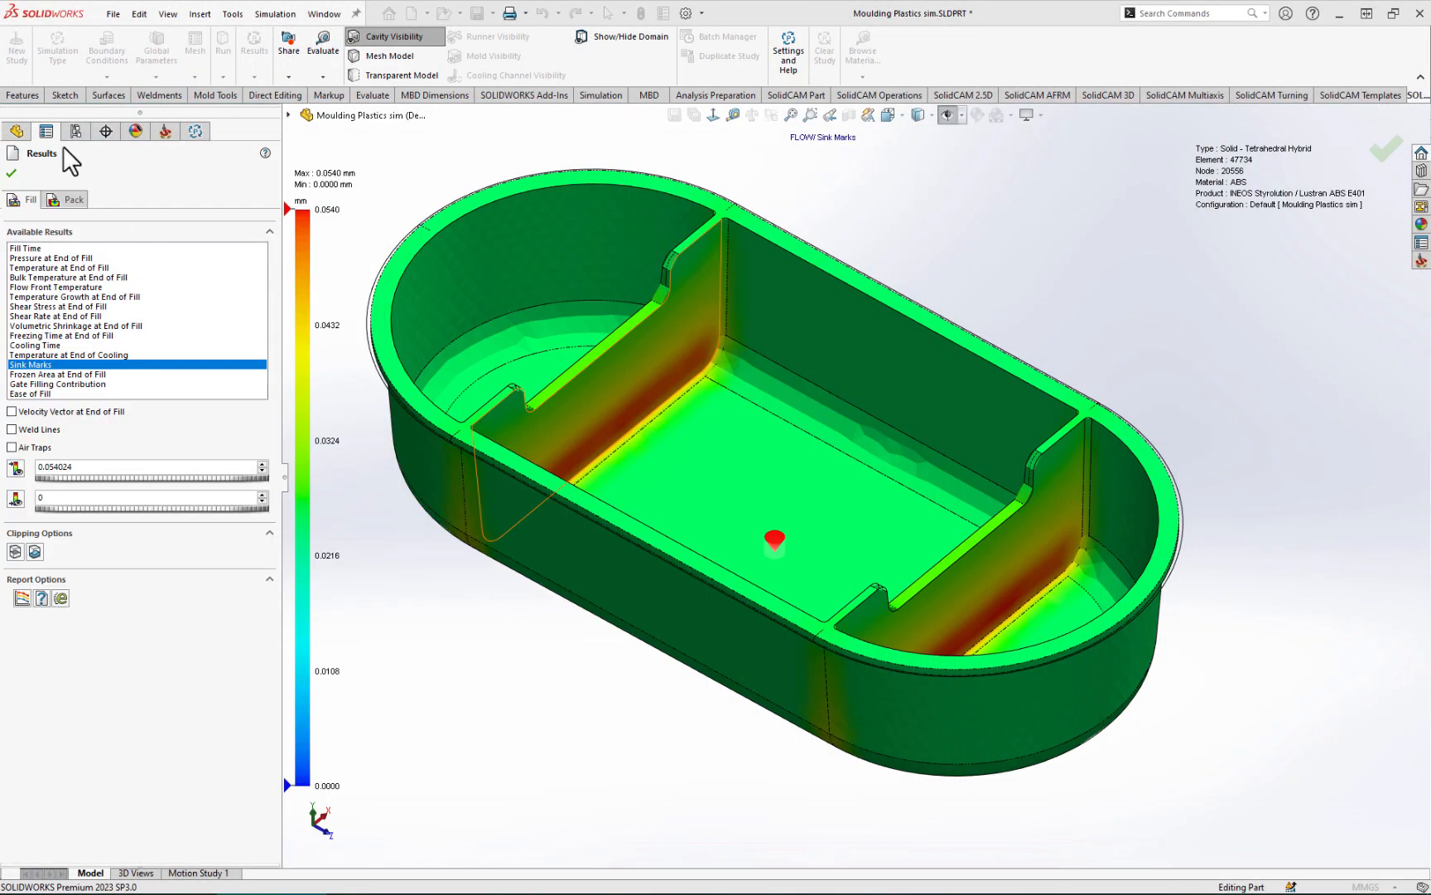
Step: Close the 1 gate results and activate the Plastics_study_2.2mm wall configuration
left_click(14, 174)
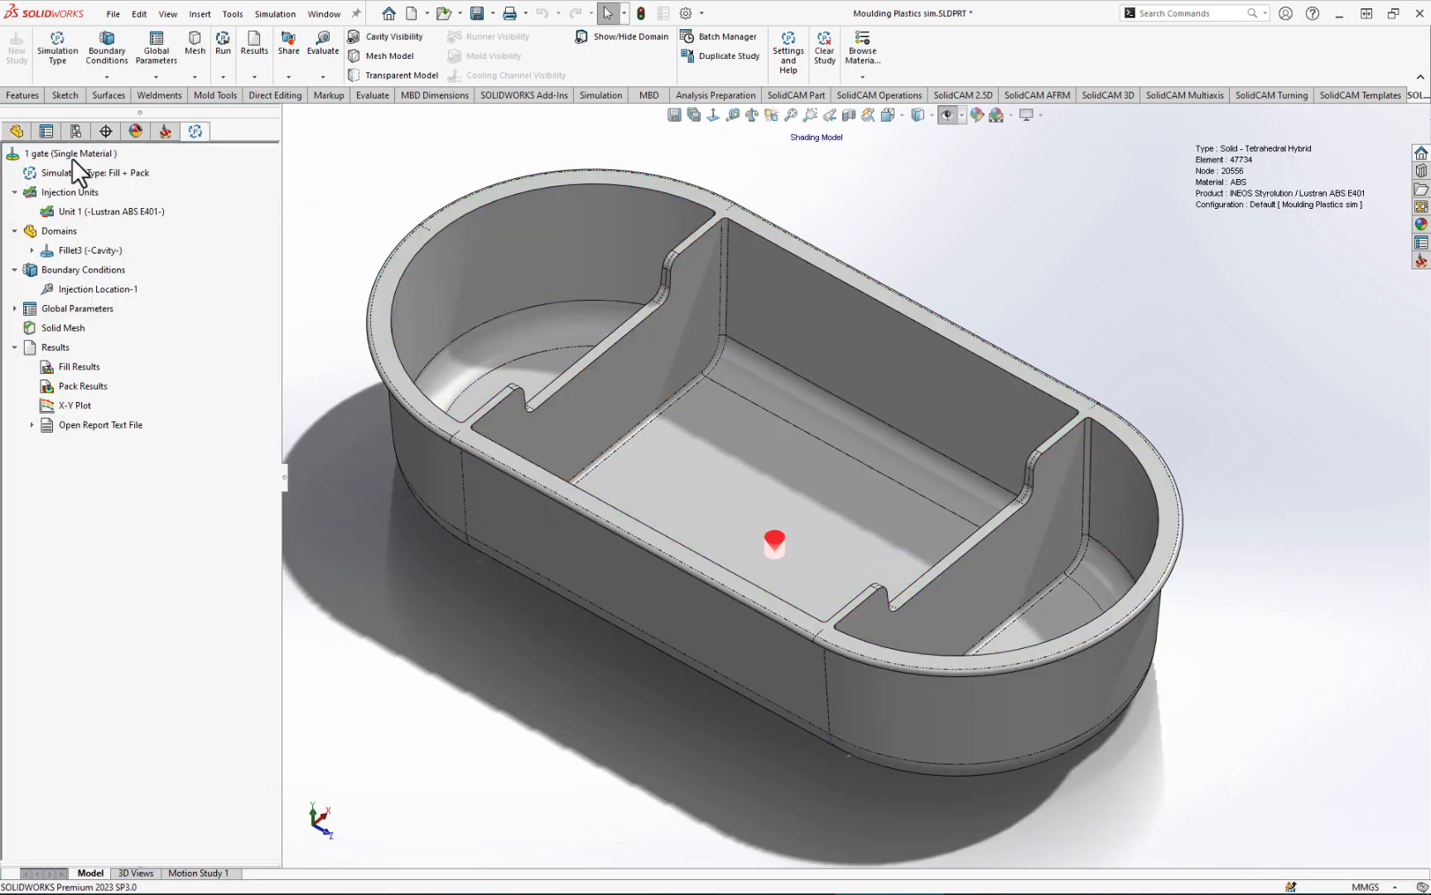
left_click(75, 131)
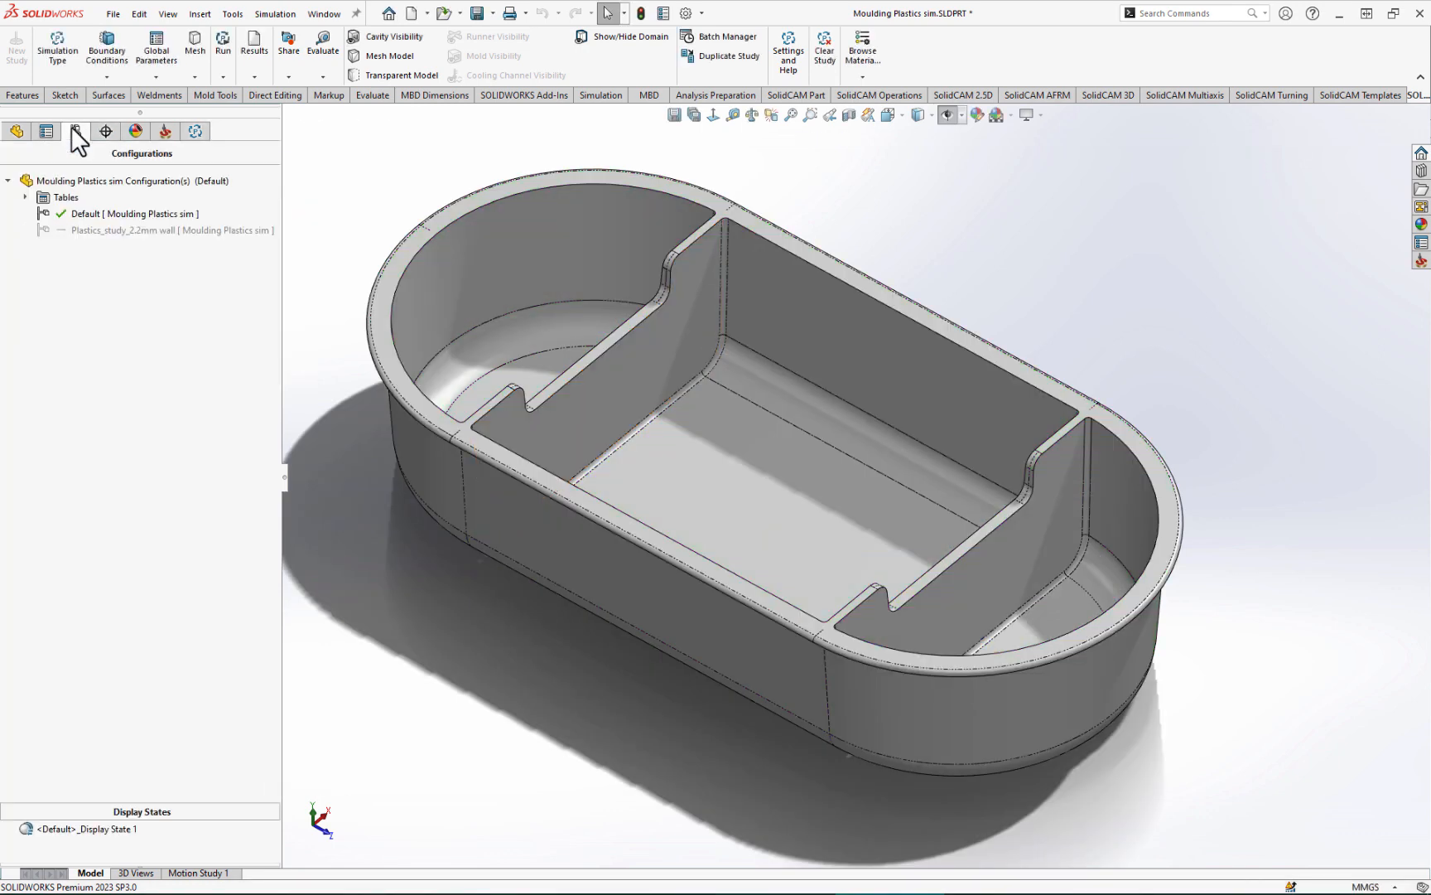
double_click(122, 231)
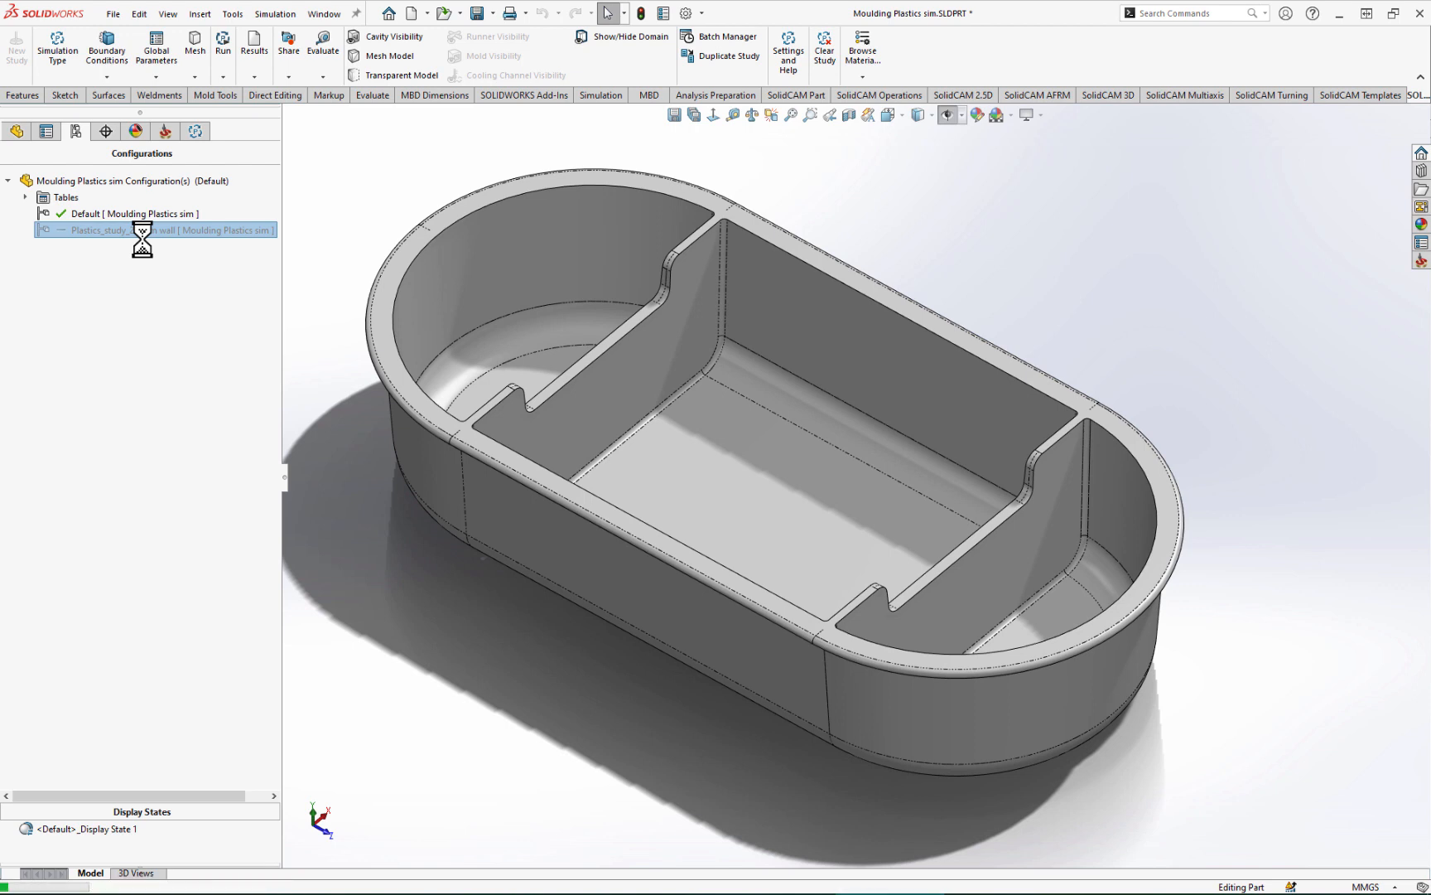
Step: Display the Sink Marks plot from the 2.2 mm wall study's fill results and examine the dividers and outer wall
left_click(196, 131)
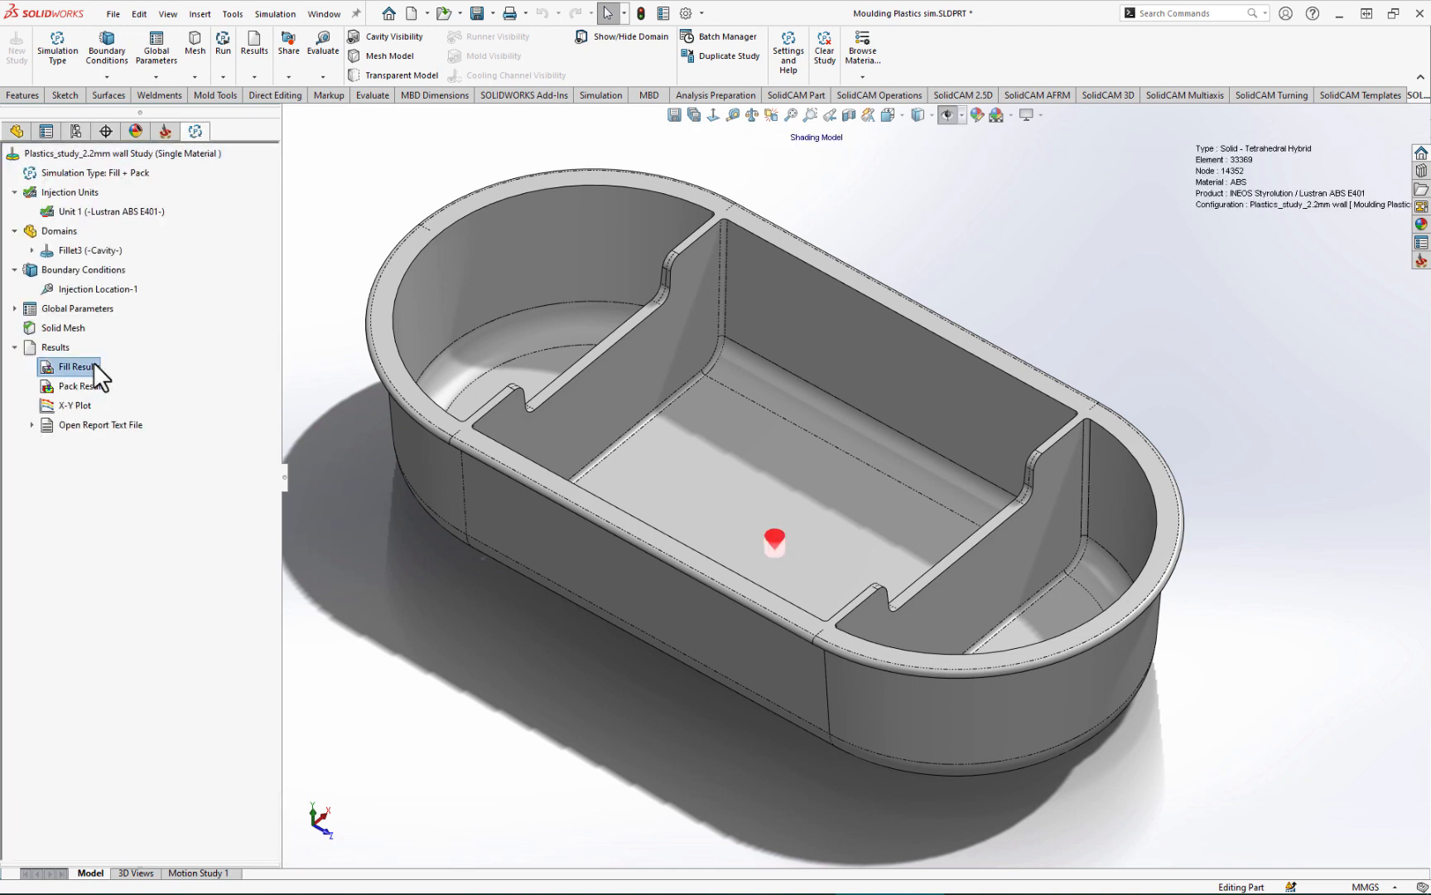
double_click(52, 367)
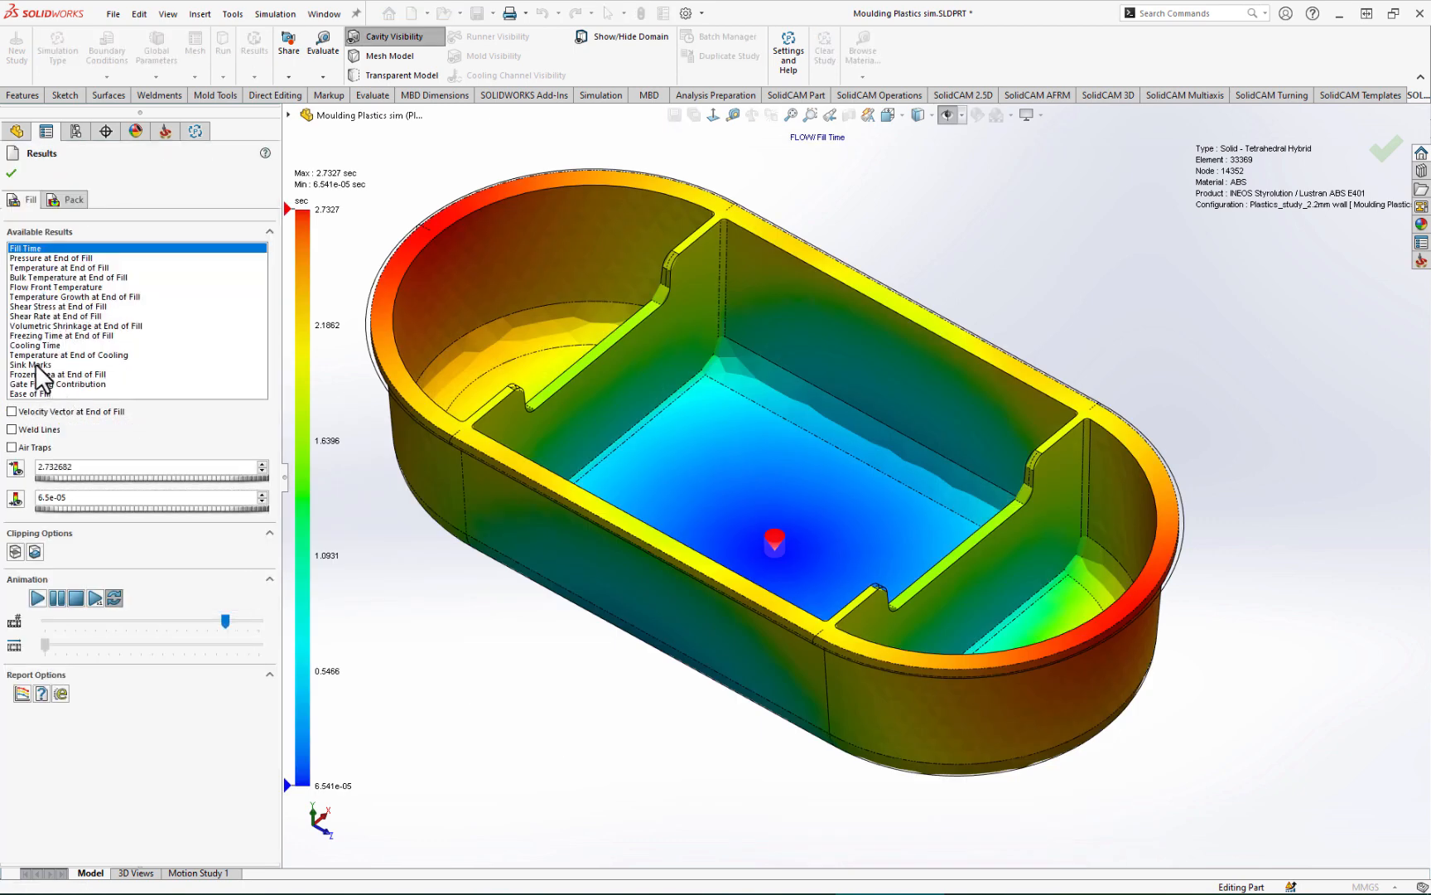
left_click(34, 365)
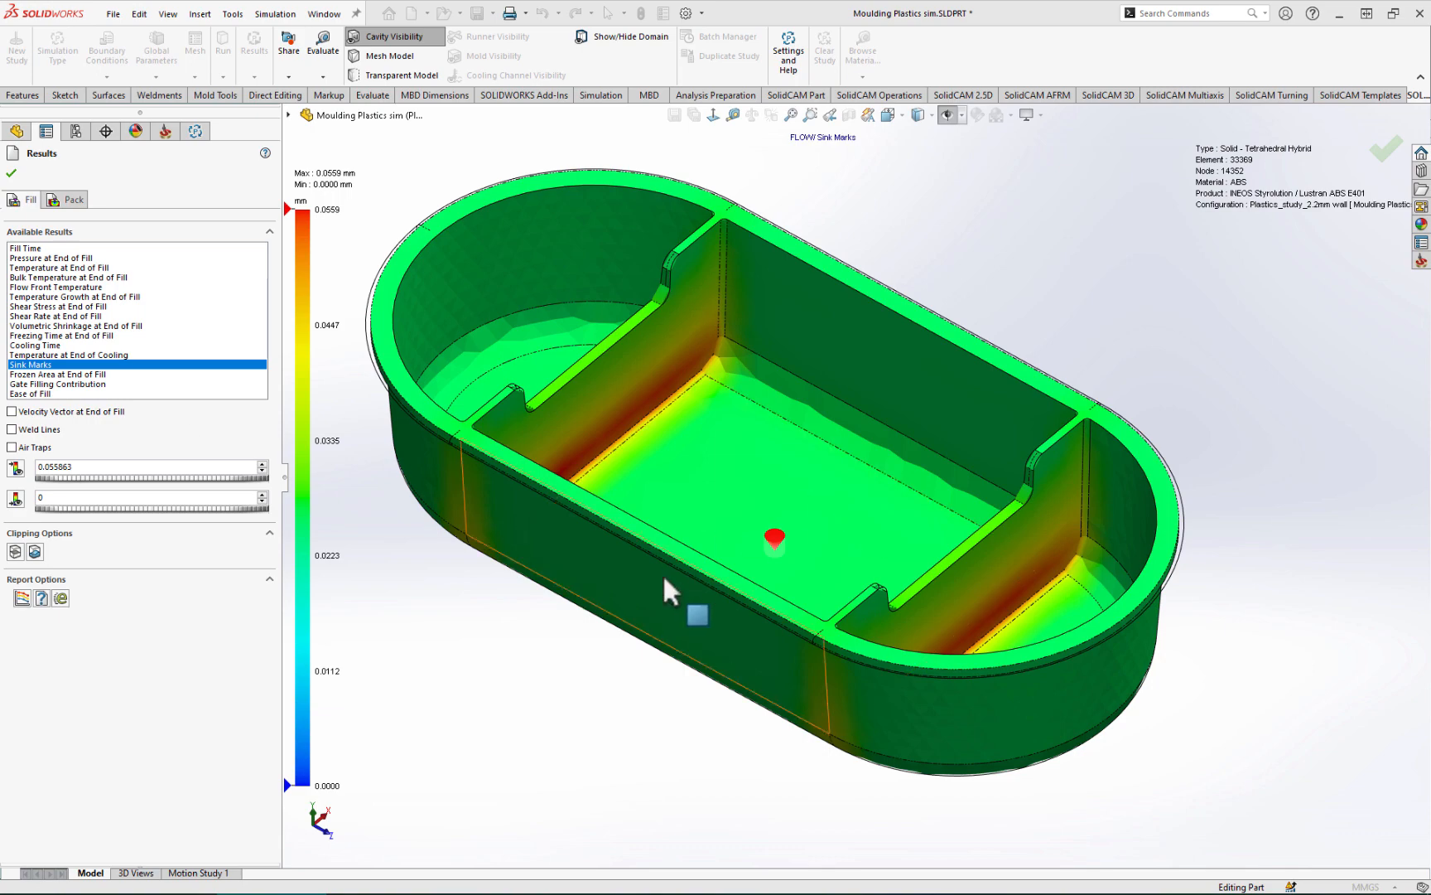
mouse_move(664, 590)
middle_mouse_down()
mouse_move(709, 549)
mouse_move(682, 245)
mouse_move(704, 537)
mouse_move(686, 648)
mouse_move(661, 585)
mouse_move(691, 559)
mouse_move(671, 566)
middle_mouse_up()
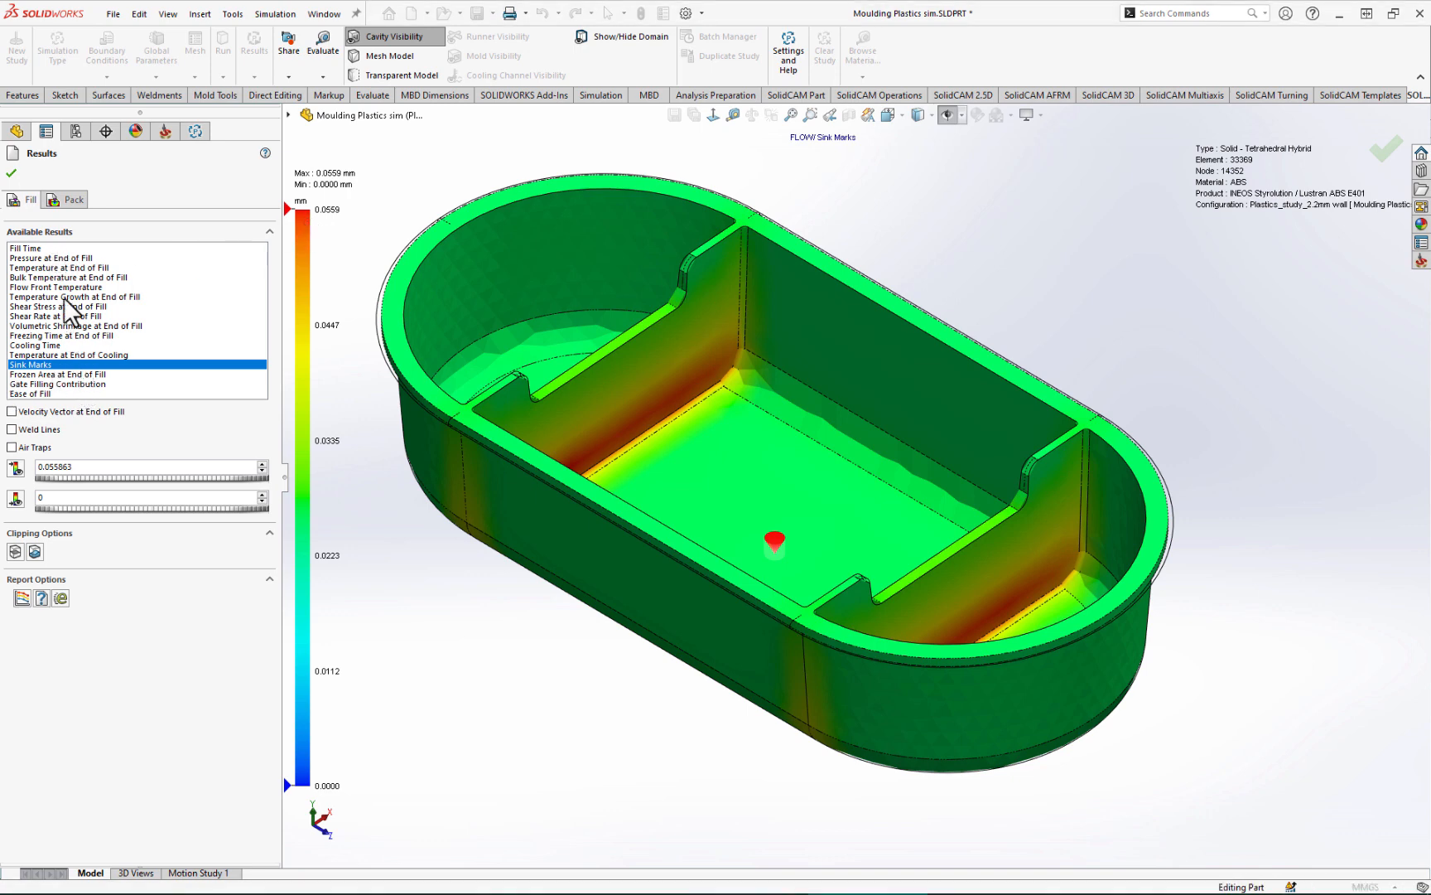
Step: Review the Pressure, Flow Front Temperature, Temperature Growth and Shear Stress fill plots of the 2.2 mm wall study, and close the results
left_click(53, 250)
left_click(67, 267)
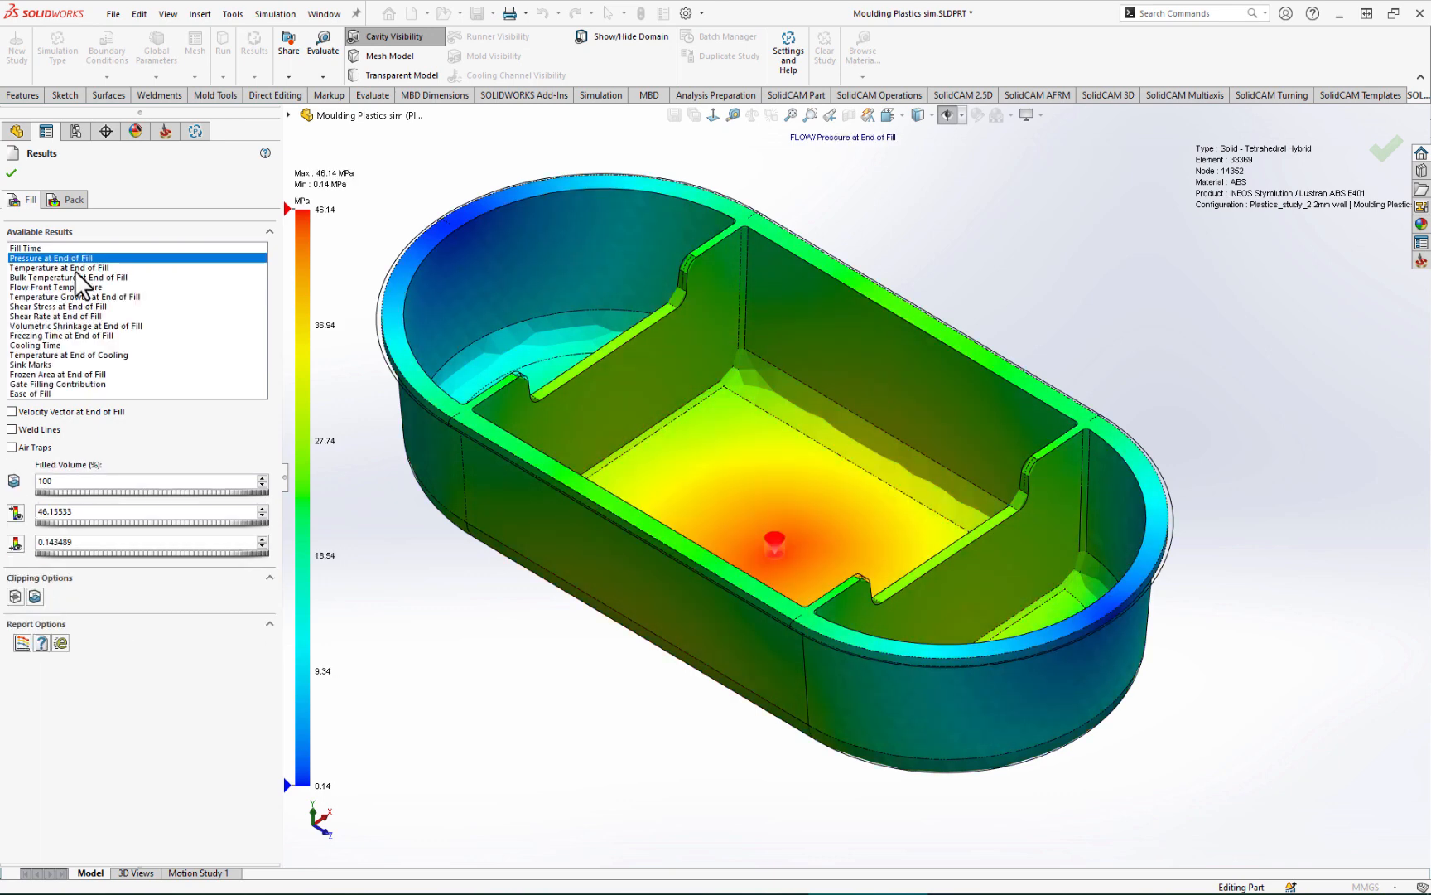
left_click(75, 286)
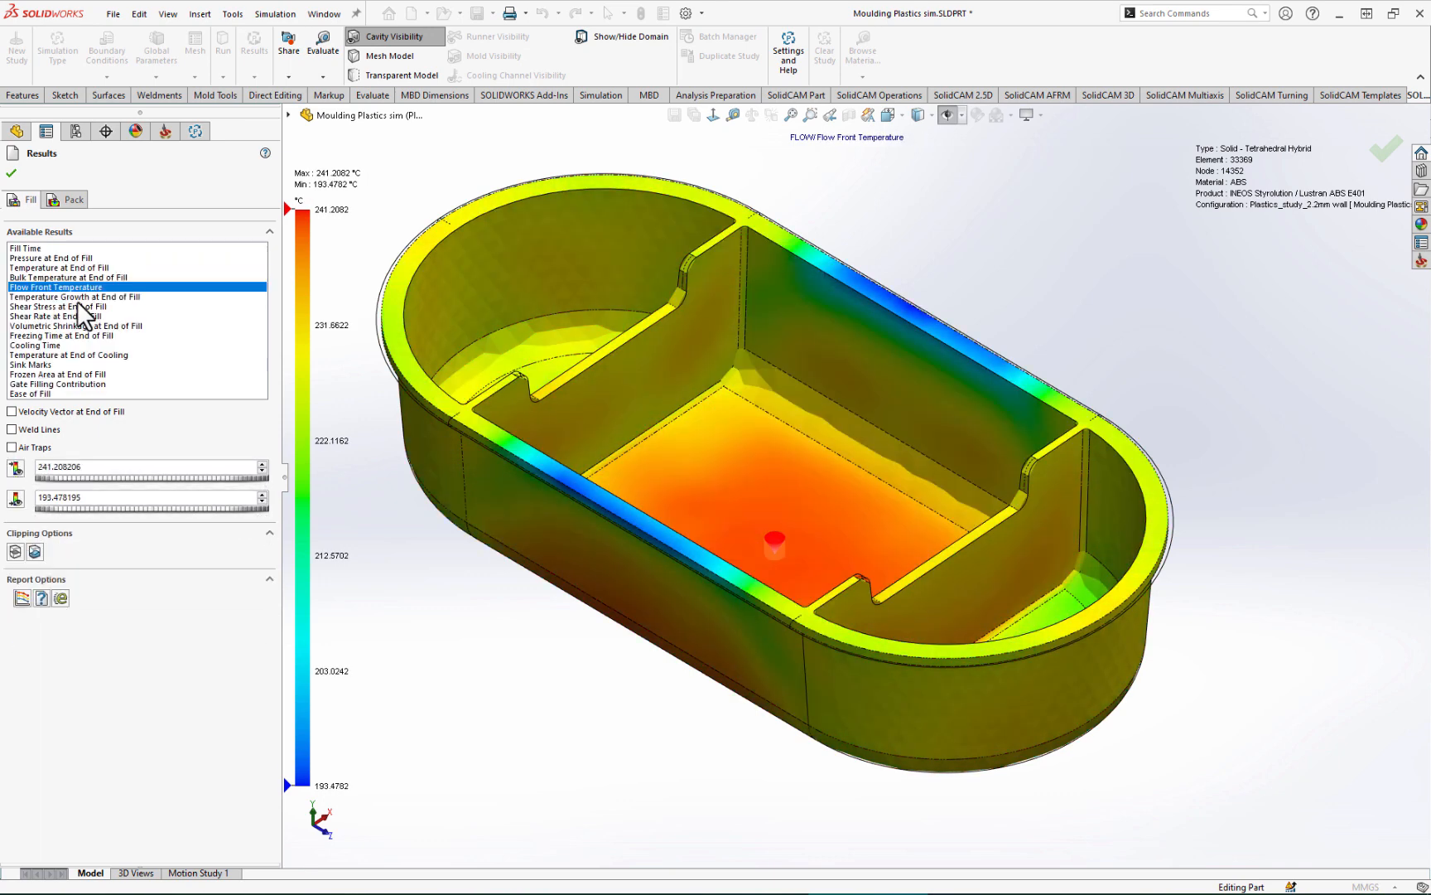
left_click(77, 296)
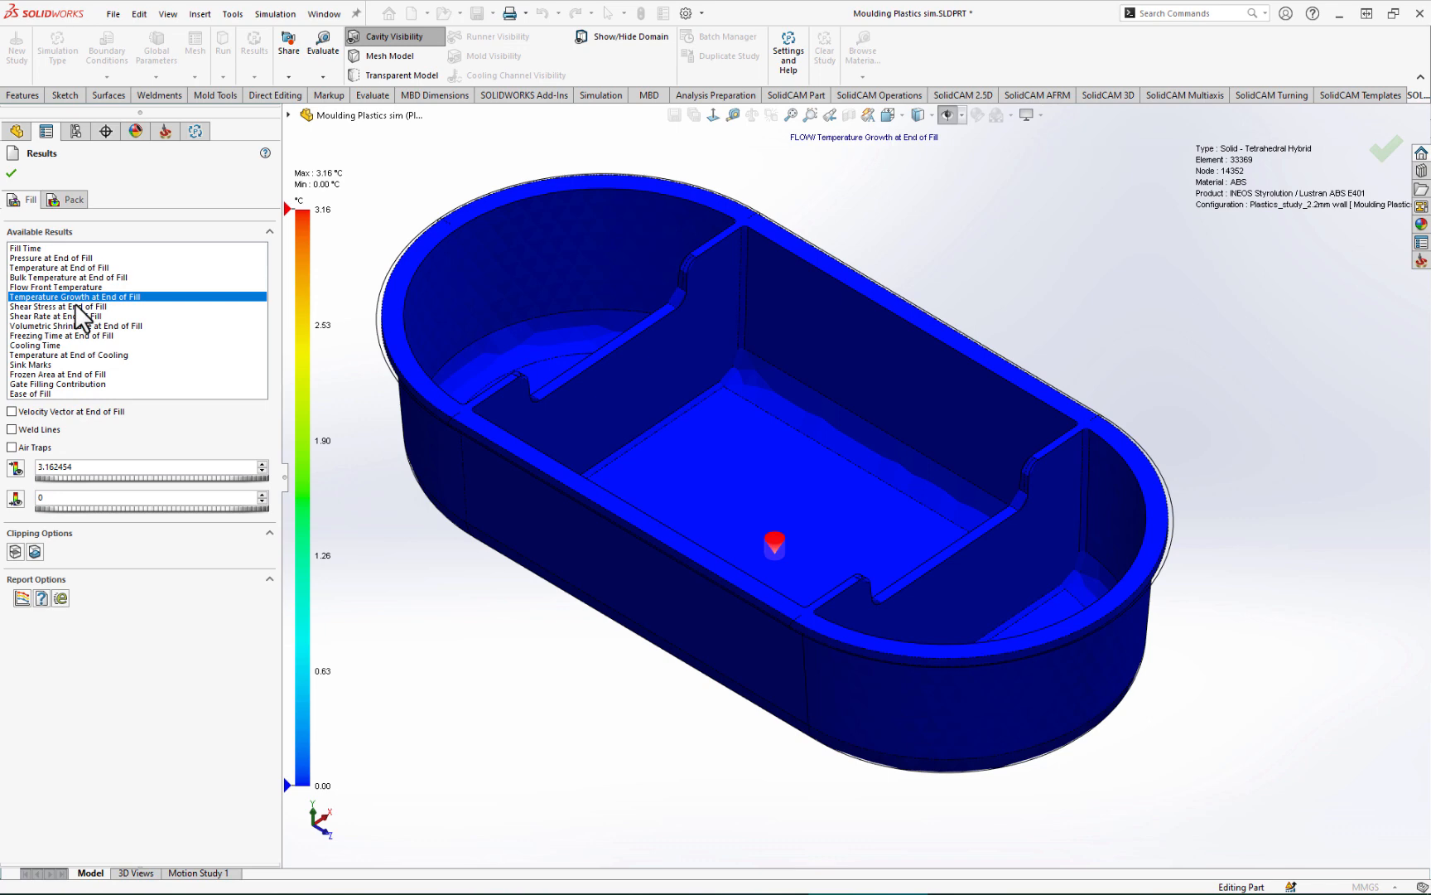
left_click(77, 306)
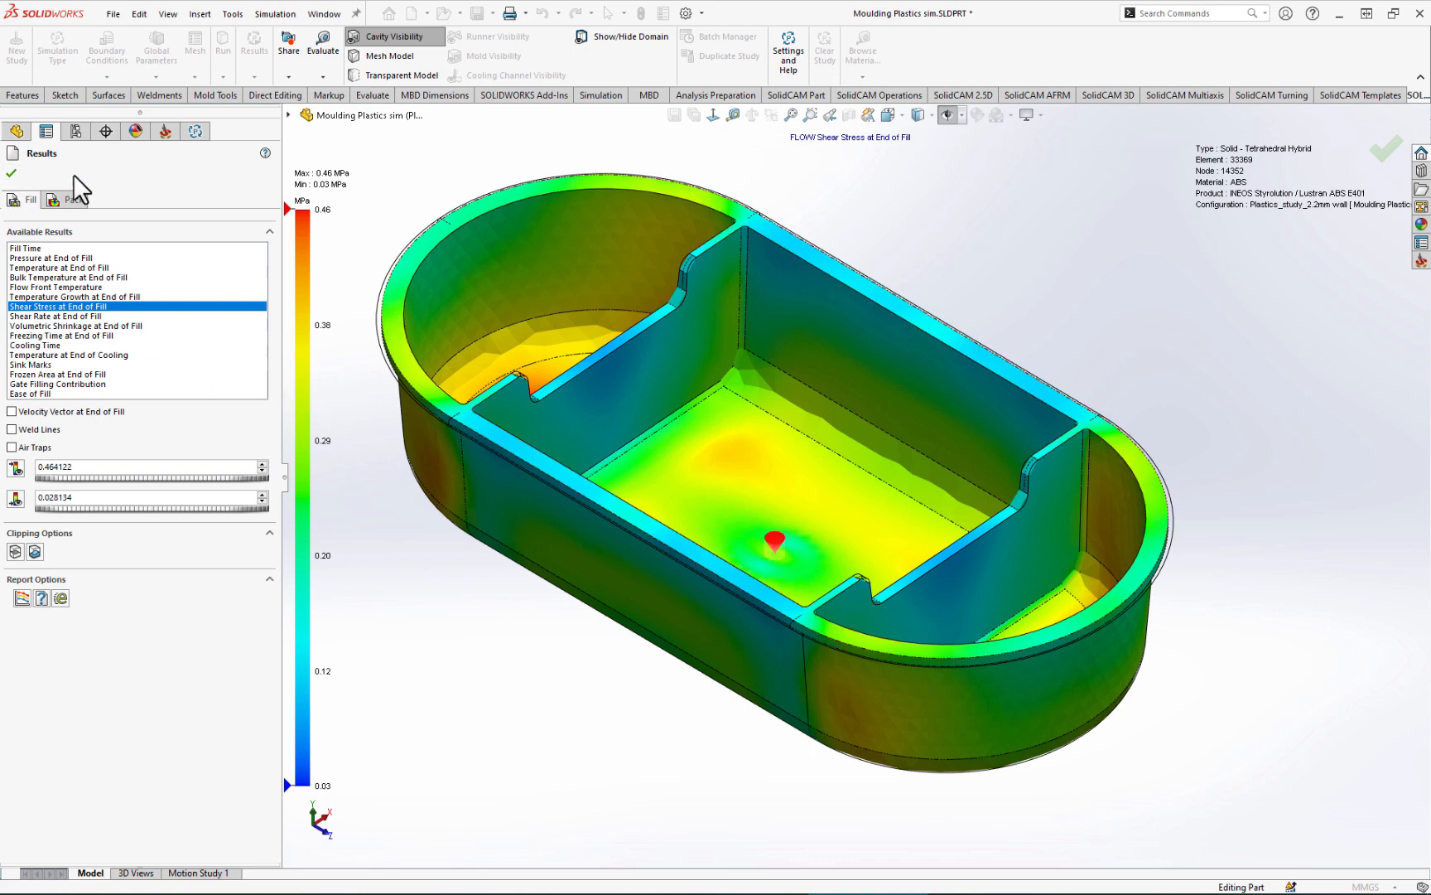
left_click(13, 175)
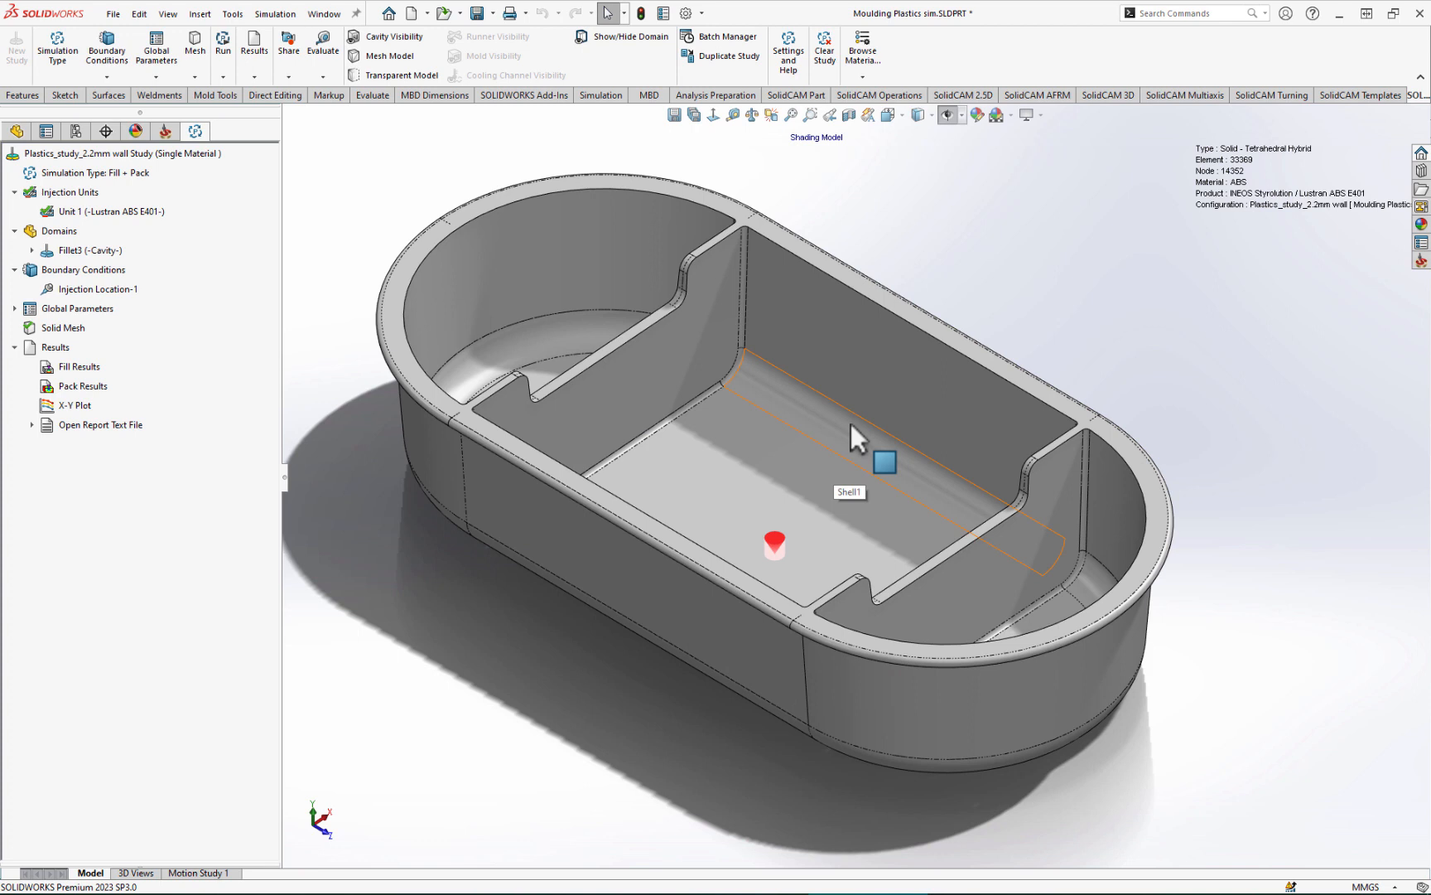
Step: Duplicate the 2.2 mm wall study into a new configuration named Plastics_study_3mm
left_click(75, 131)
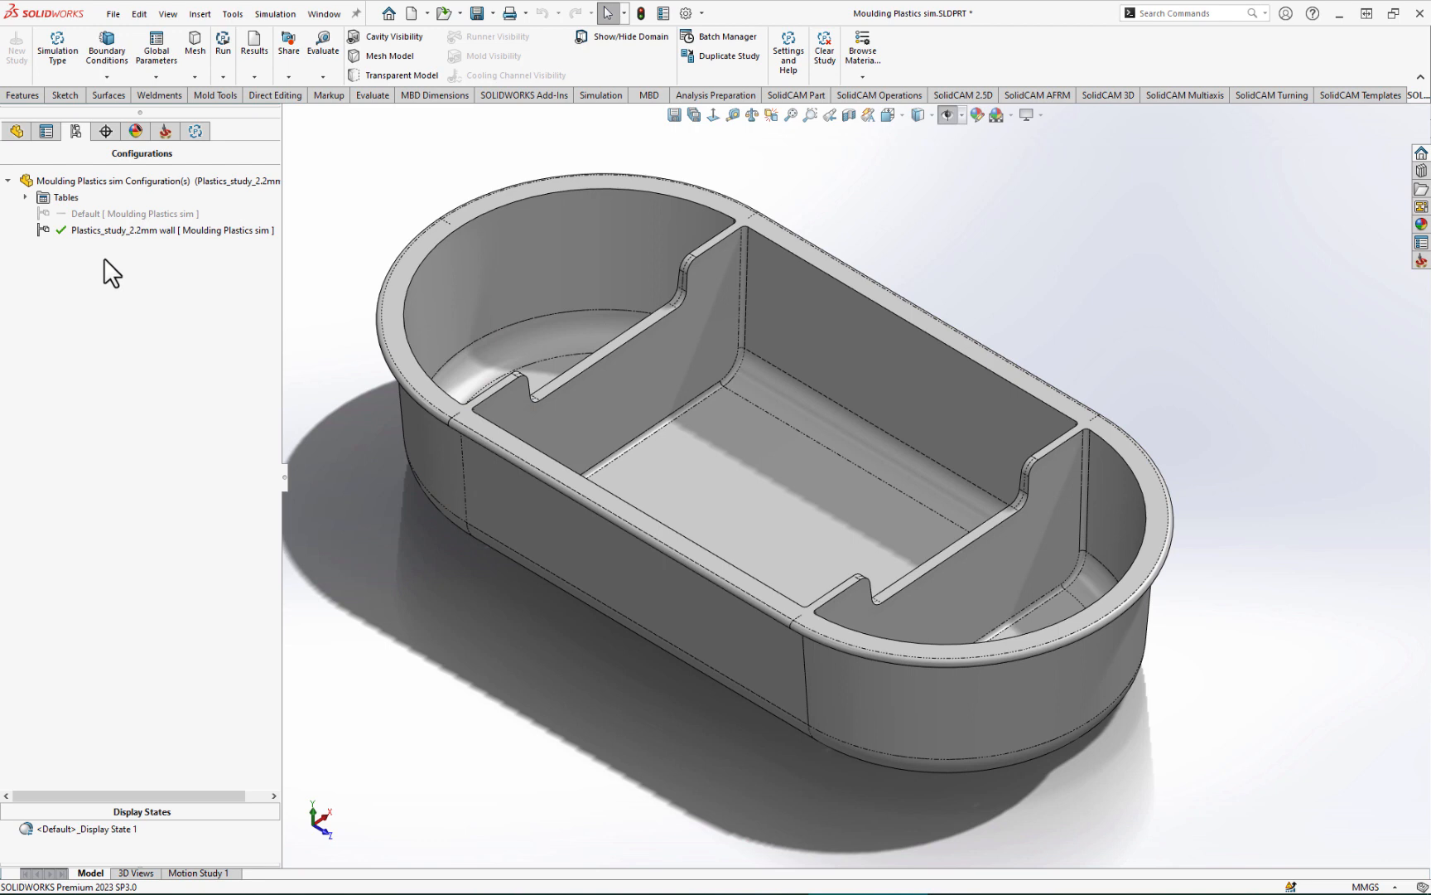
left_click(708, 57)
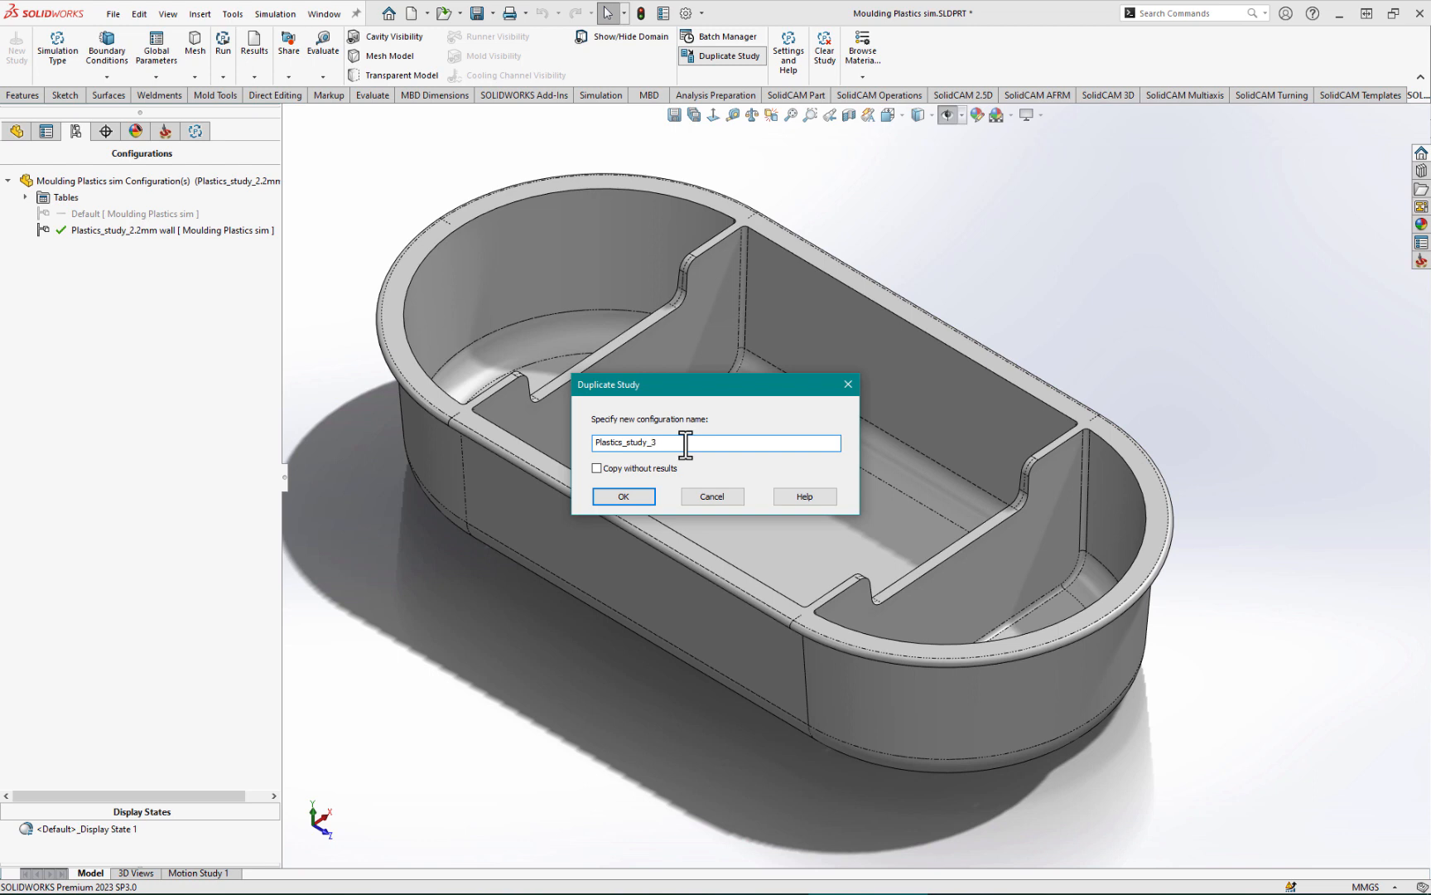
type("mm")
left_click(626, 497)
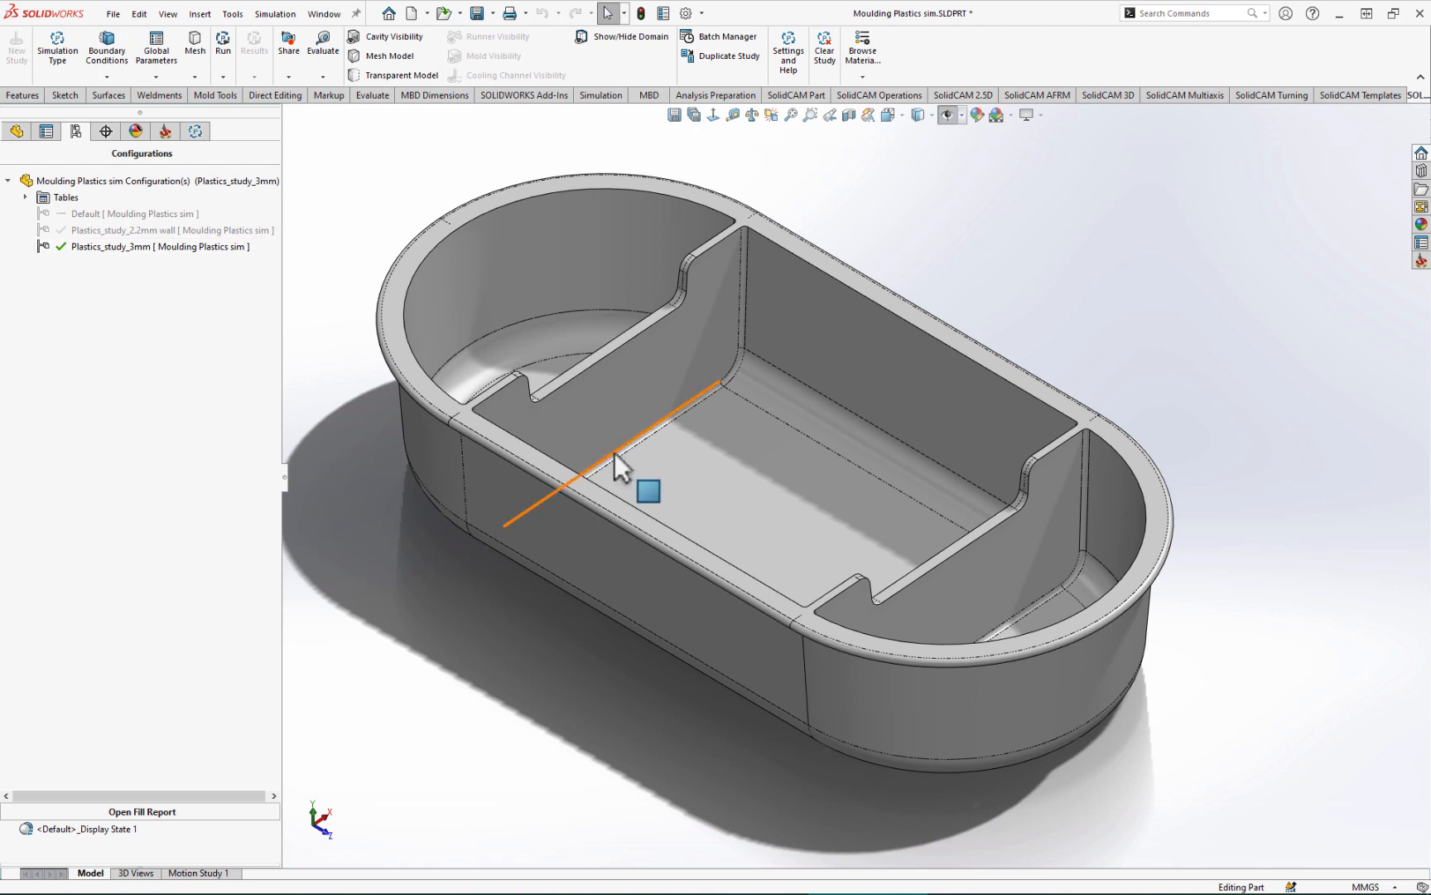
Step: Set the container's shell thickness to 3 mm for this configuration only and rebuild the part
left_click(924, 380)
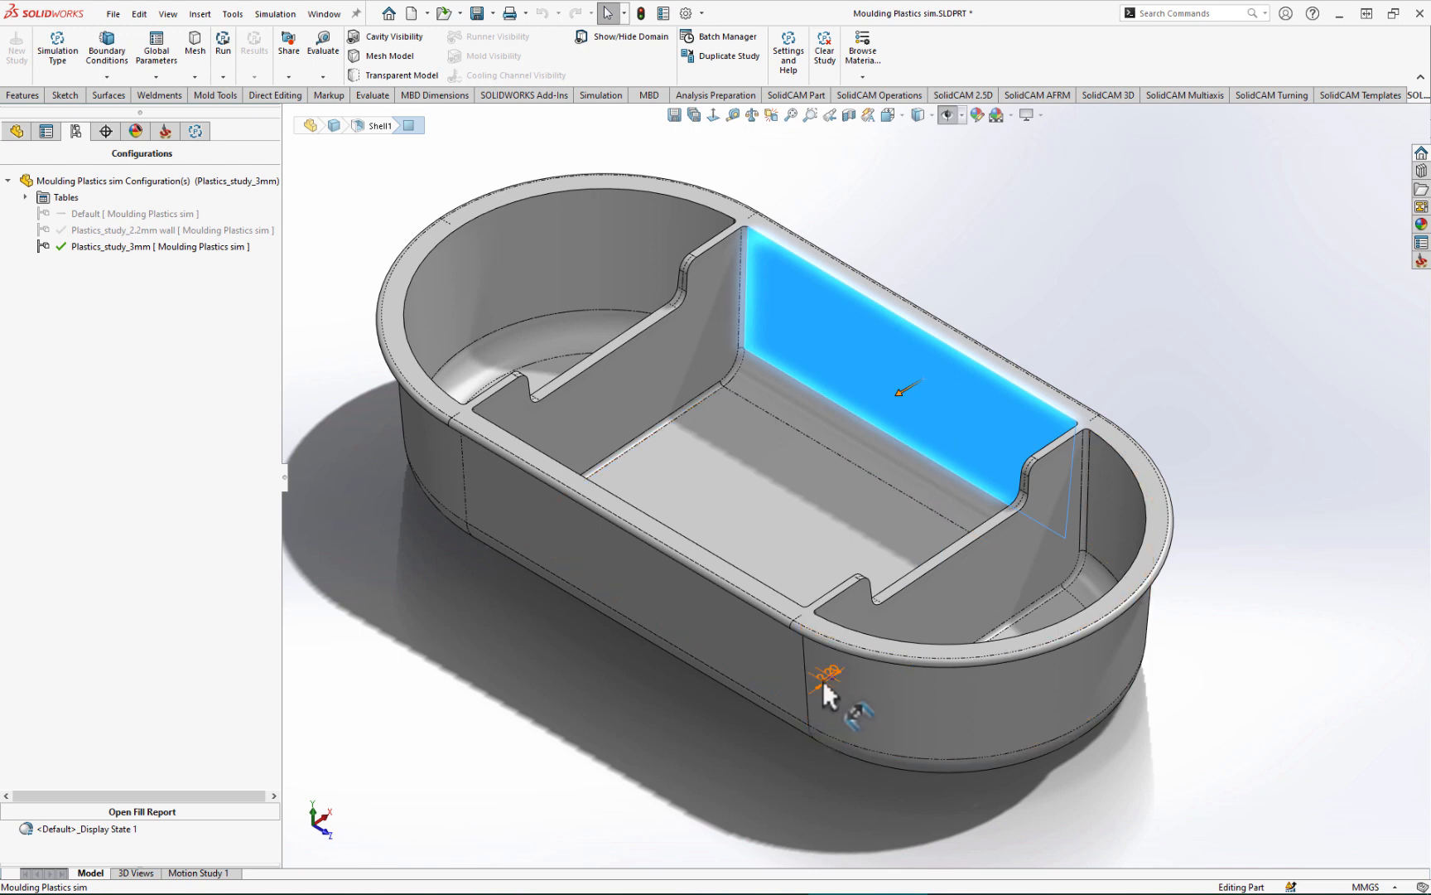
middle_click_drag(823, 680, 782, 694)
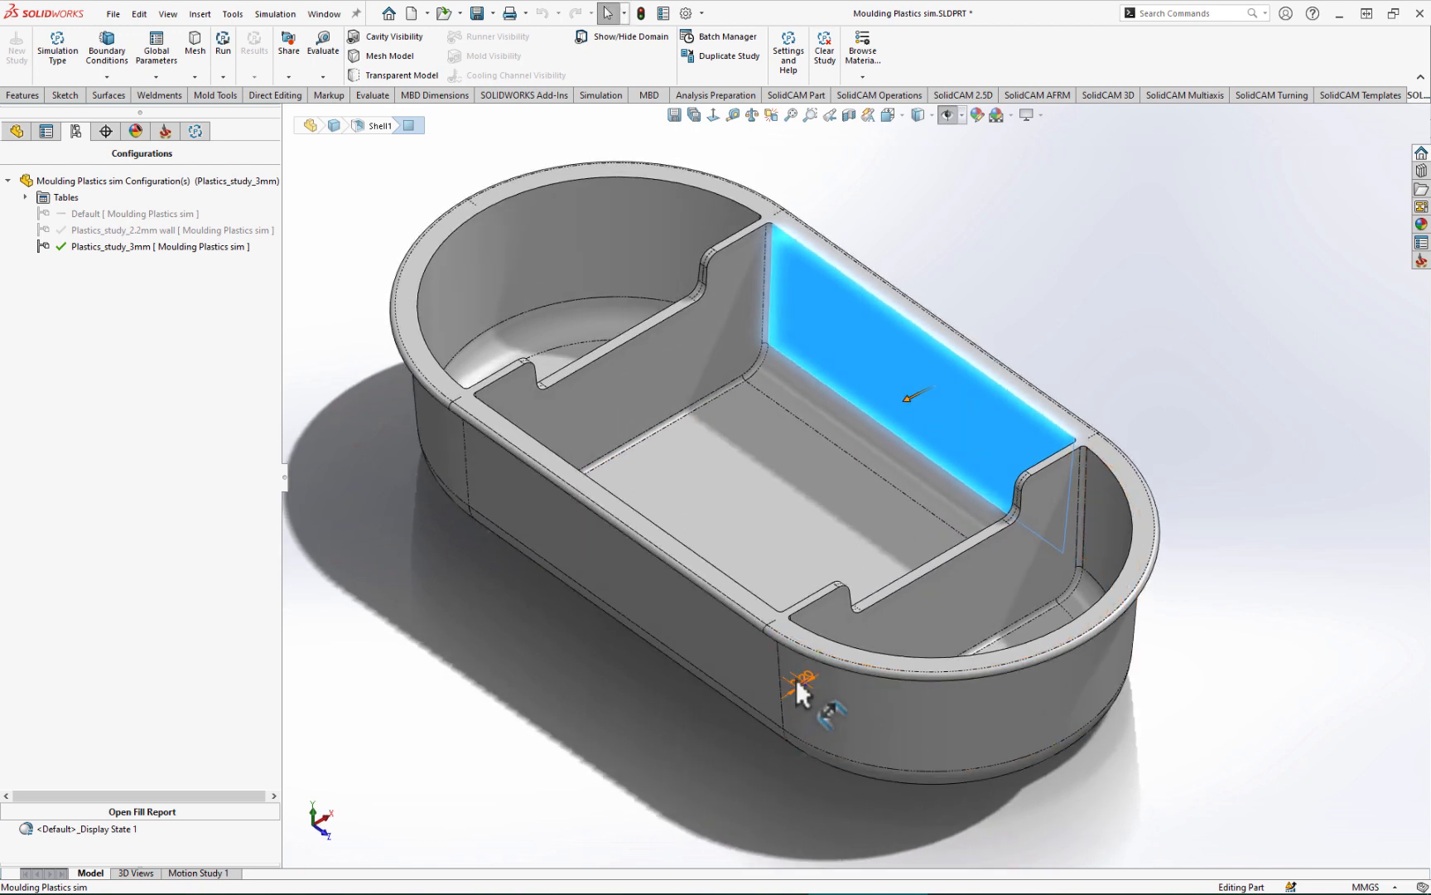
double_click(797, 678)
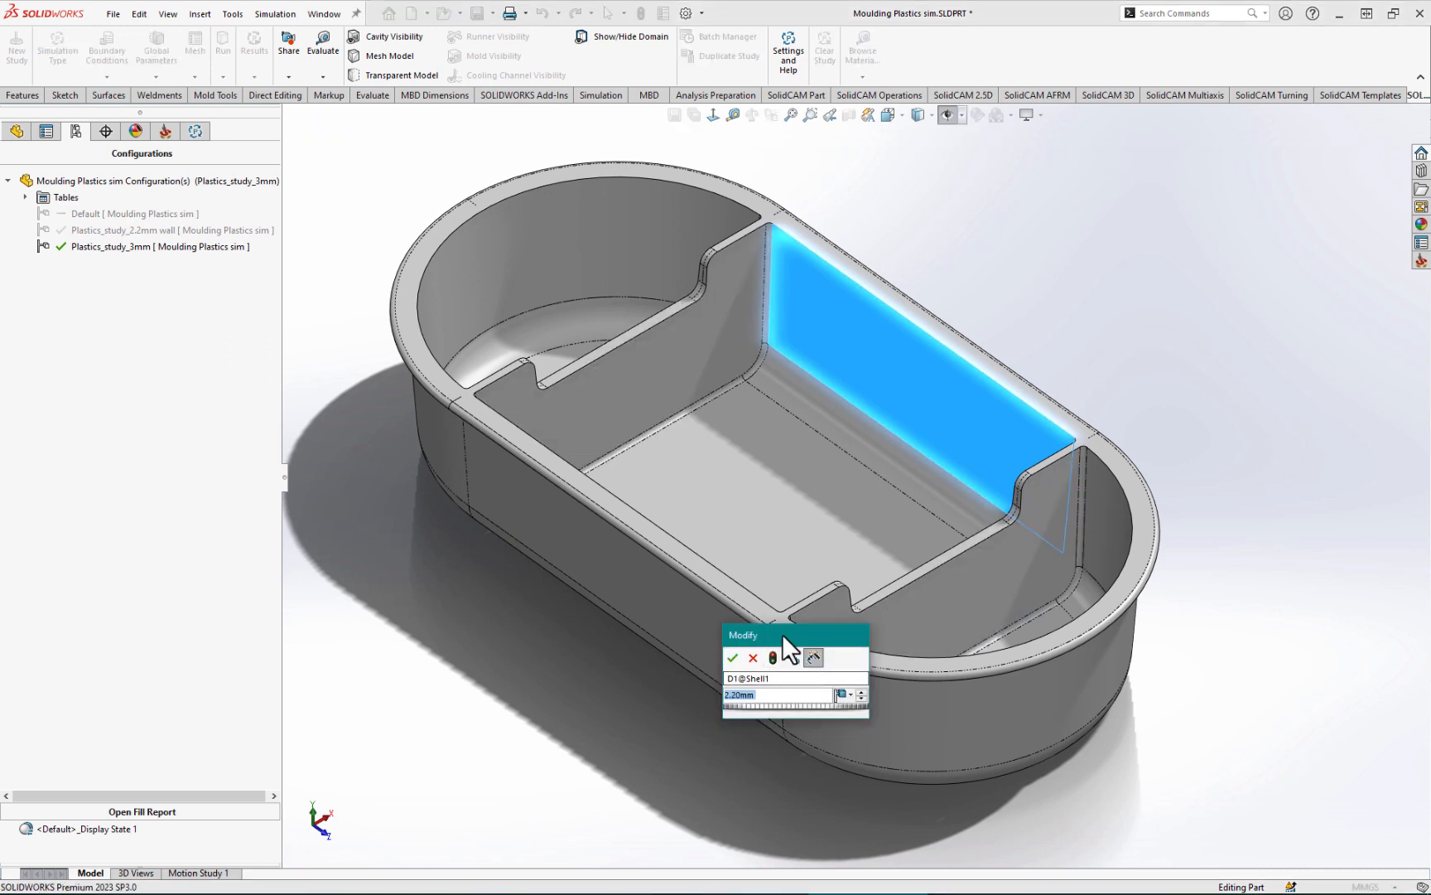
left_click_drag(782, 634, 829, 490)
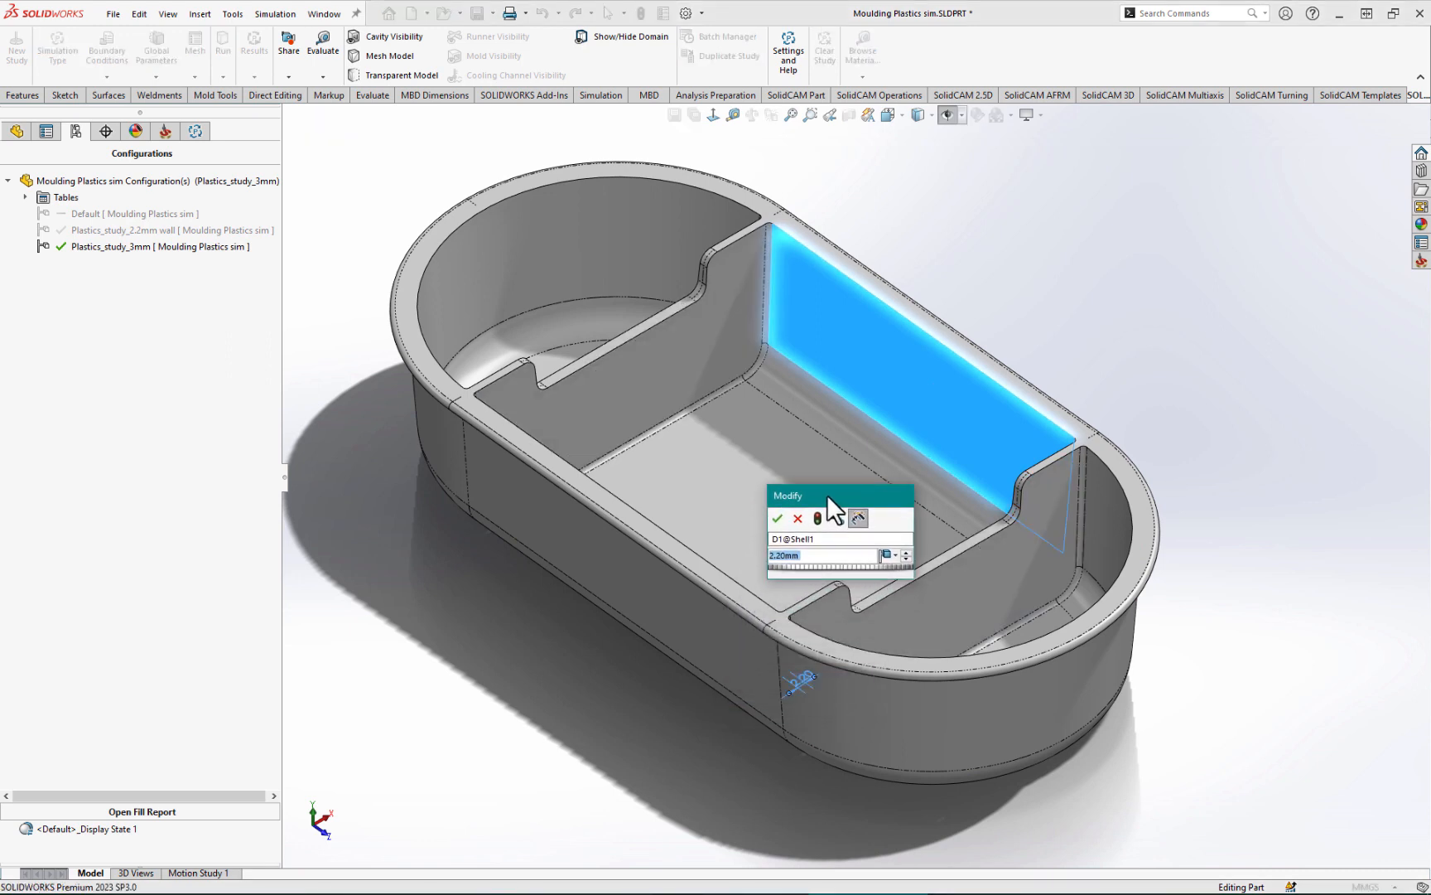
left_click(894, 552)
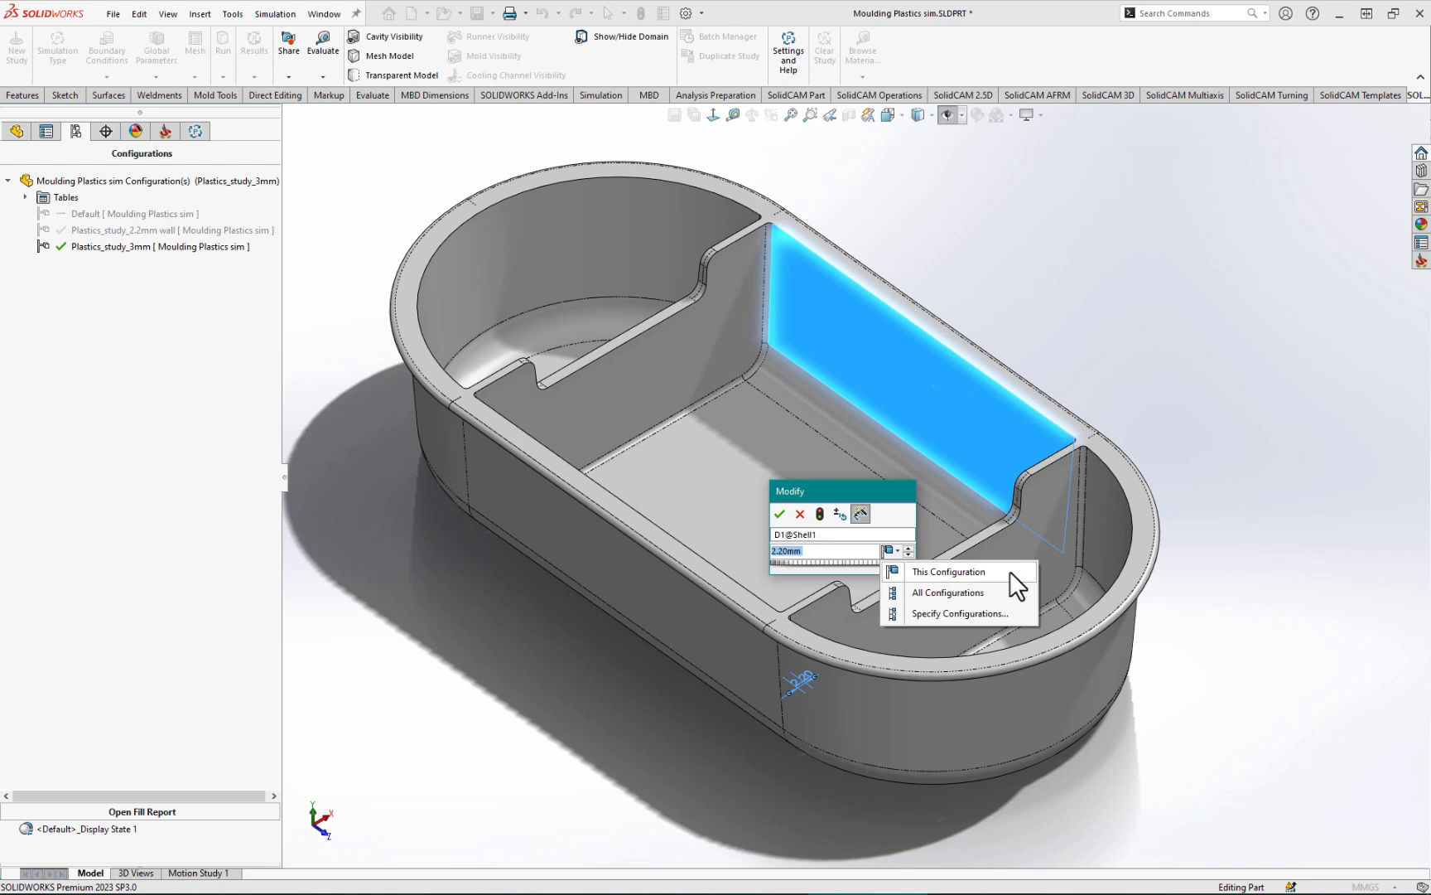
left_click(952, 570)
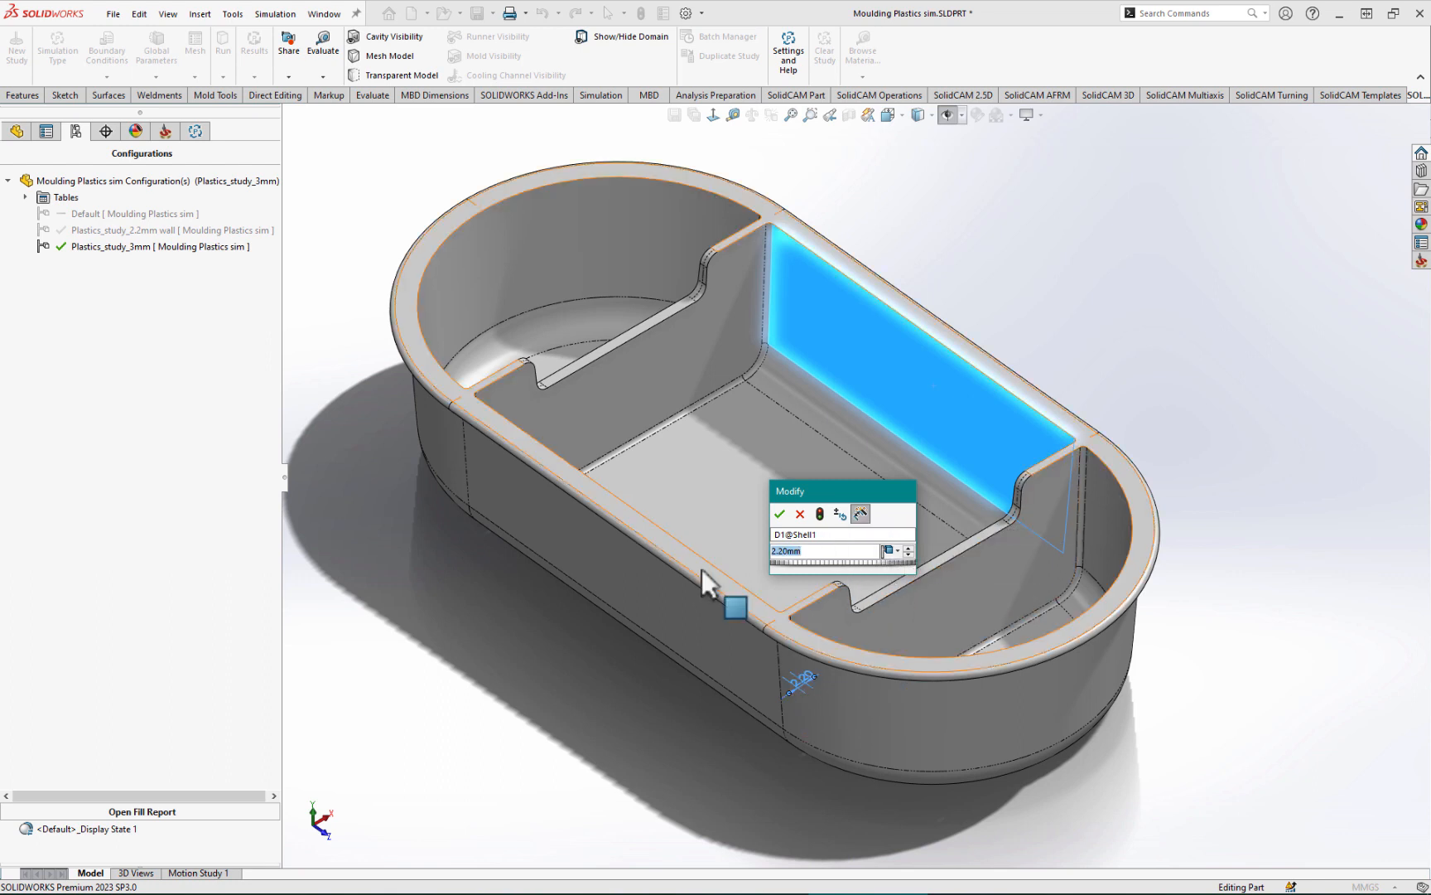
type("3")
left_click(820, 513)
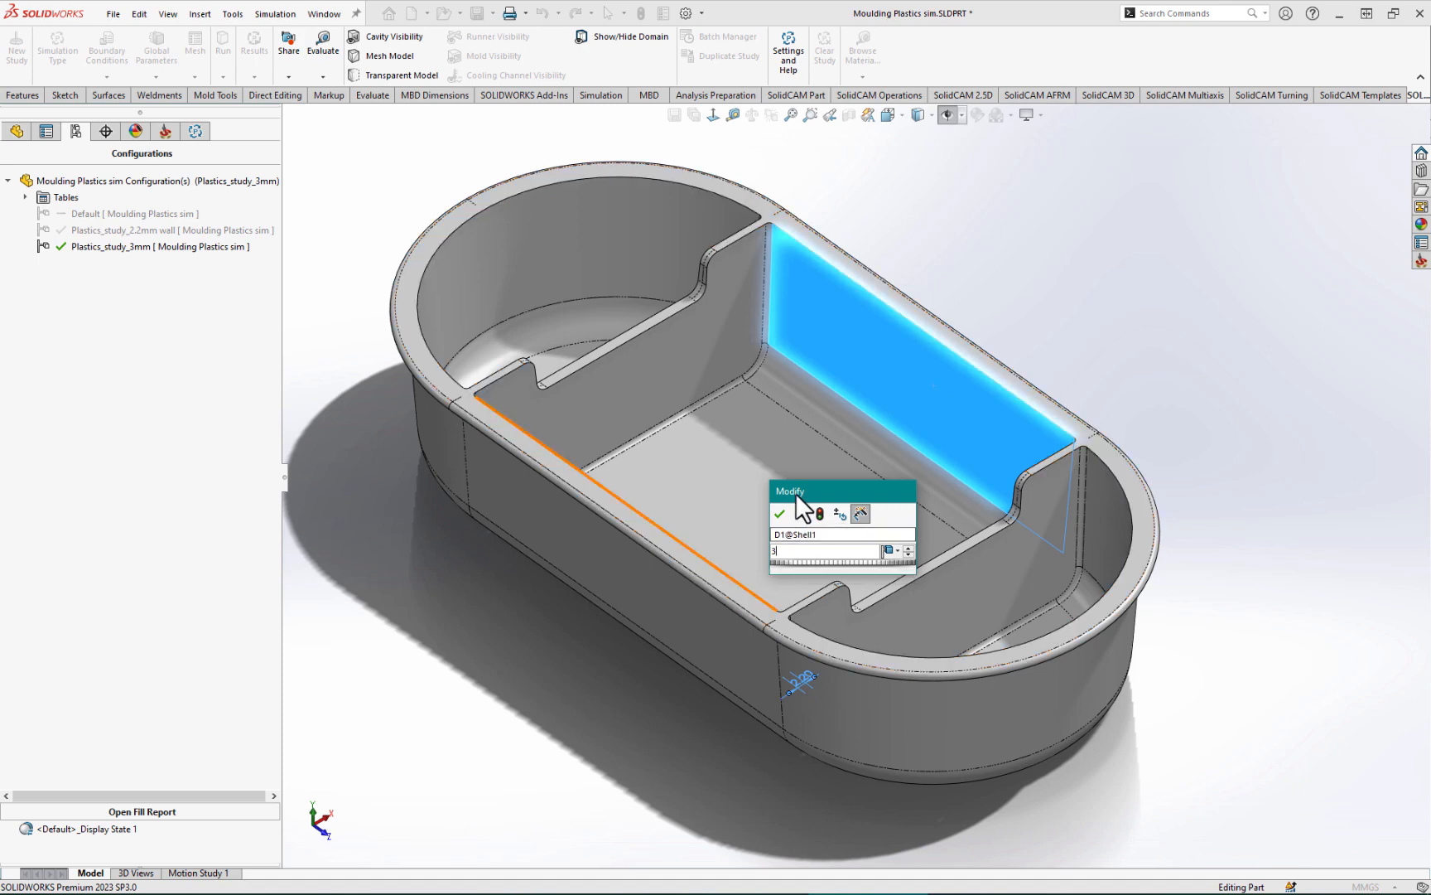
left_click_drag(825, 492, 813, 476)
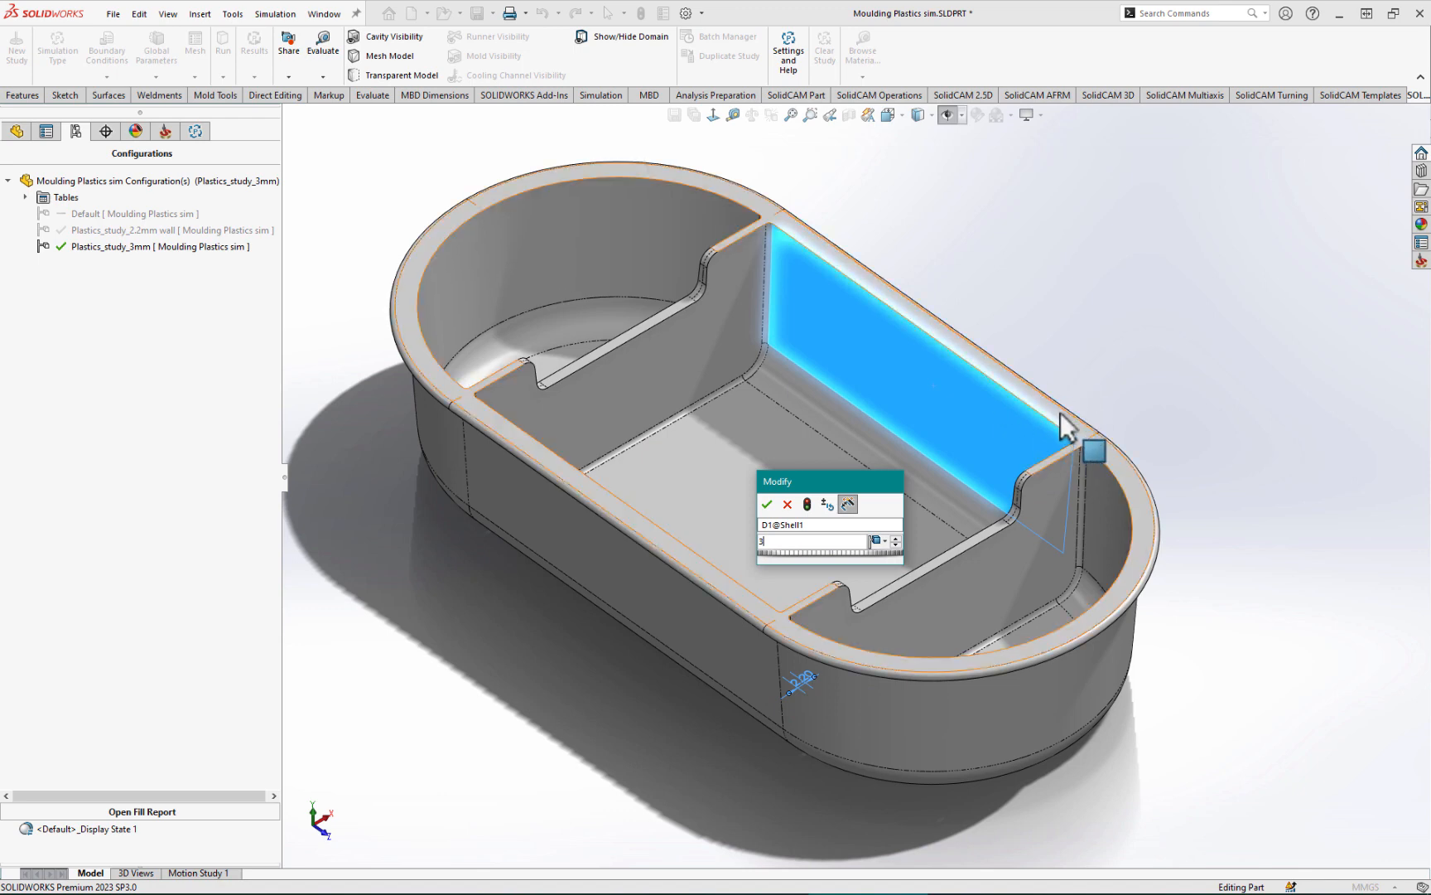
left_click(807, 505)
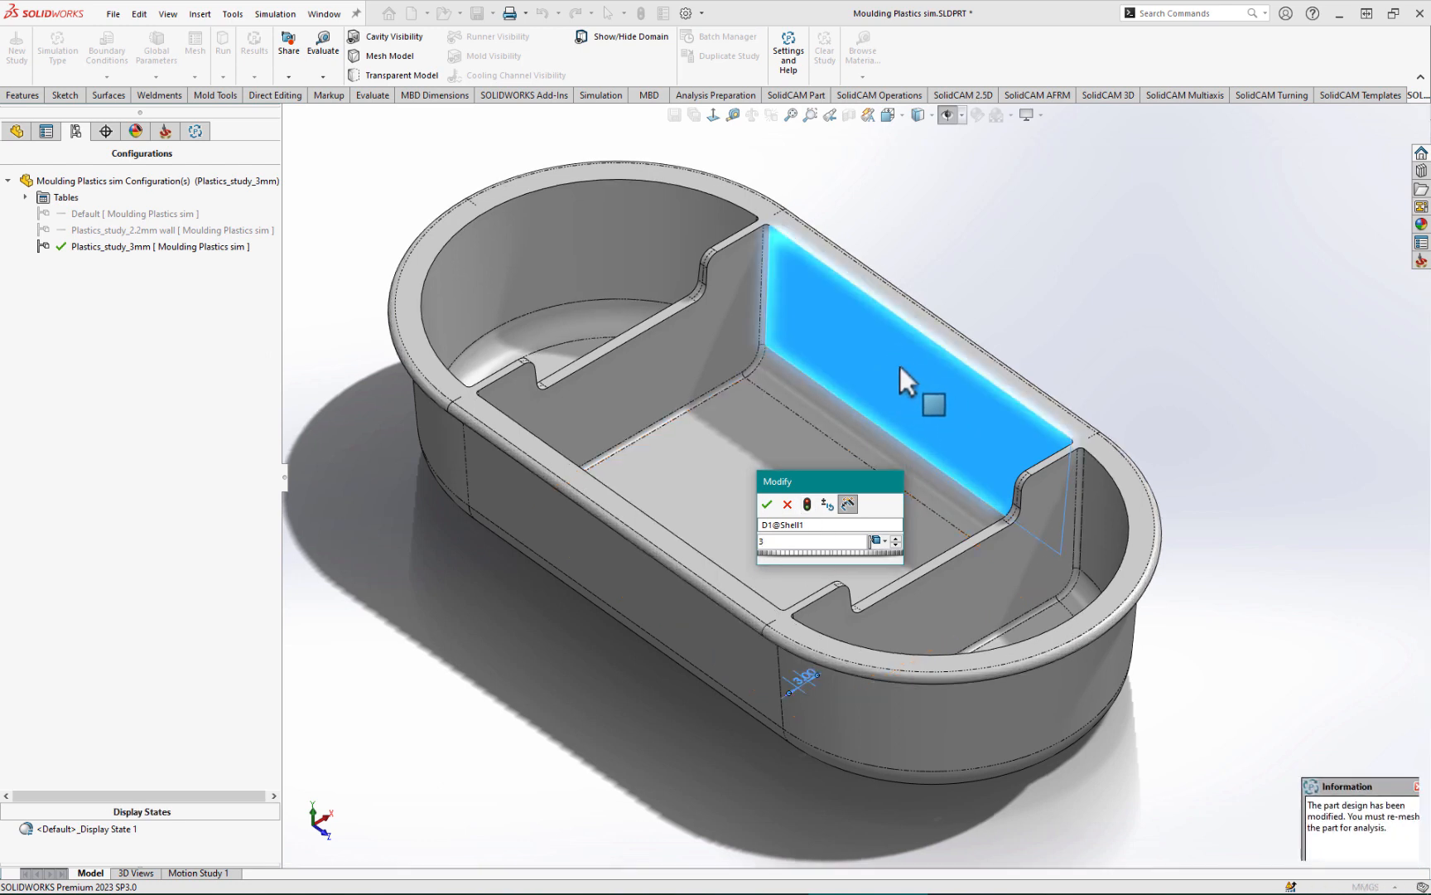
left_click(767, 504)
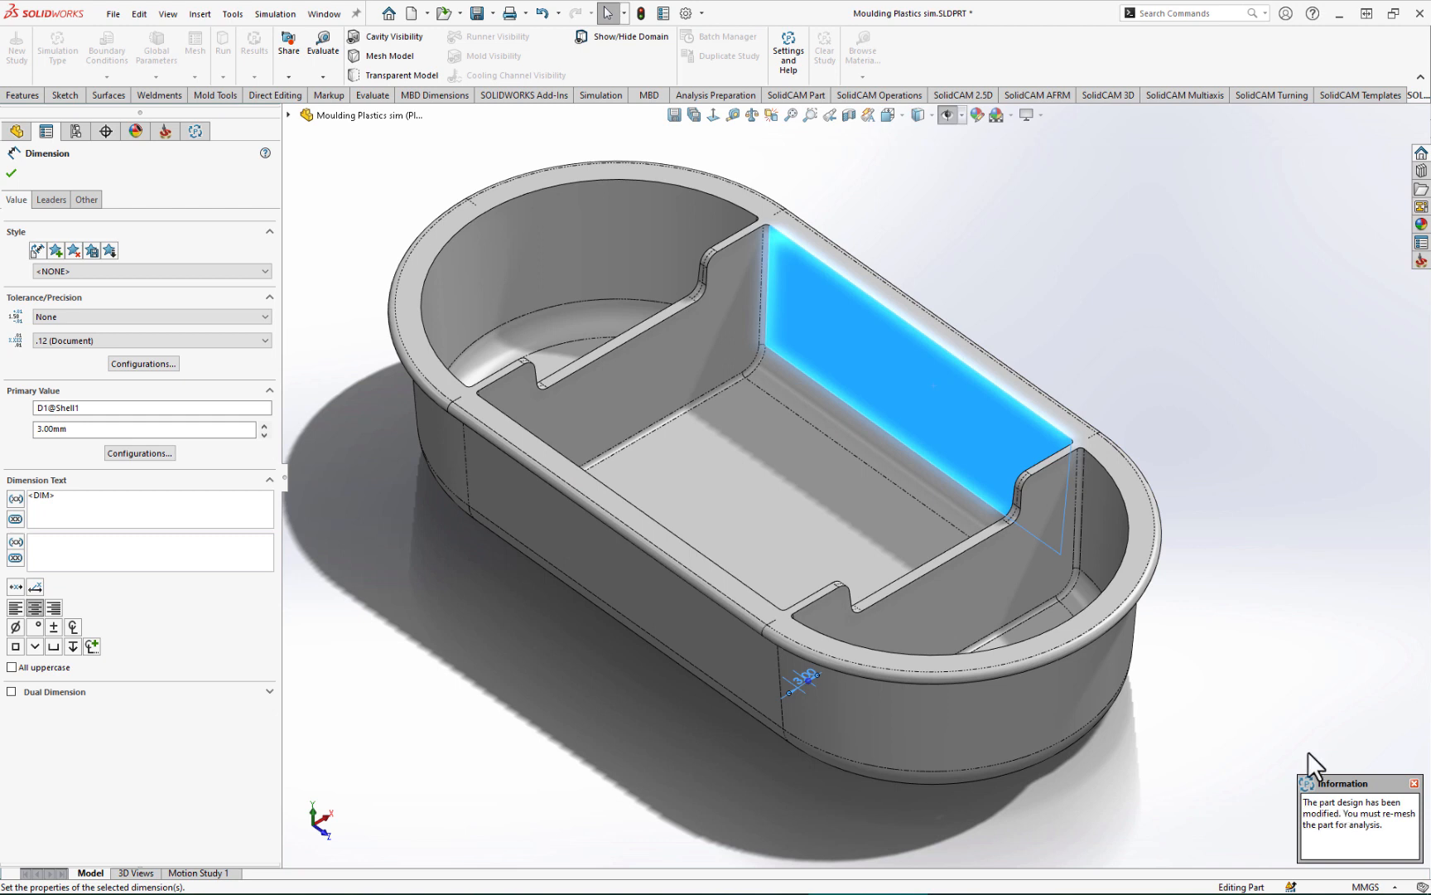
Step: Delete the invalid injection location from the Plastics_study_3mm boundary conditions
left_click(196, 131)
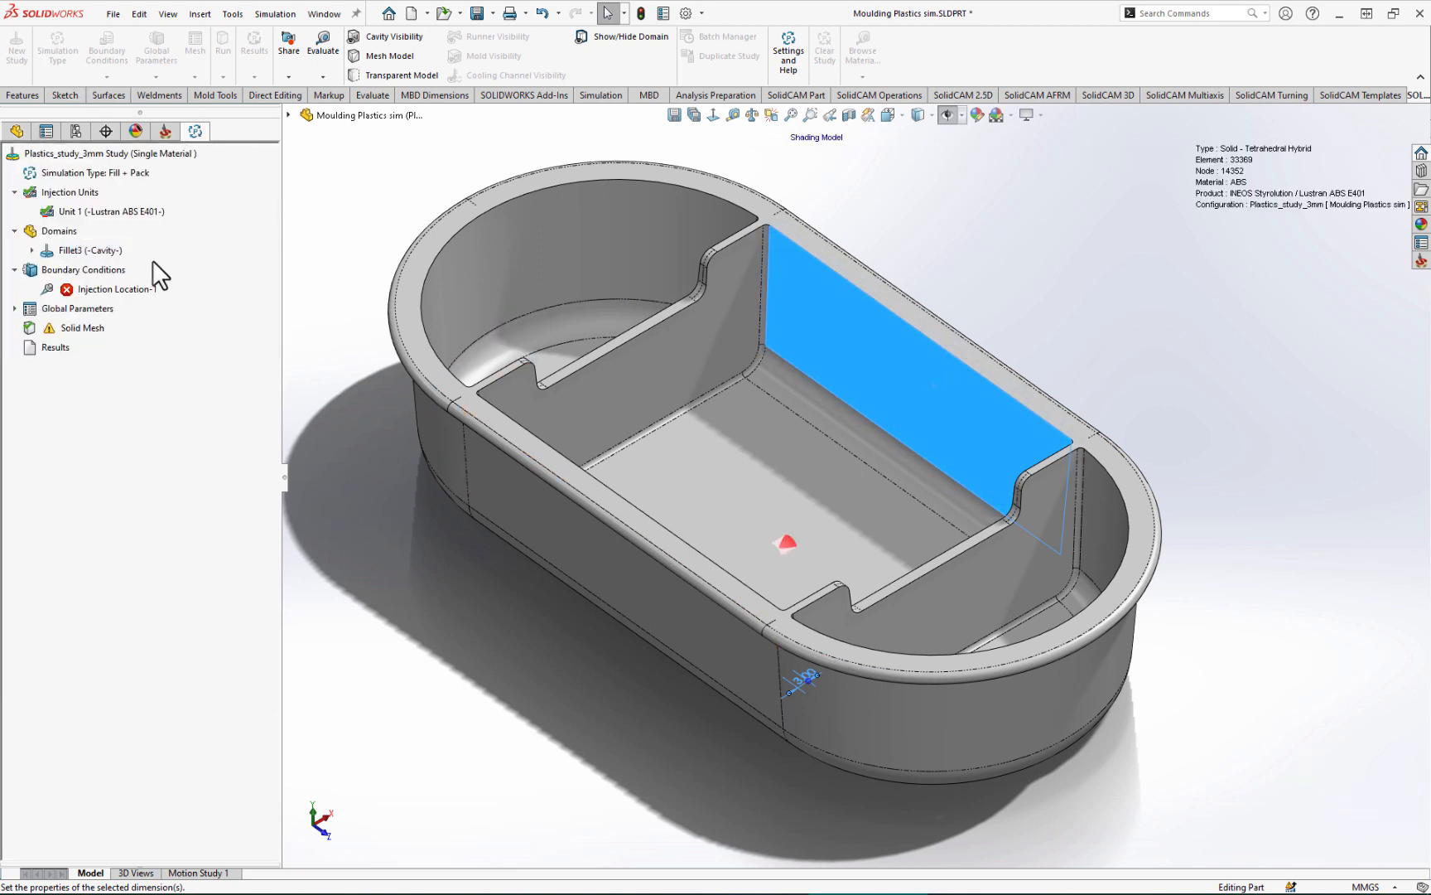
right_click(111, 288)
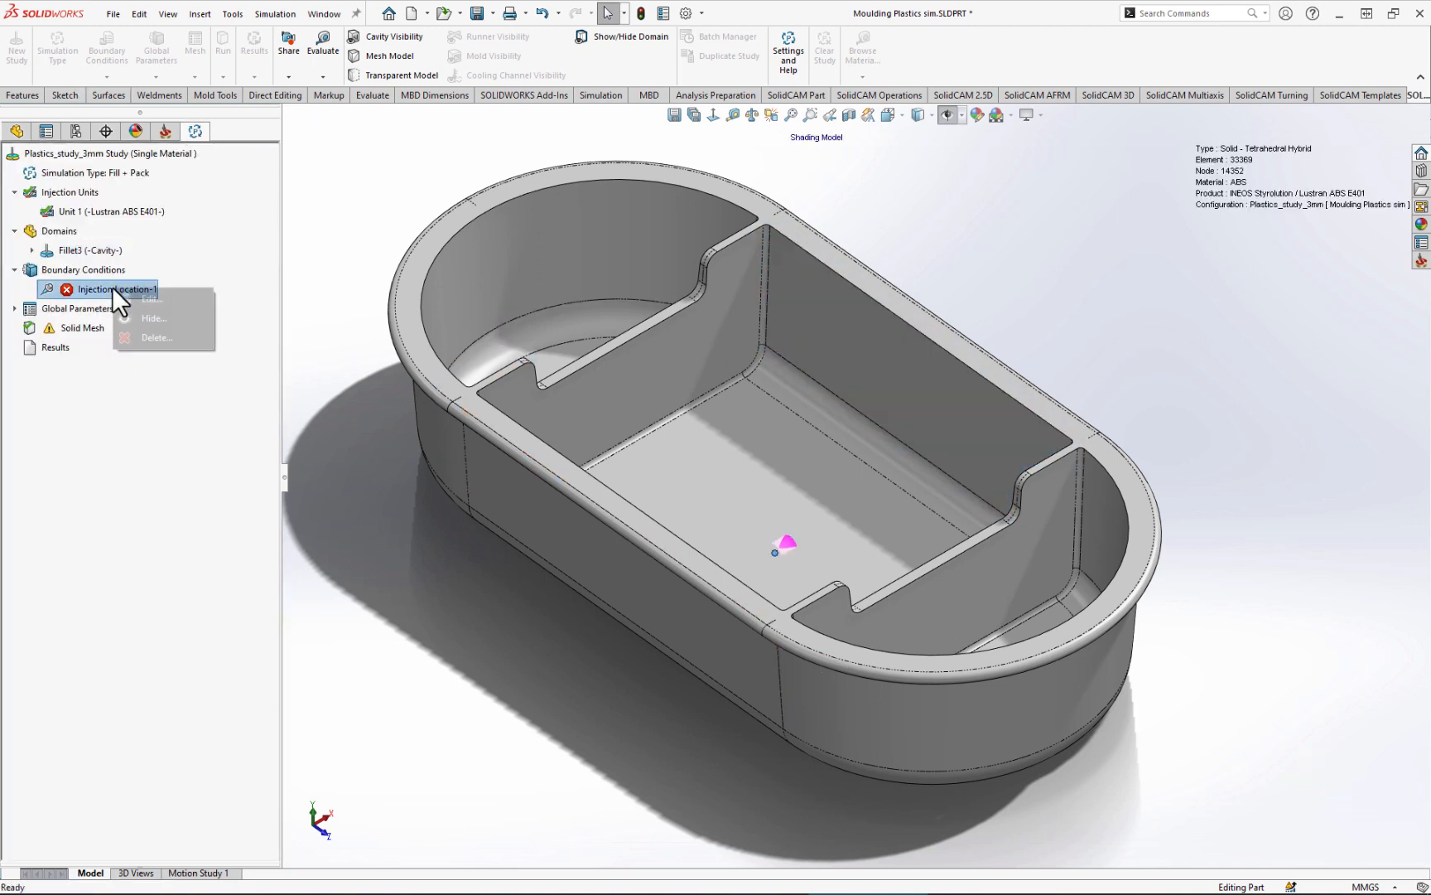
left_click(155, 337)
left_click(773, 425)
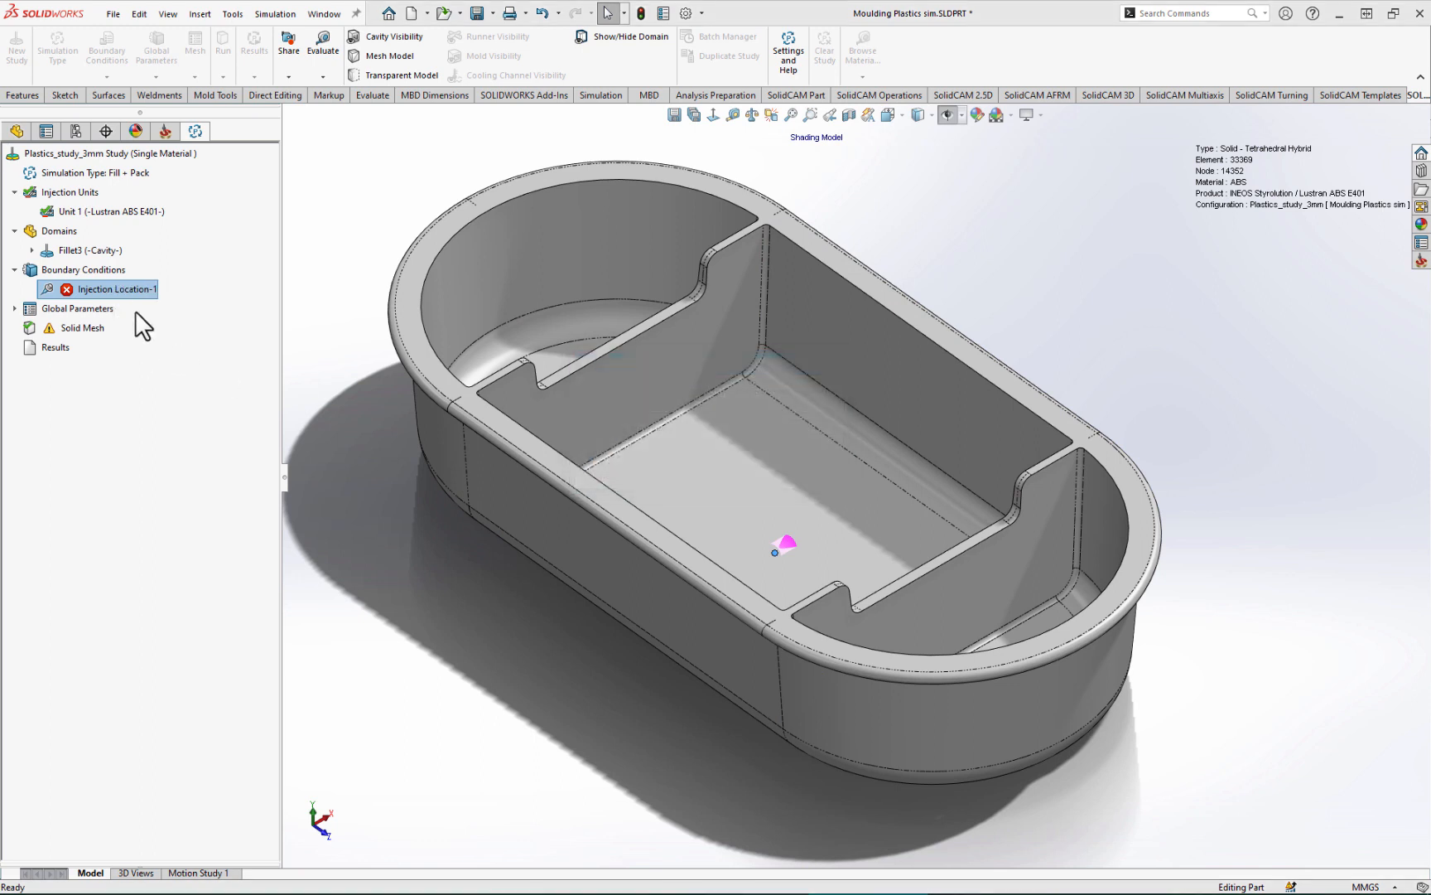
Step: Add one injection location with the Injection Location Advisor, excluding the container's outer bottom face and previewing the fill result
right_click(93, 267)
left_click(183, 296)
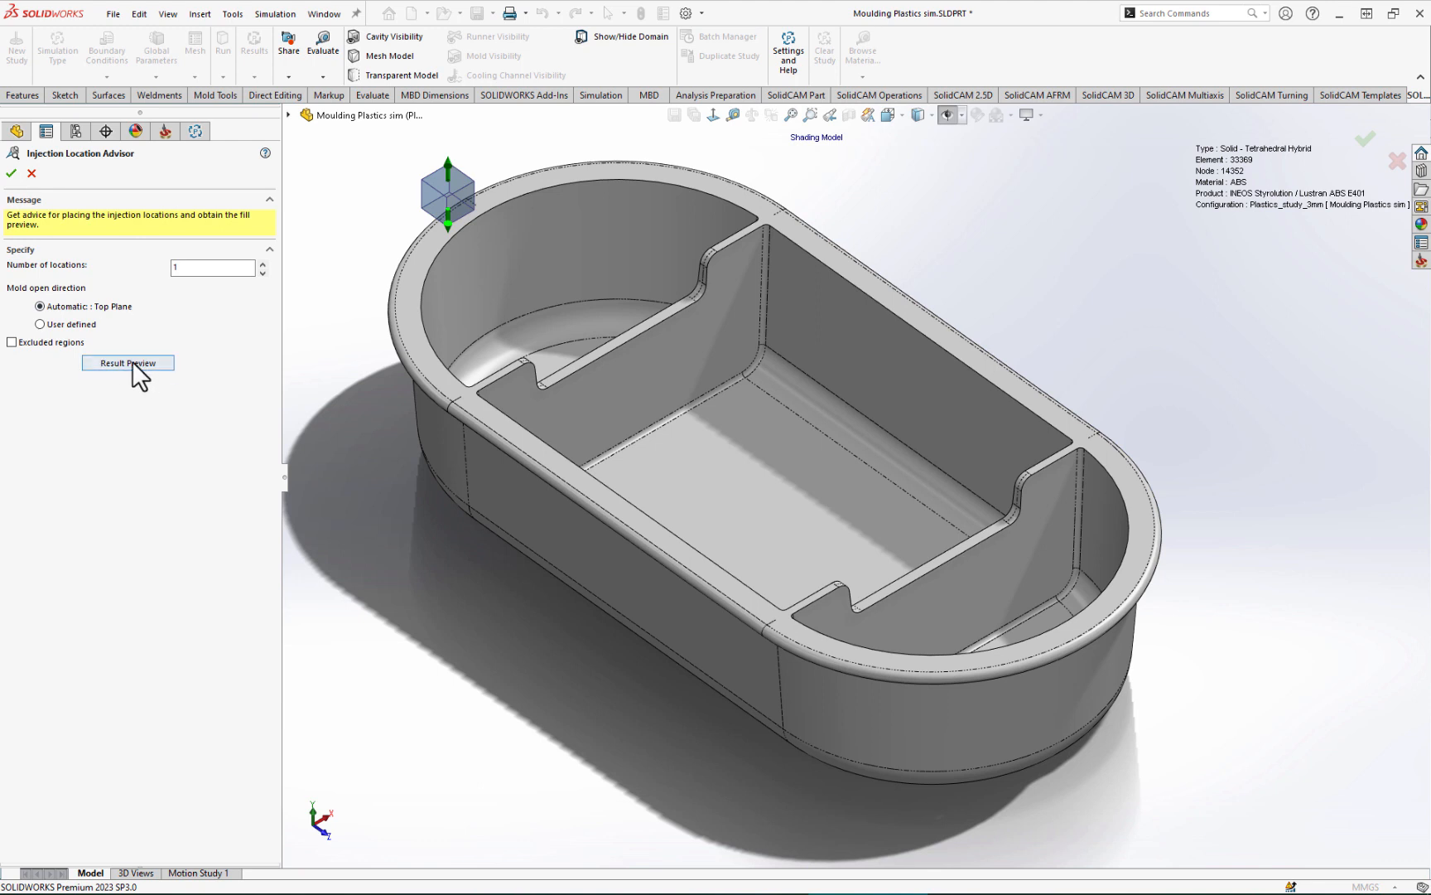
left_click(45, 342)
scroll(841, 548, "up", 4)
mouse_move(835, 544)
middle_mouse_down()
mouse_move(926, 324)
mouse_move(885, 223)
mouse_move(904, 377)
mouse_move(828, 538)
middle_mouse_up()
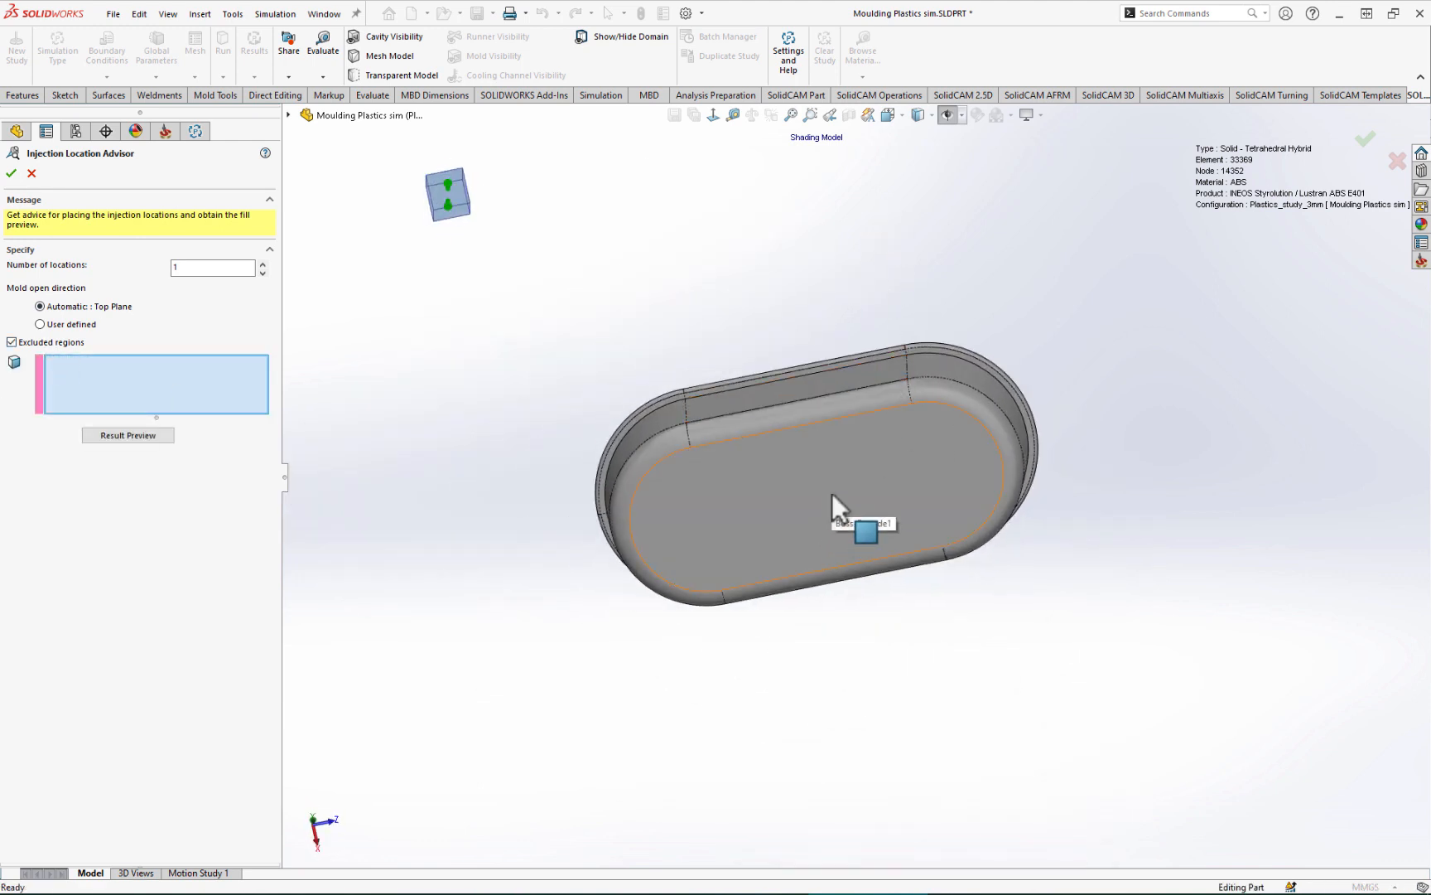
left_click(832, 493)
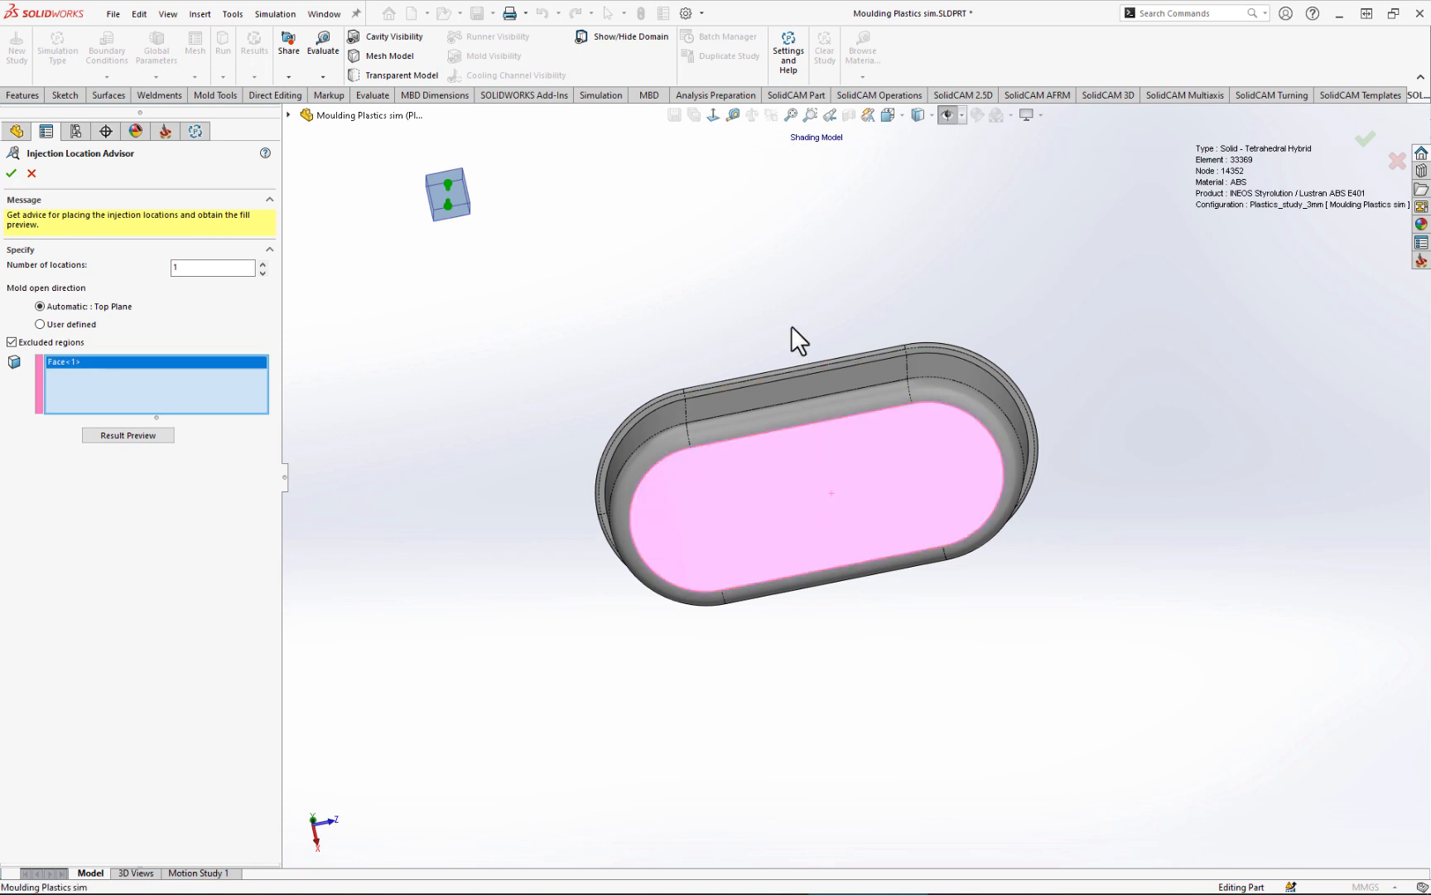
middle_click_drag(793, 339, 758, 729)
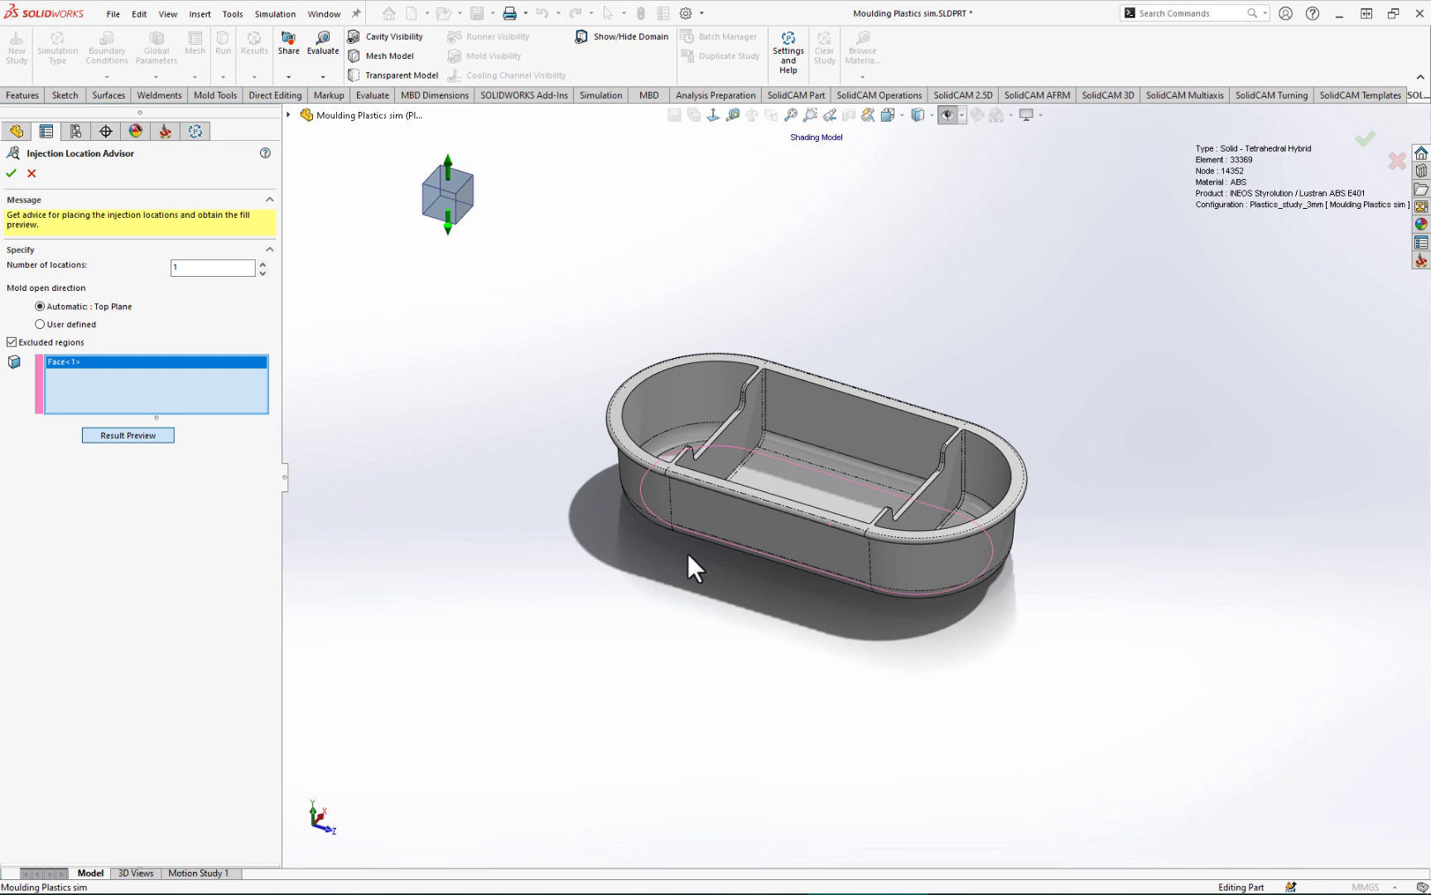
middle_click_drag(690, 552, 876, 501)
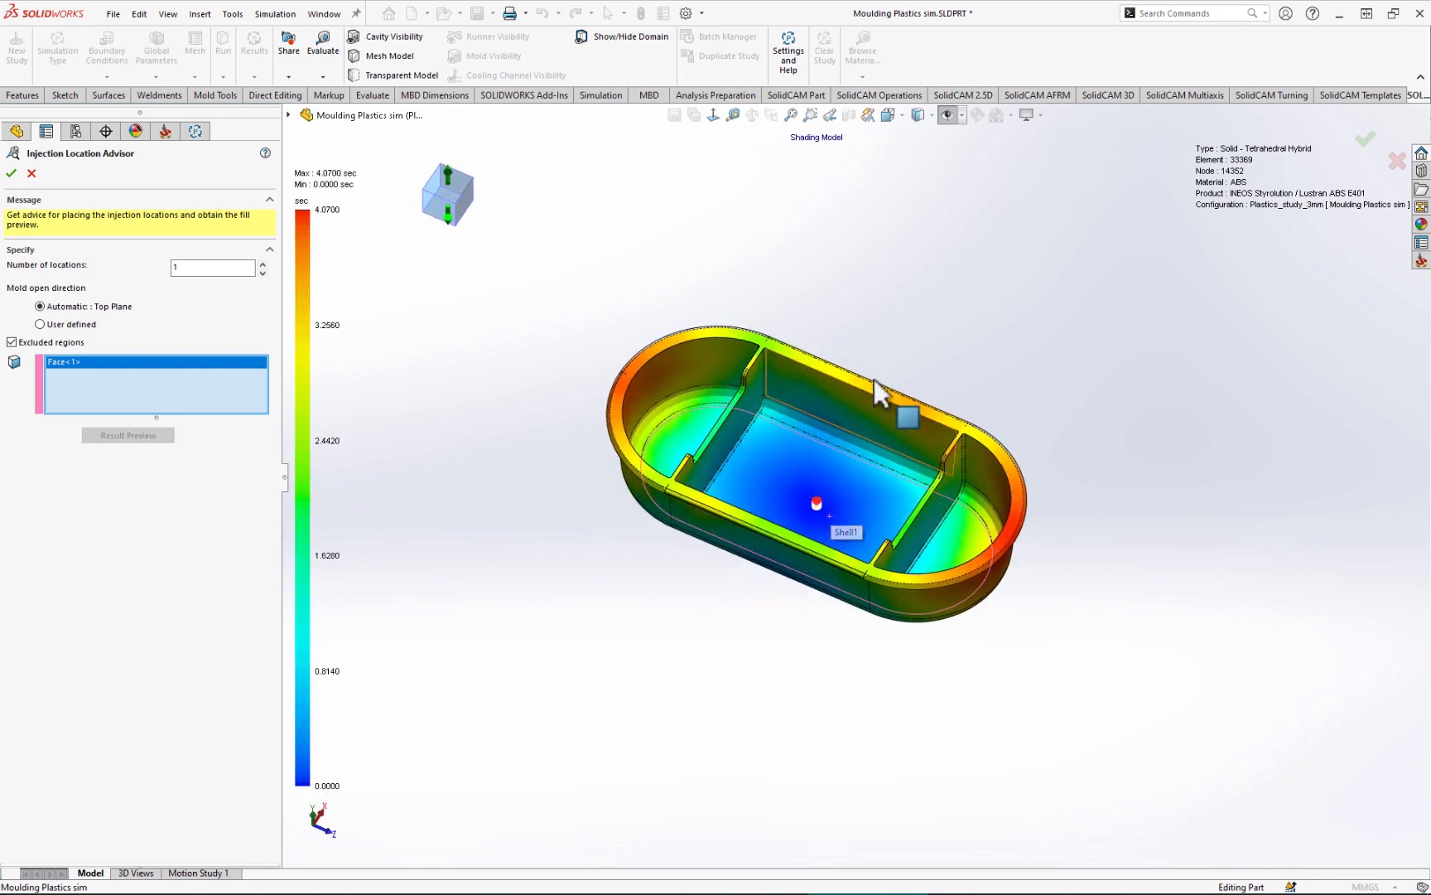
left_click(12, 174)
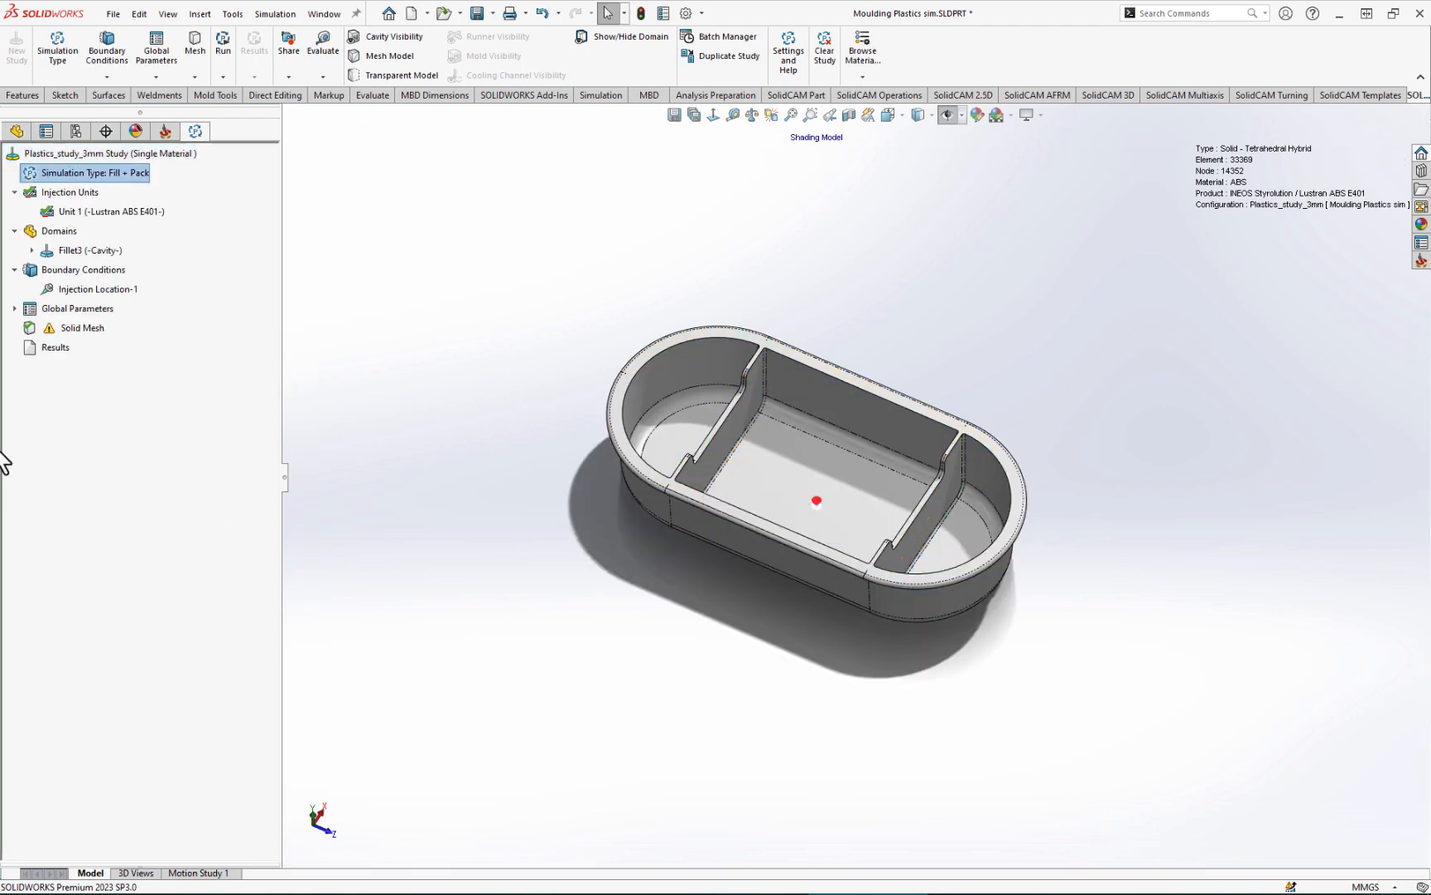
Step: Regenerate the solid mesh of the 3 mm study for the thickened container
right_click(74, 327)
left_click(131, 336)
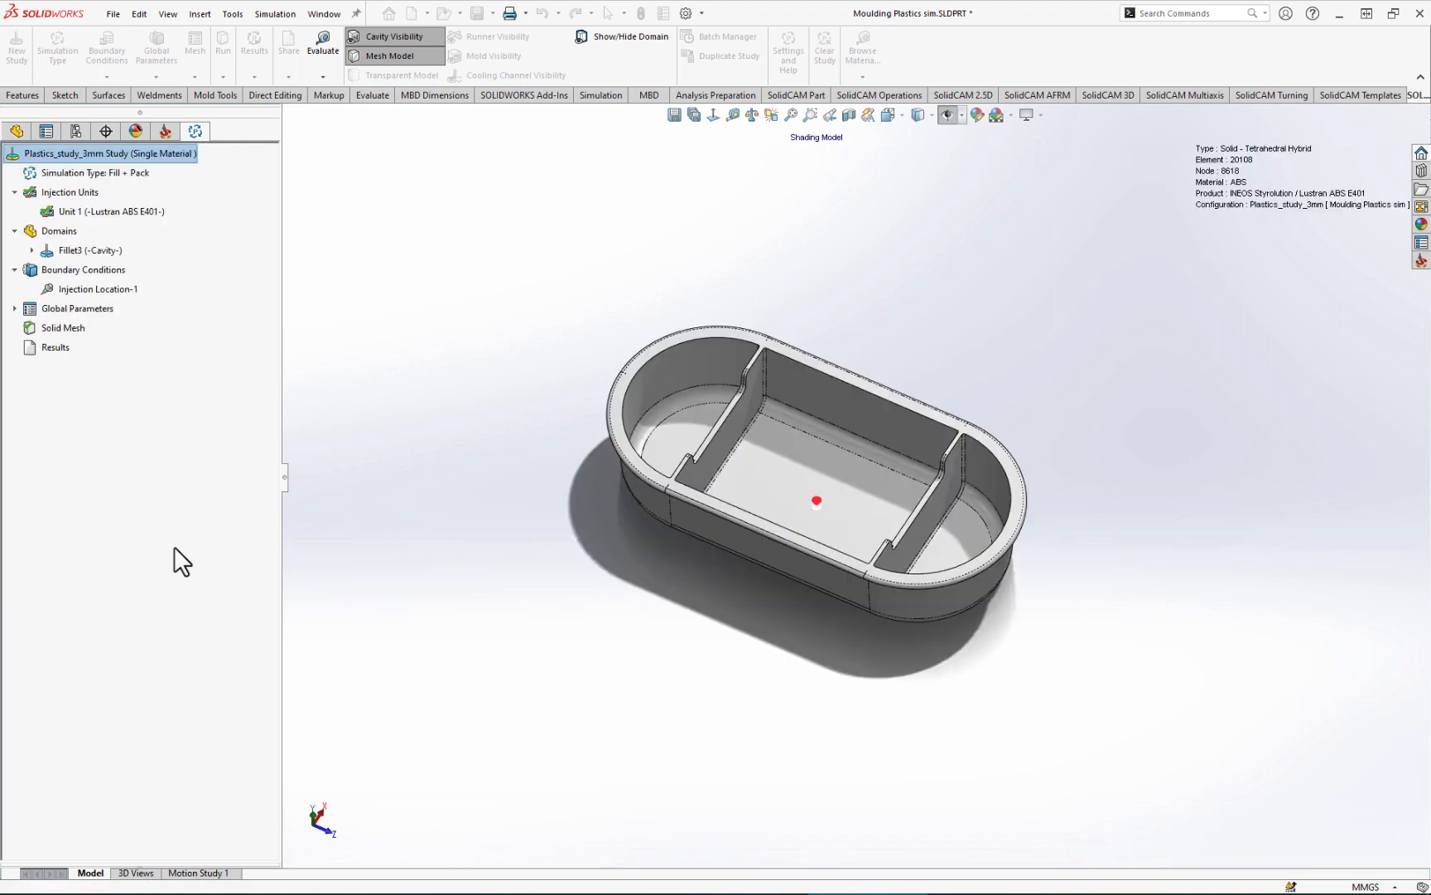
scroll(873, 492, "down", 5)
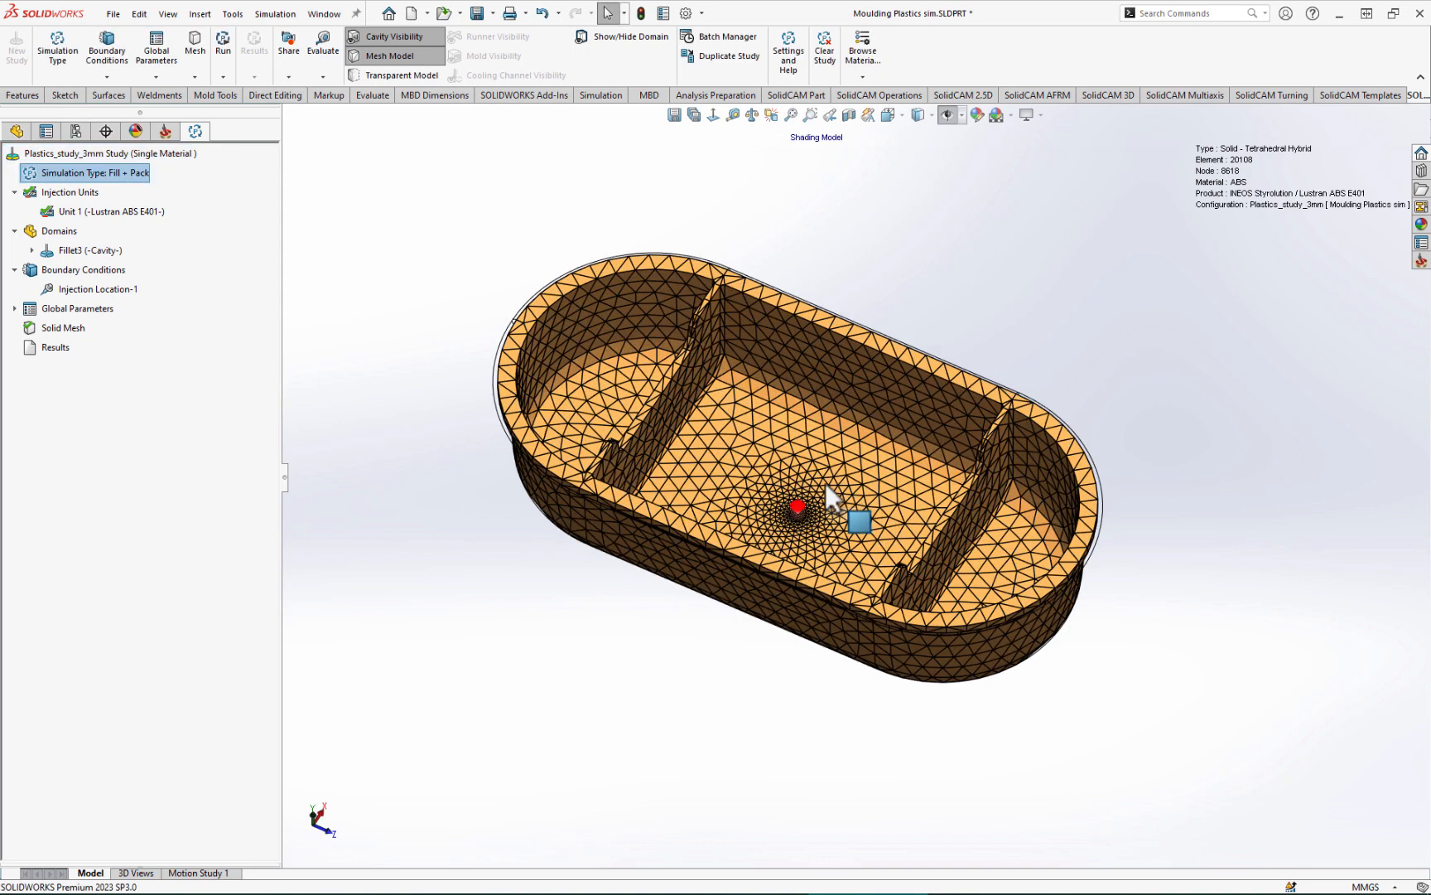
left_click(73, 132)
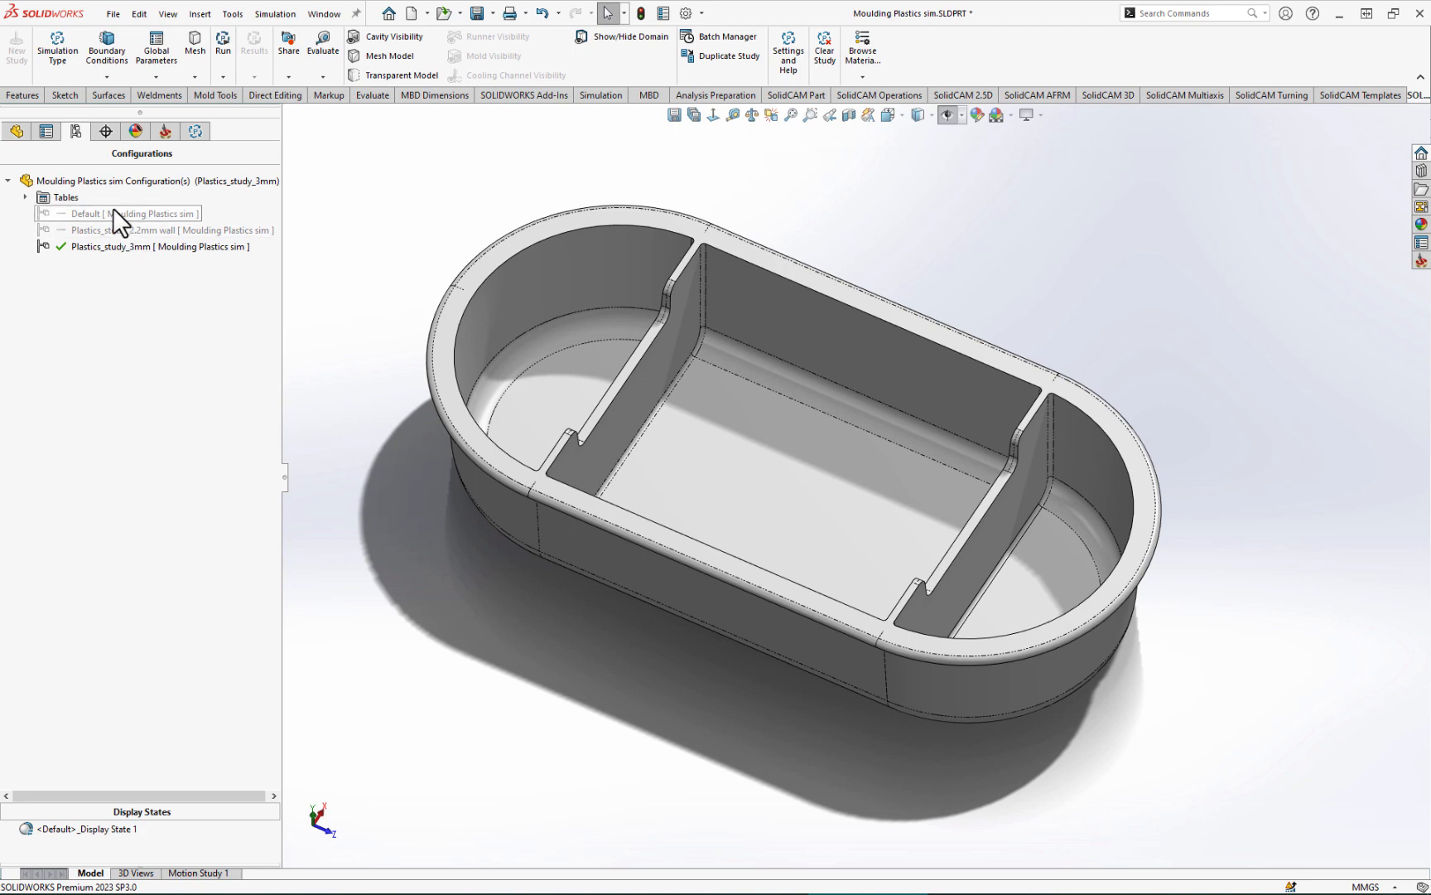
left_click(196, 131)
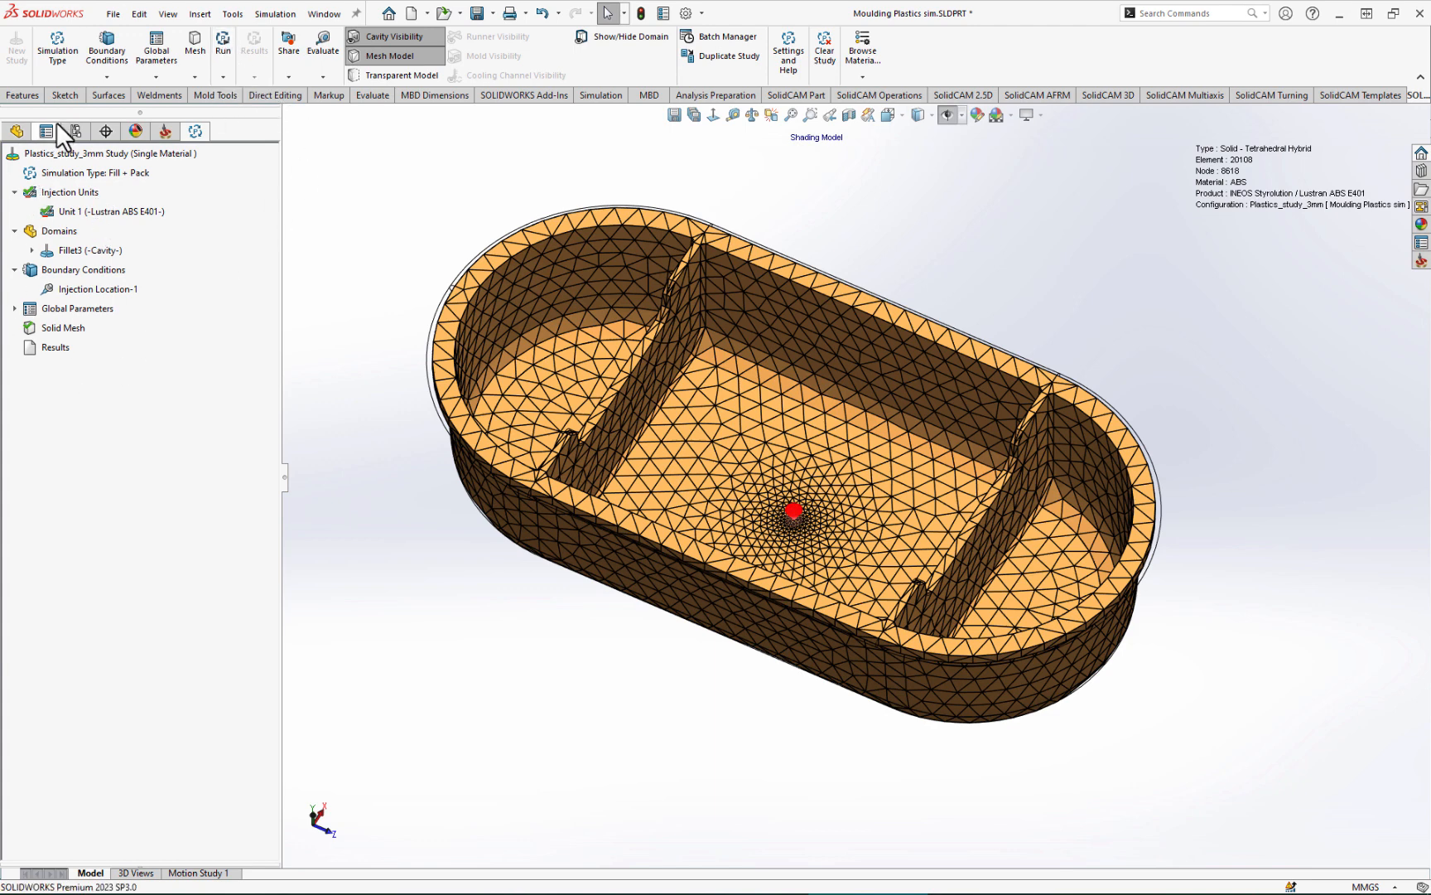
Step: Queue a Solid Fill + Pack analysis of the Default configuration in the Batch Manager
left_click(77, 131)
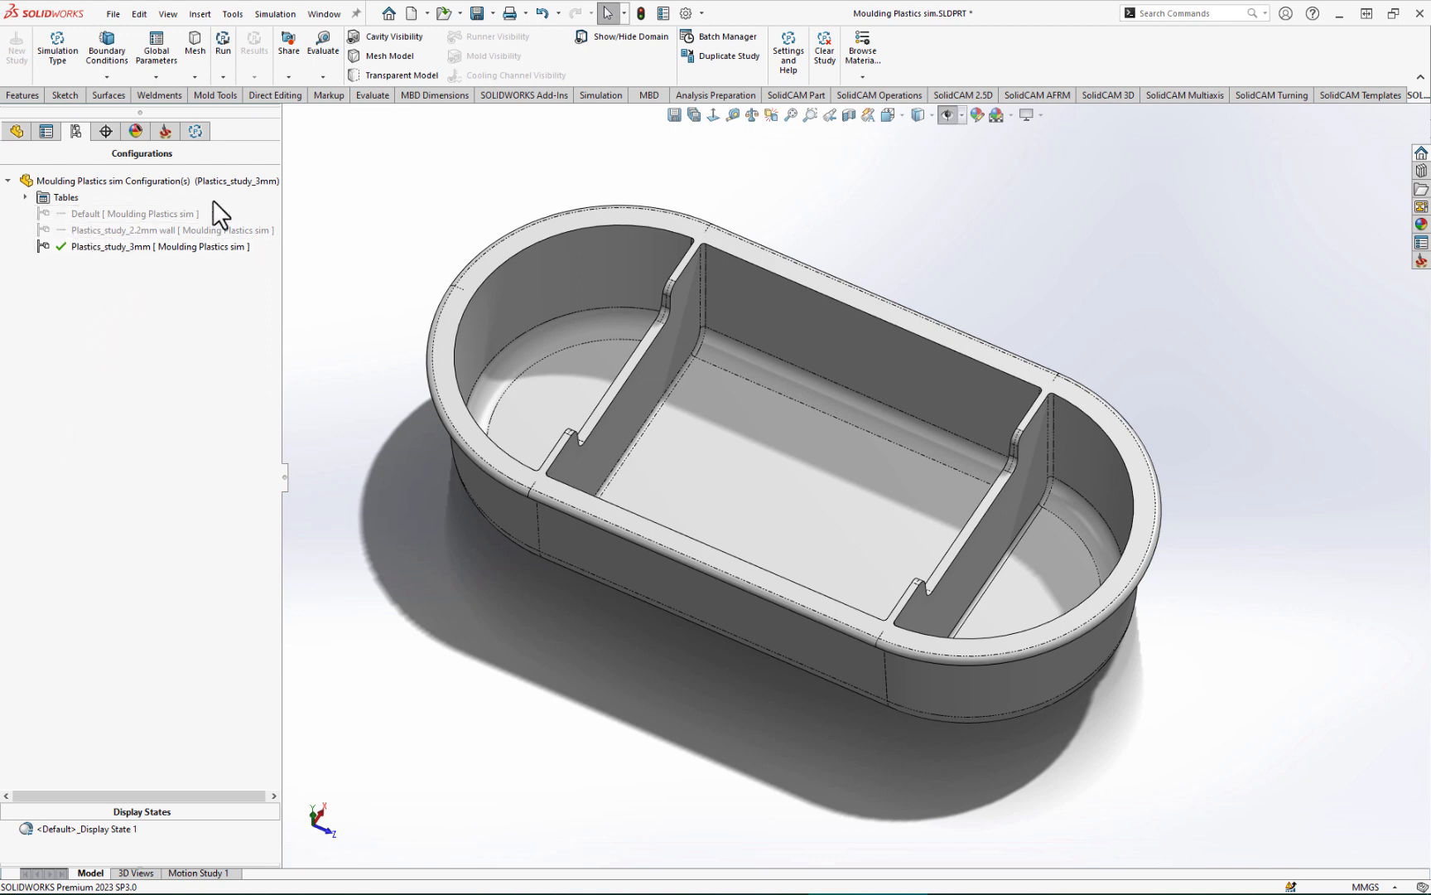
left_click(195, 131)
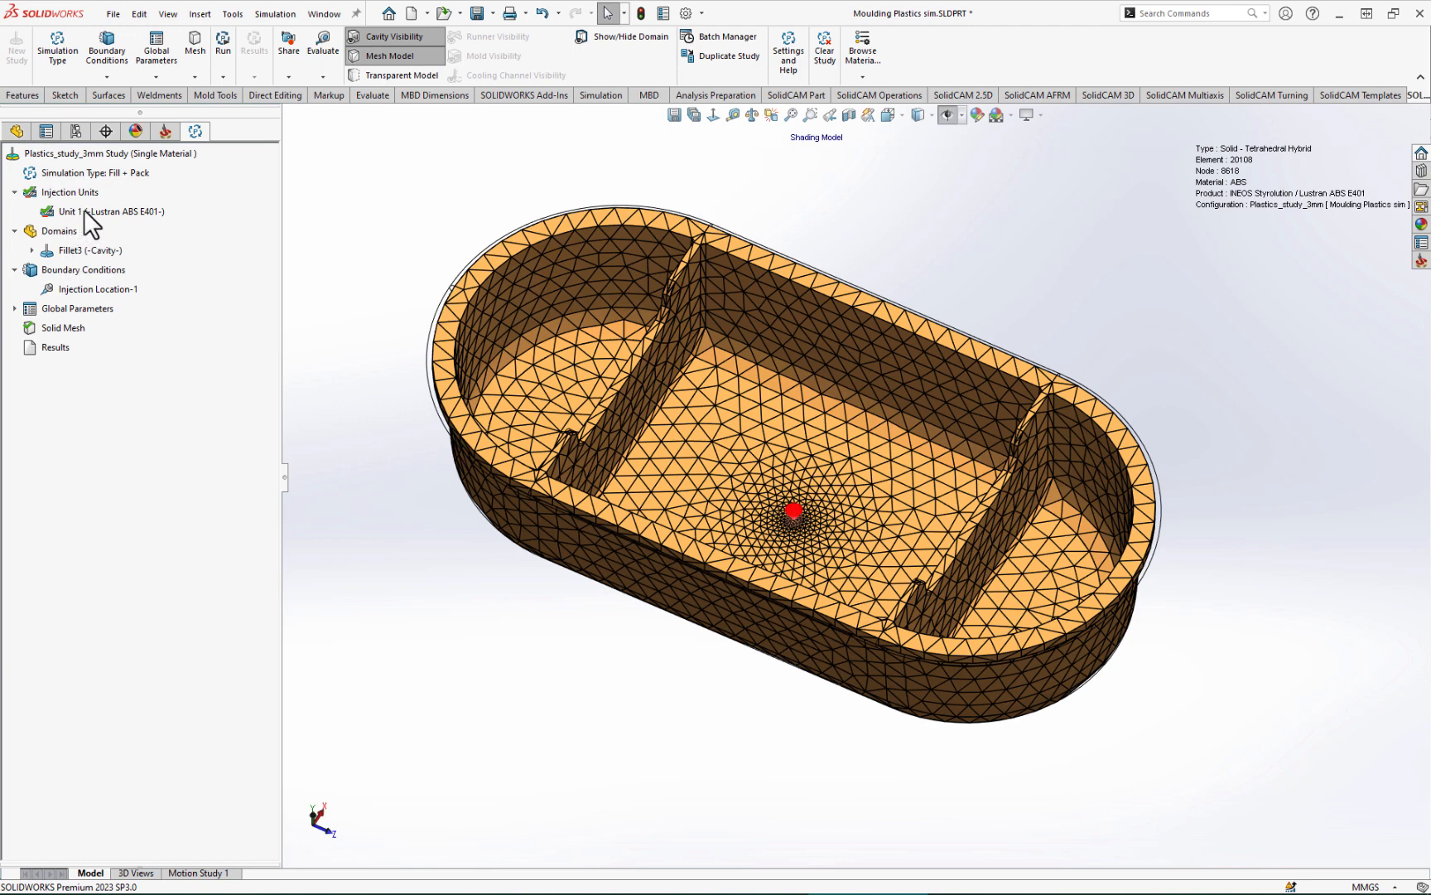
left_click(742, 35)
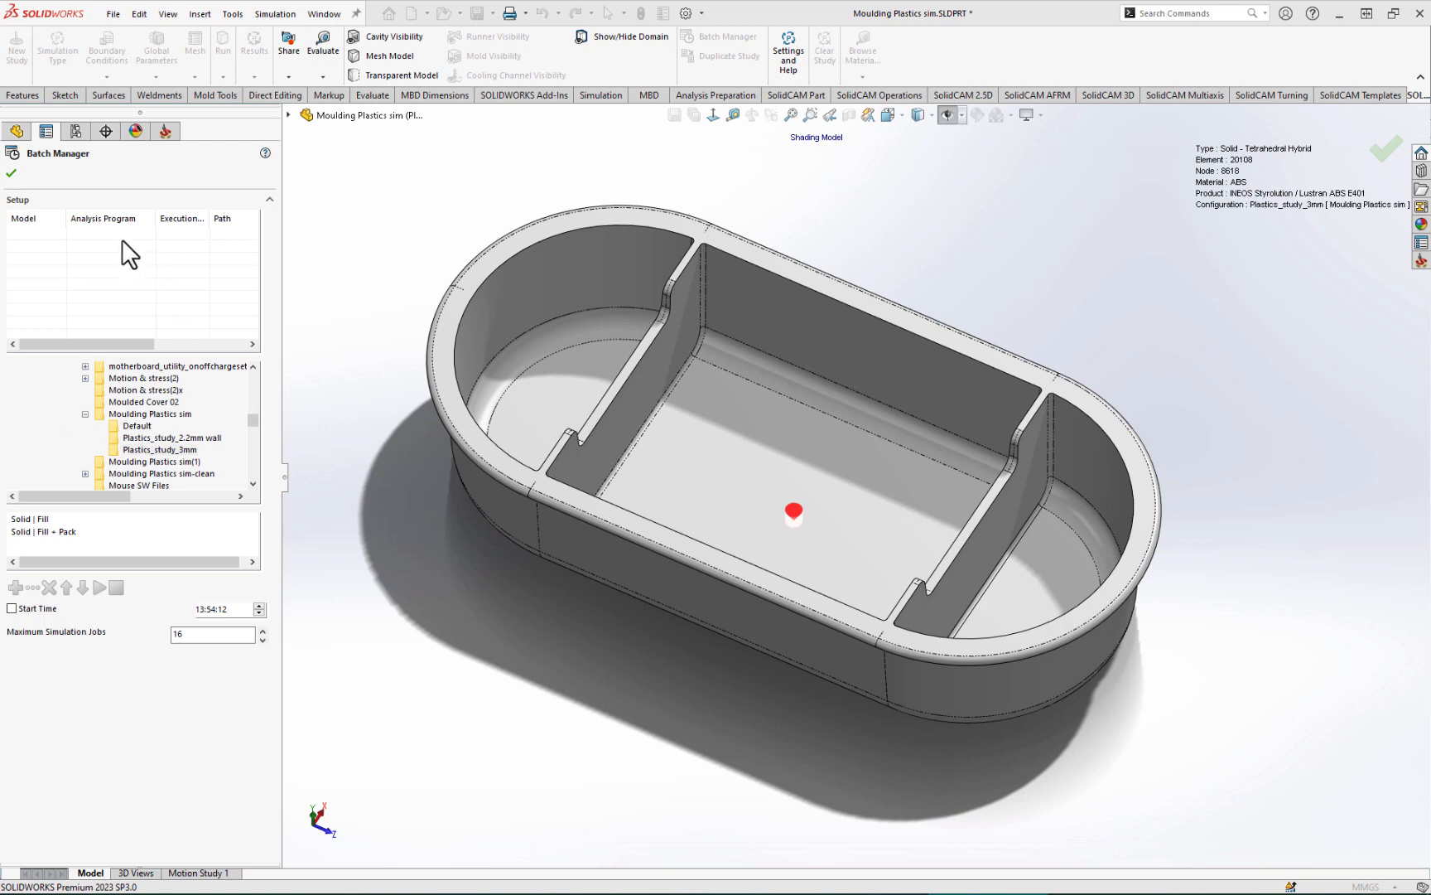
left_click(135, 425)
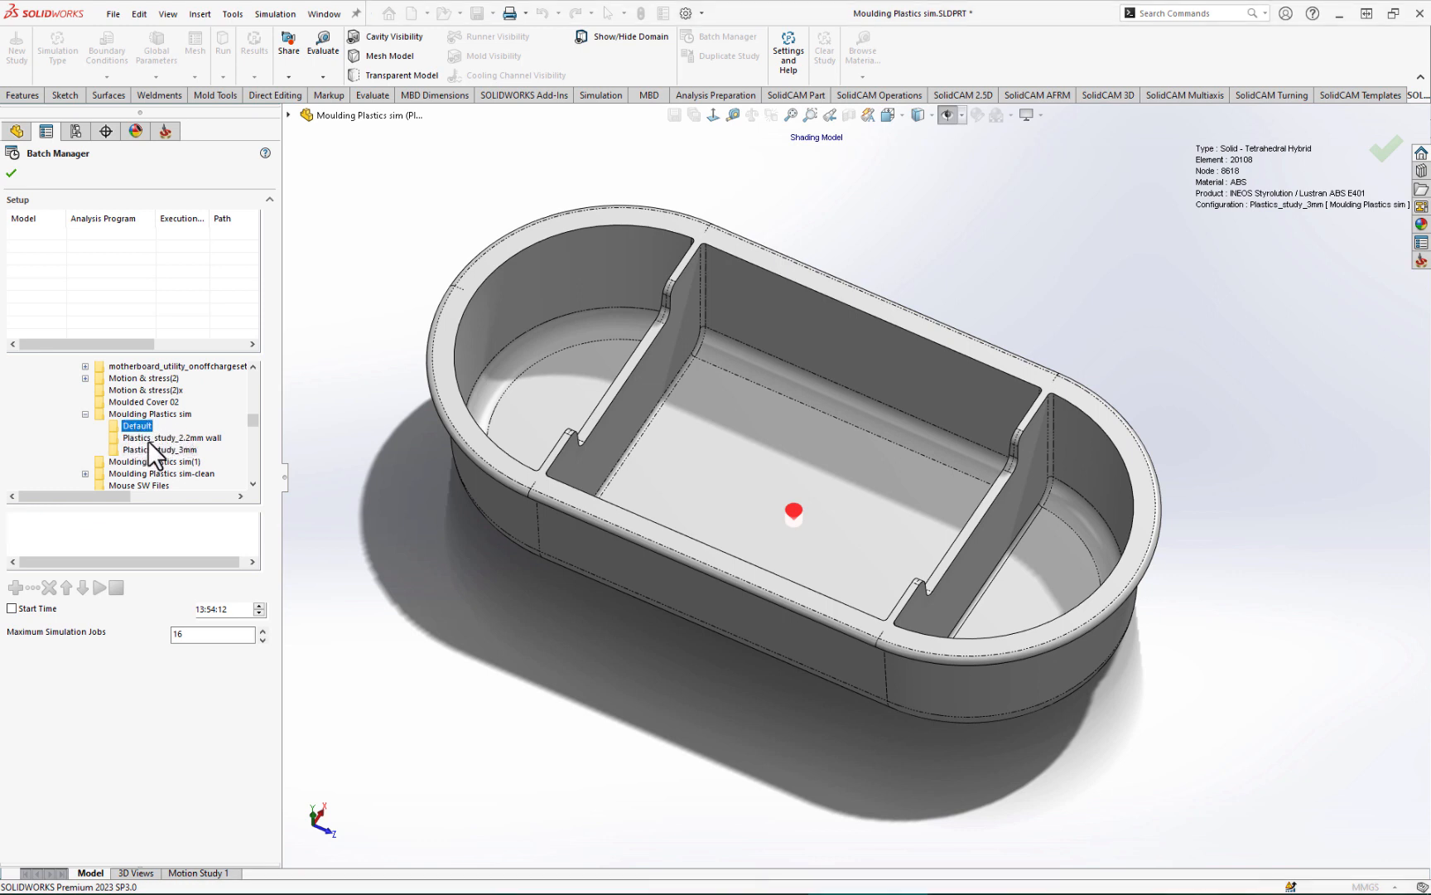
left_click(147, 435)
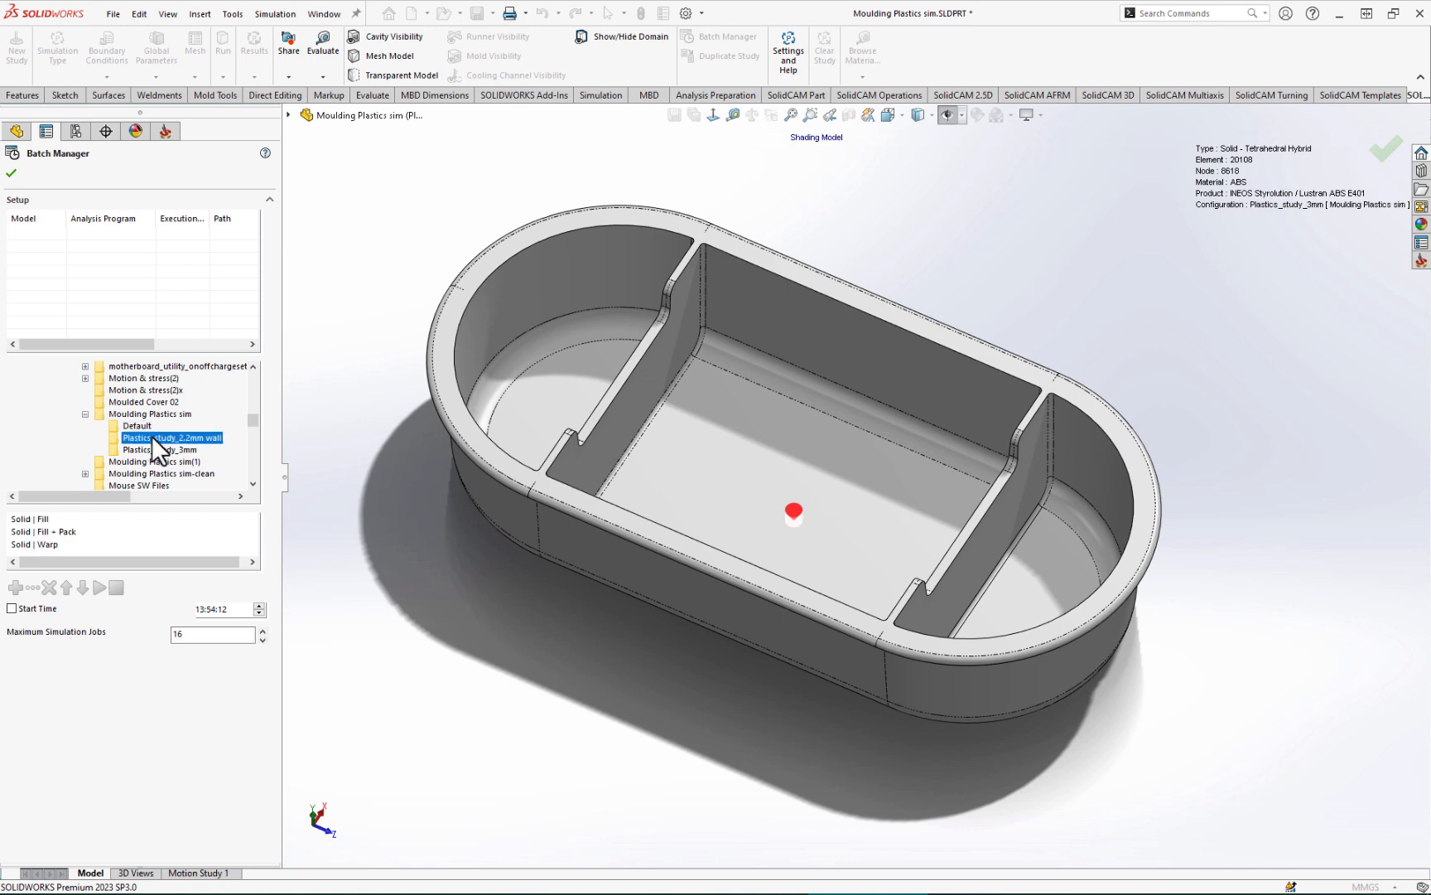
left_click(159, 448)
left_click(142, 425)
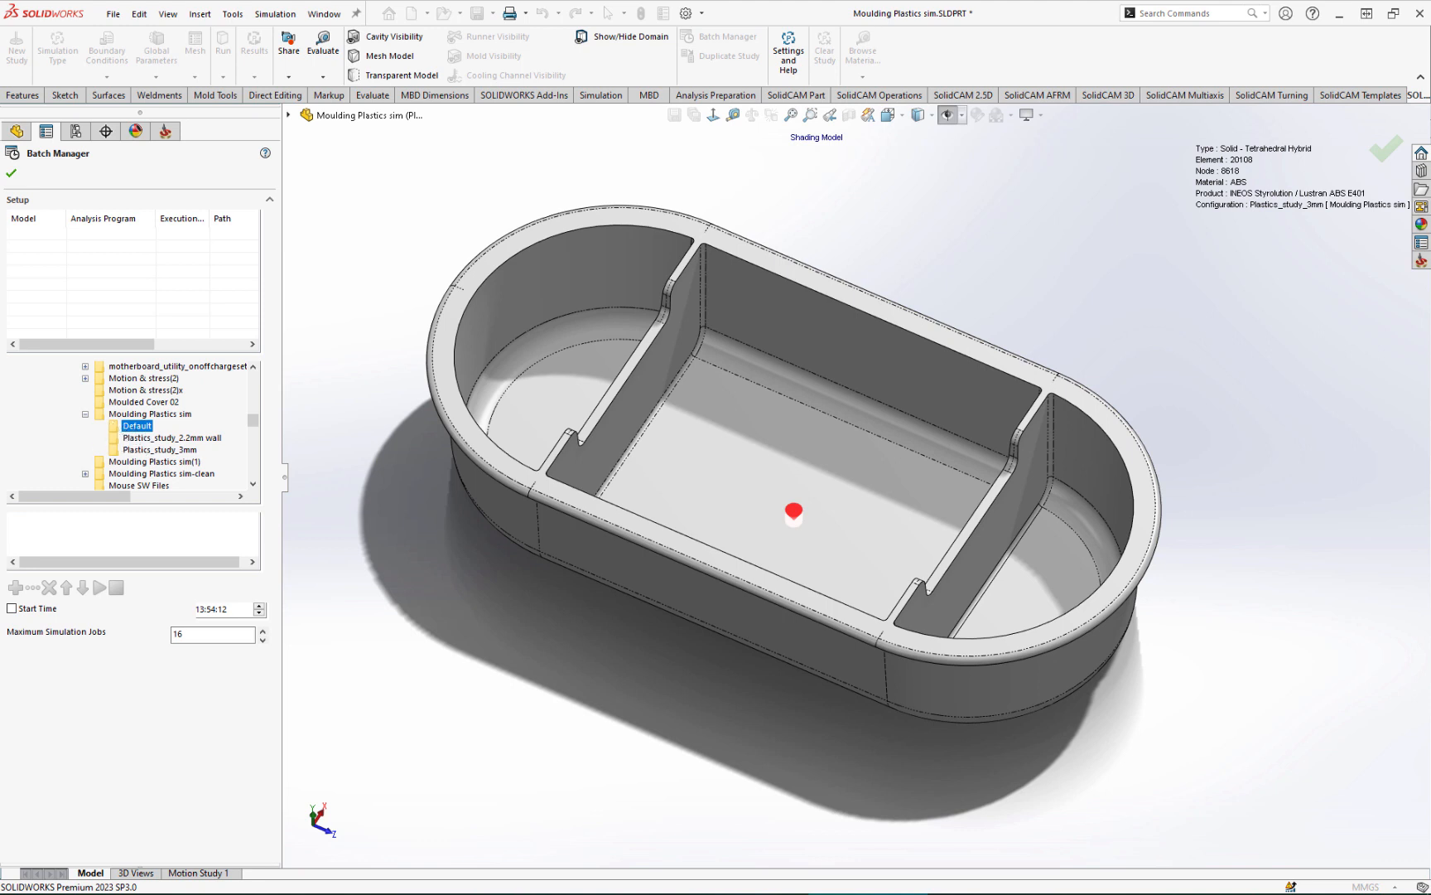
left_click(118, 425)
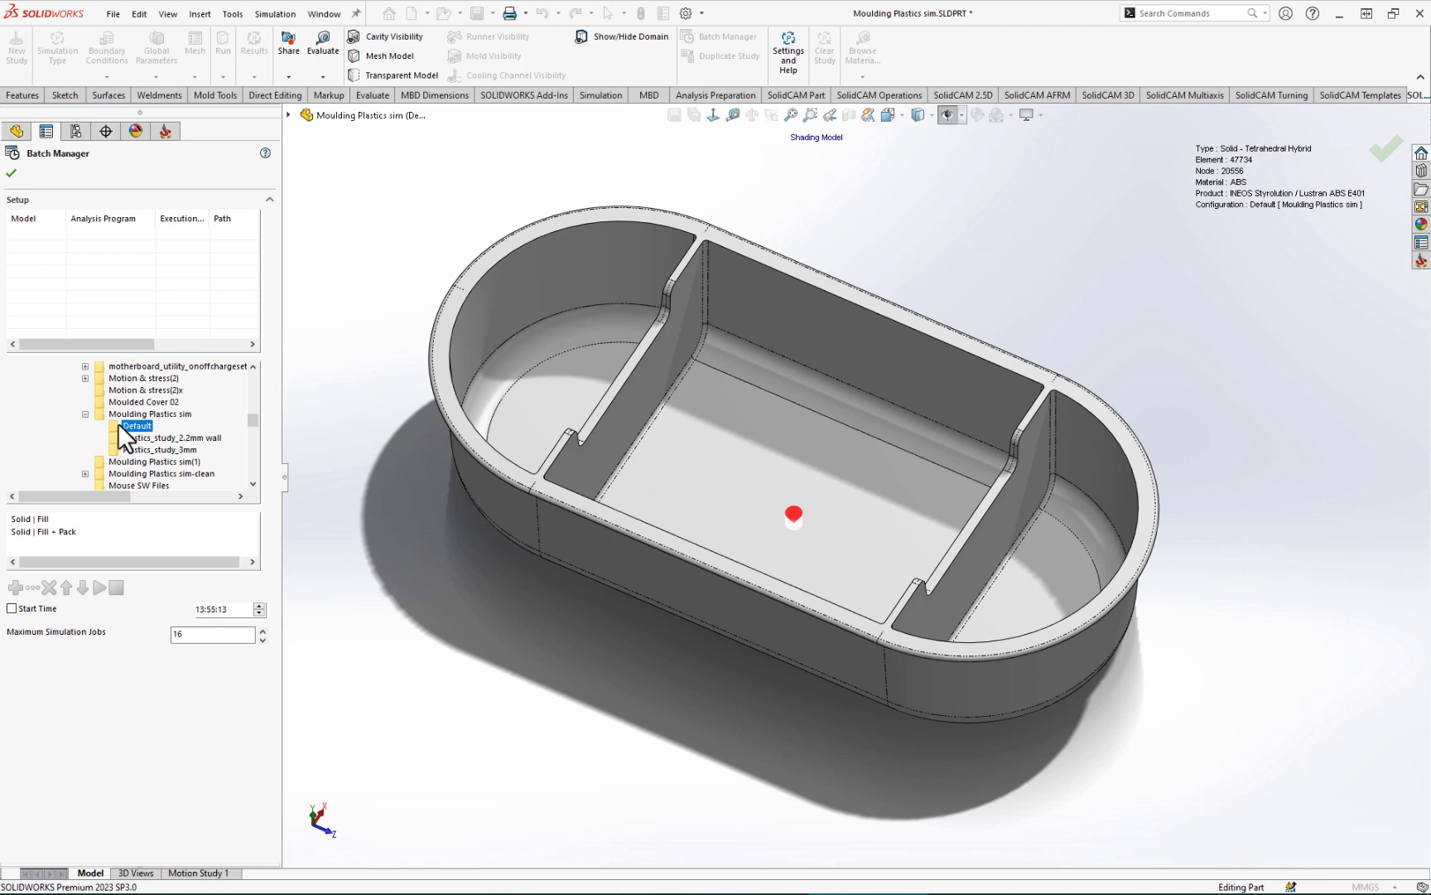
left_click(70, 531)
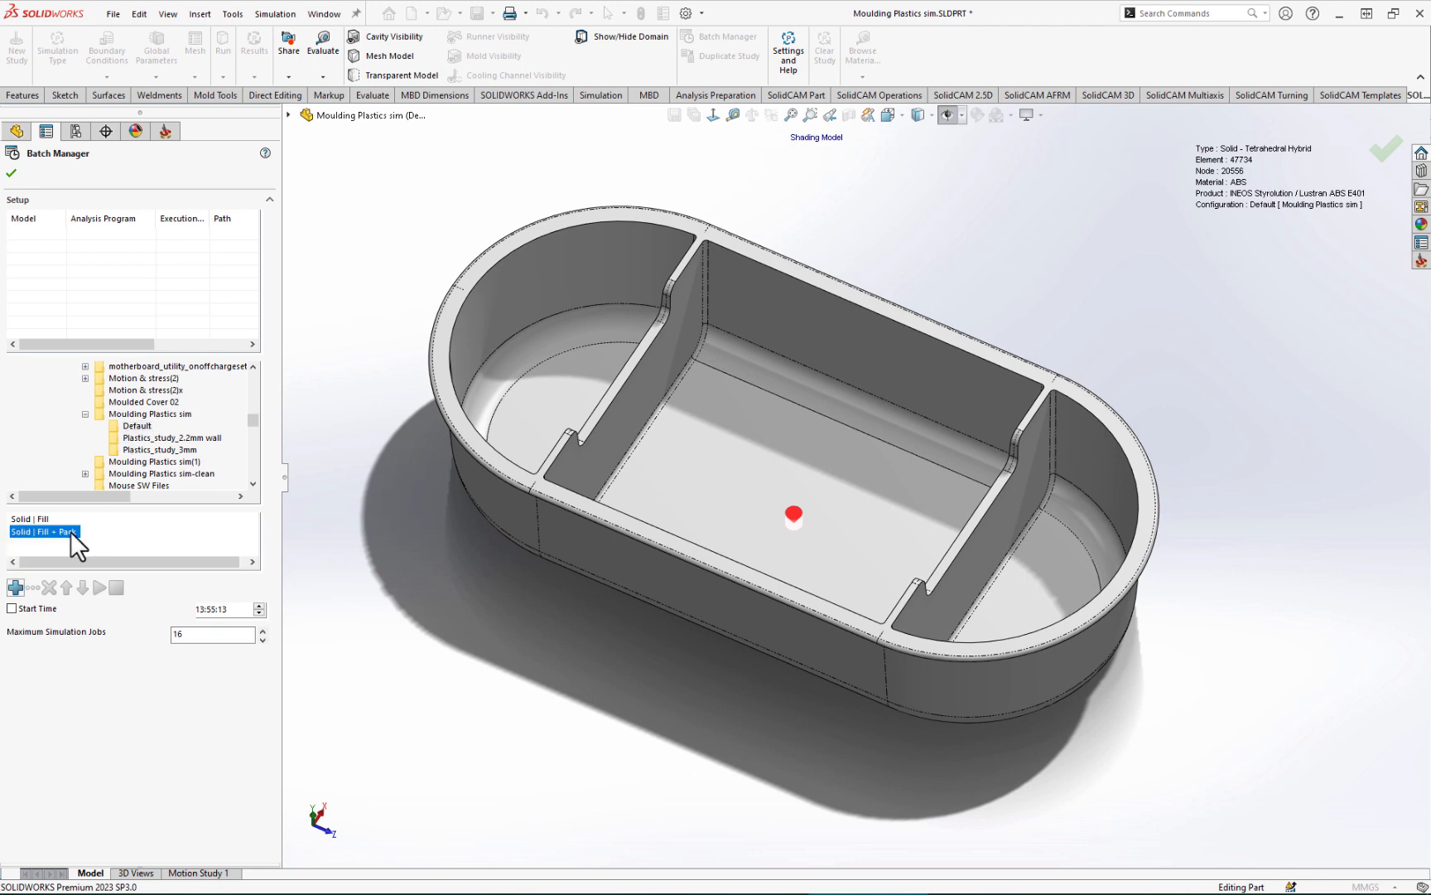
left_click(15, 587)
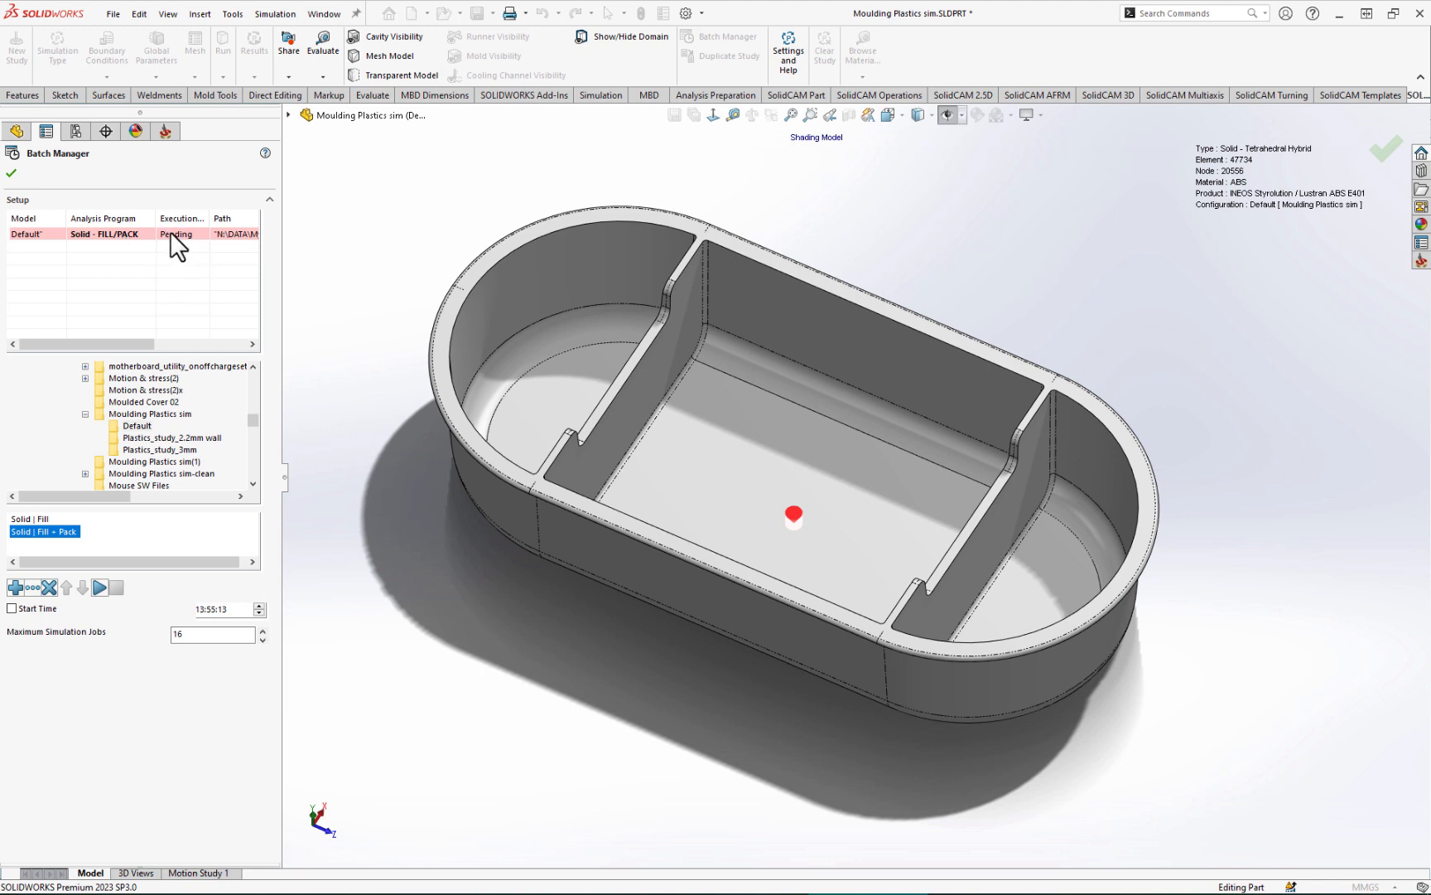
Step: Add a Solid Fill + Pack analysis of the Plastics_study_2.2mm wall configuration to the batch
left_click(166, 436)
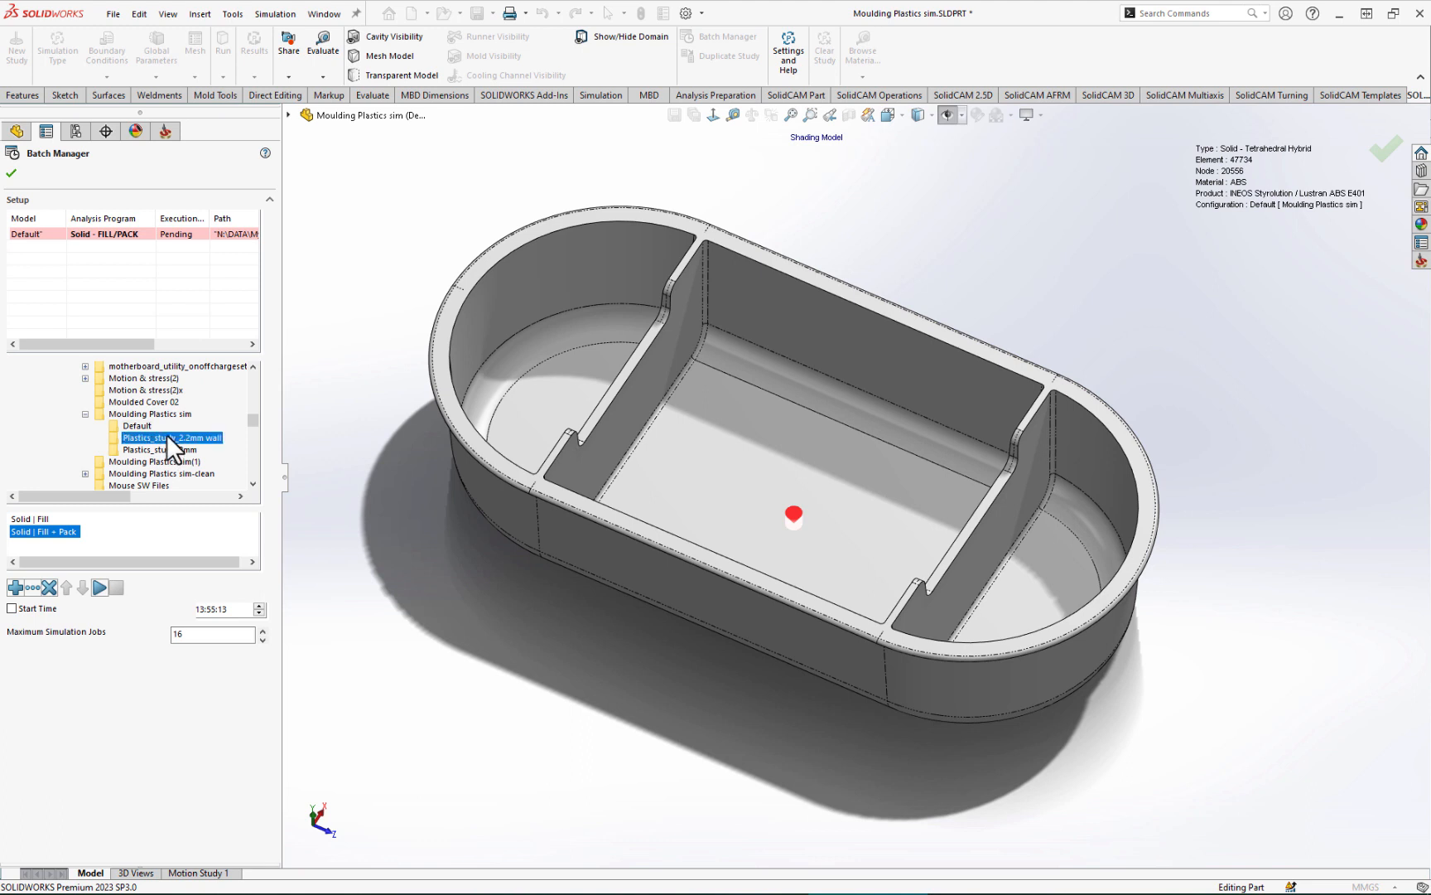
left_click(59, 531)
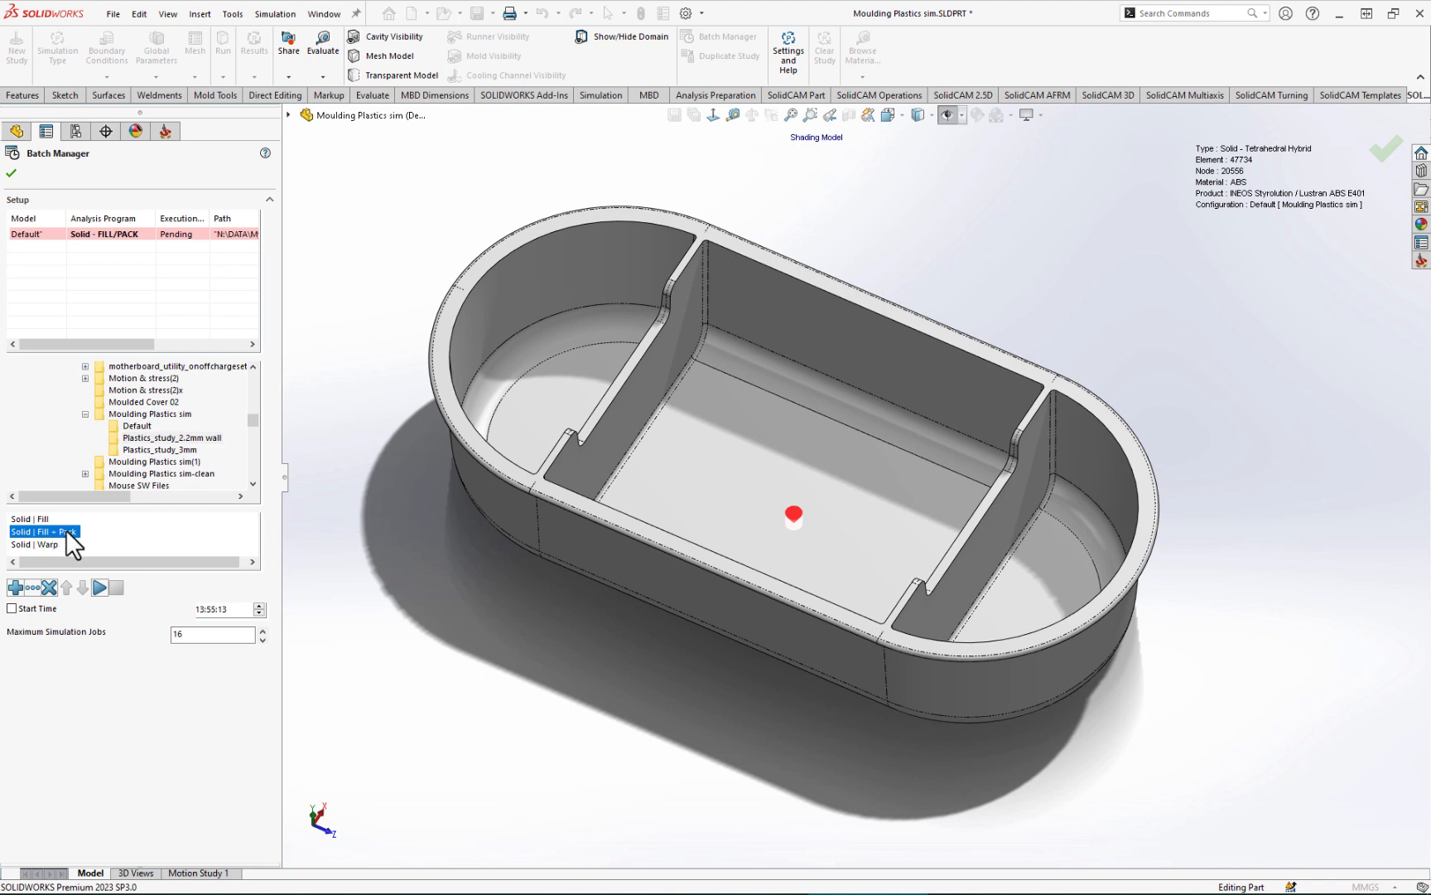
left_click(16, 587)
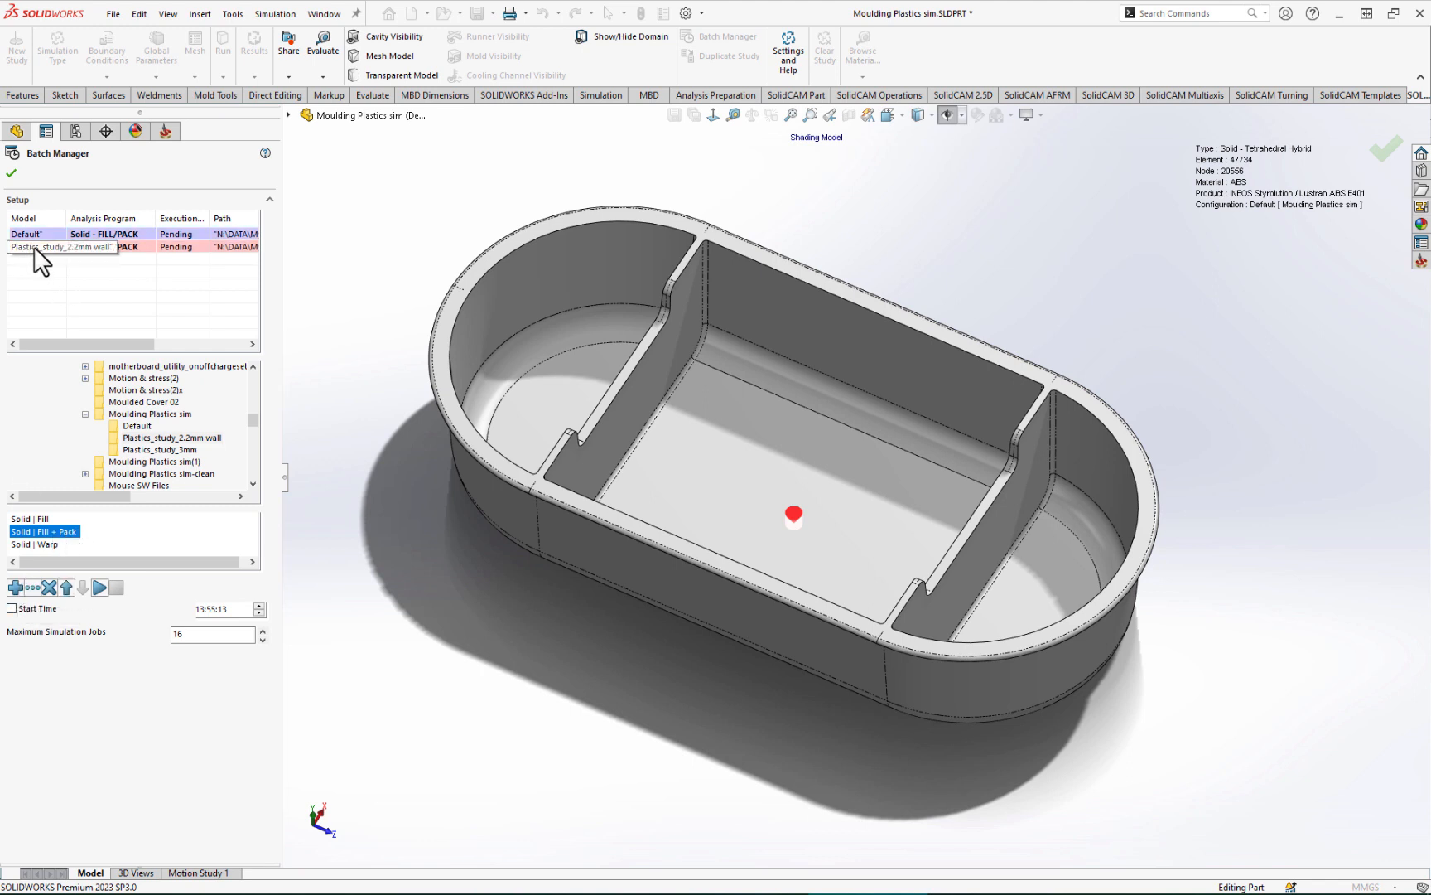
Step: Add a Solid Fill + Pack analysis of Plastics_study_3mm to the batch, run all queued jobs and close the Batch Manager
left_click(174, 449)
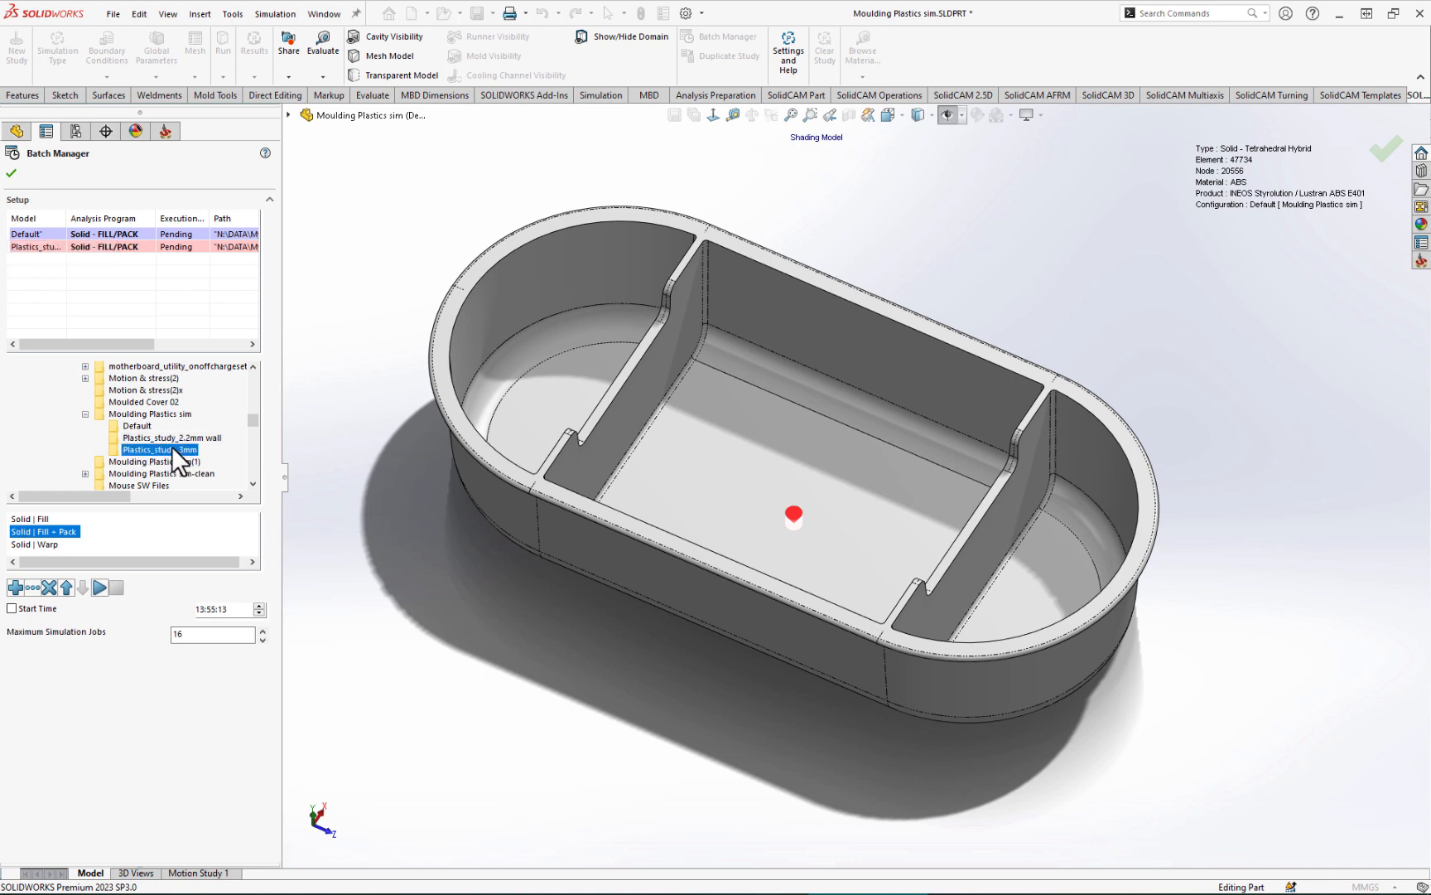
left_click(44, 531)
left_click(14, 588)
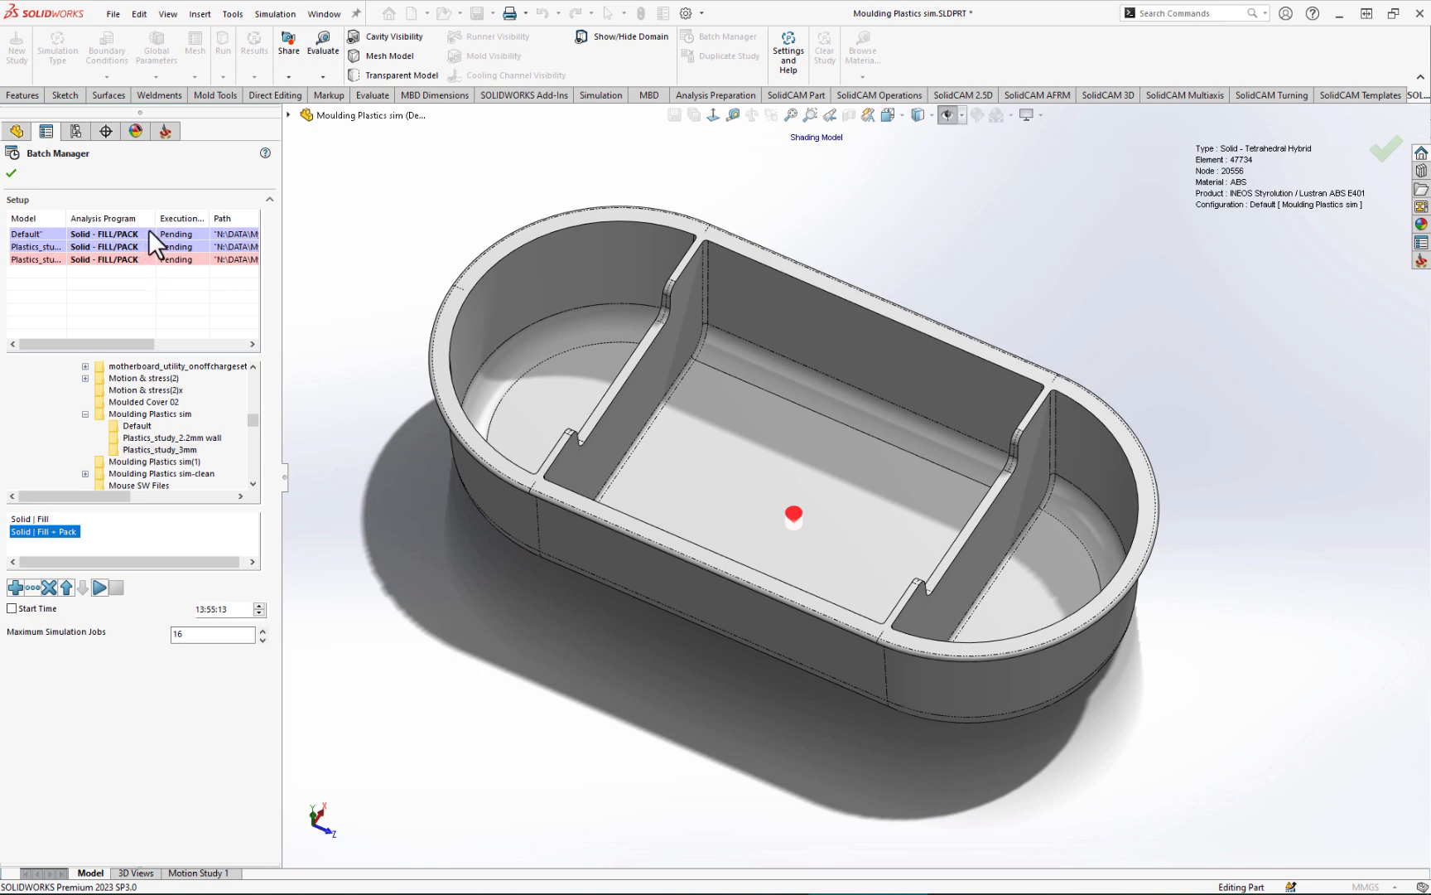
left_click(101, 585)
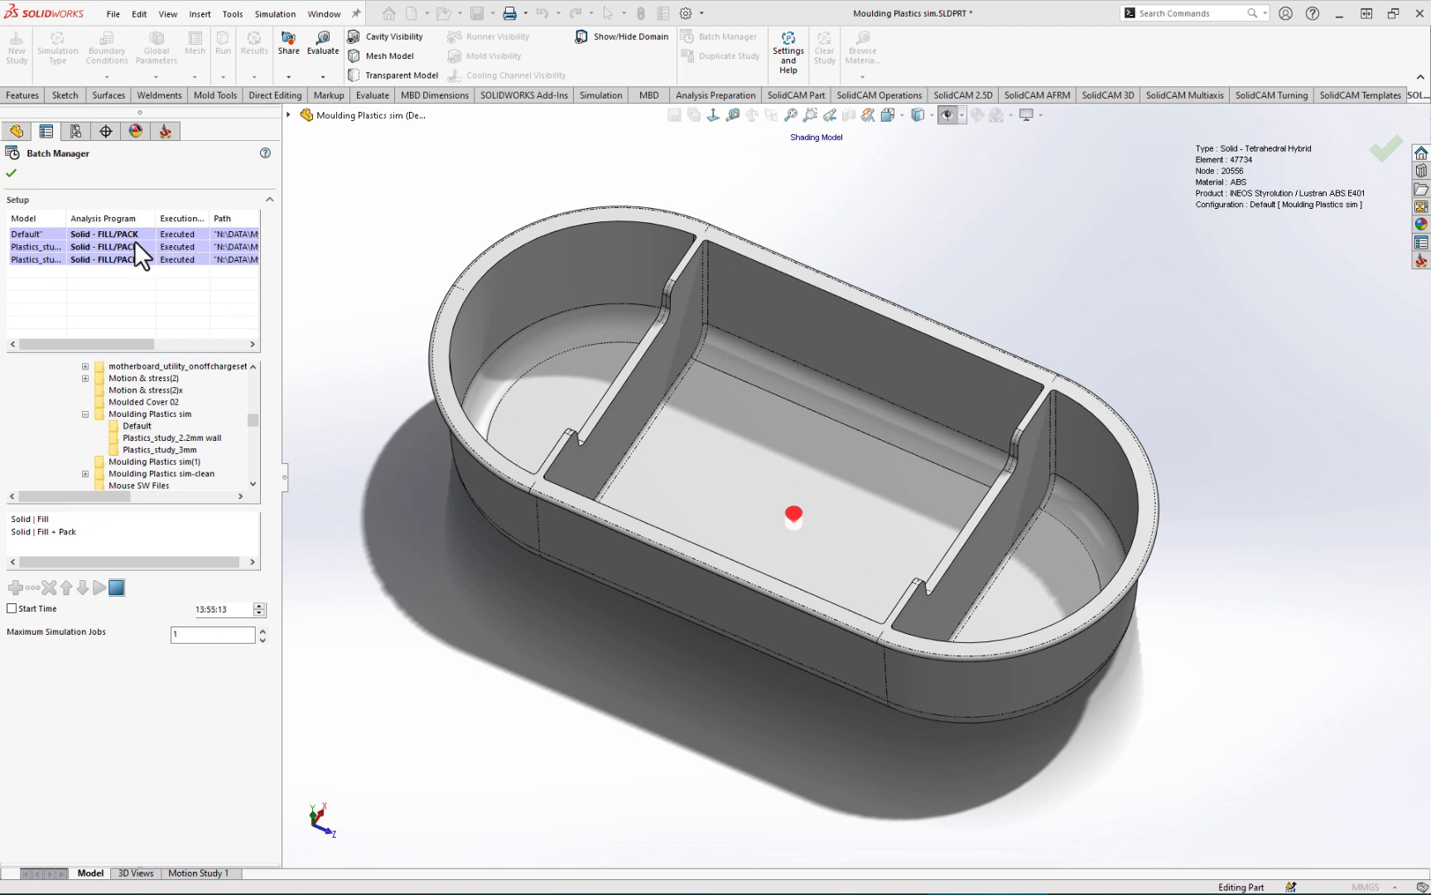
left_click(11, 173)
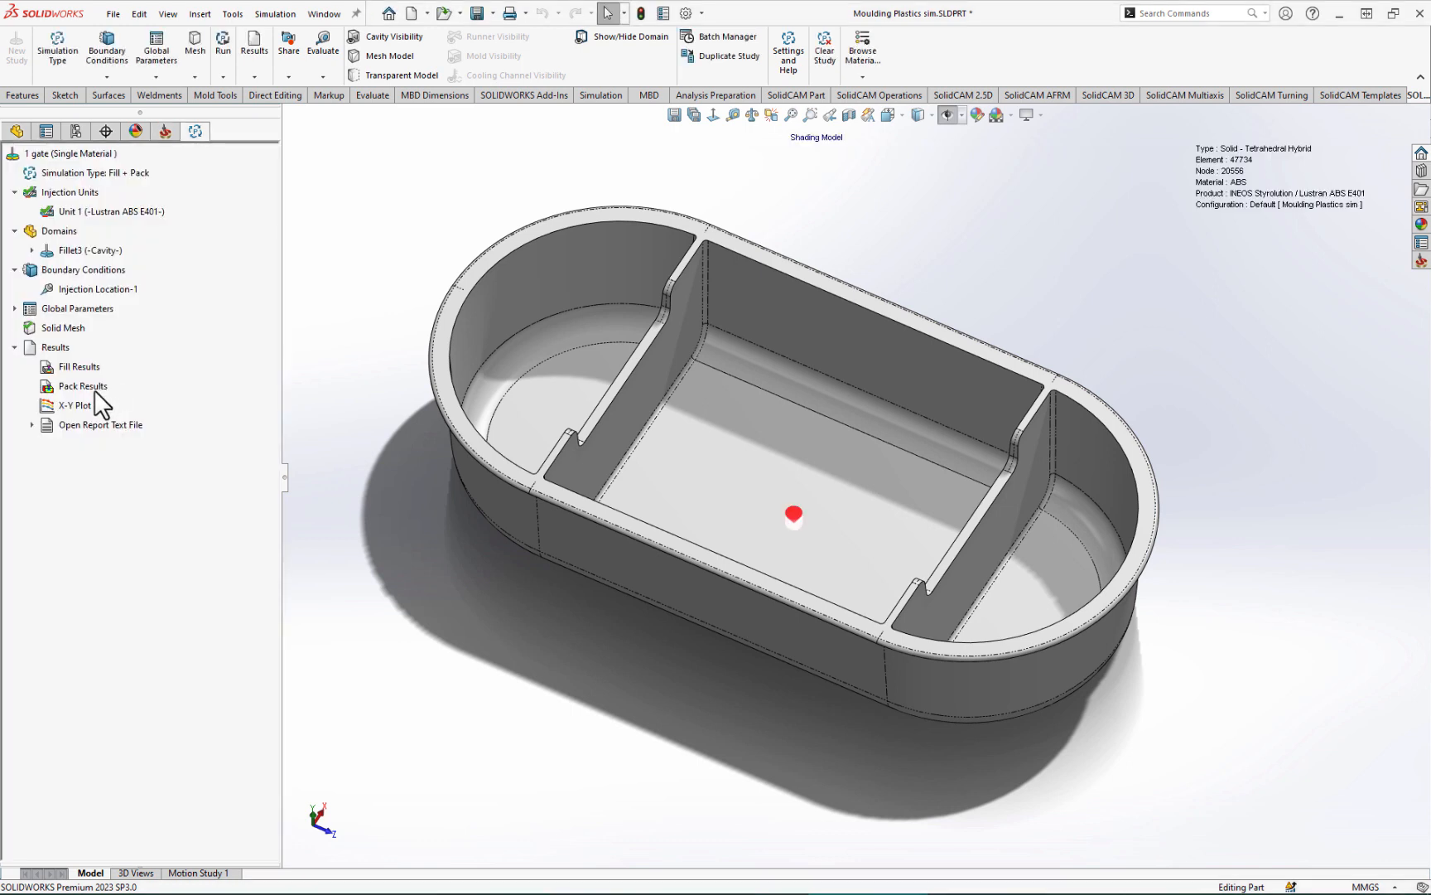
Step: Activate the Plastics_study_3mm configuration and return to its Plastics study
left_click(74, 131)
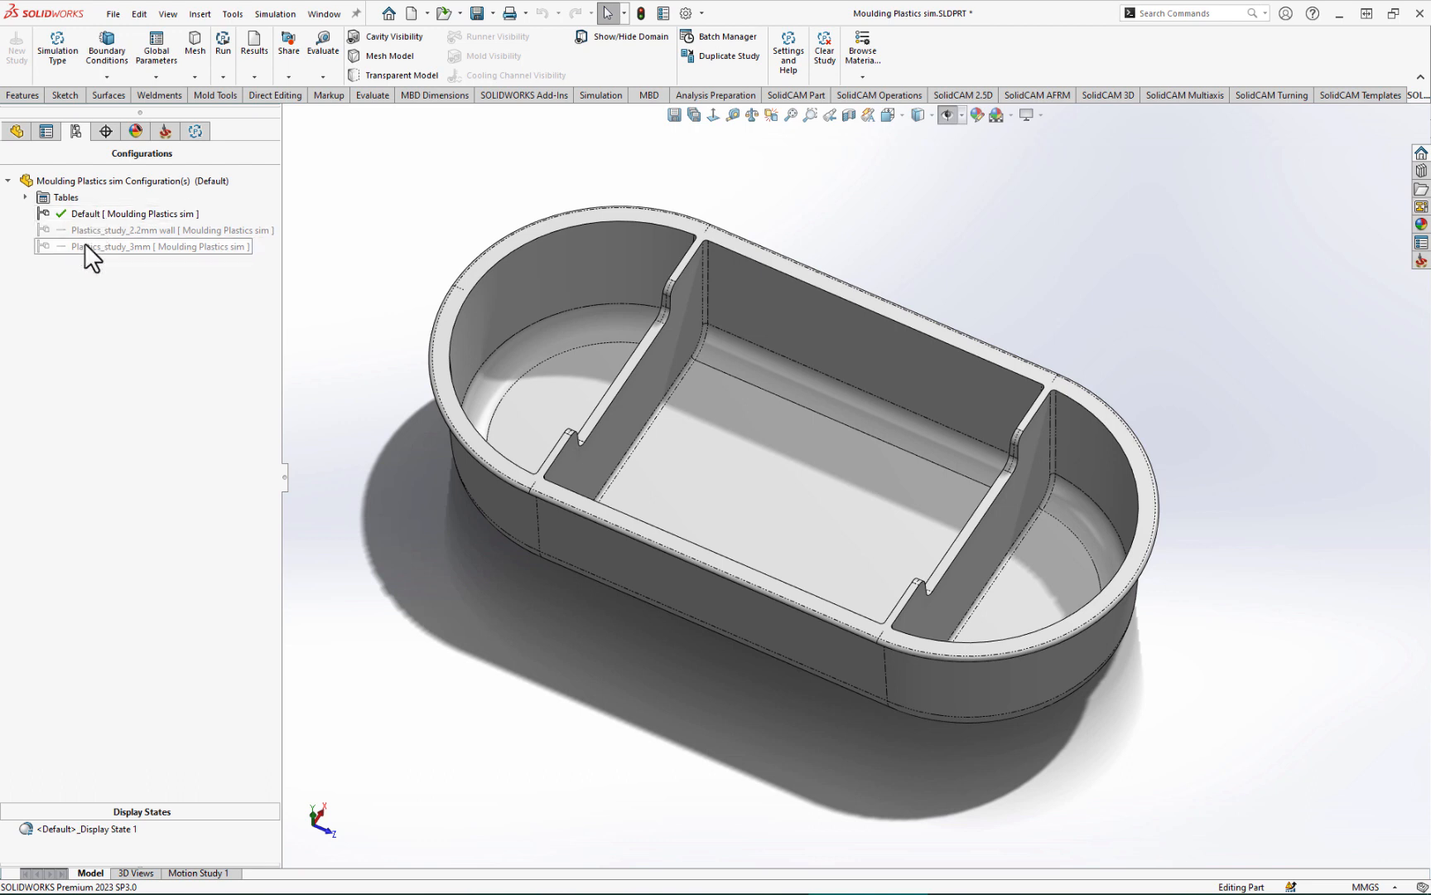
left_click(103, 232)
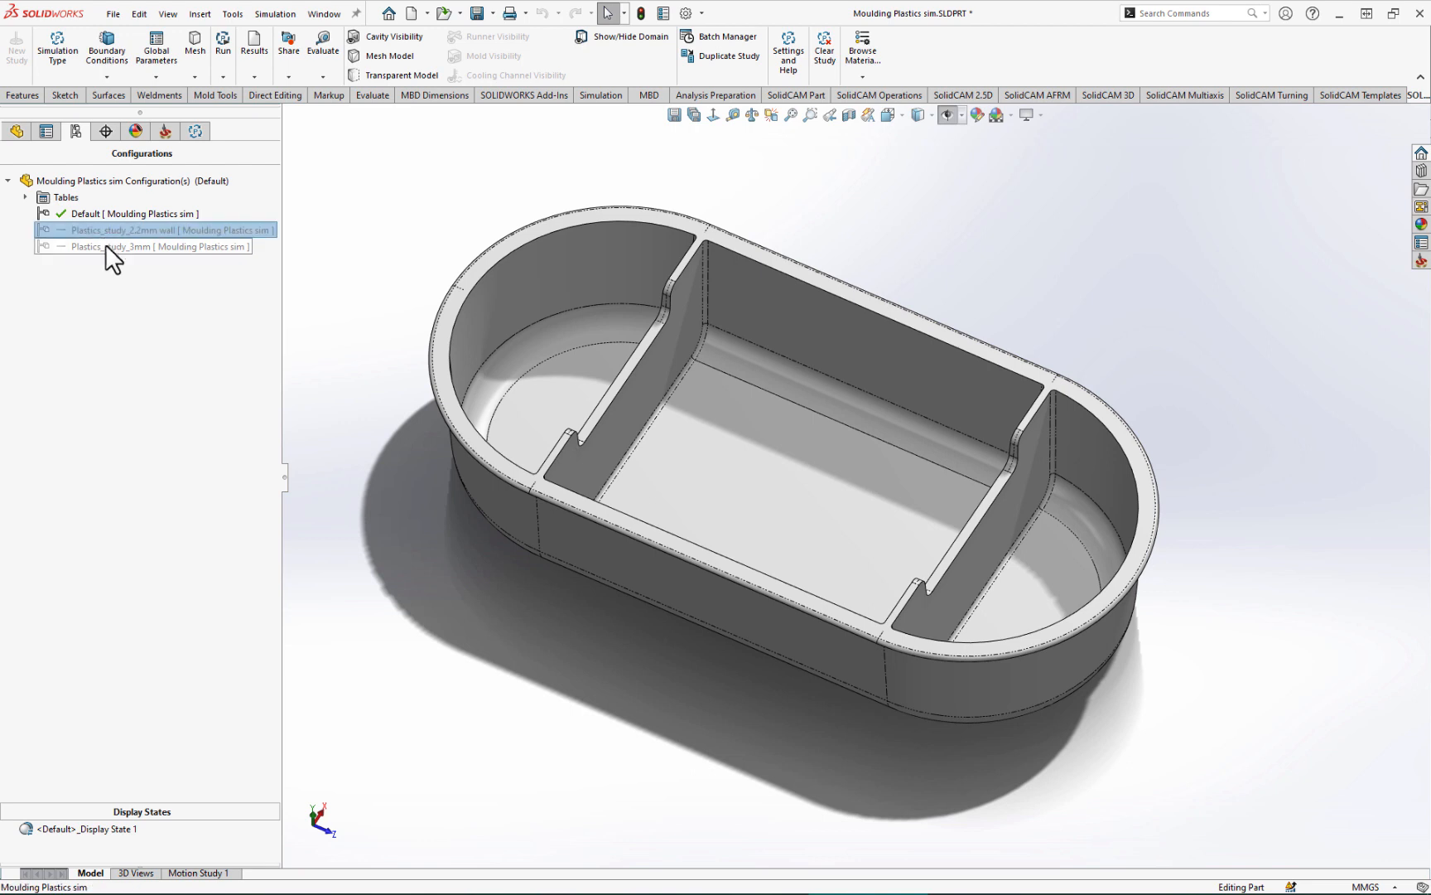
double_click(109, 249)
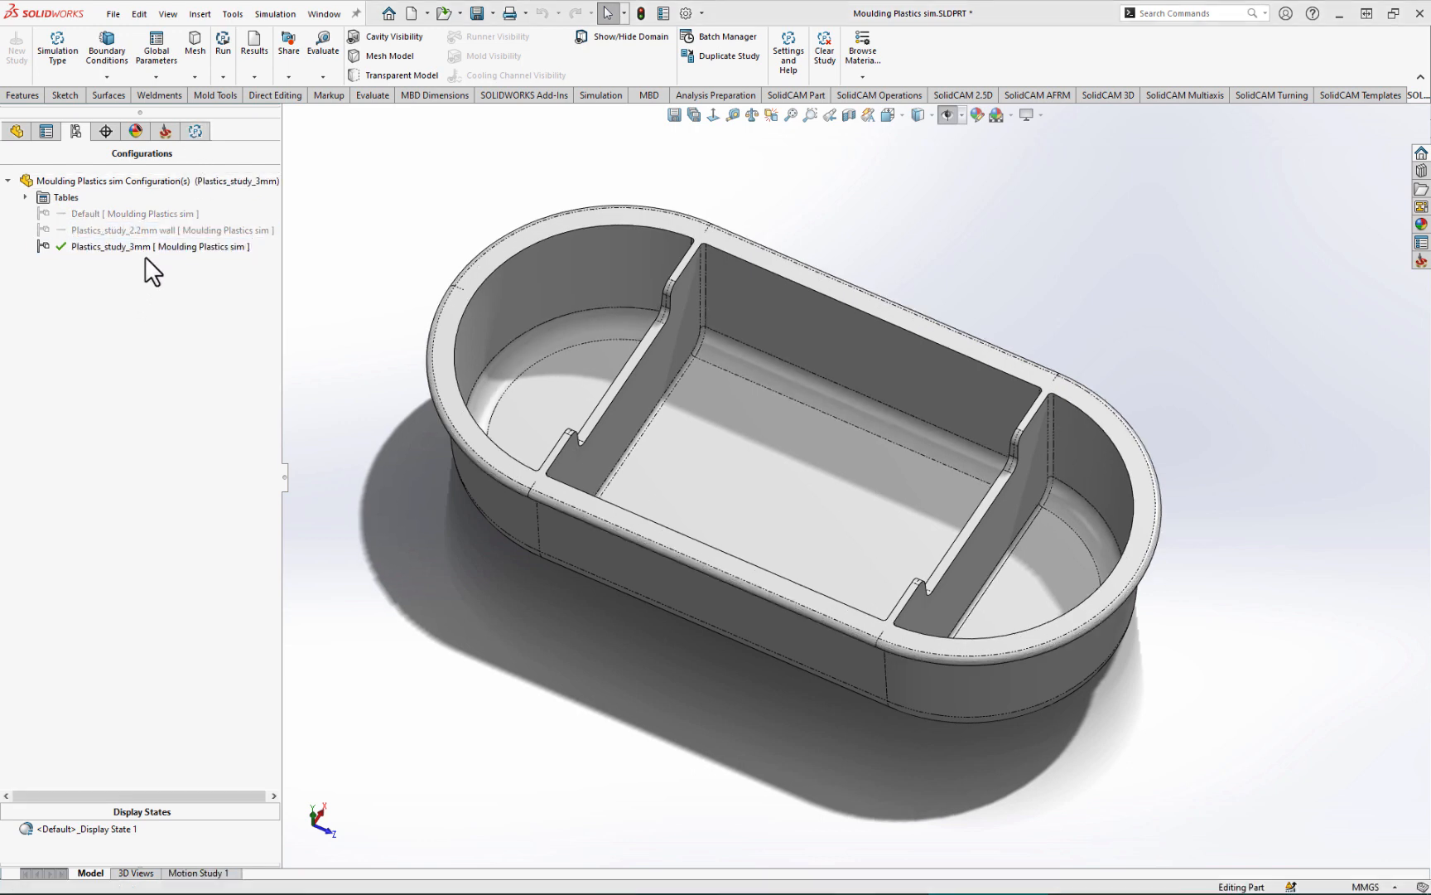
left_click(194, 131)
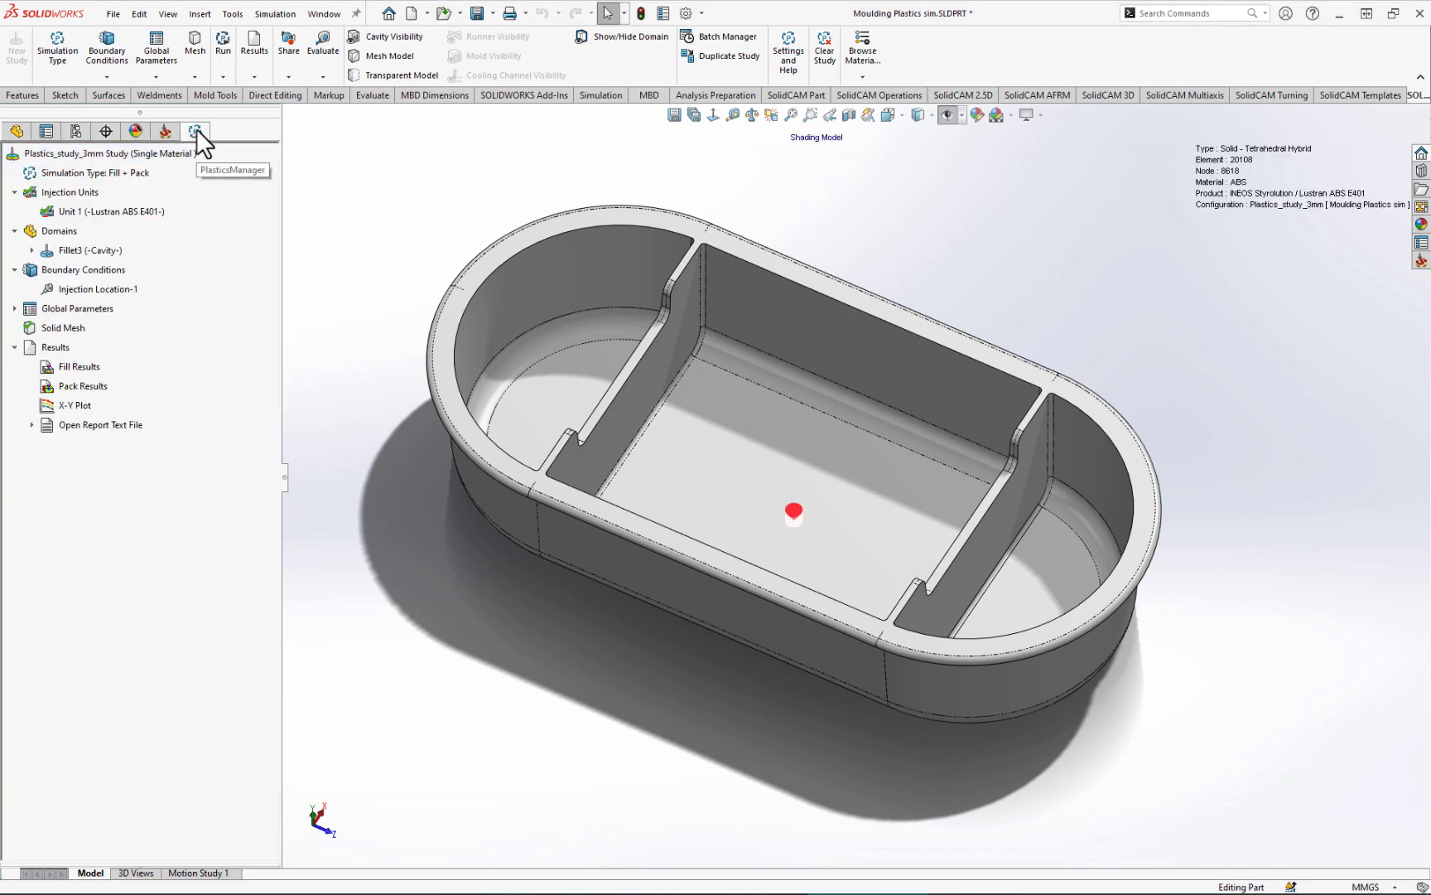
Step: Review the 3 mm study's pack results, including frozen area, residual stress, post-filling temperature, freezing time, volumetric shrinkage and shear rate
double_click(83, 385)
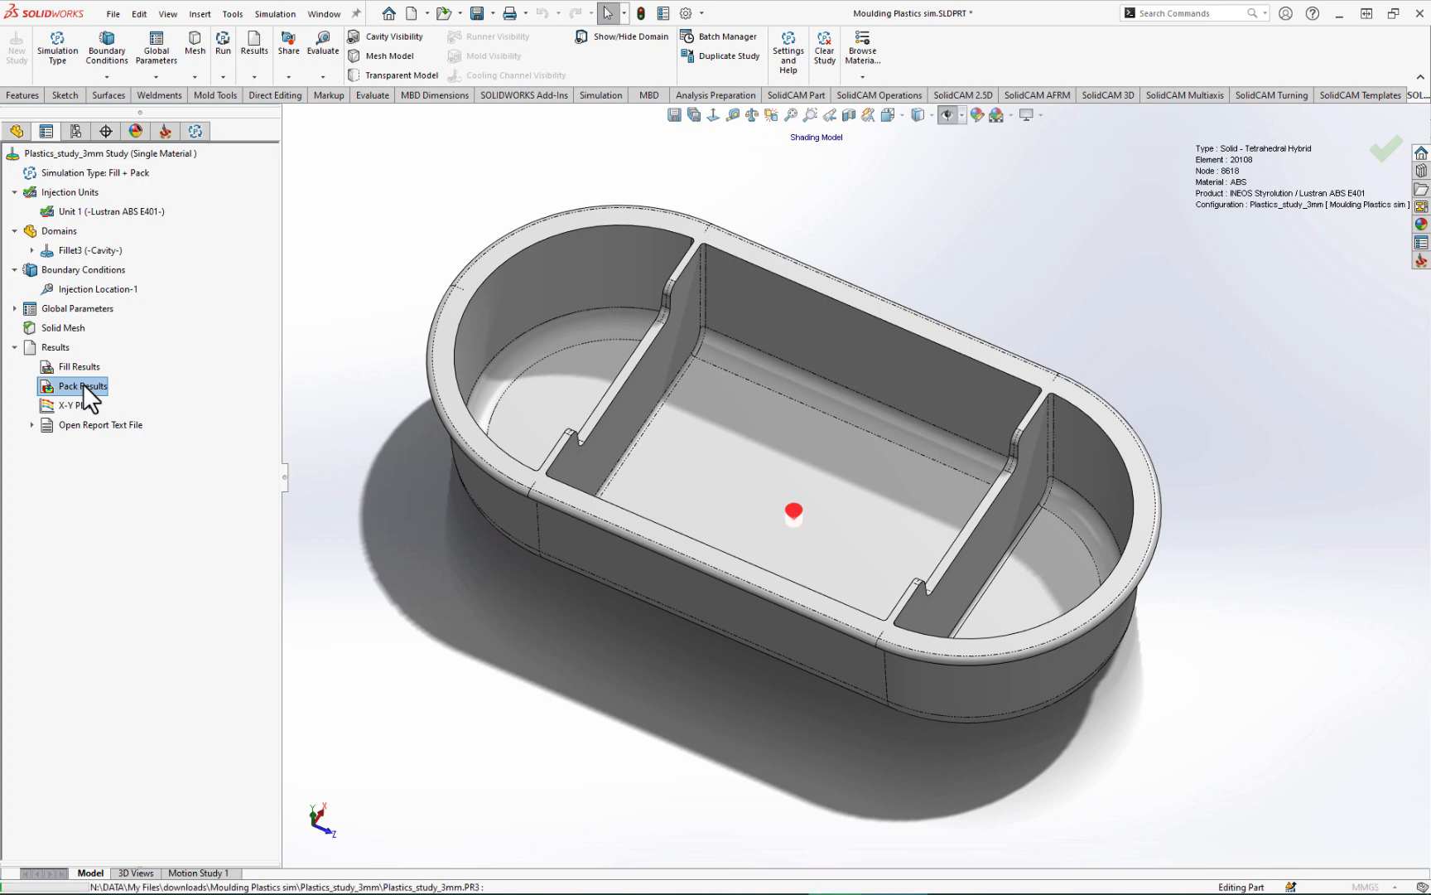
left_click(52, 345)
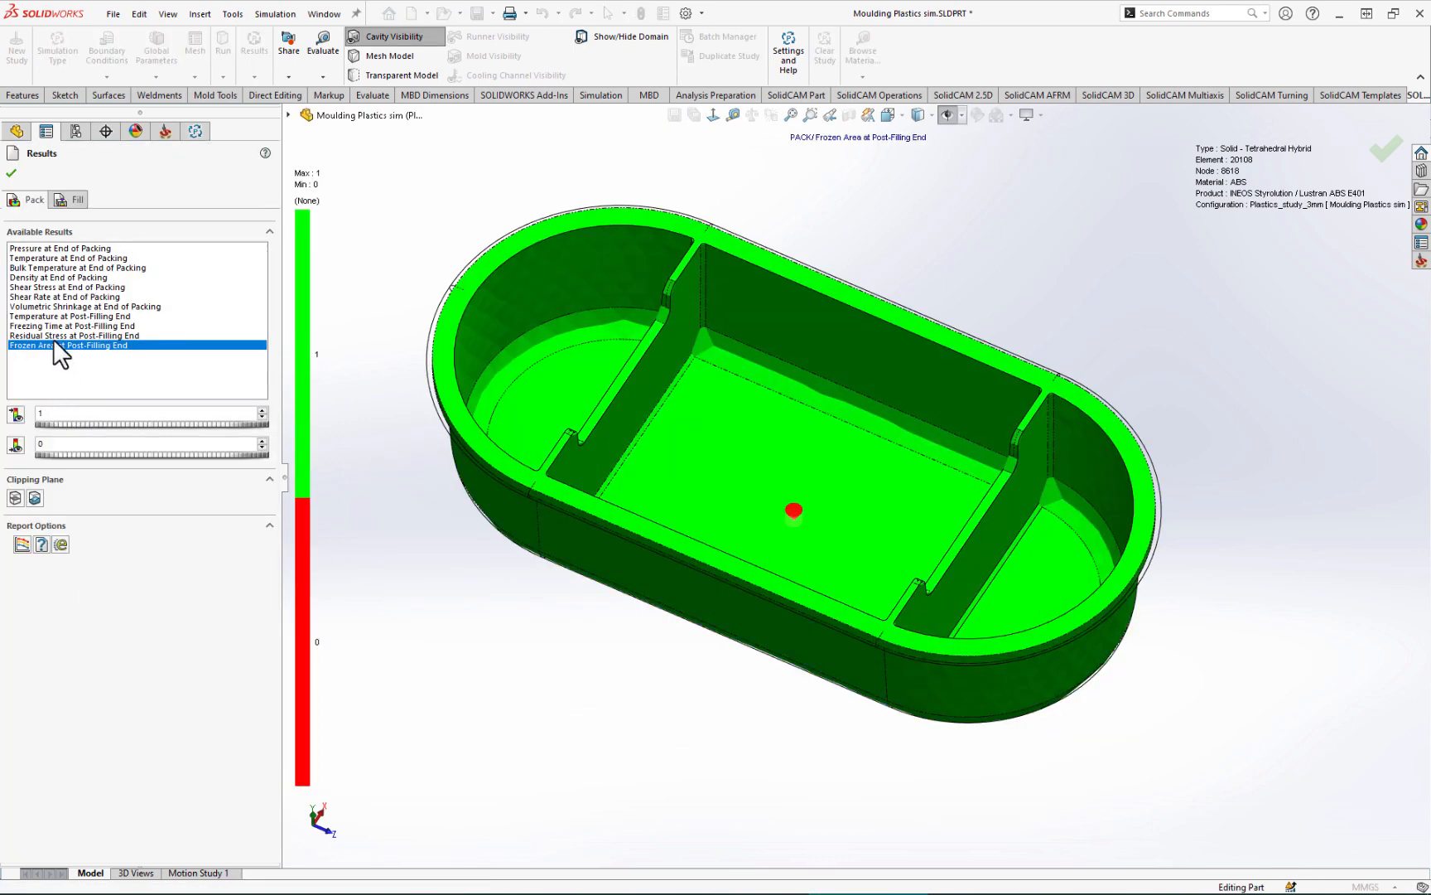
left_click(52, 335)
left_click(63, 316)
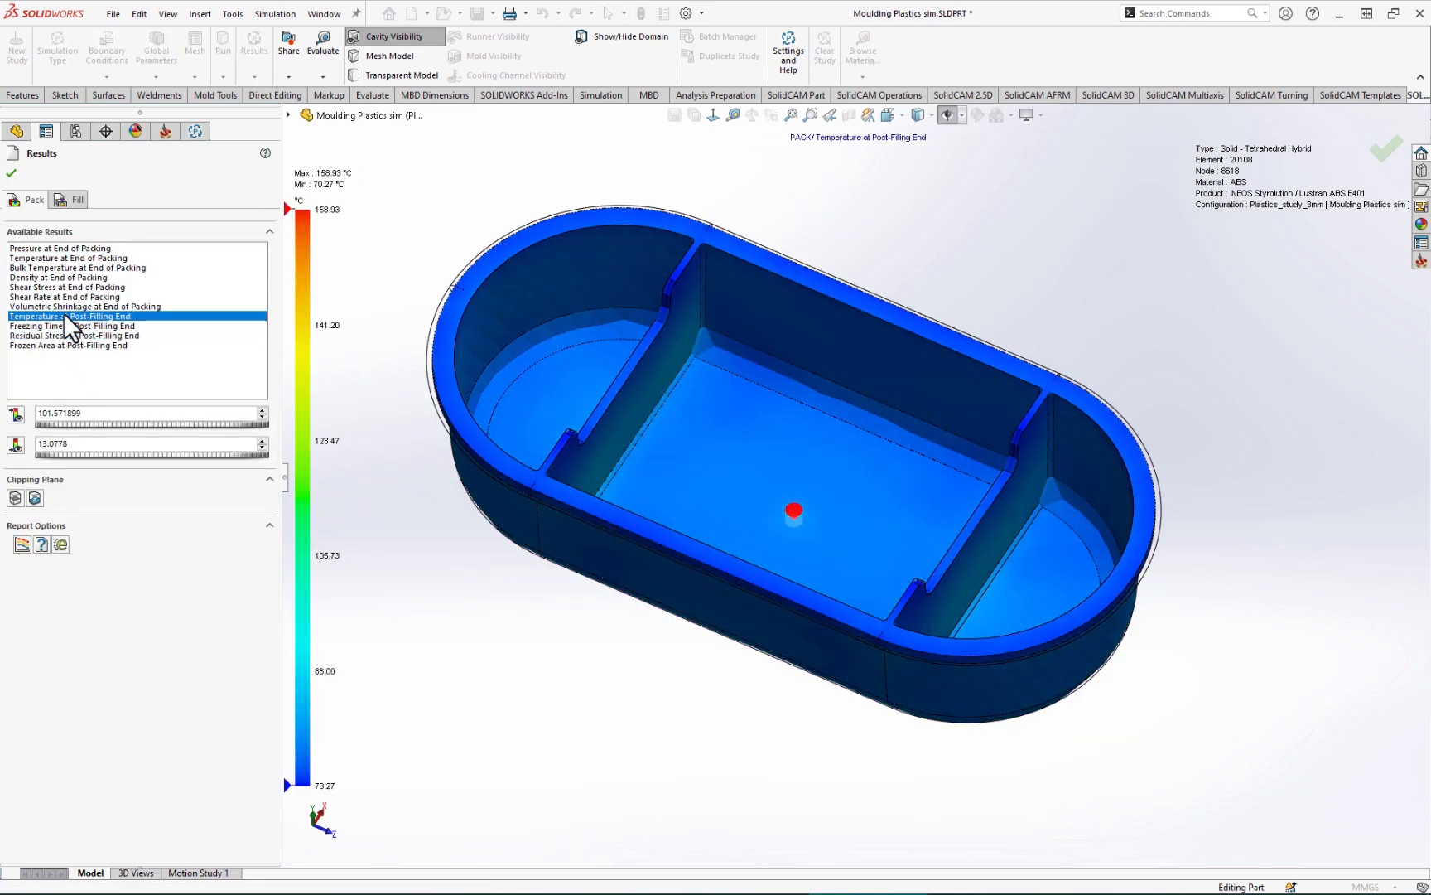
left_click(70, 325)
left_click(70, 335)
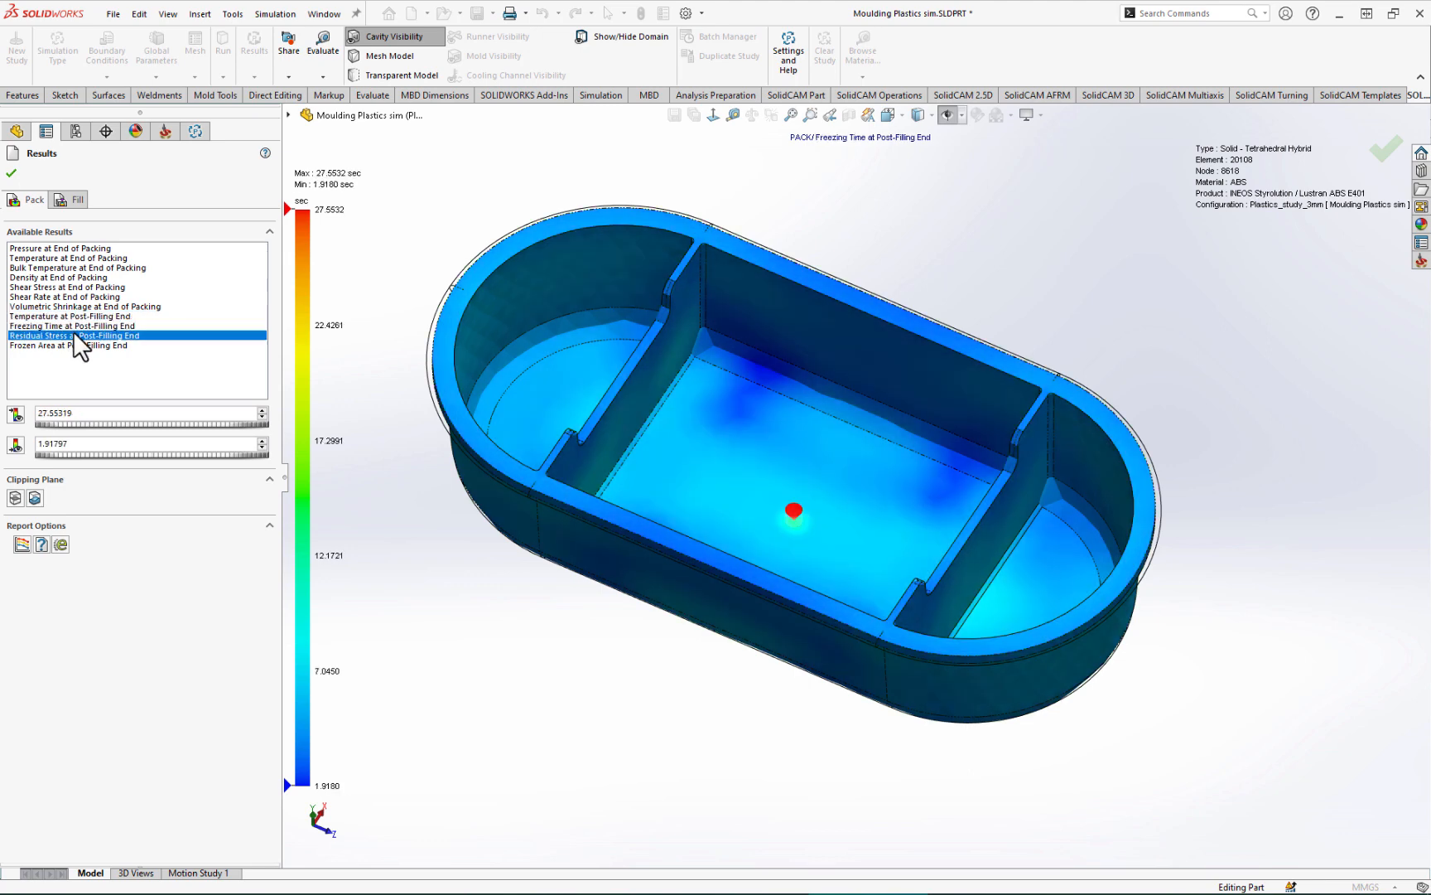
left_click(72, 306)
left_click(71, 296)
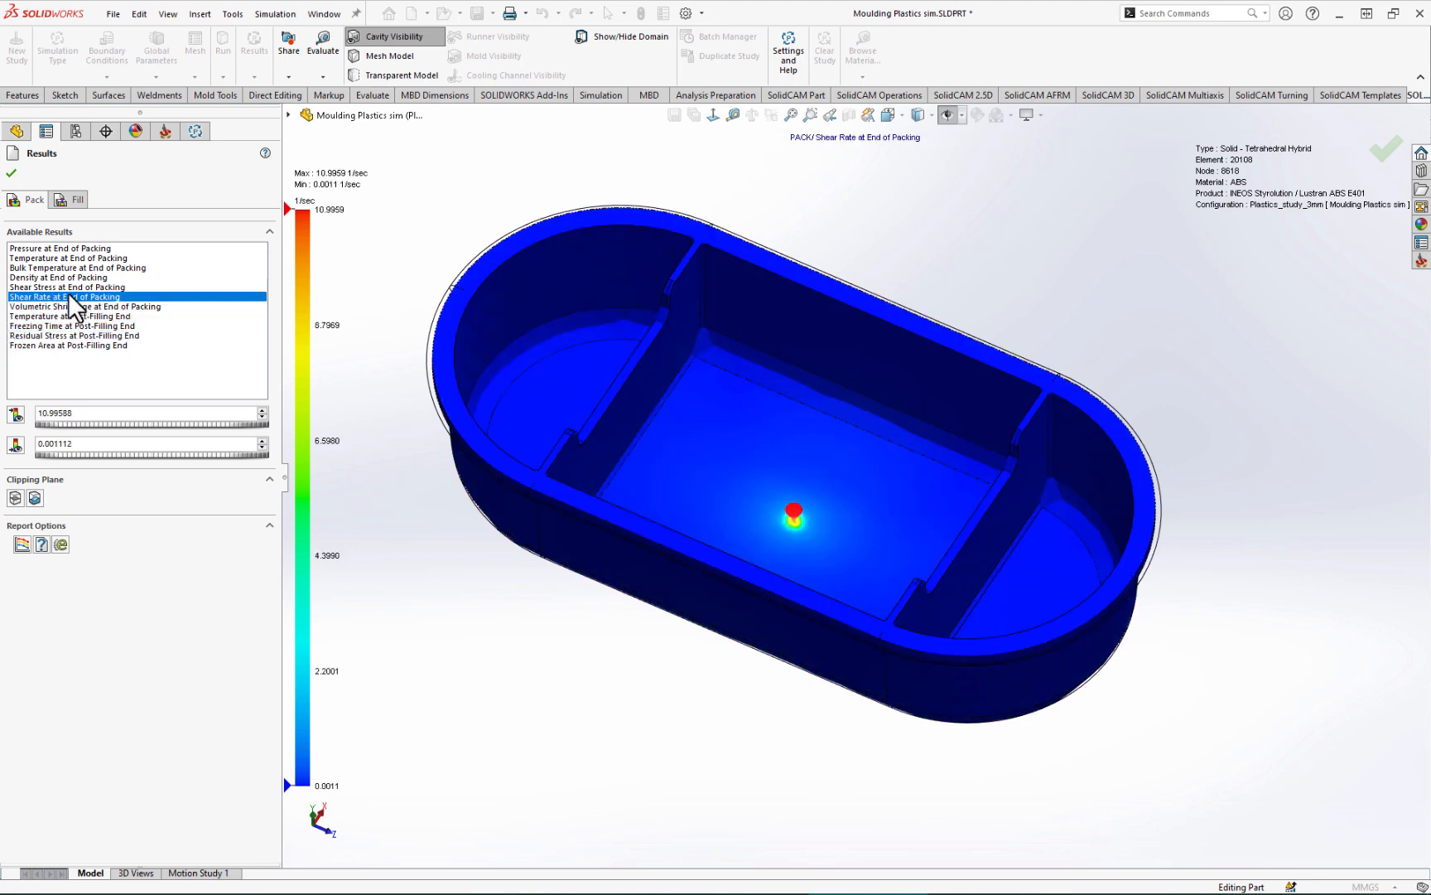
mouse_move(184, 886)
key("Escape")
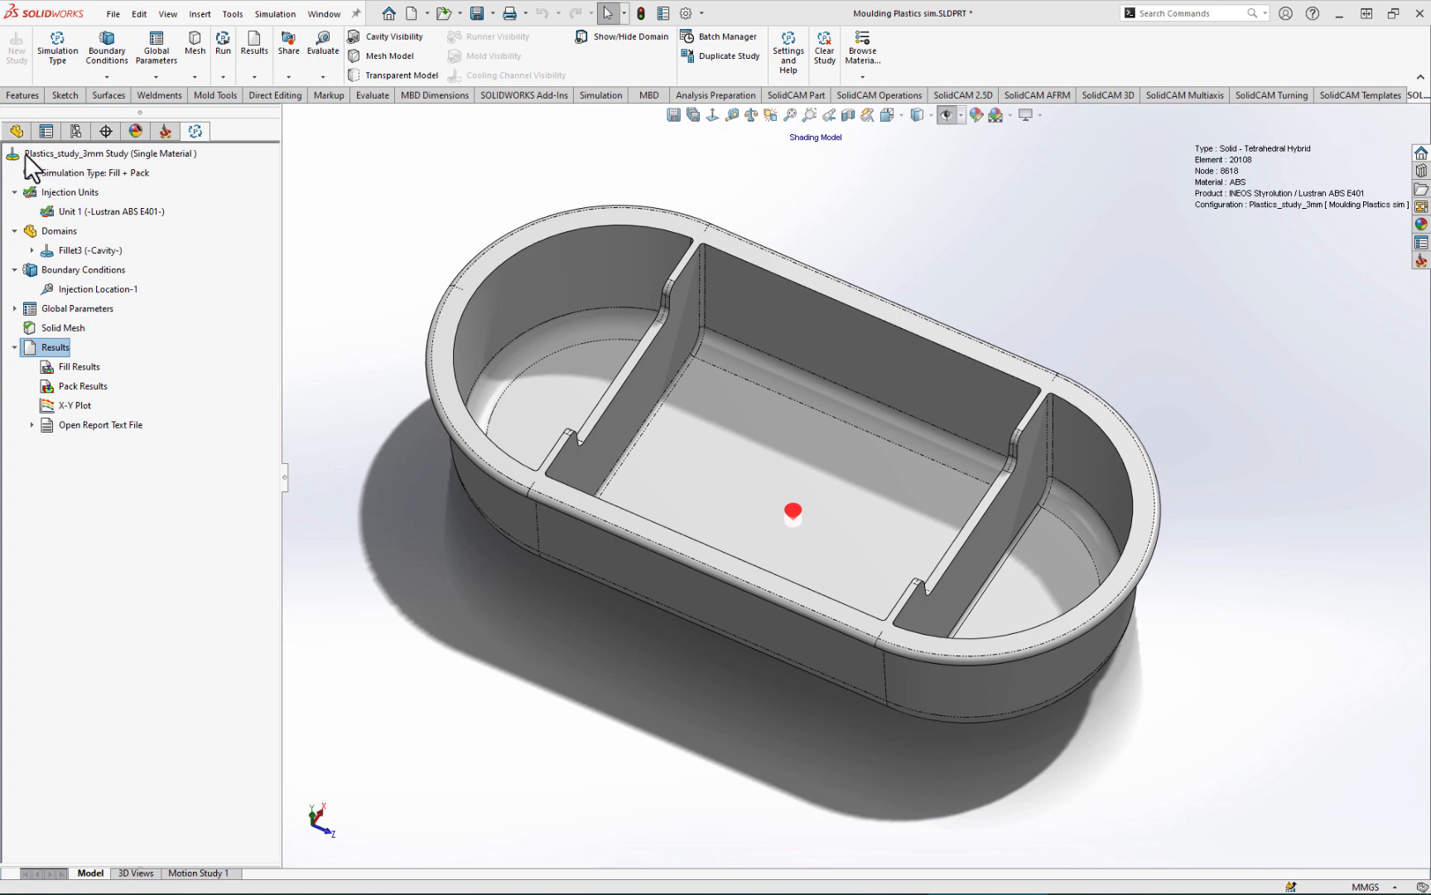
Step: Generate a results report for the 3 mm study in MS PowerPoint format, keeping the default save location
right_click(46, 345)
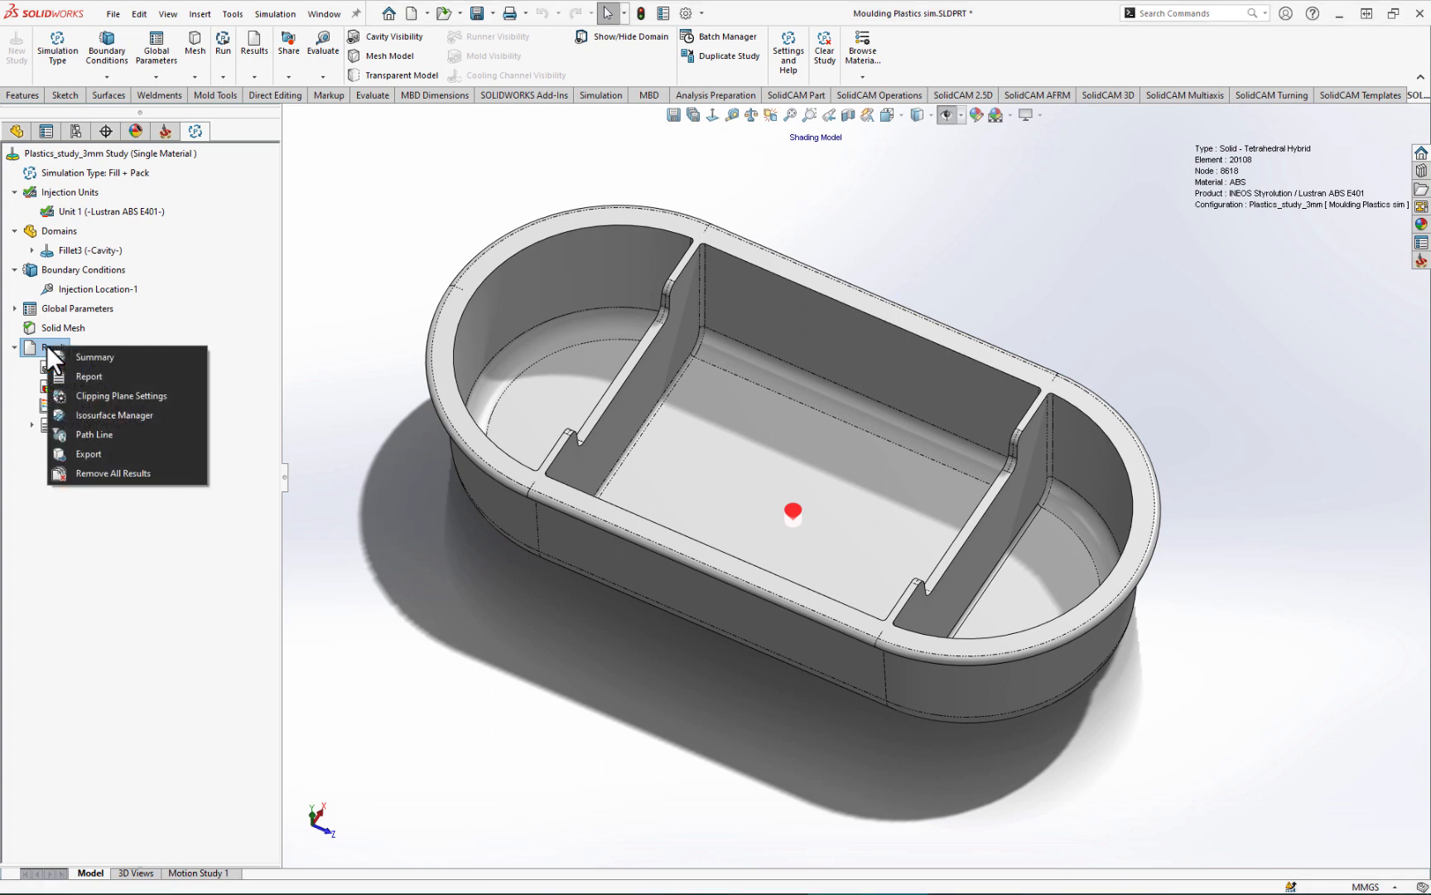
left_click(86, 375)
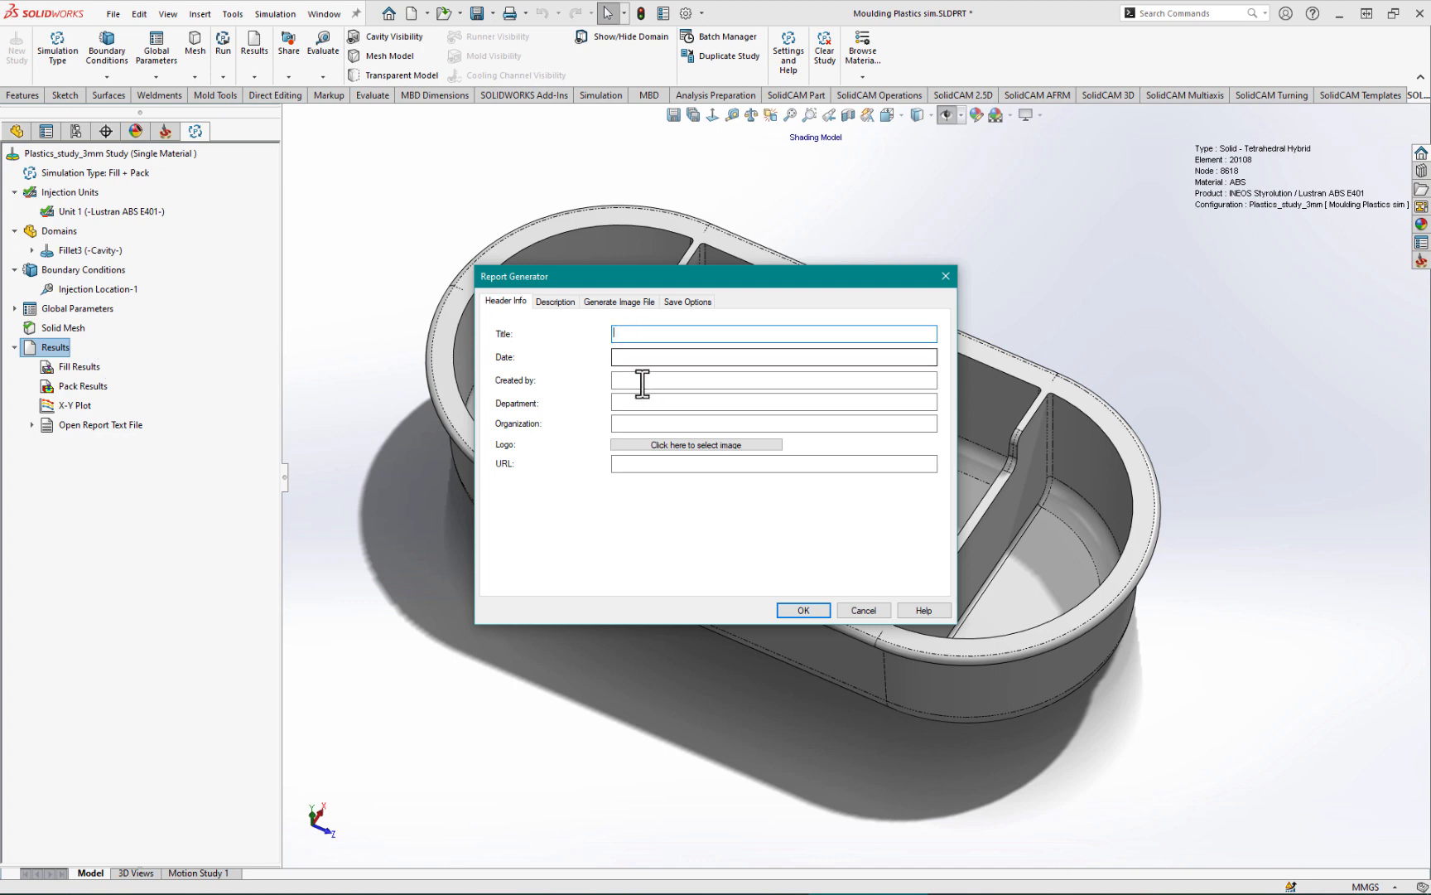
left_click(684, 302)
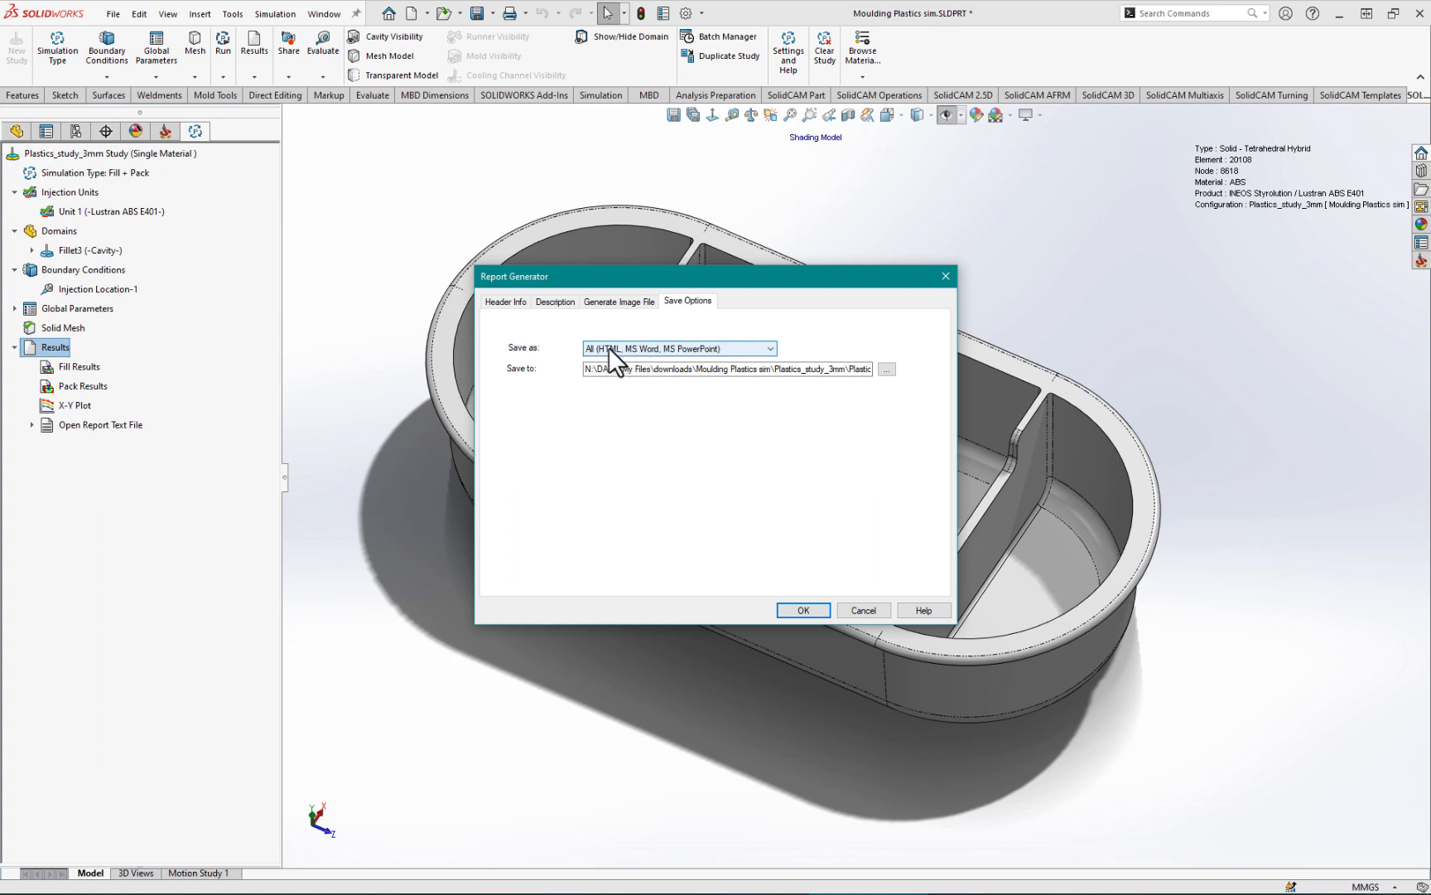
left_click(690, 346)
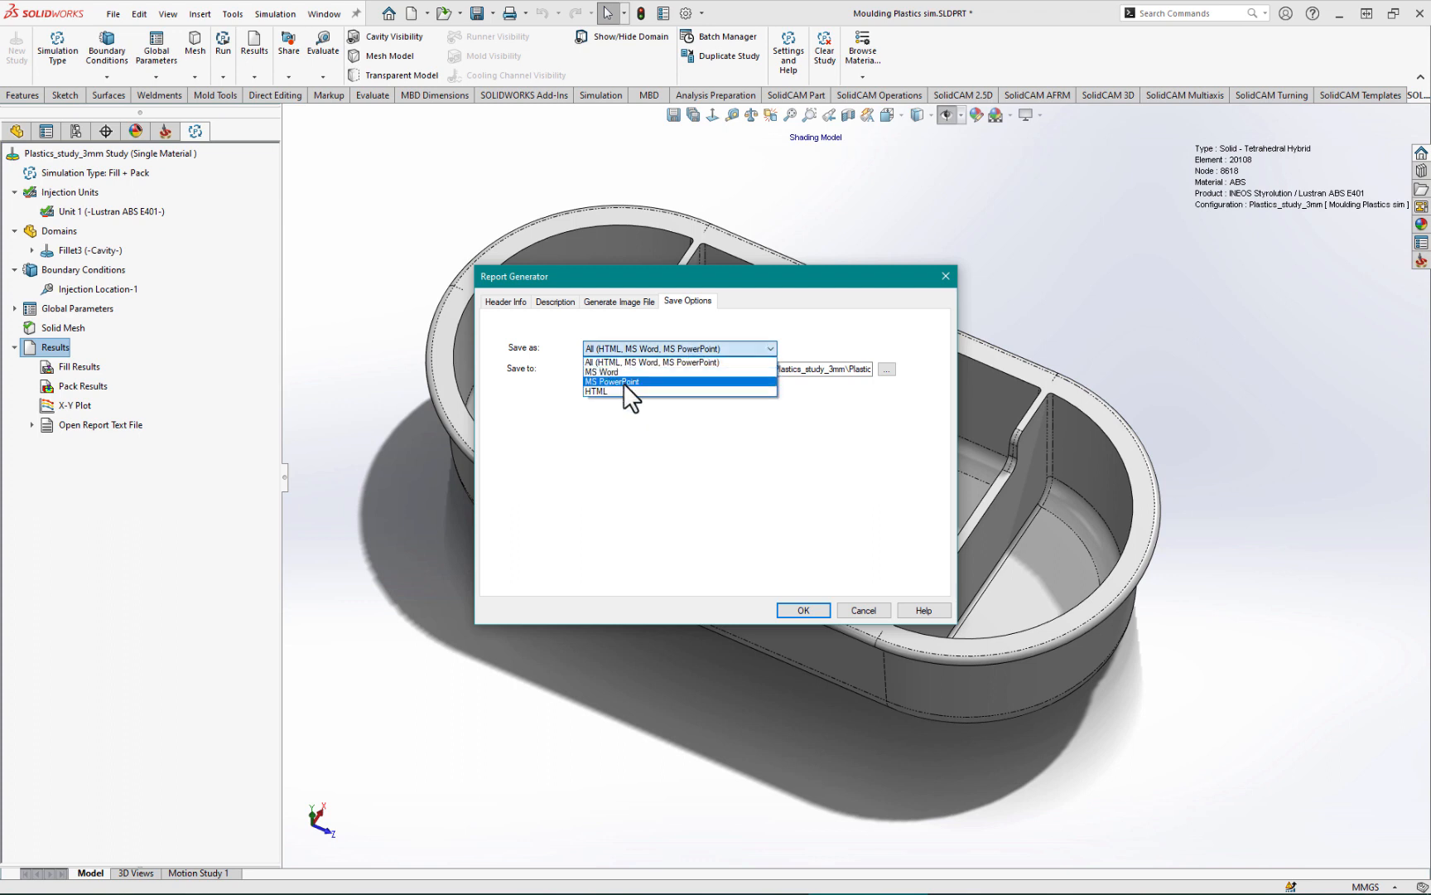
left_click(614, 363)
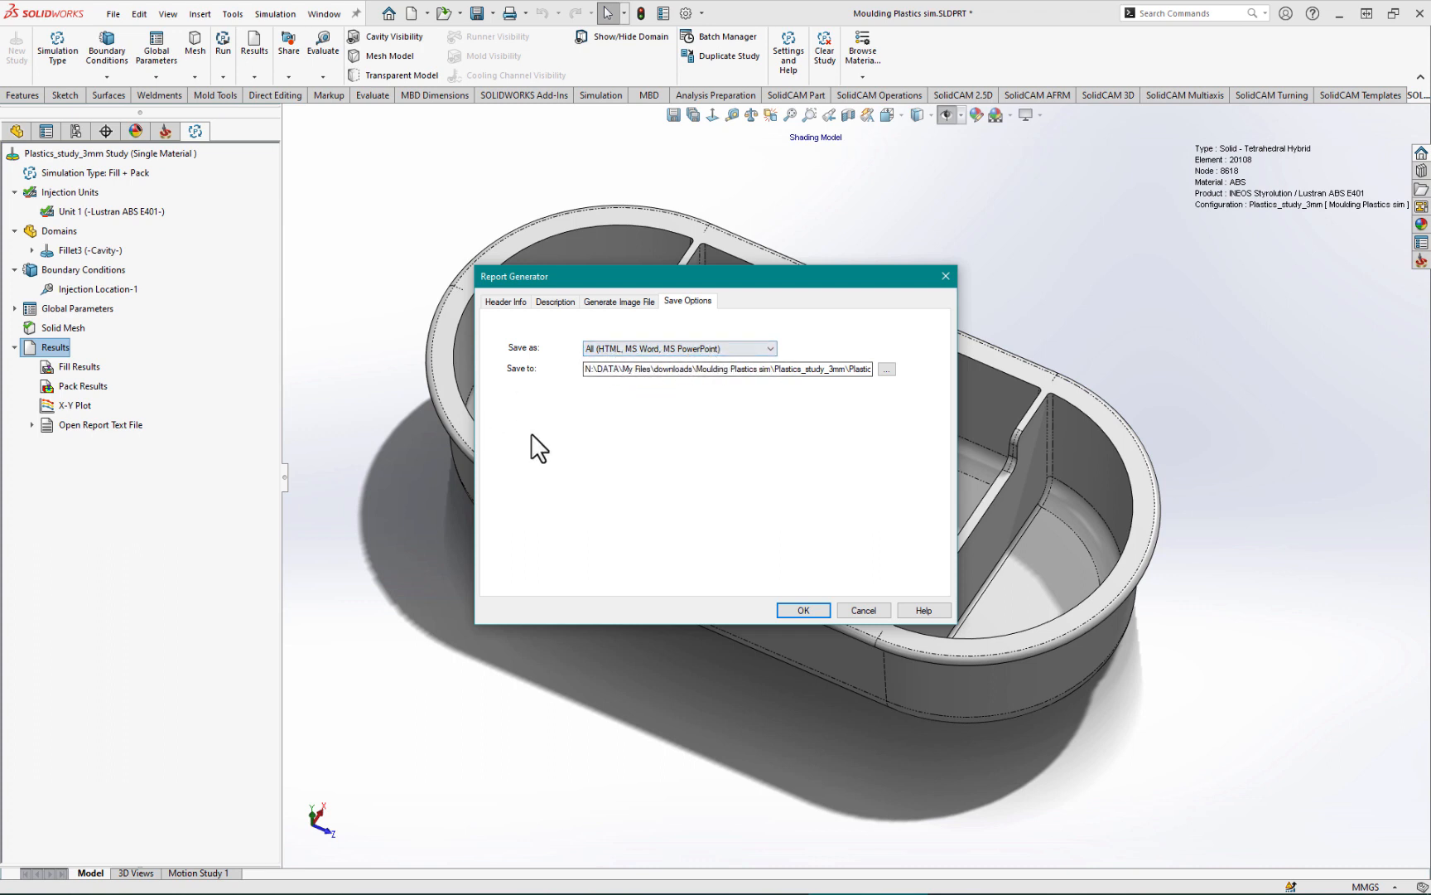
left_click(725, 349)
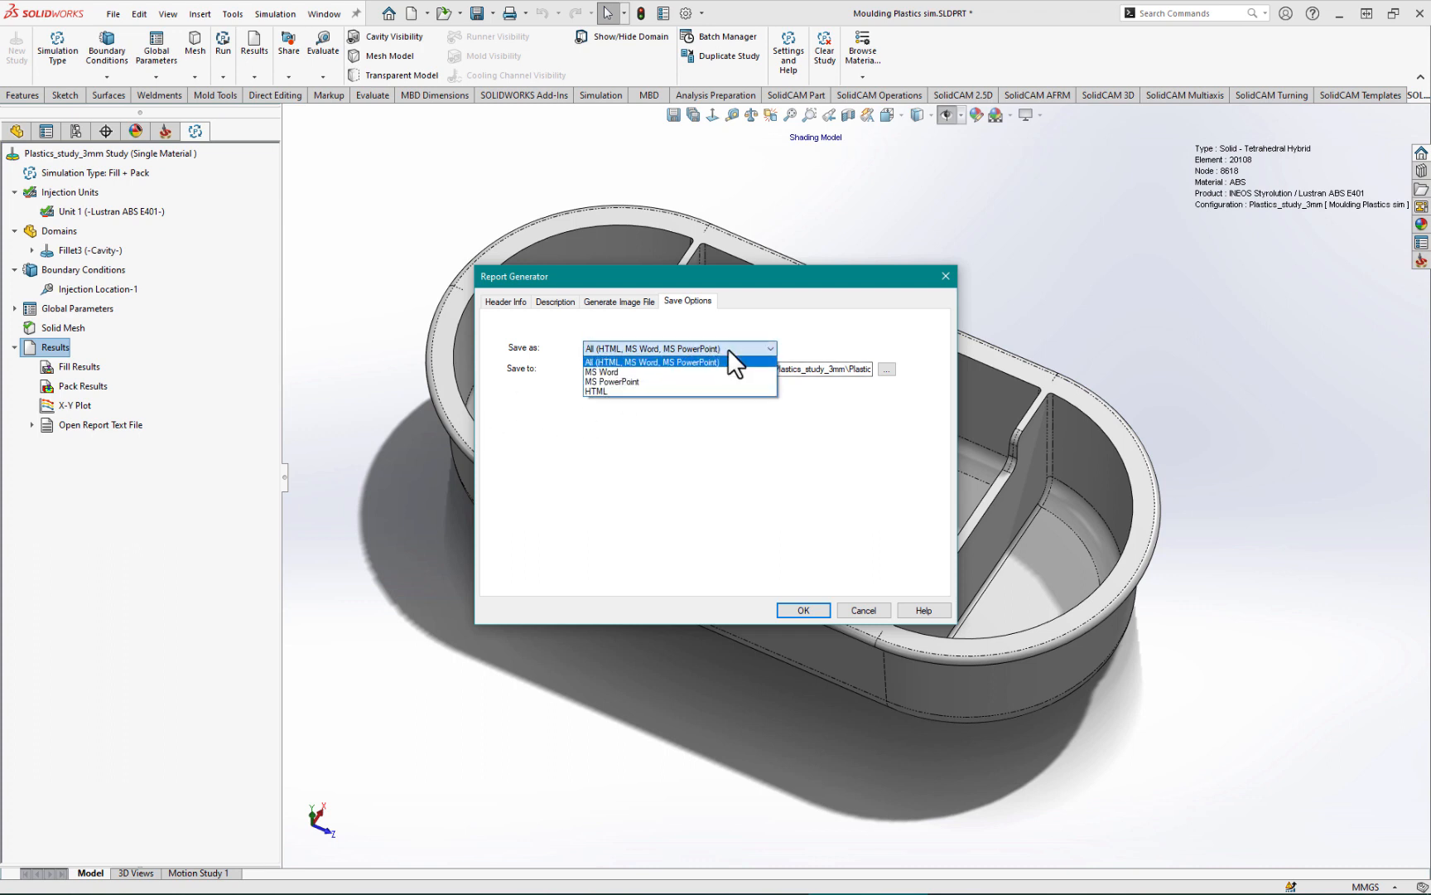
left_click(640, 381)
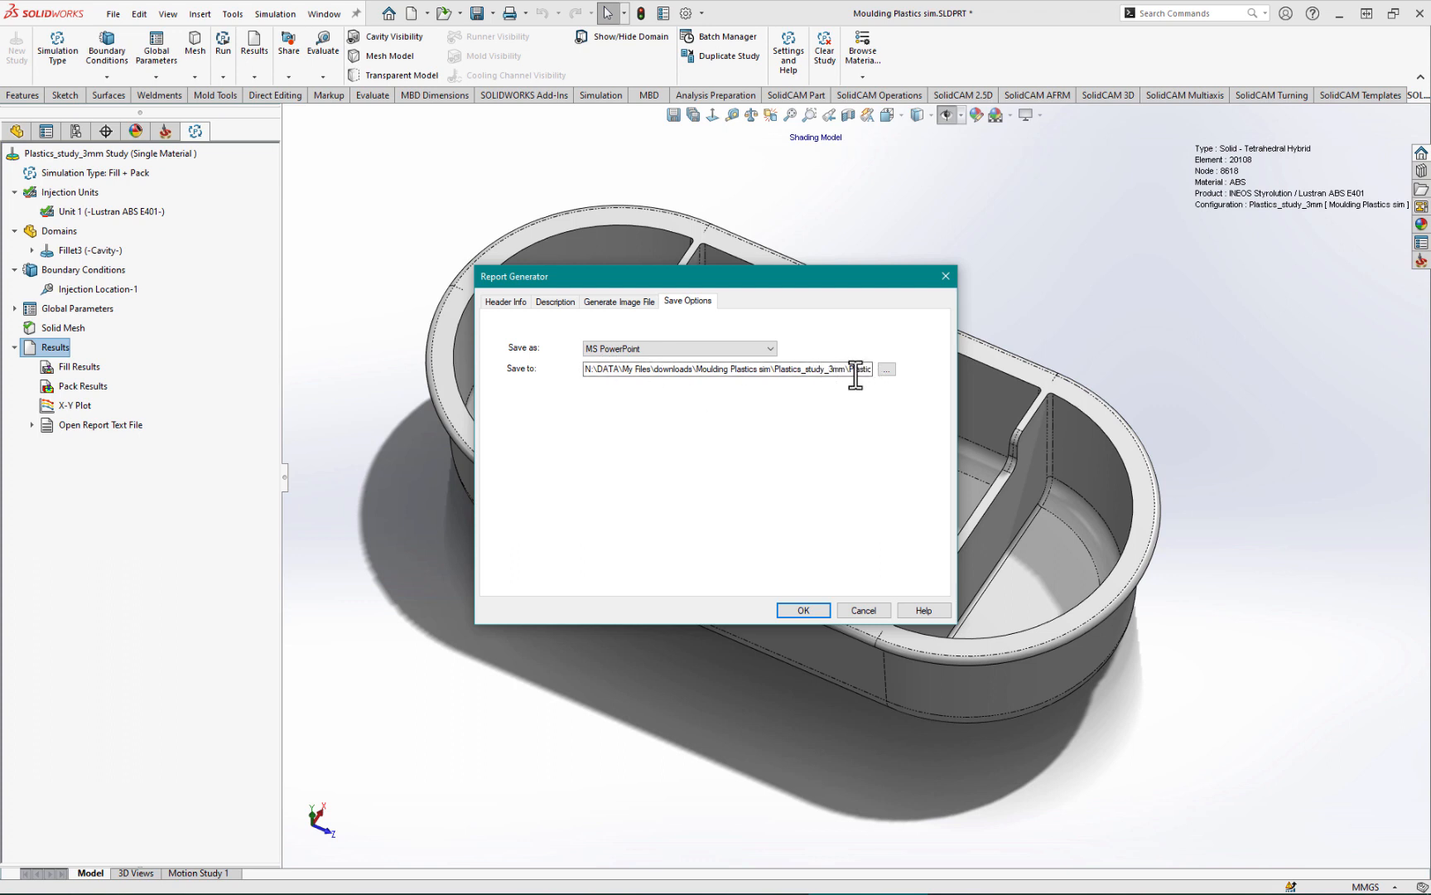
left_click_drag(851, 373, 890, 370)
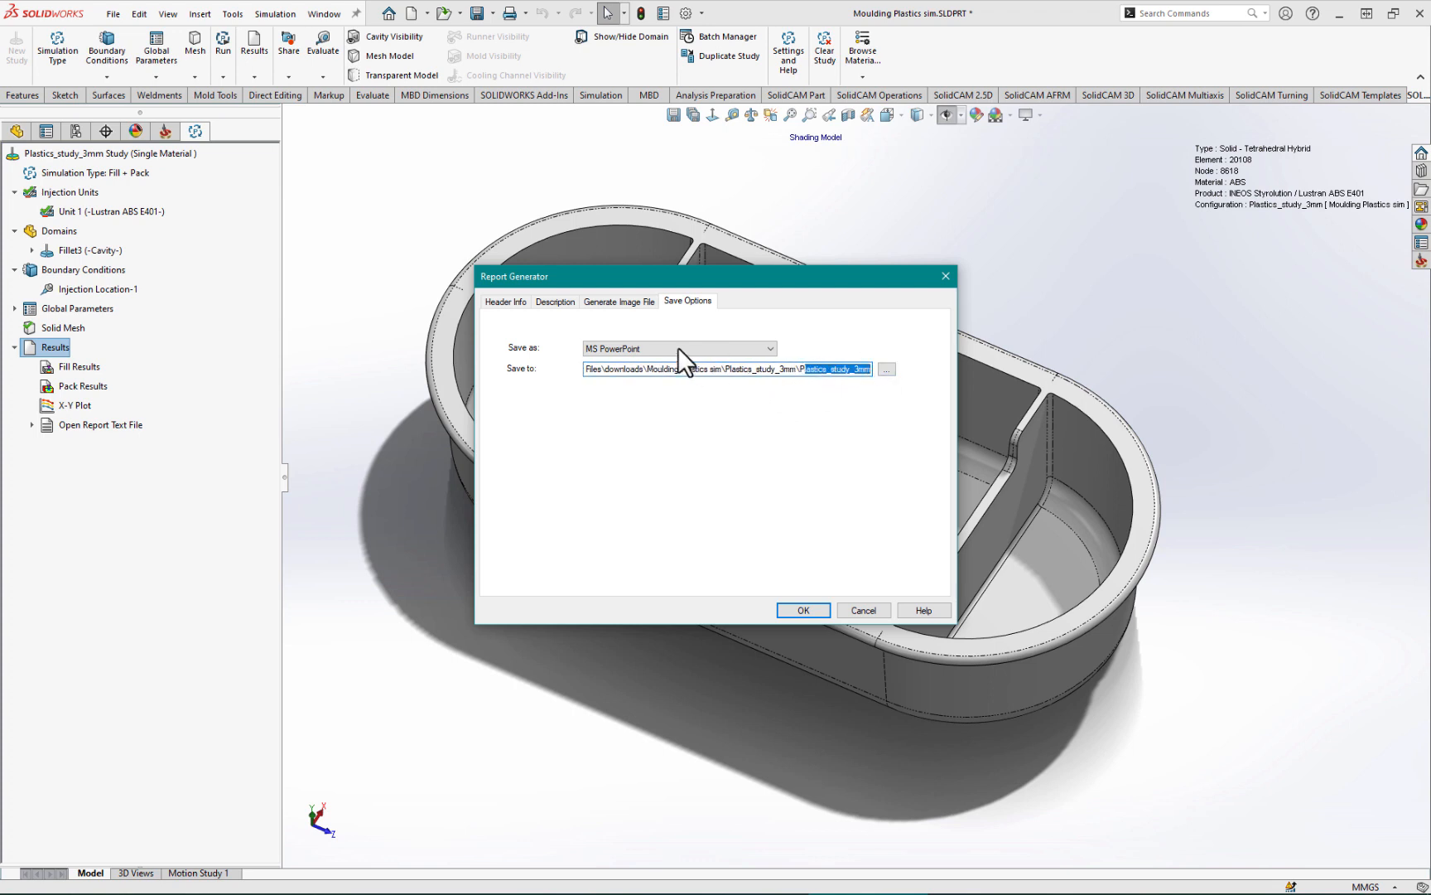
left_click(802, 609)
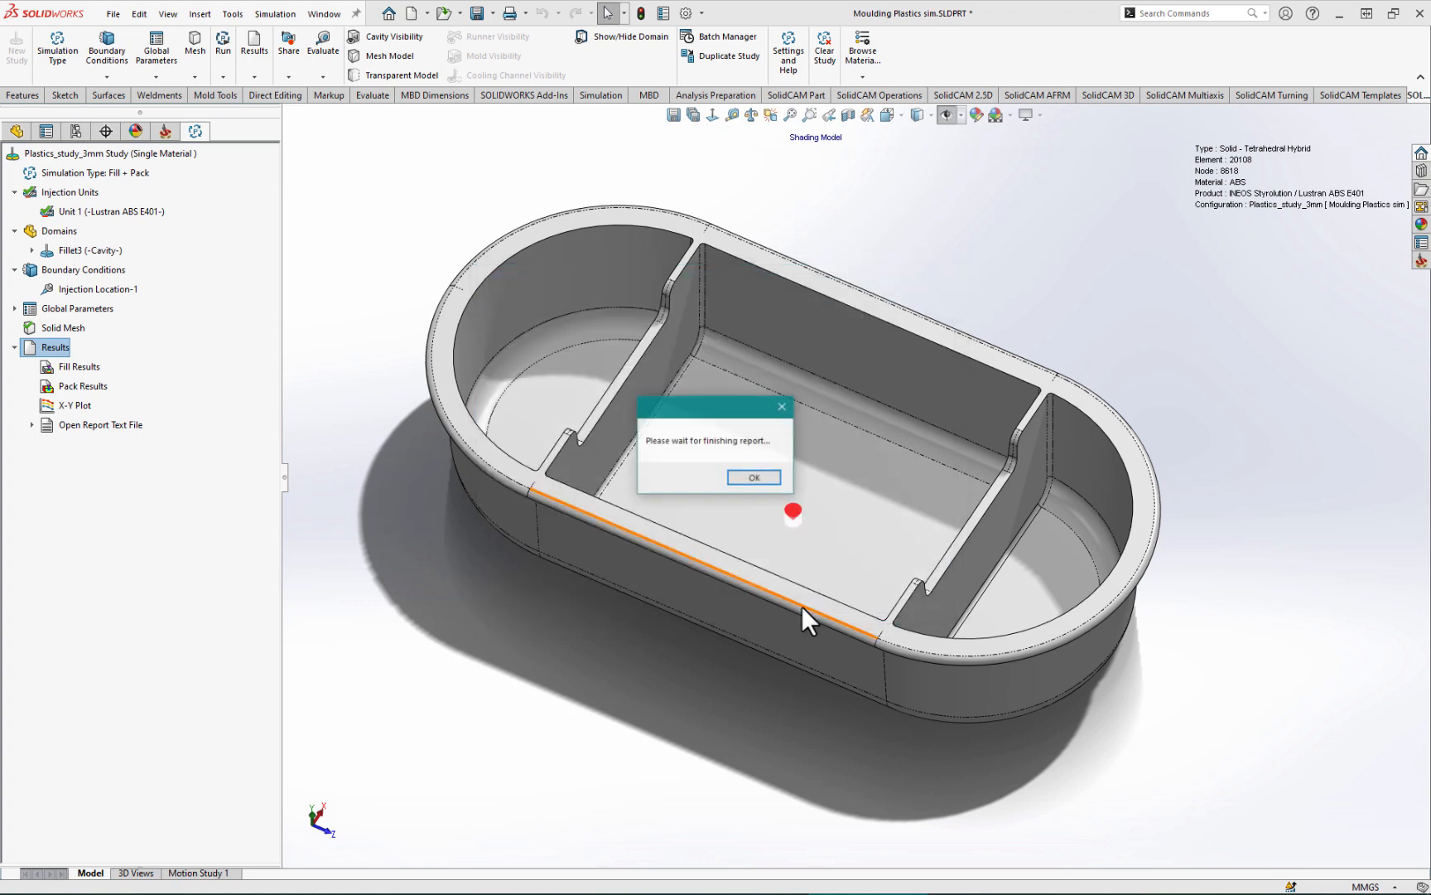
Step: Dismiss the report progress message and open the finished 3 mm study report in MS PowerPoint
left_click(750, 478)
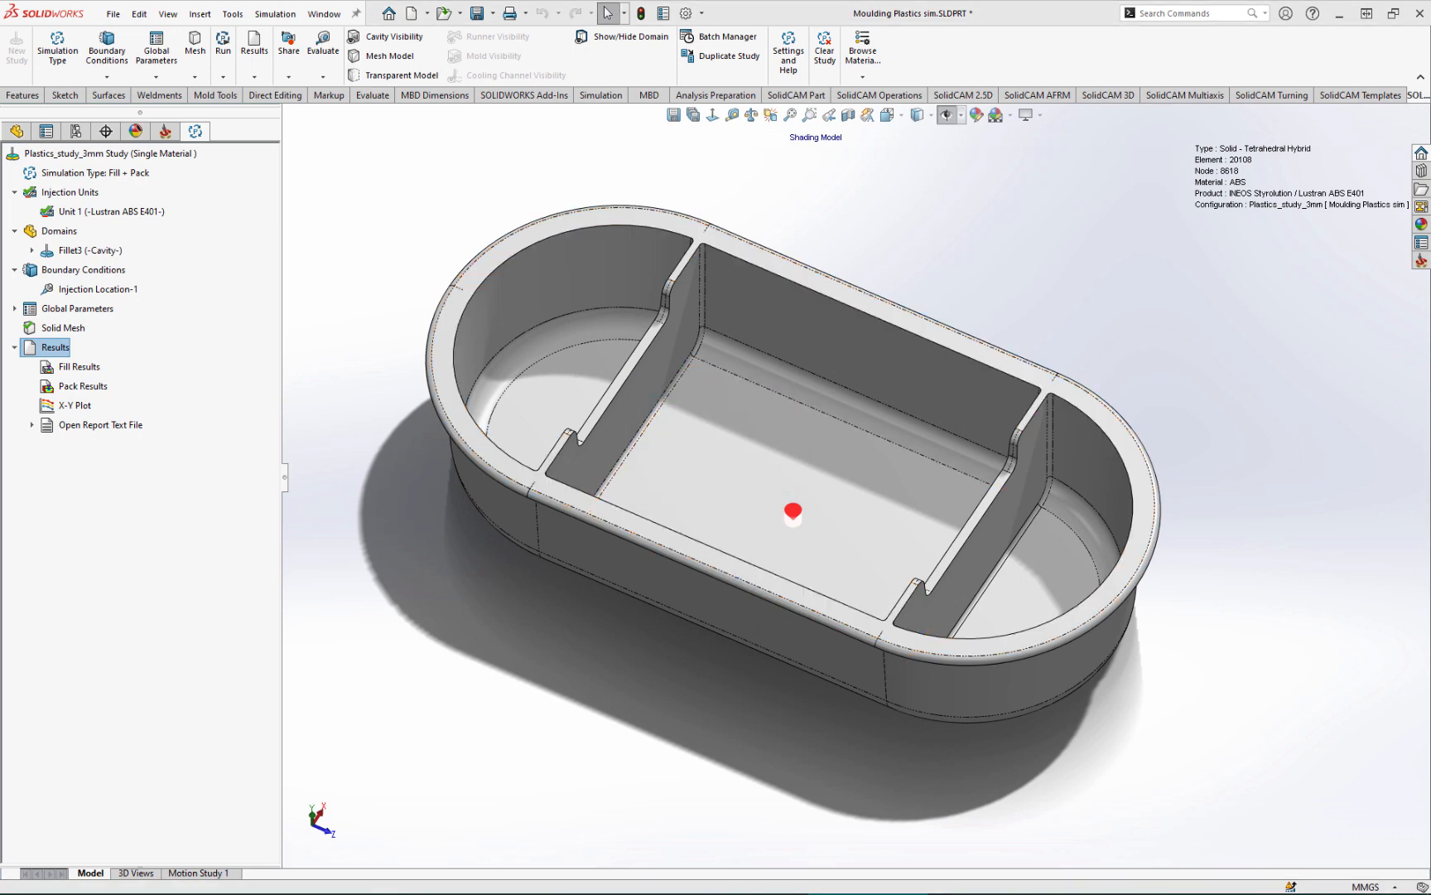
left_click(91, 289)
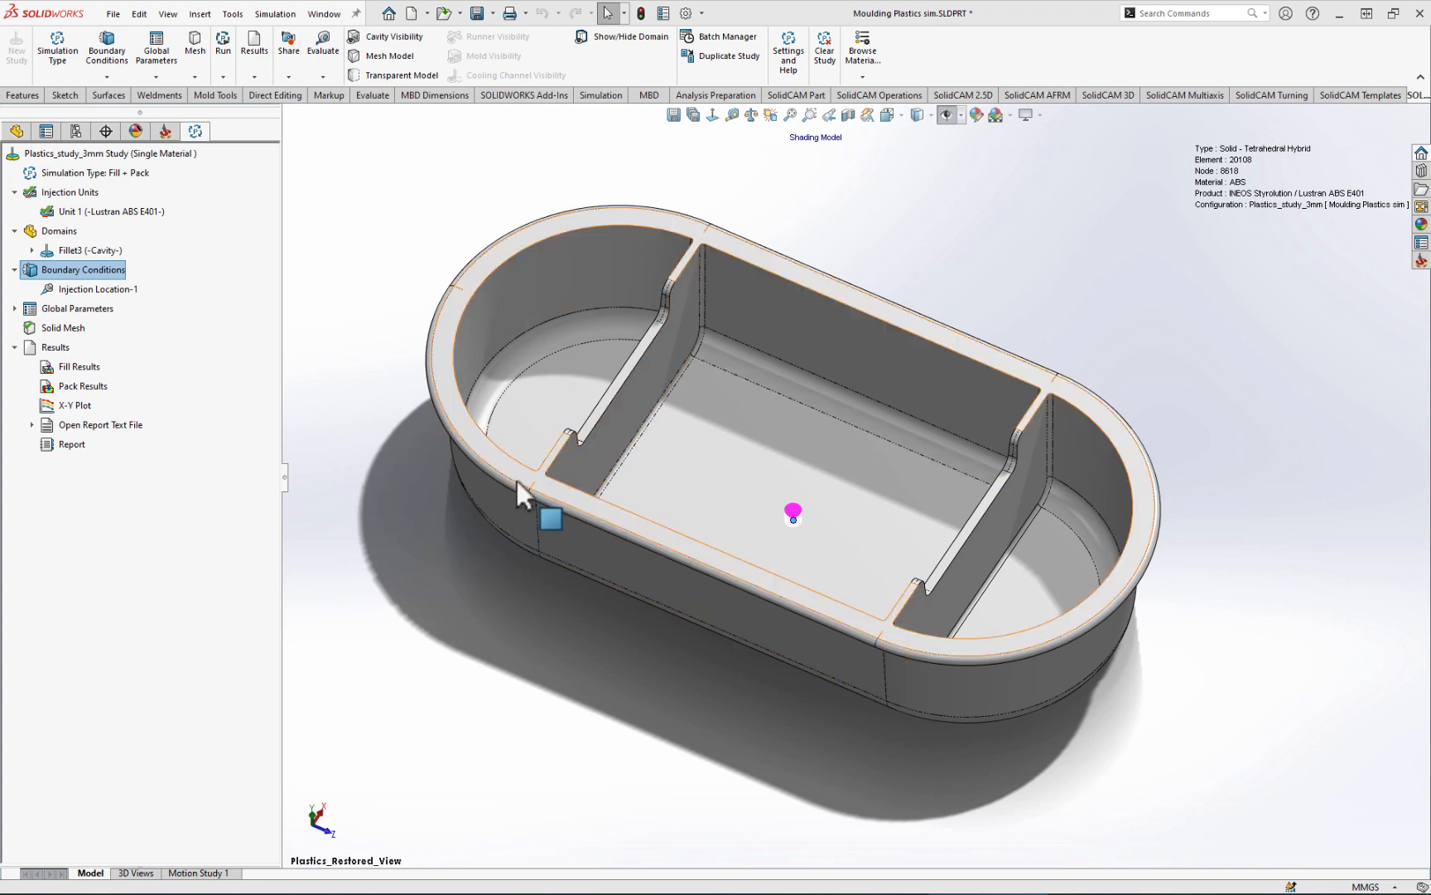
left_click(71, 444)
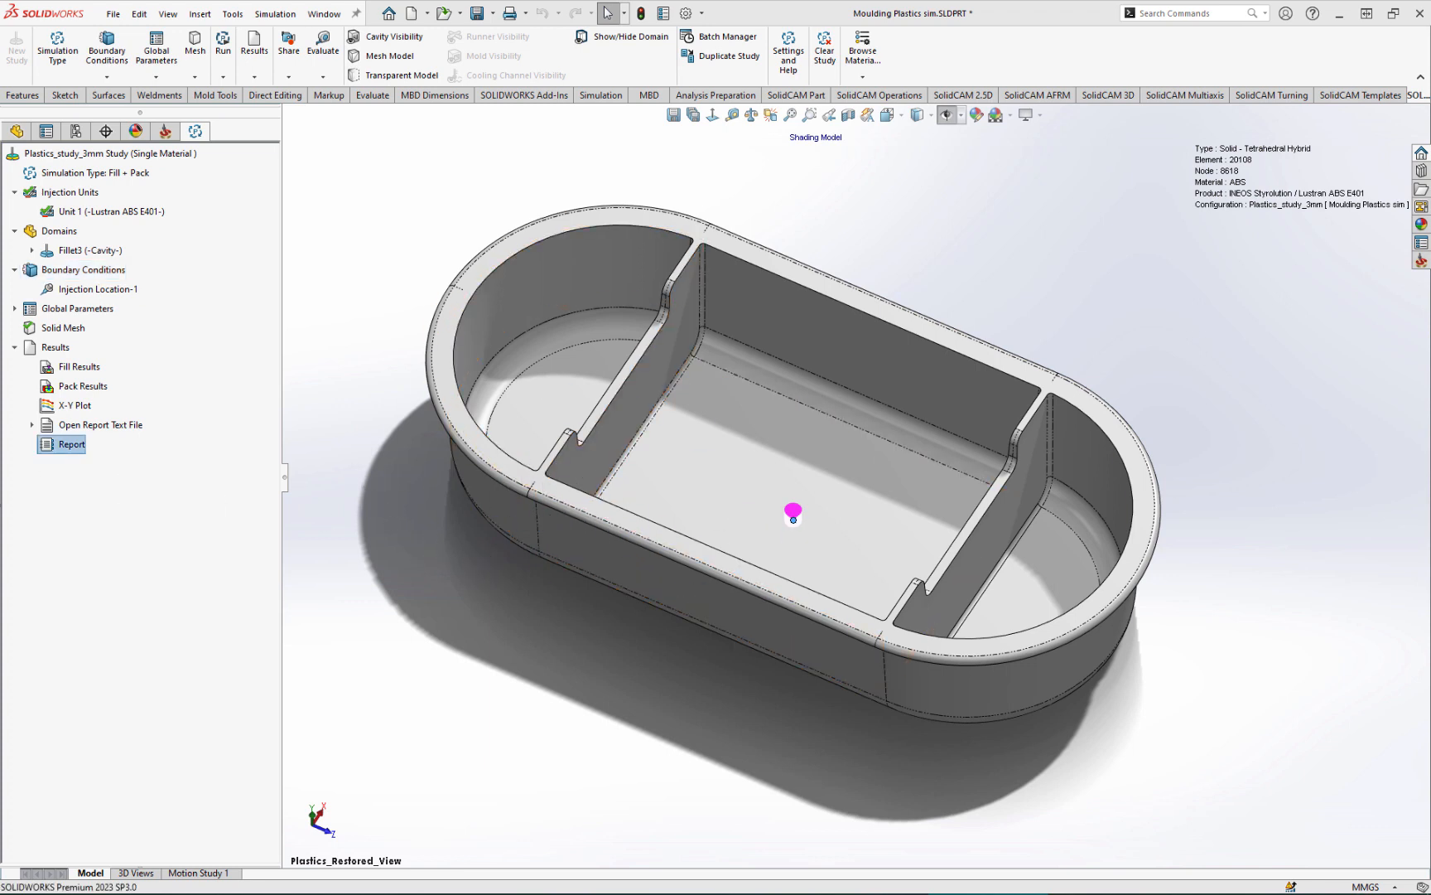
left_click(62, 443)
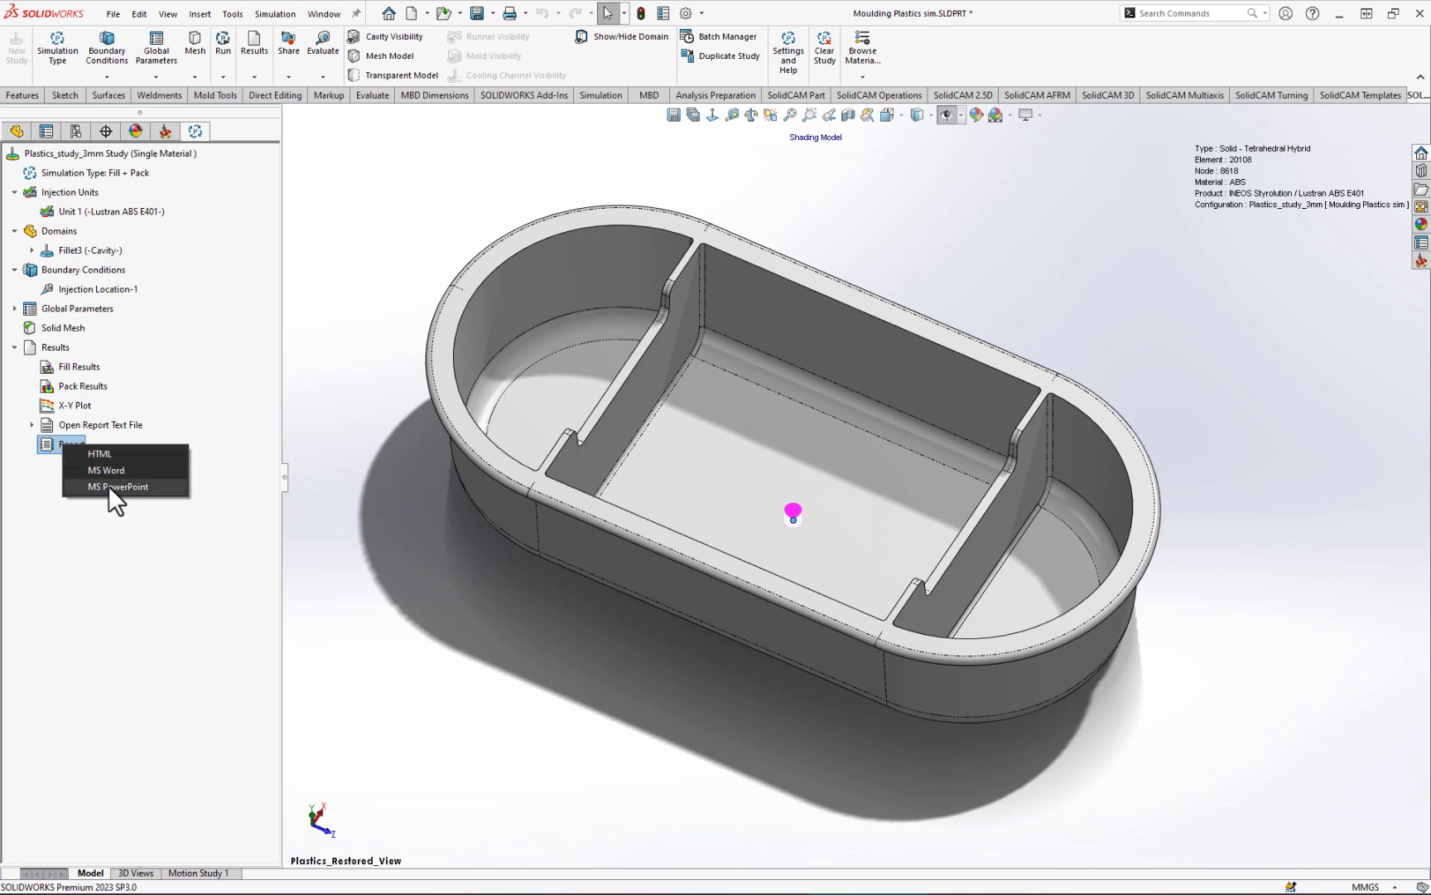
left_click(108, 487)
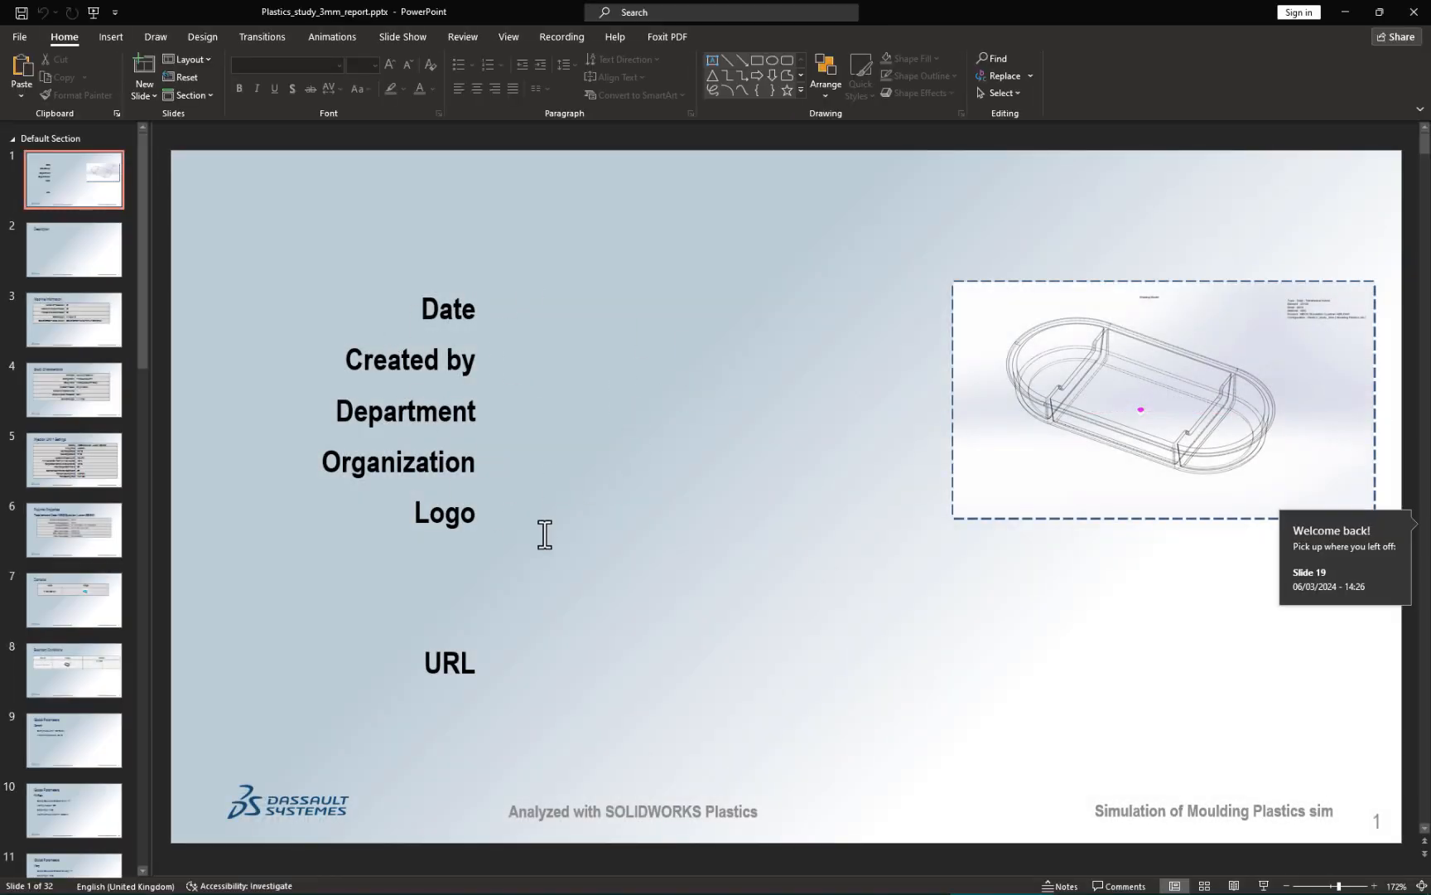
Step: Look through the report slides, covering machine information, study characteristics, domains, fill results, pack results and X-Y plots
scroll(543, 534, "down", 1)
scroll(541, 532, "down", 1)
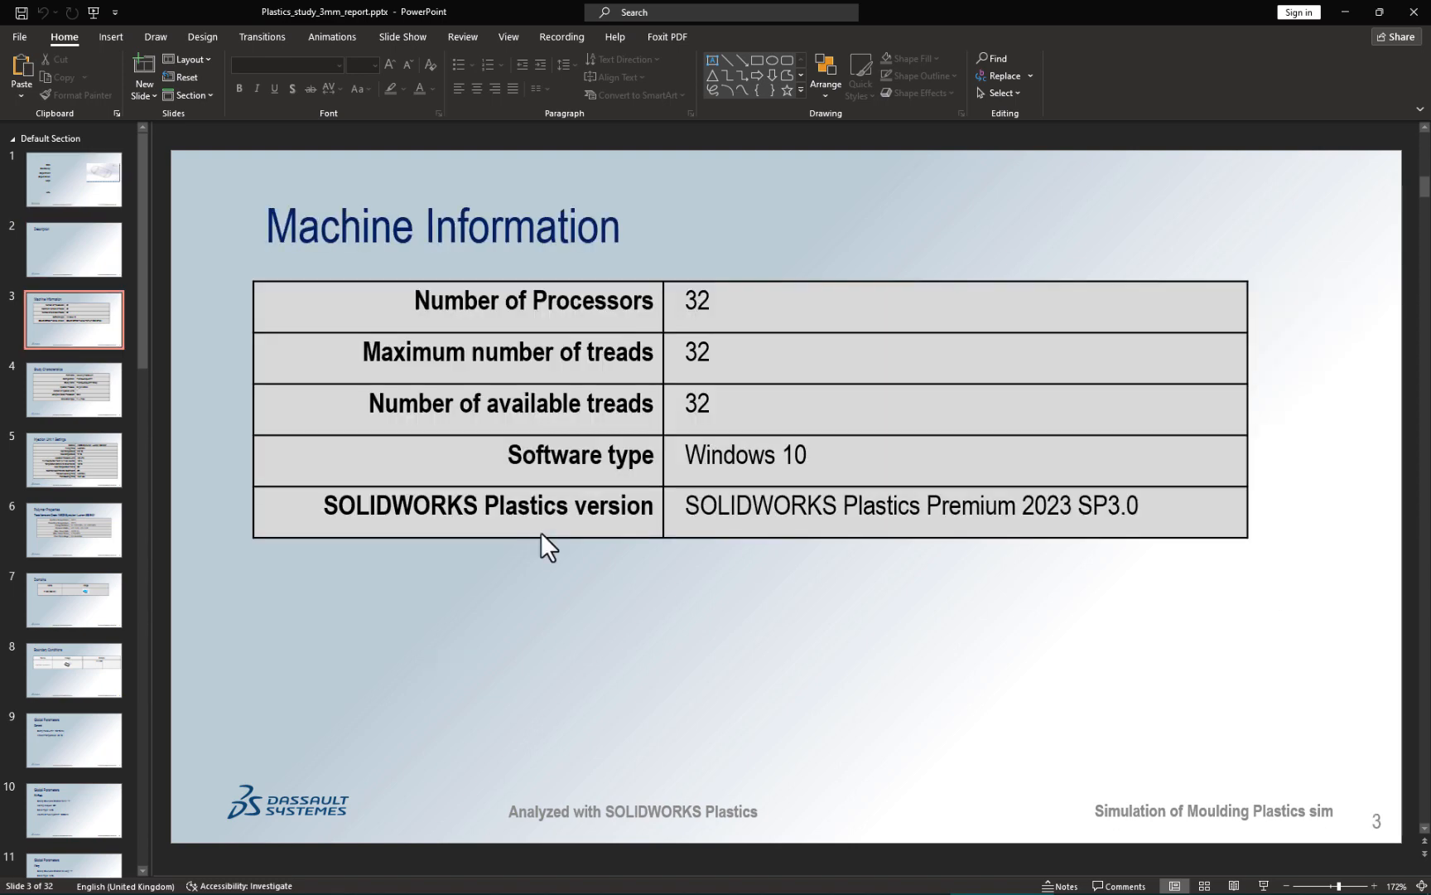
scroll(541, 533, "down", 1)
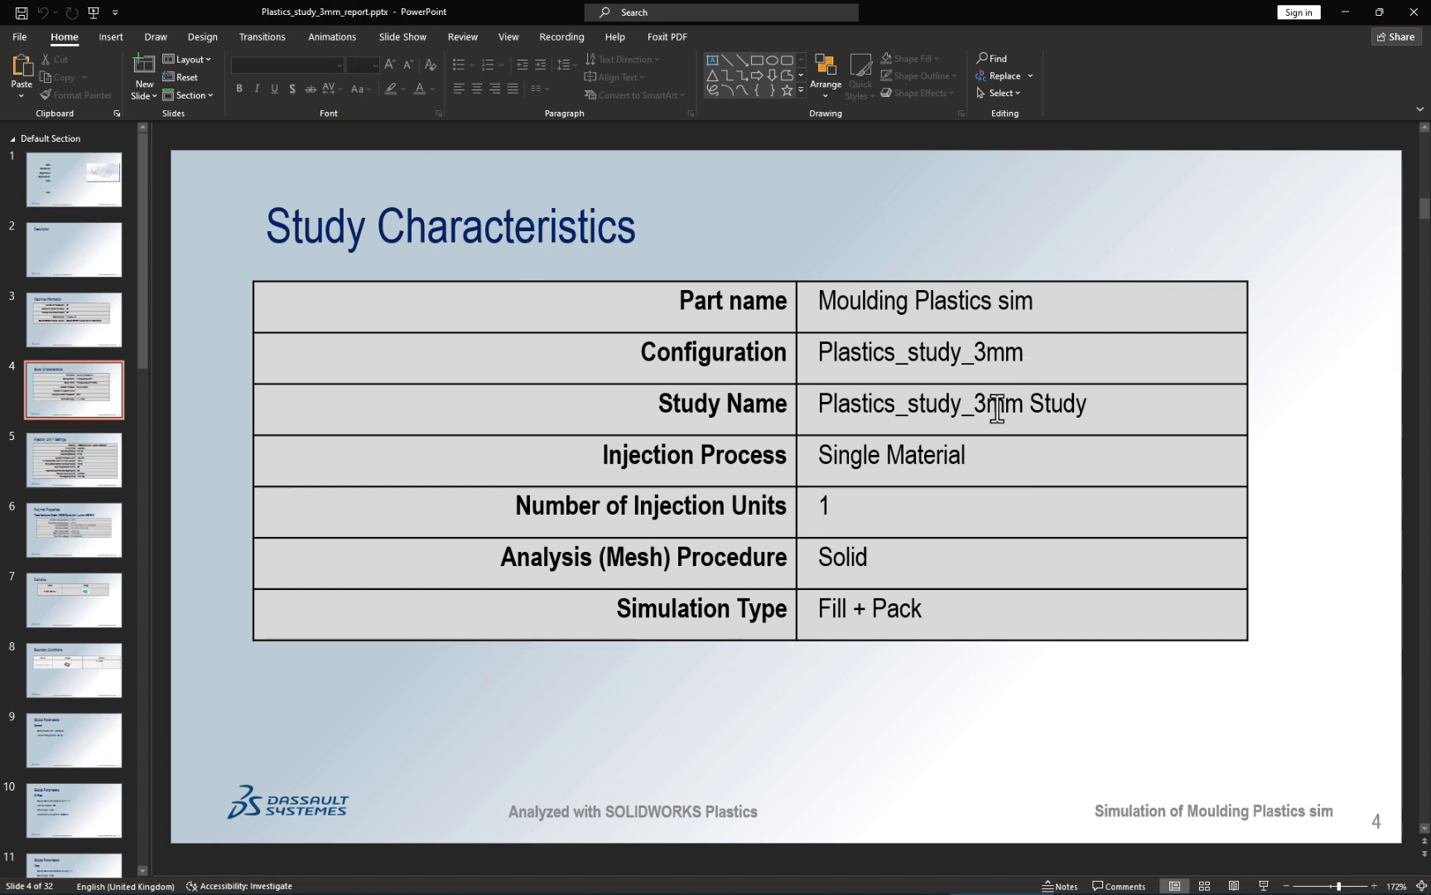
scroll(762, 509, "down", 1)
scroll(765, 509, "down", 2)
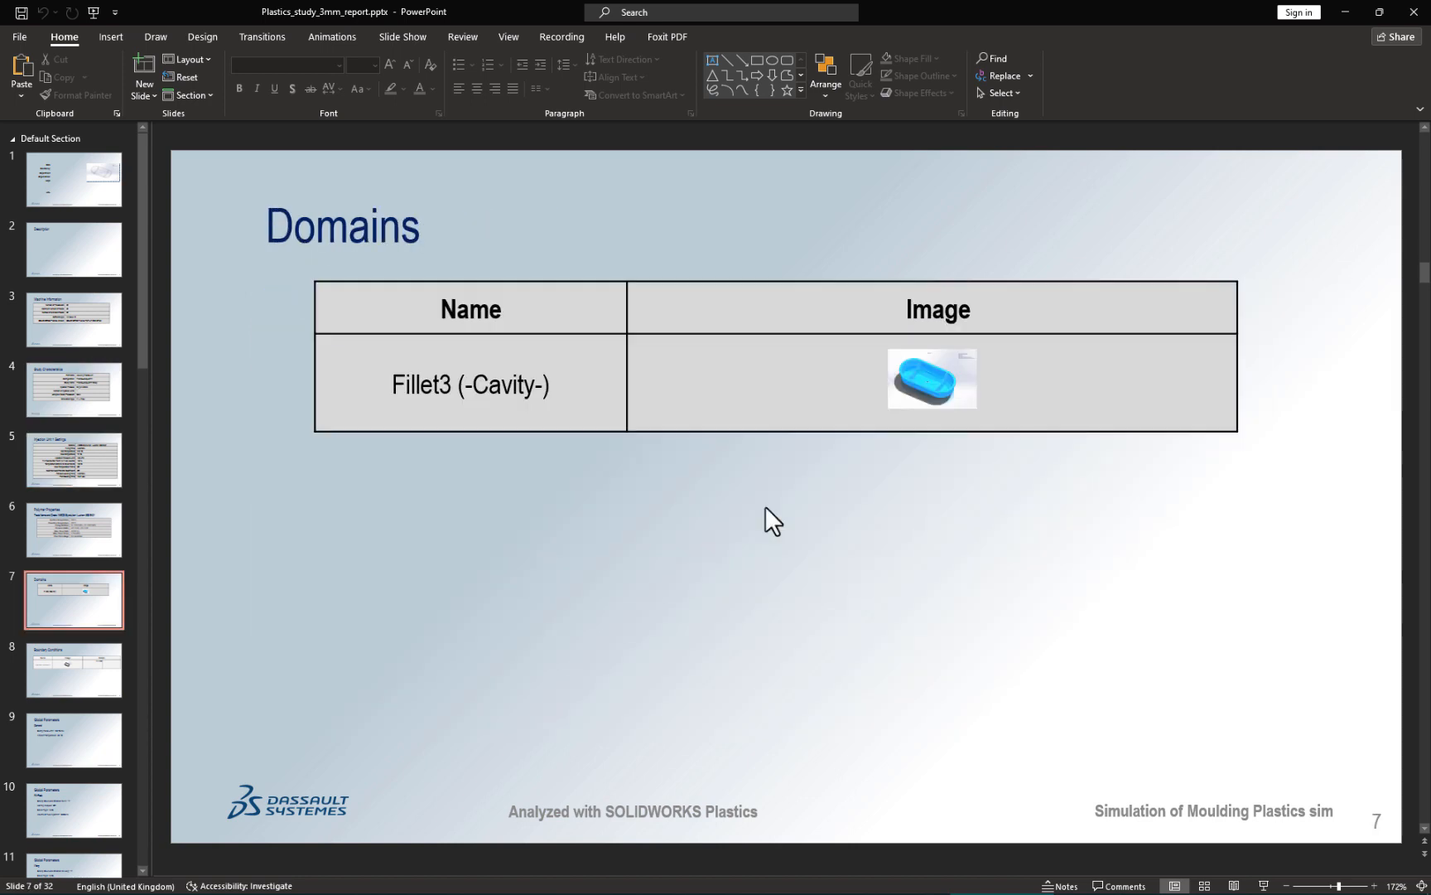
scroll(767, 530, "down", 4)
scroll(772, 562, "down", 8)
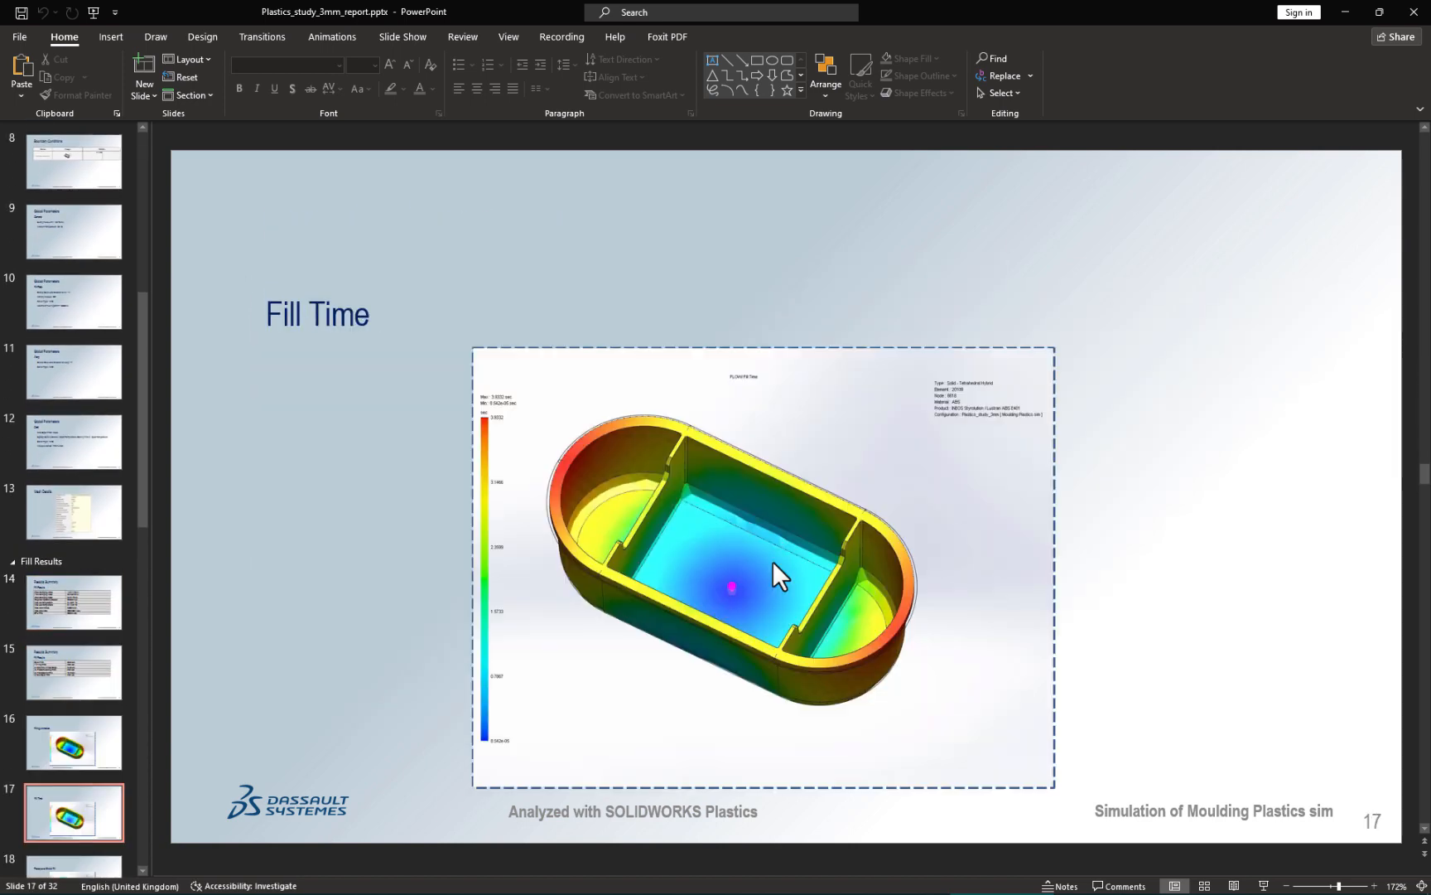
scroll(774, 570, "down", 8)
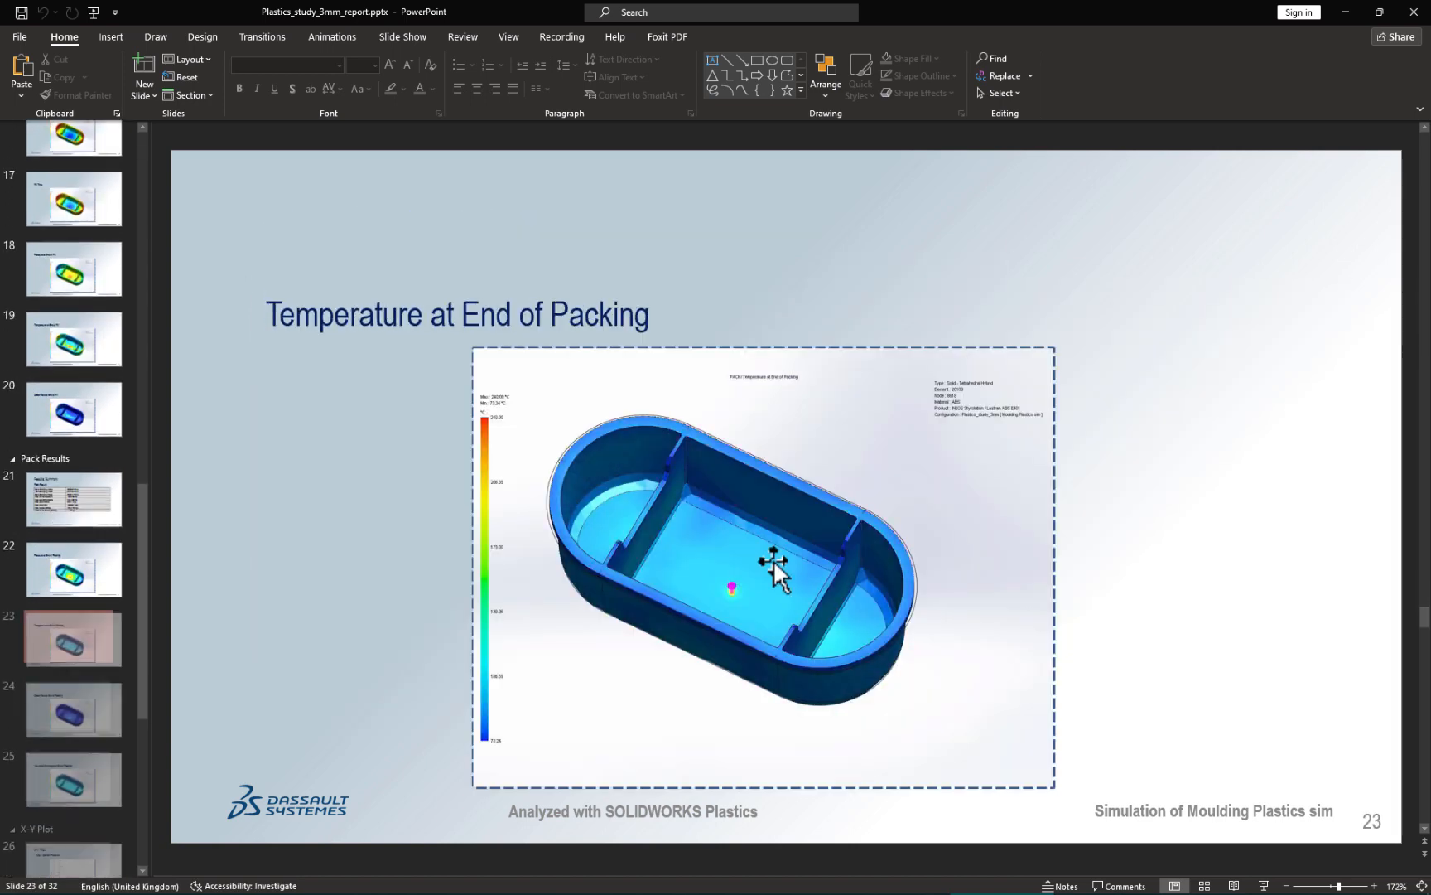
scroll(775, 567, "down", 5)
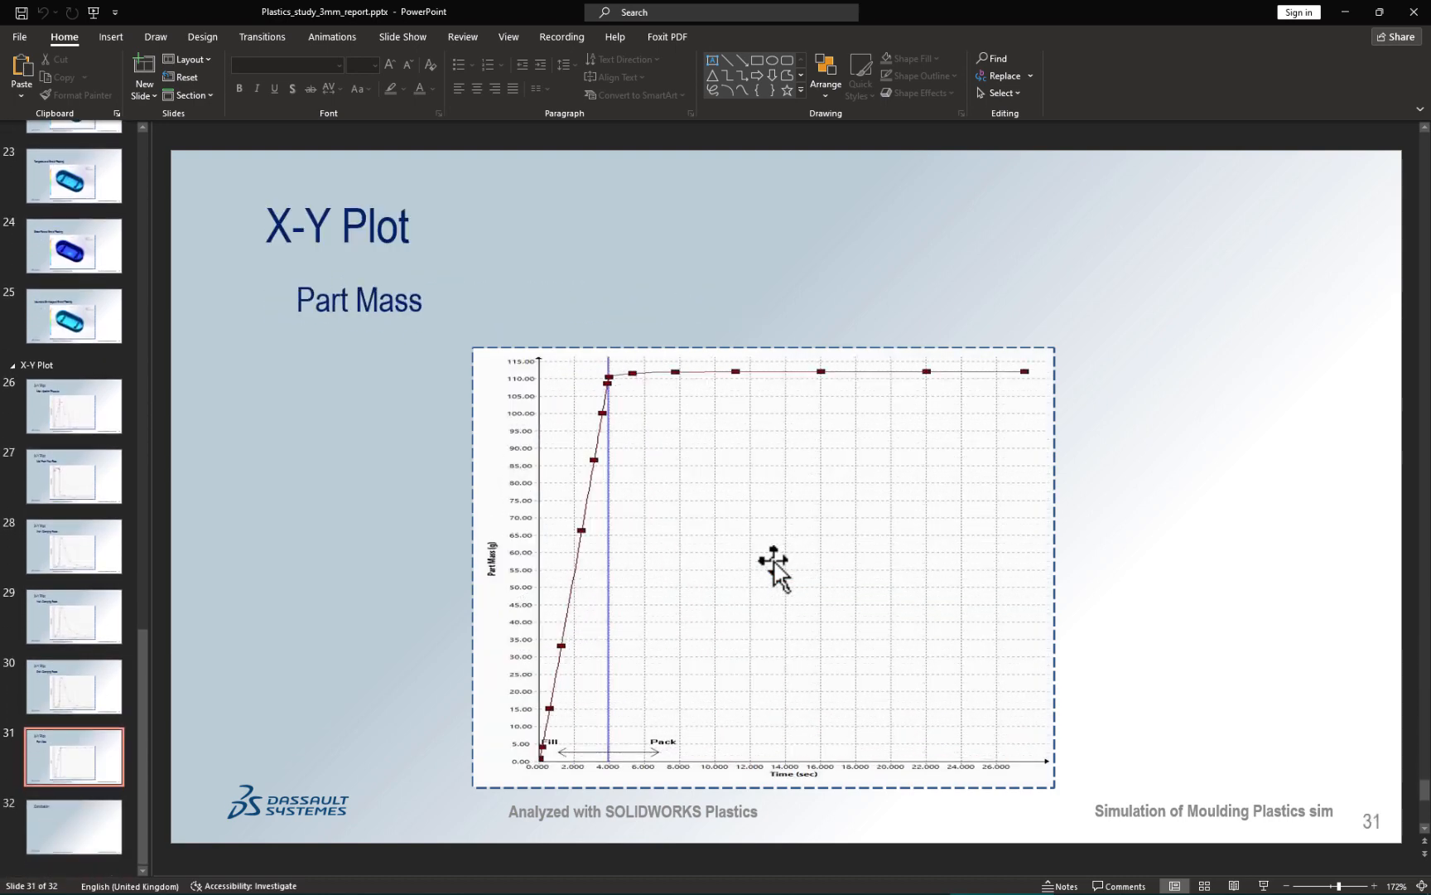